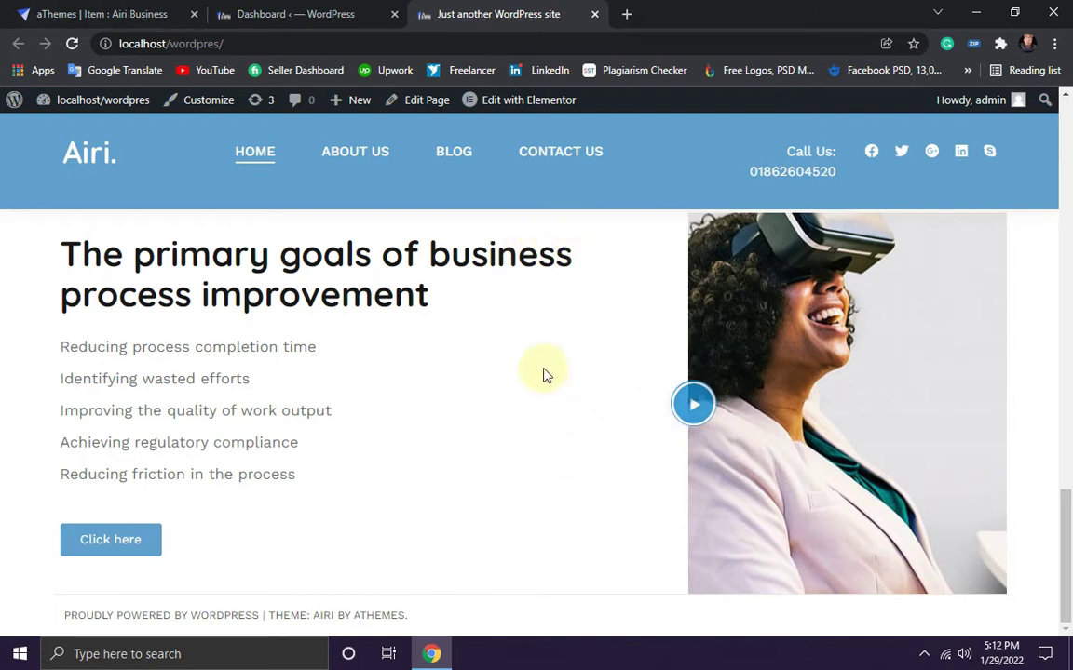
Step: Examine the Business Global banner, its three feature cards and the Our Testimonials section on the Airi Business demo page
click(106, 13)
scroll(771, 371, down, 6)
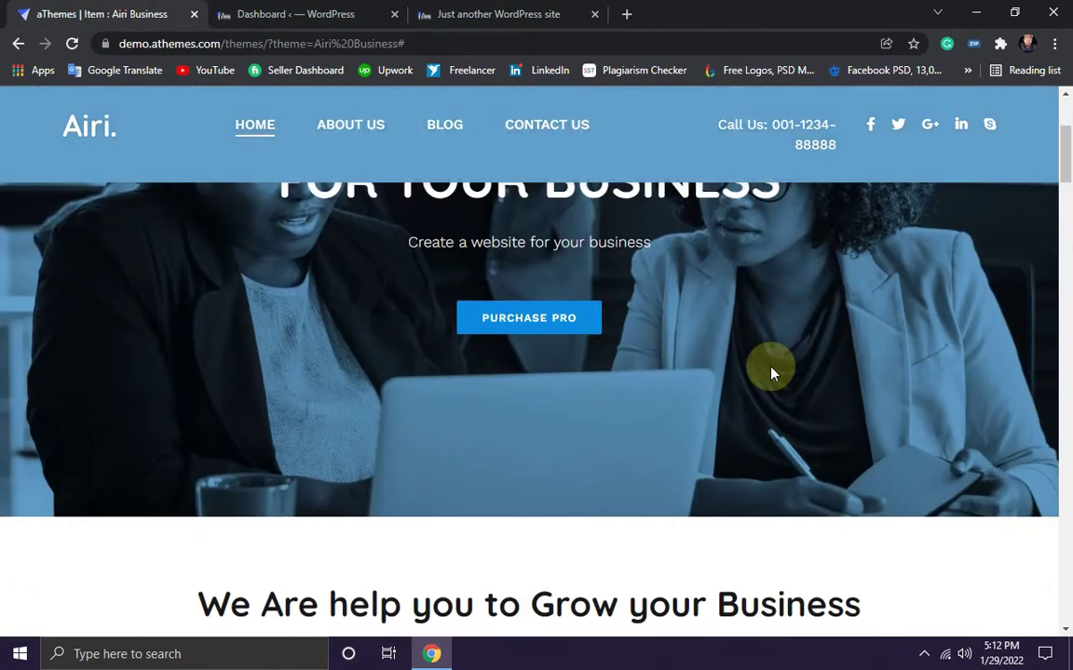
scroll(761, 408, down, 12)
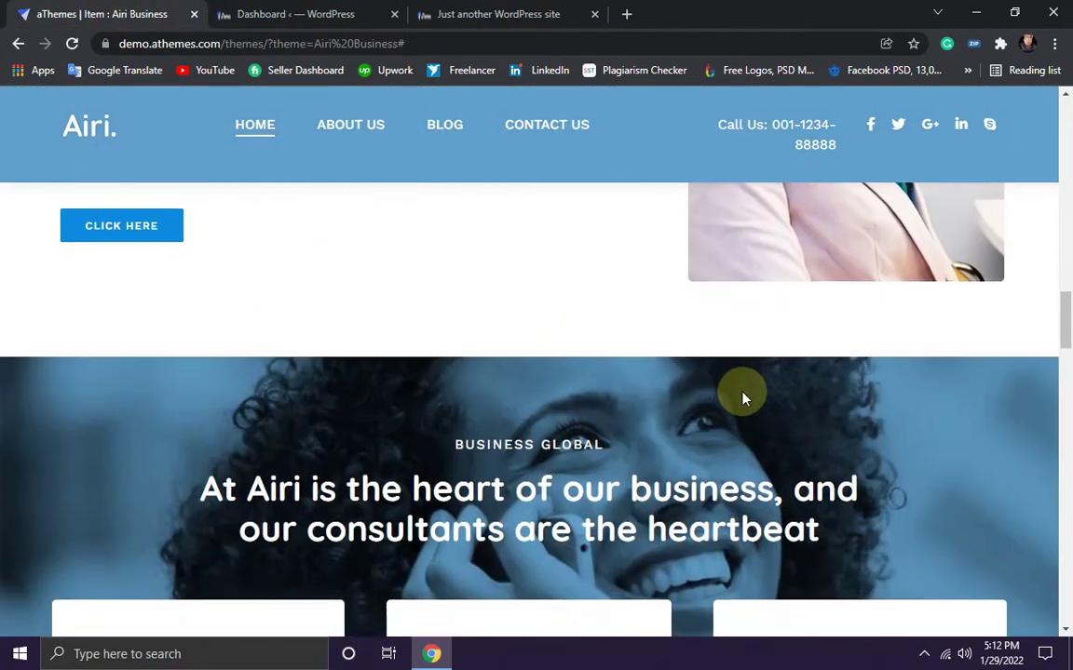
scroll(772, 400, up, 2)
scroll(805, 402, down, 6)
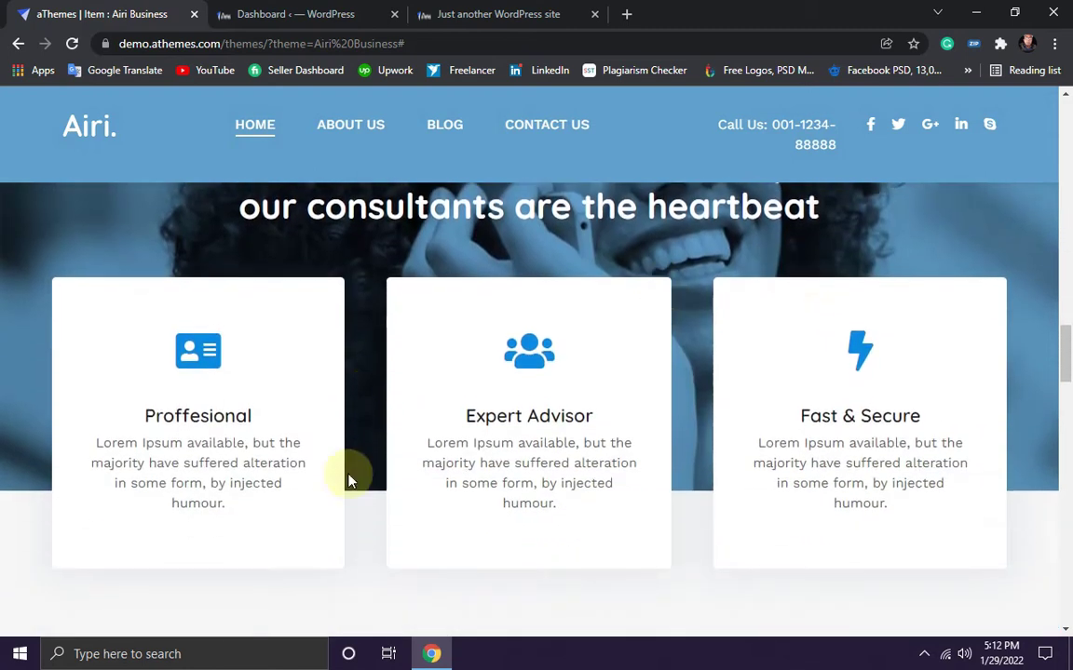
scroll(849, 470, up, 3)
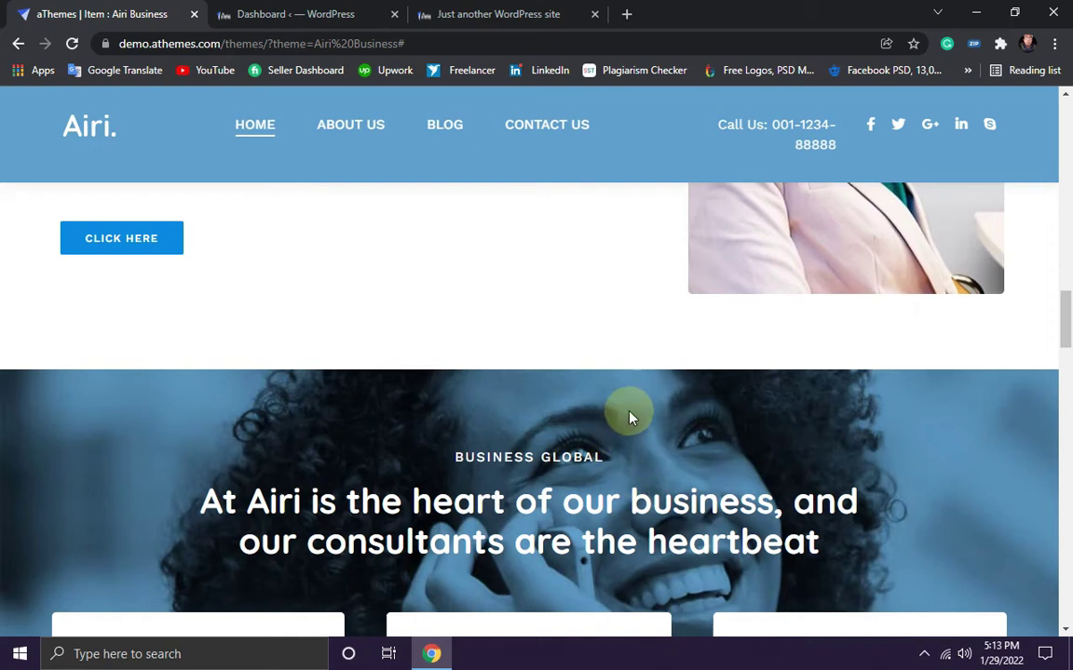
scroll(693, 396, down, 1)
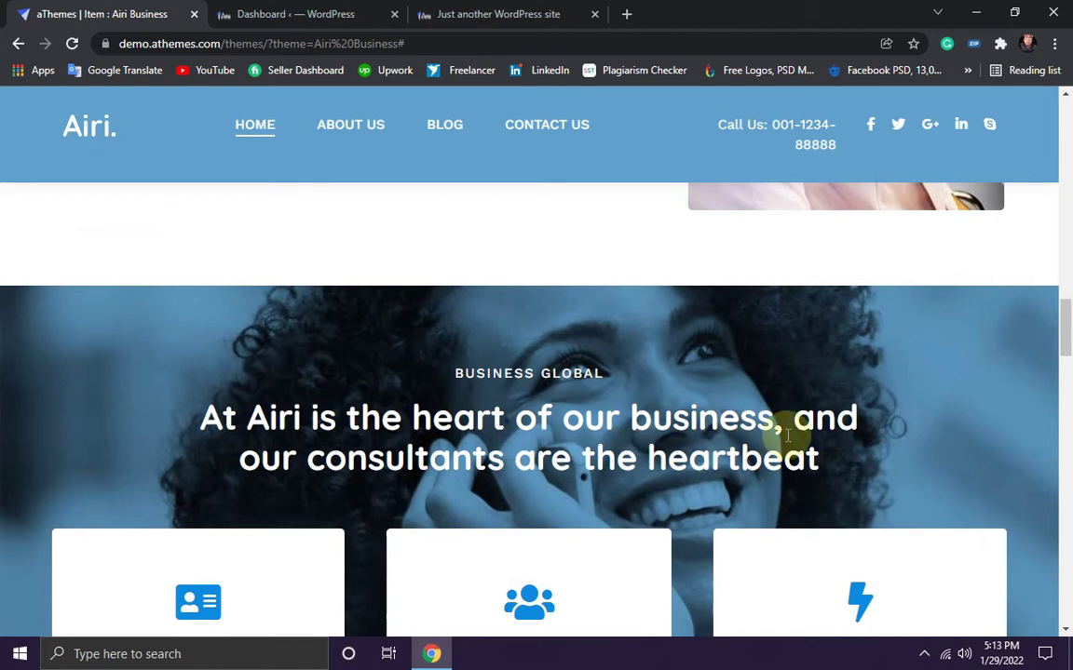
scroll(754, 382, down, 1)
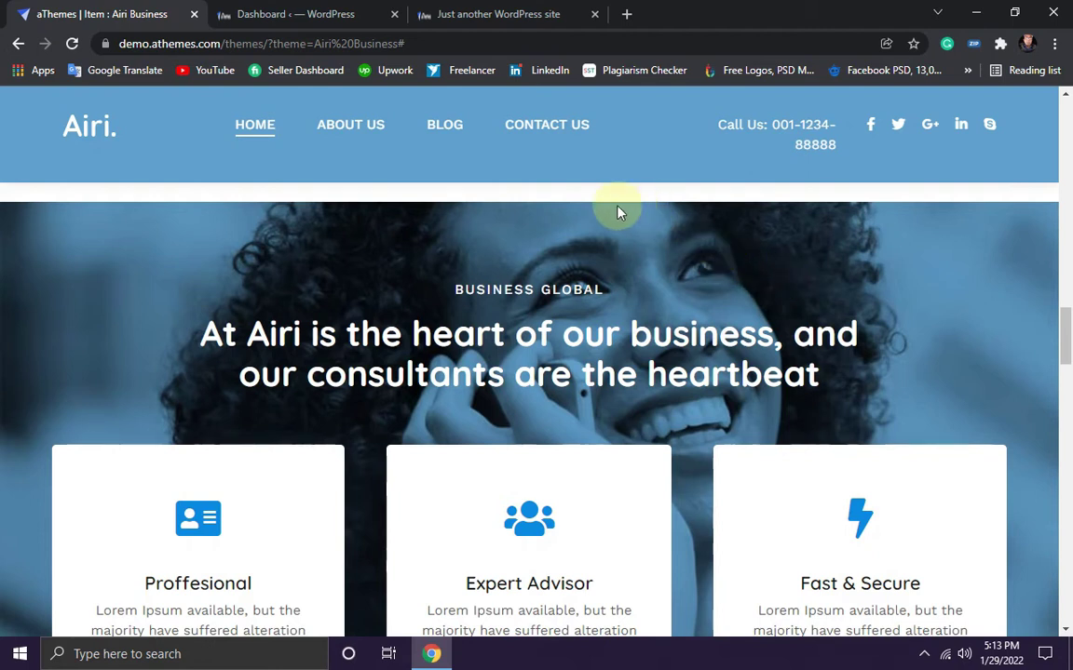
scroll(802, 359, down, 1)
scroll(701, 343, up, 2)
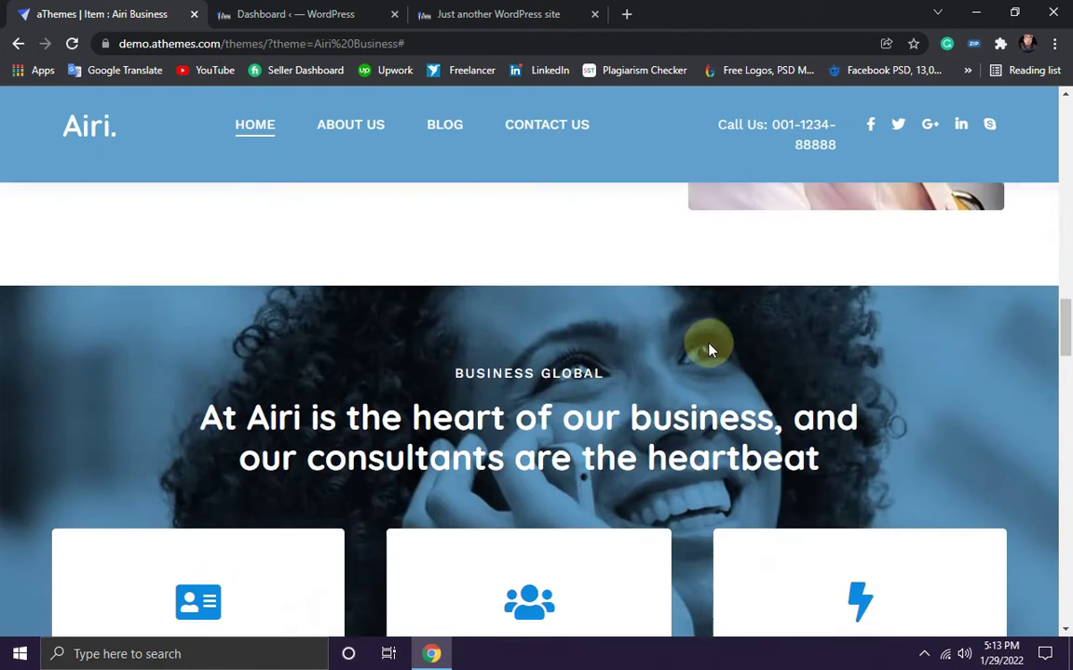
scroll(586, 299, down, 2)
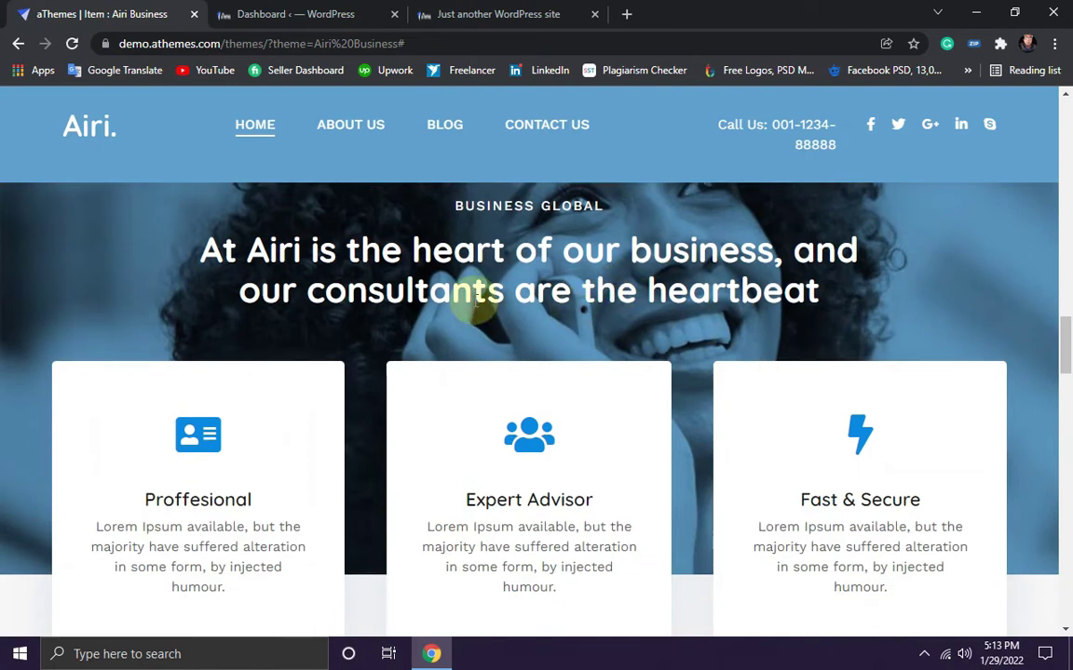
scroll(636, 276, down, 2)
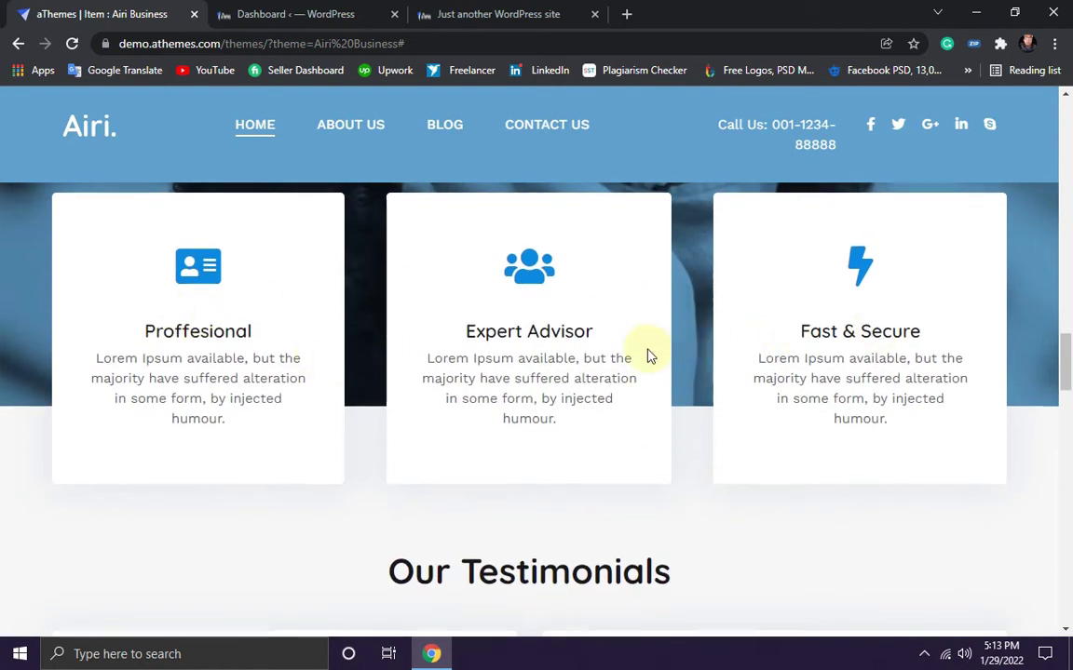
scroll(778, 421, down, 2)
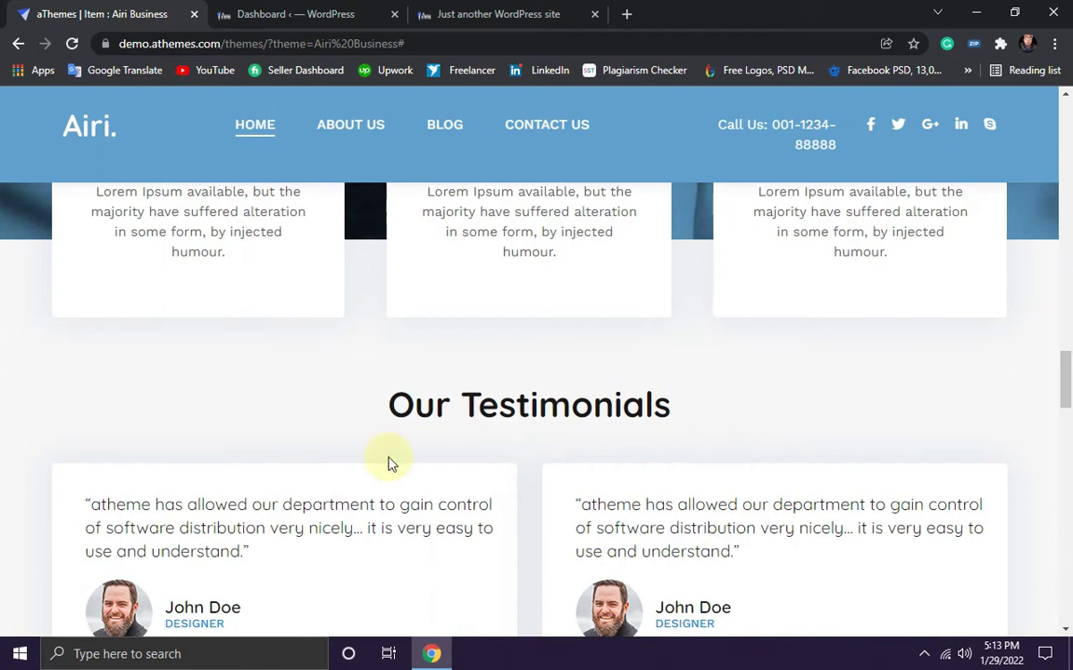
scroll(730, 433, down, 3)
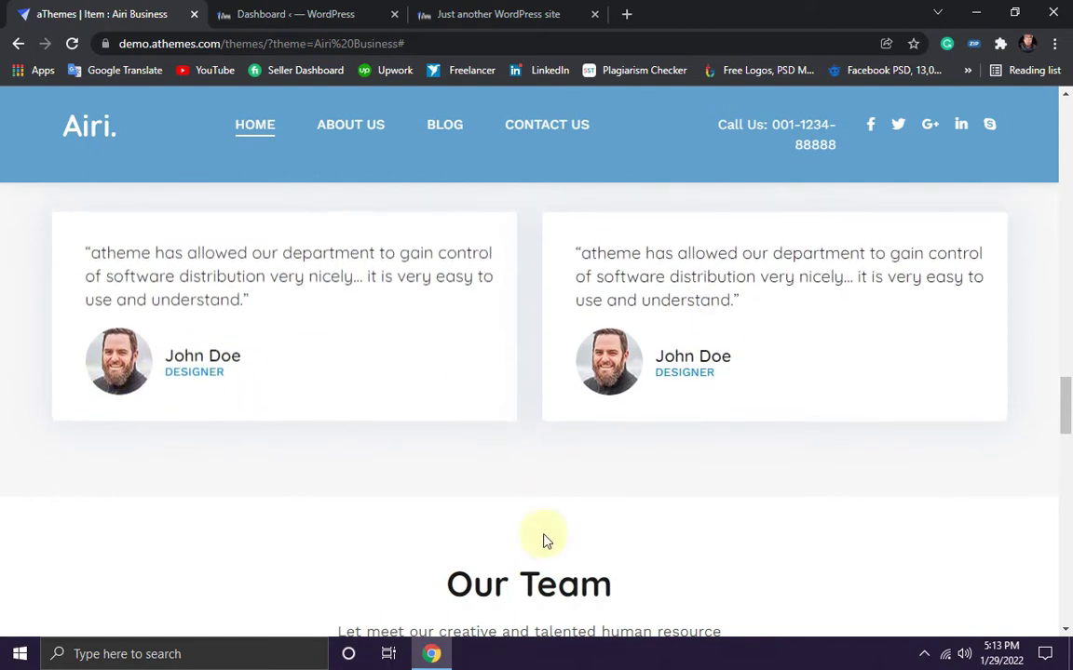
scroll(658, 469, up, 1)
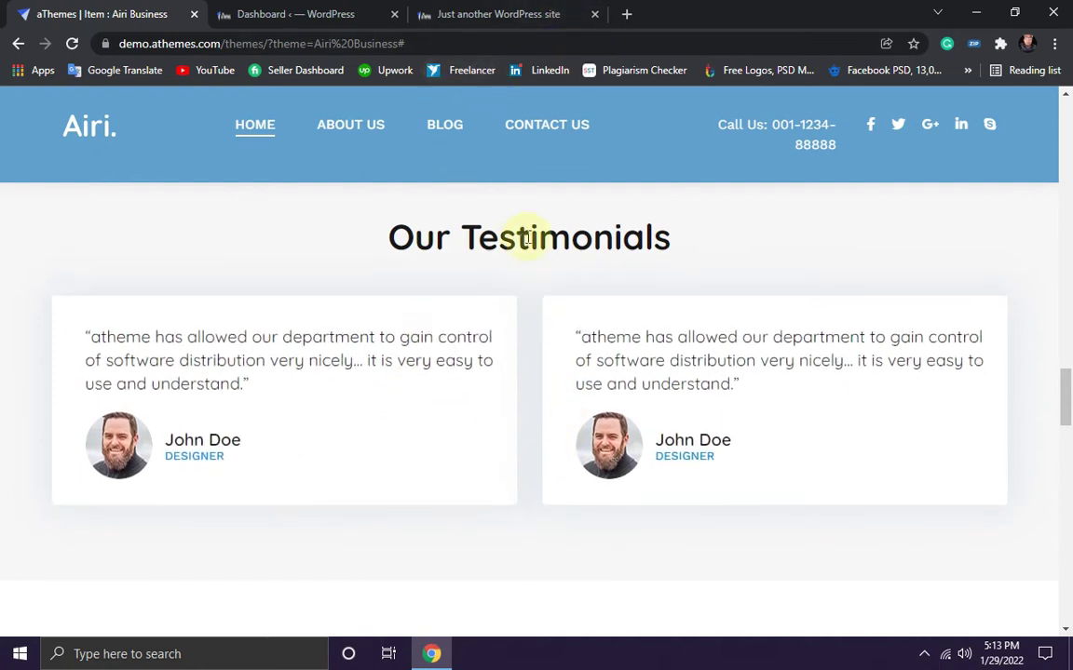
Step: Switch to the WordPress dashboard and open the Home page for editing with Elementor
click(270, 14)
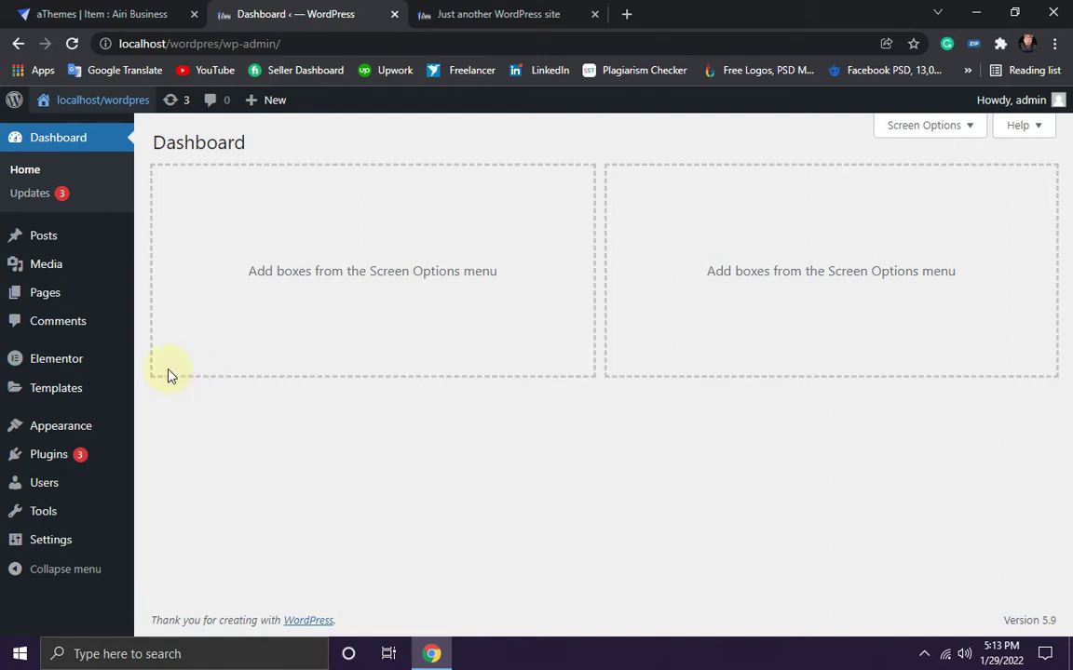
mouse_move(82, 305)
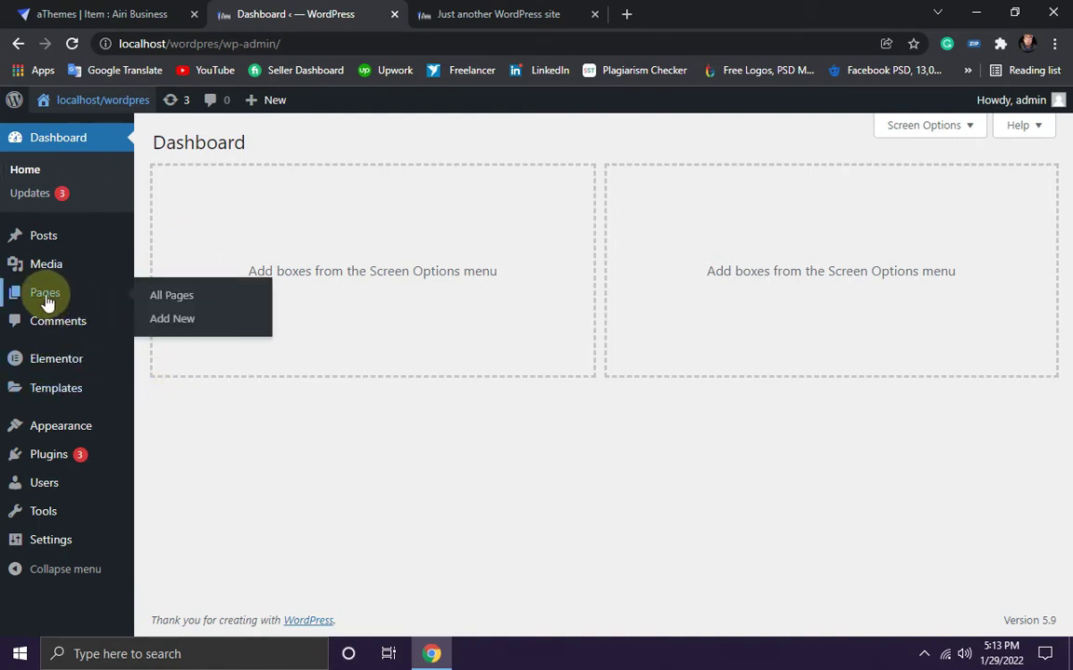
click(48, 298)
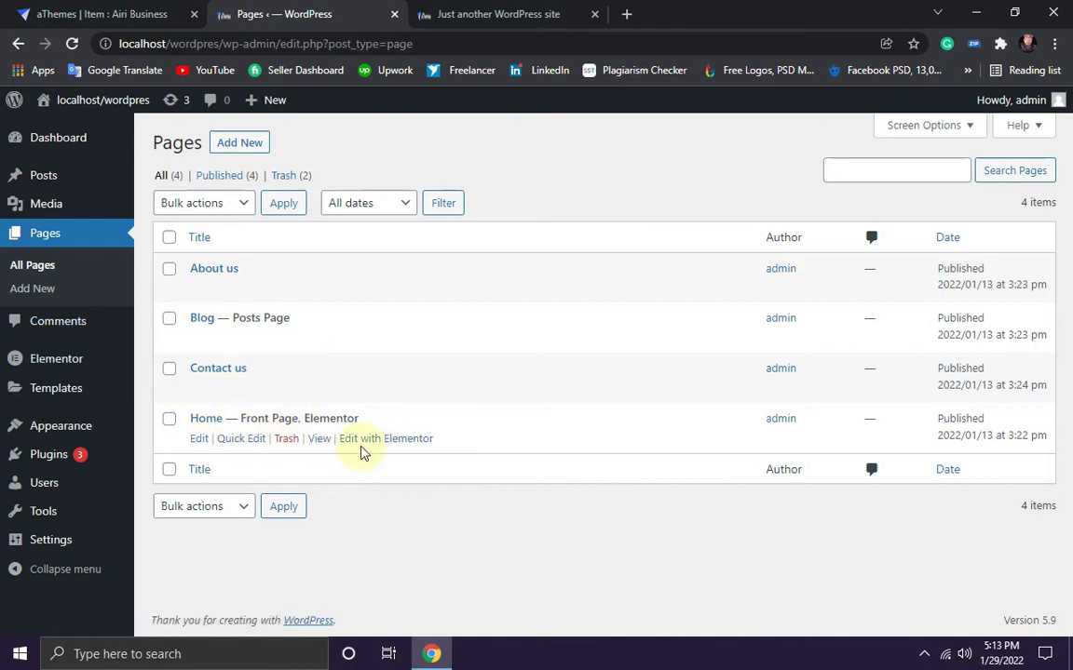
click(406, 448)
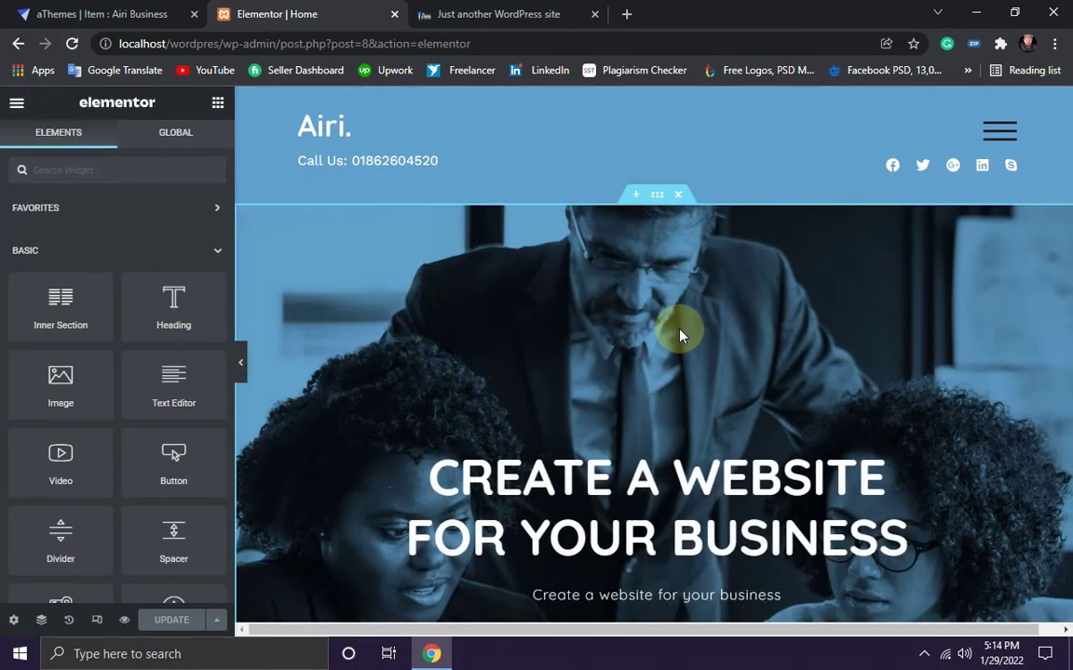
Step: Compare the end of the Home page below the "Click here" button with the spacing before the Business Global banner in the demo
scroll(684, 335, down, 15)
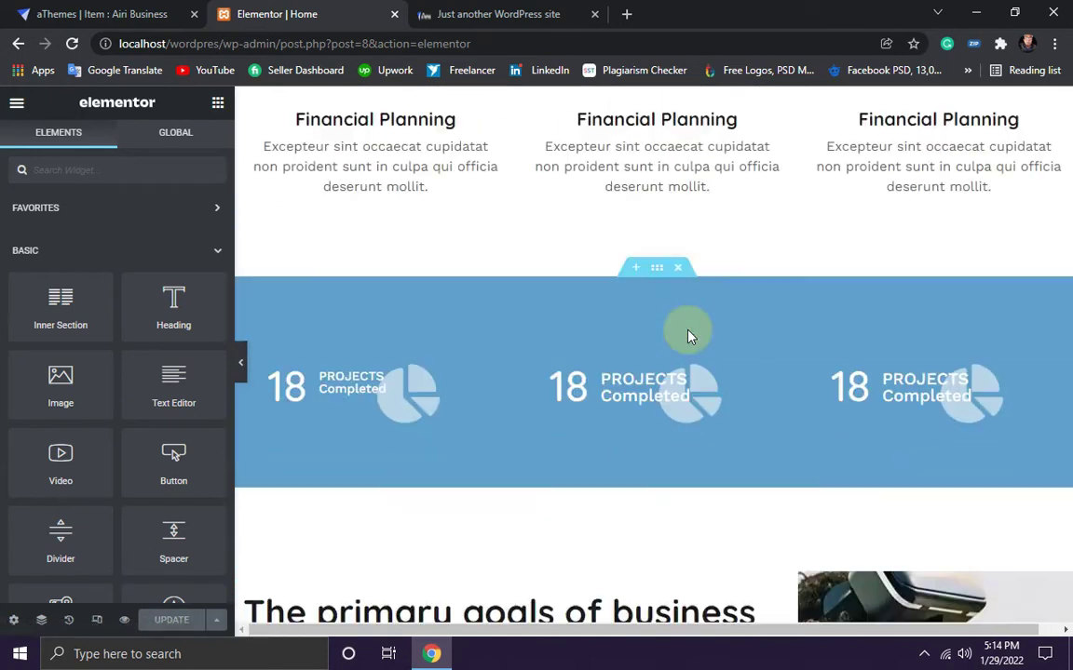
scroll(689, 336, down, 7)
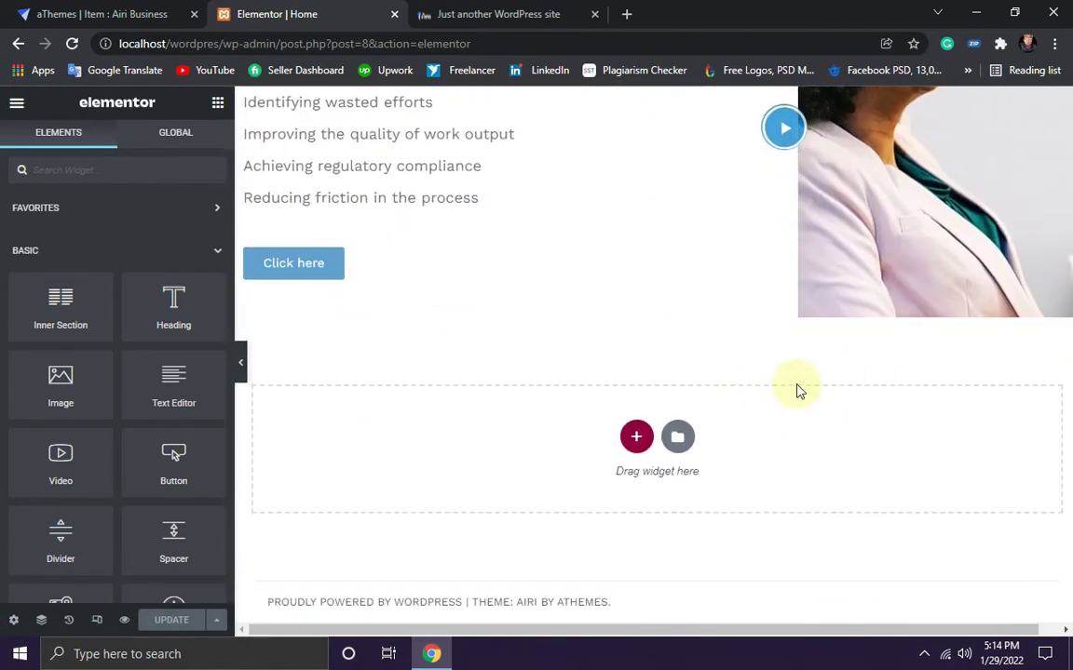
scroll(798, 391, up, 1)
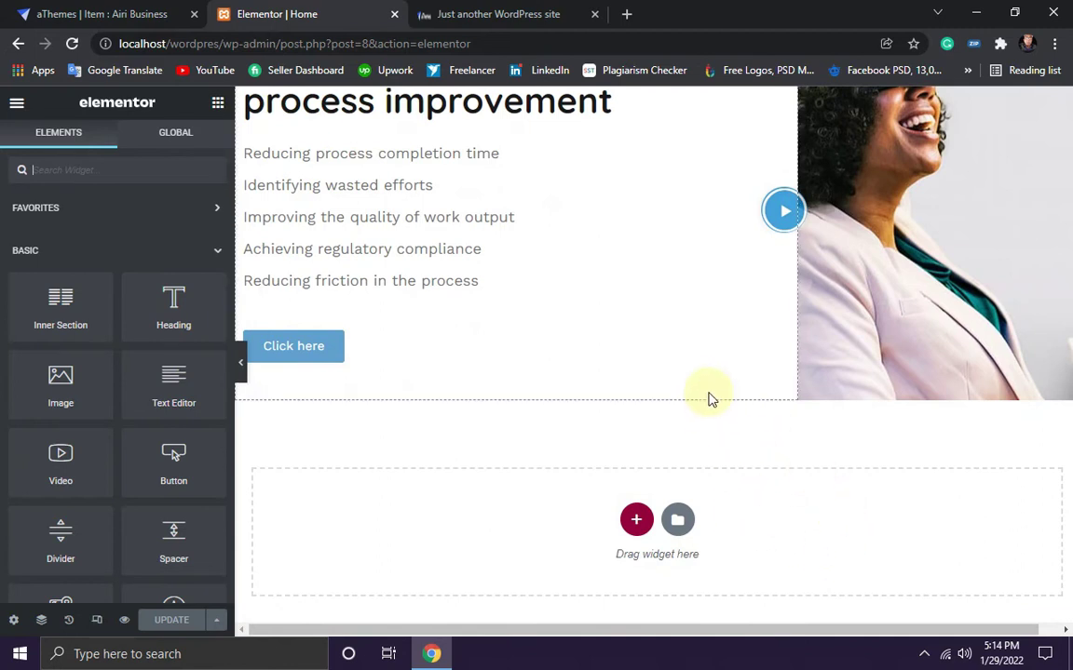
click(86, 19)
scroll(579, 328, up, 10)
scroll(582, 332, up, 1)
scroll(661, 407, down, 1)
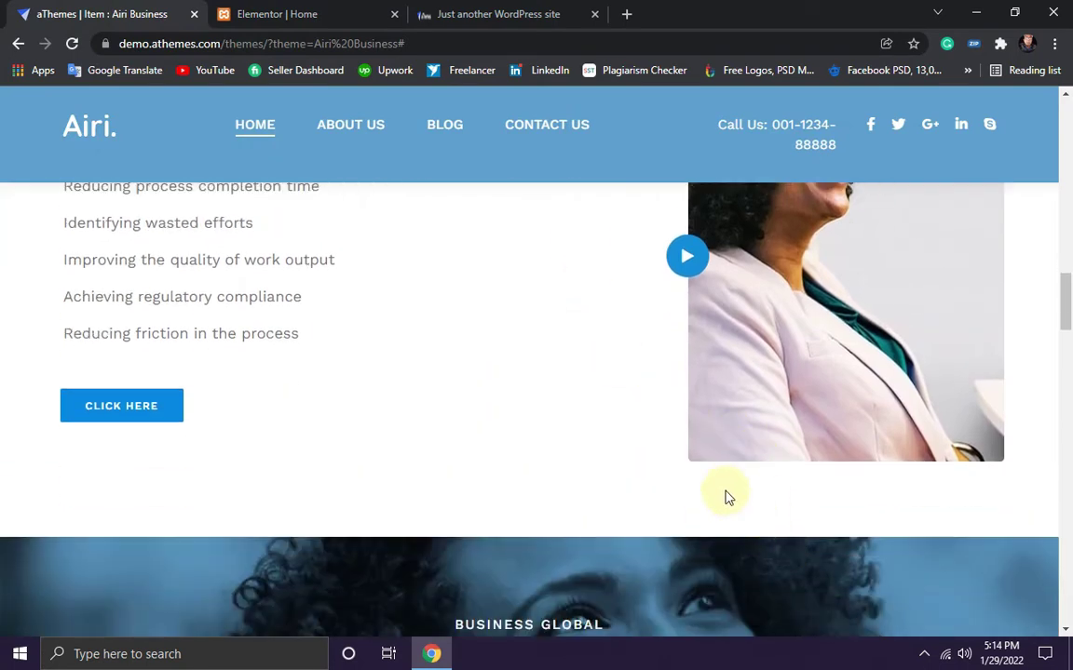
click(469, 14)
click(298, 13)
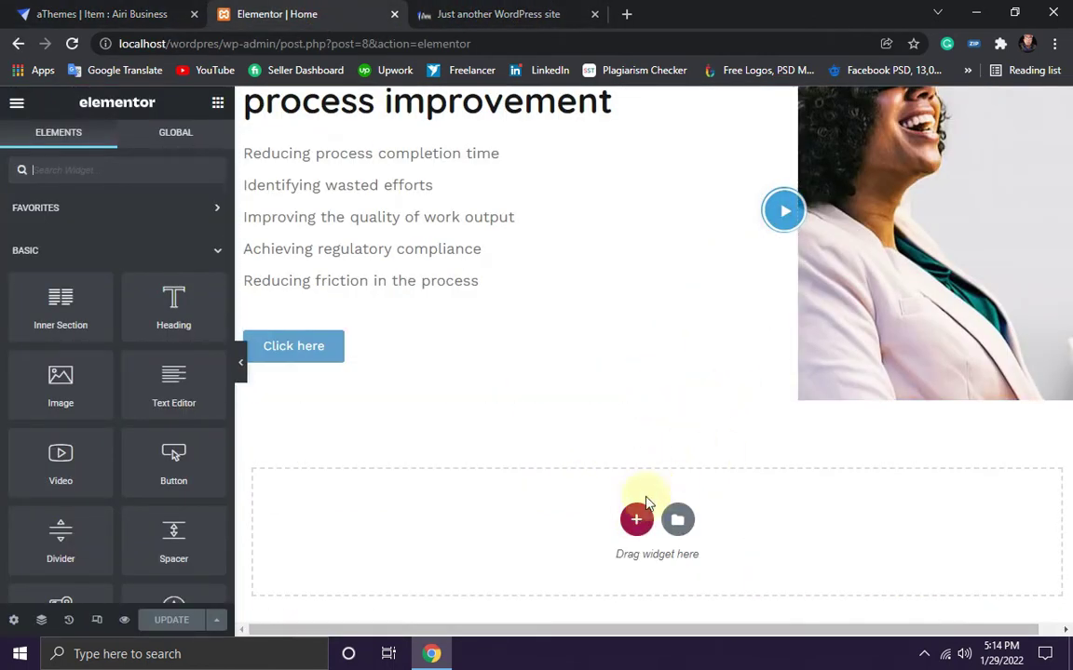
Step: Add a single-column section containing a Spacer widget below the business process improvement section, and update the page
click(633, 521)
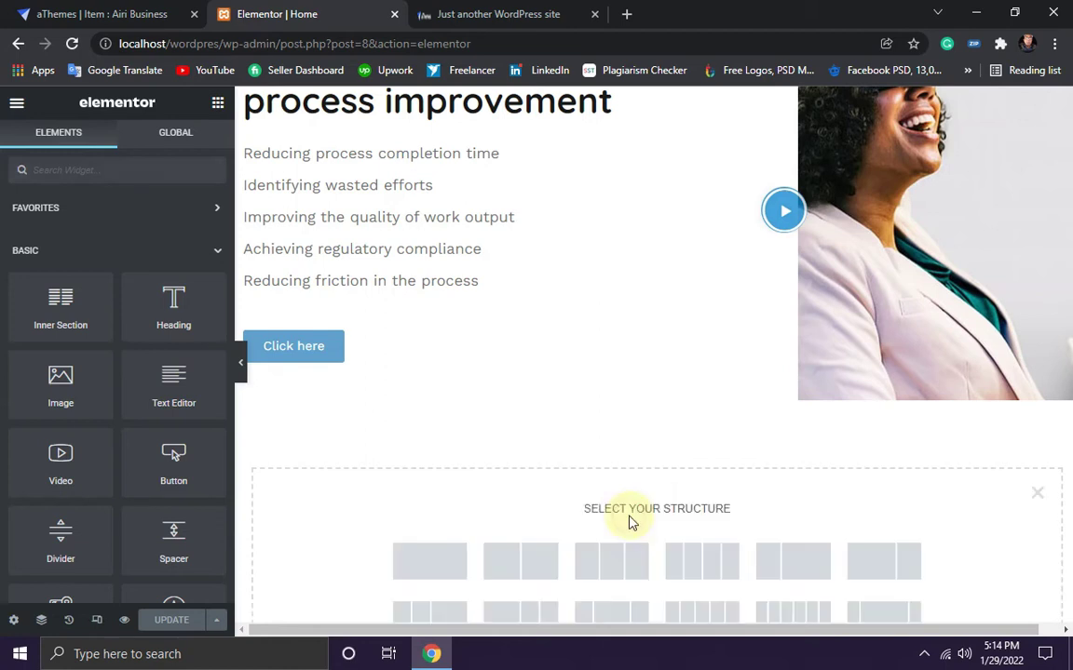
click(432, 558)
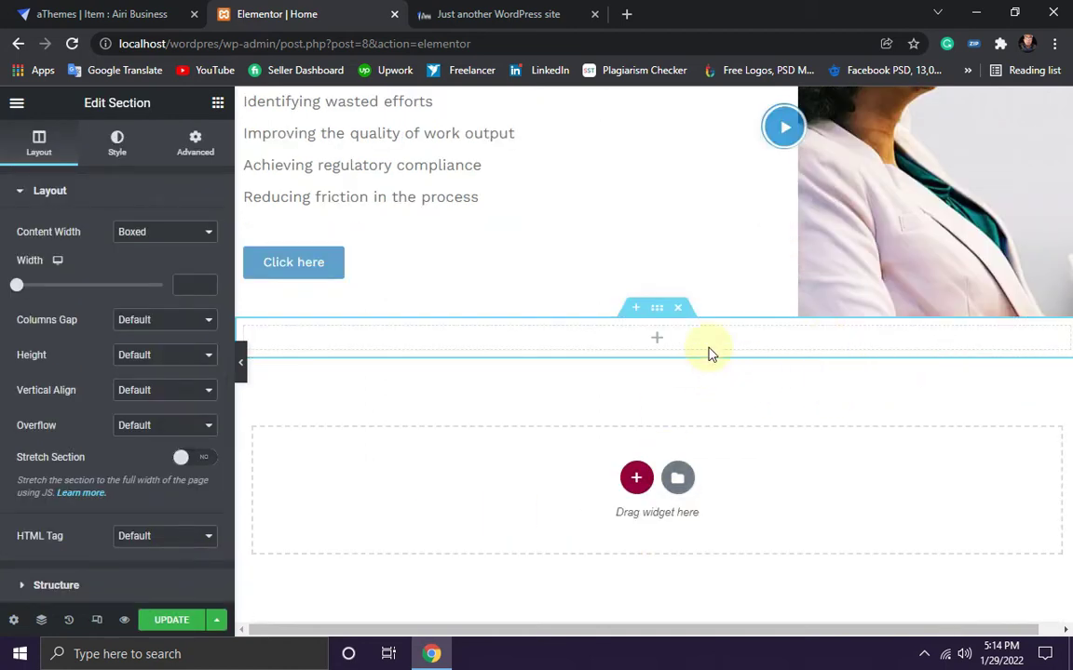
click(217, 104)
drag(174, 538, 671, 338)
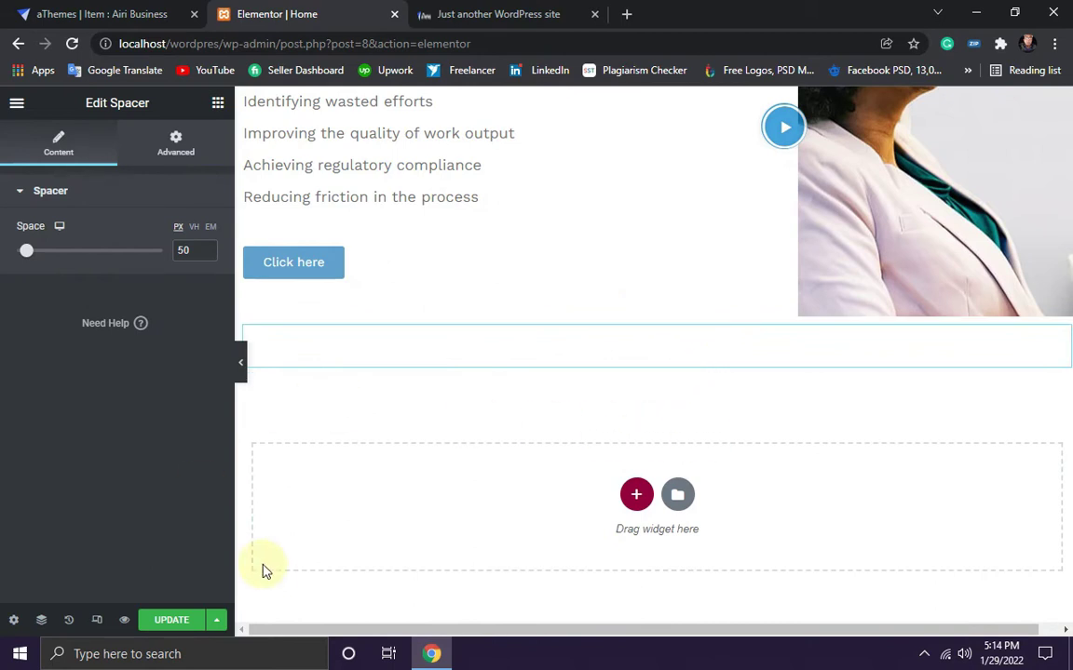
click(173, 622)
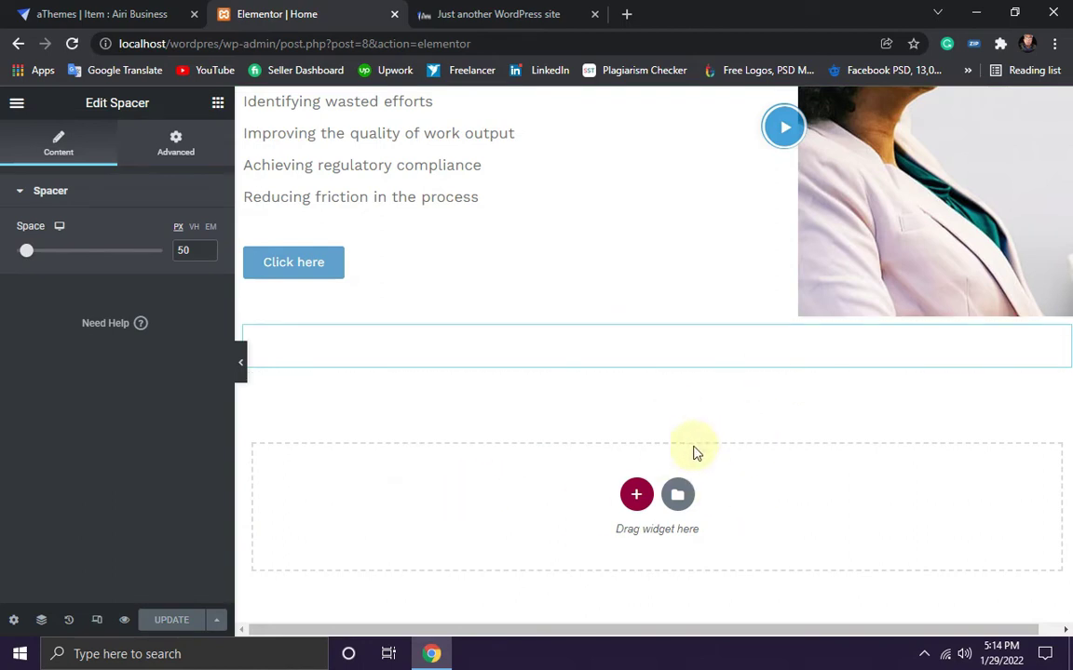
Step: Check the Business Global banner in the demo, and add another single-column section below the spacer on the Home page
click(82, 15)
scroll(658, 448, down, 4)
scroll(675, 433, up, 2)
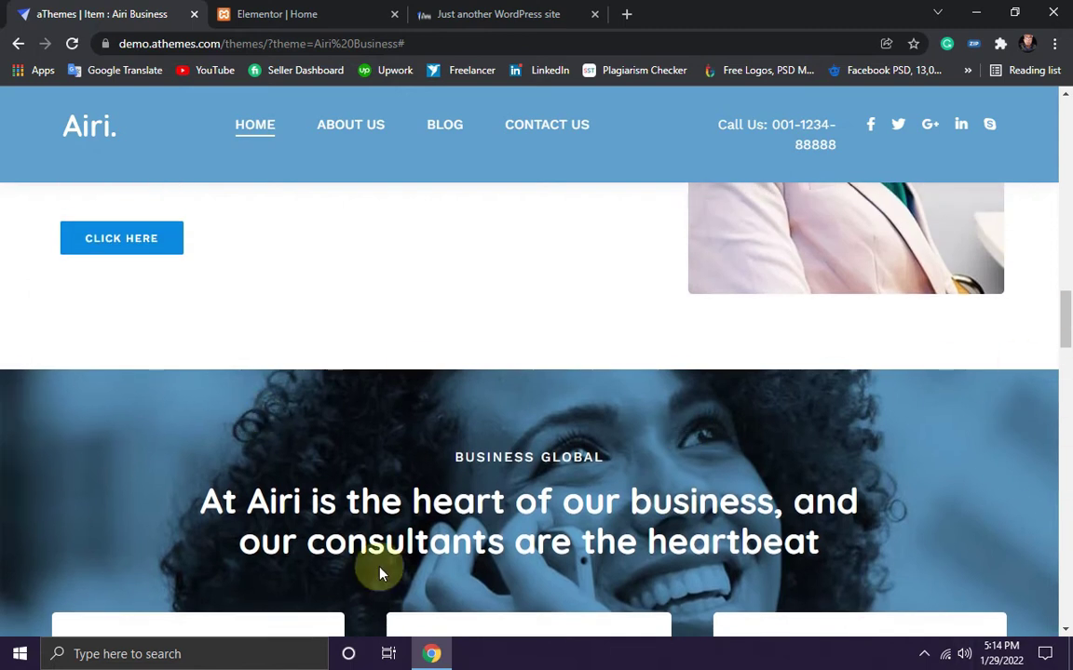
click(308, 12)
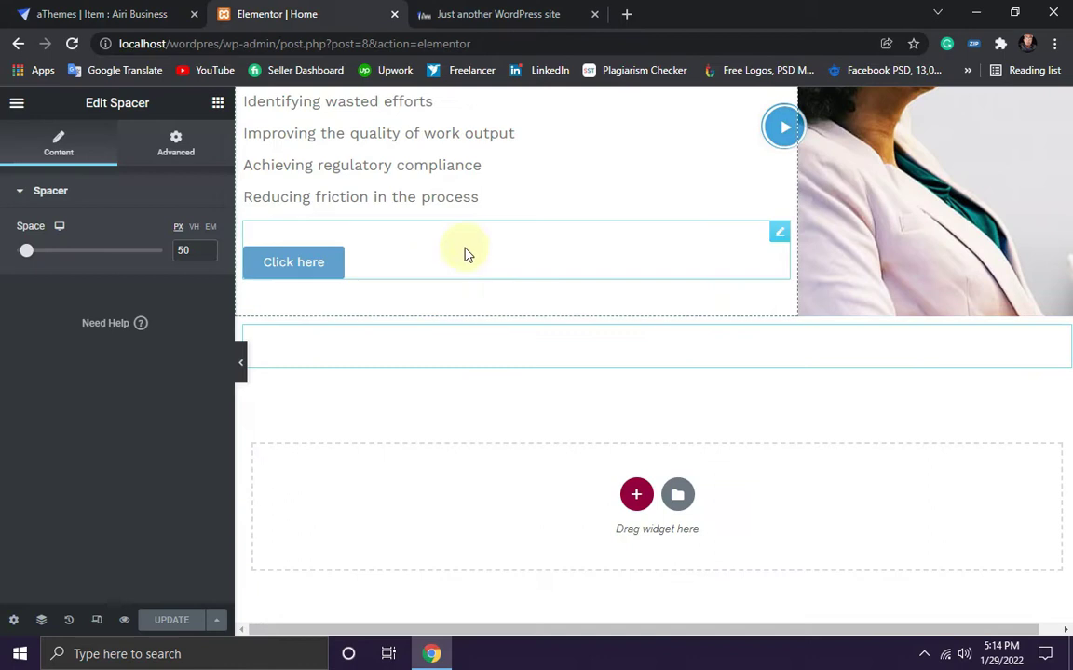
click(637, 498)
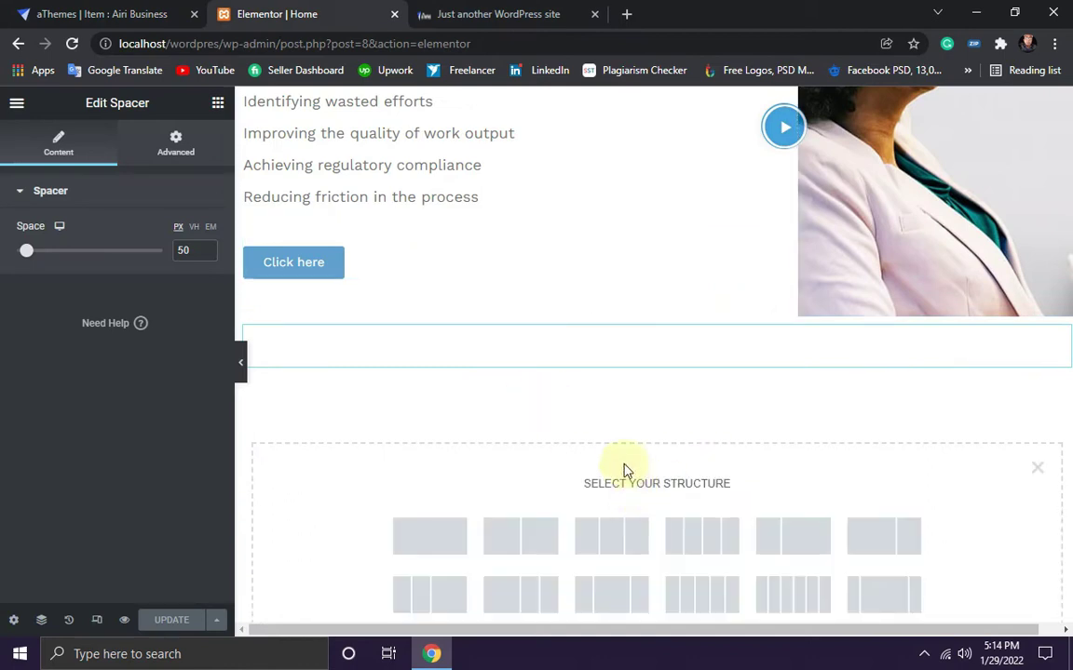
click(431, 543)
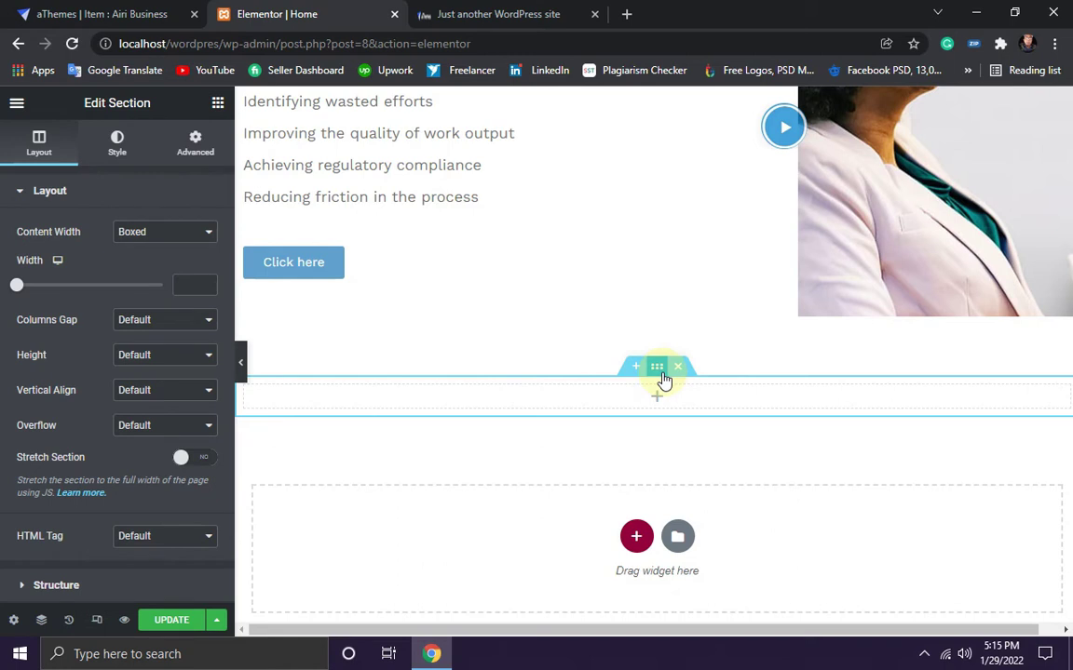
Step: Give the new section a Classic background with the image bann-er.jpg from the media library
click(118, 151)
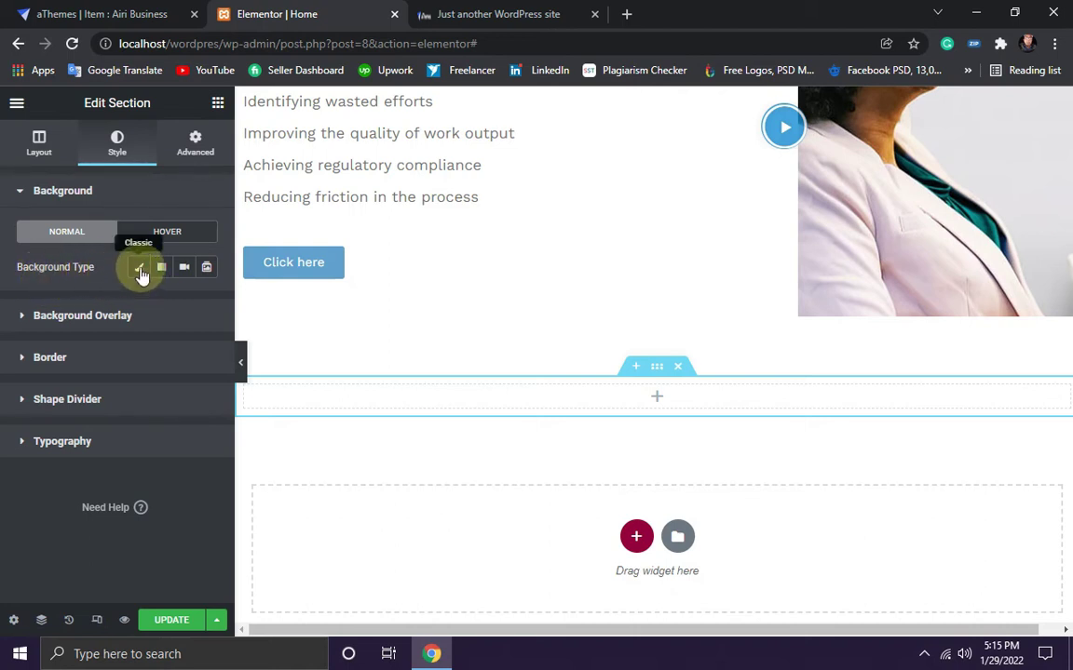
click(139, 269)
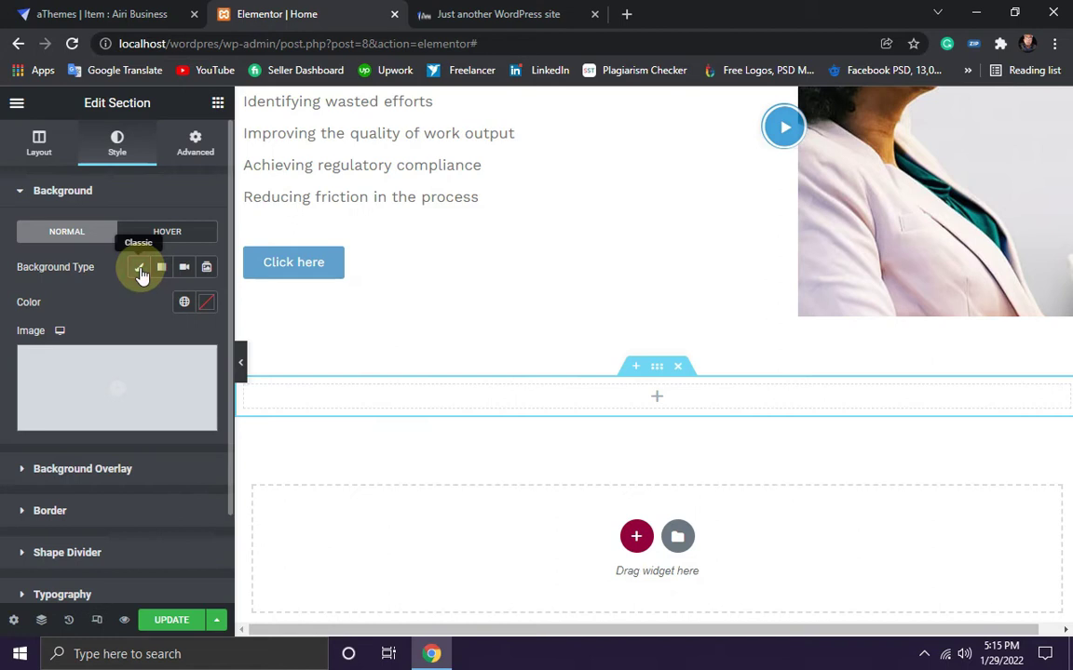
mouse_move(132, 402)
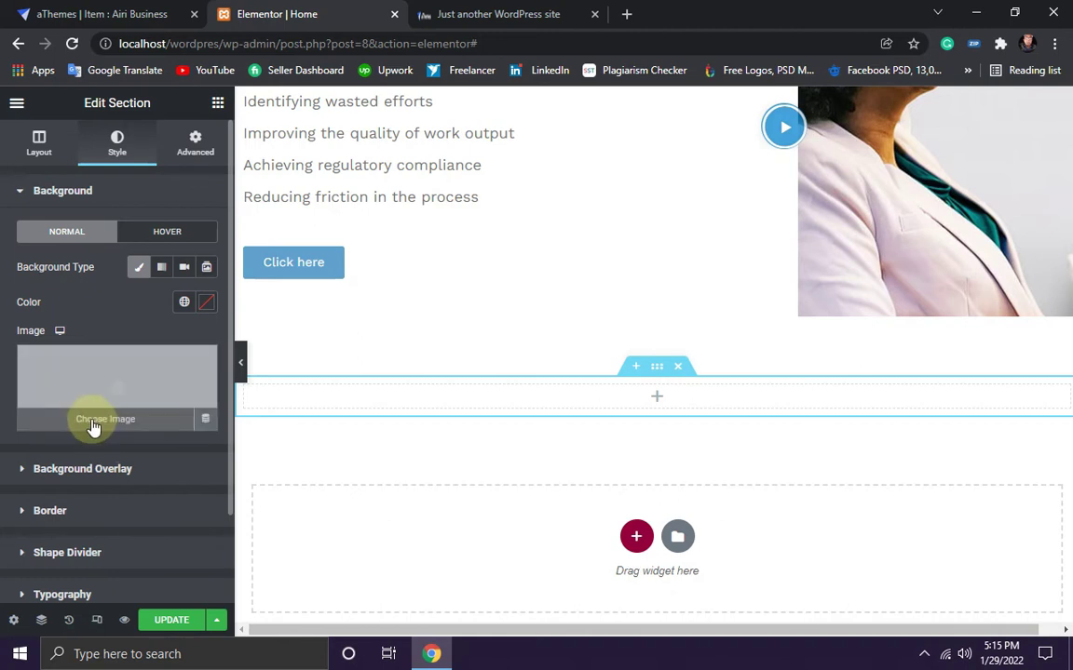
click(93, 423)
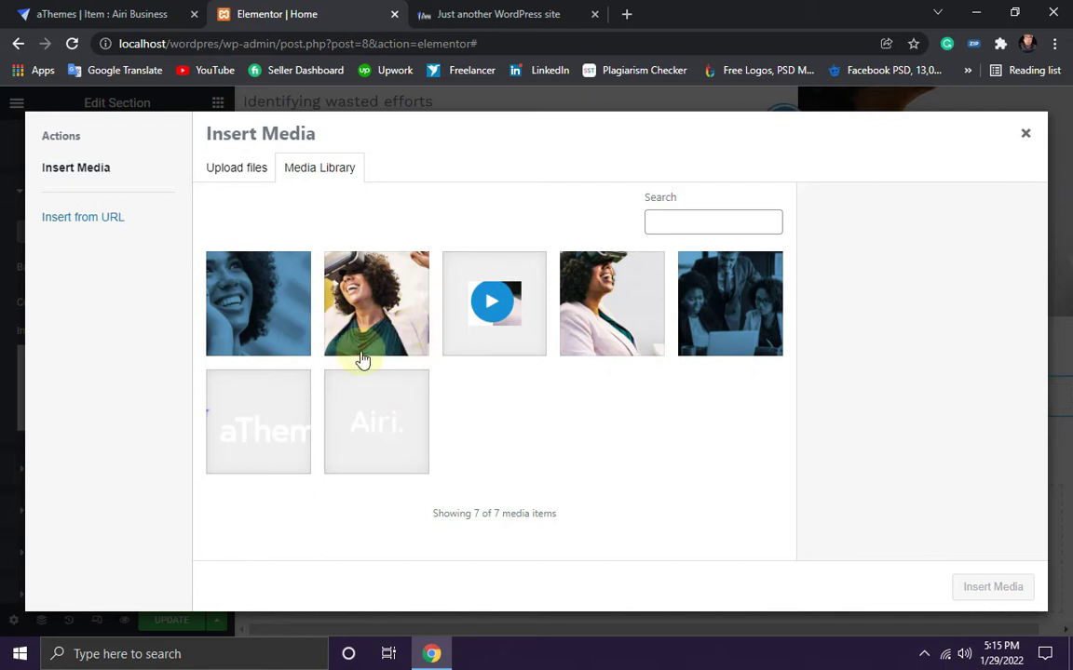
click(252, 307)
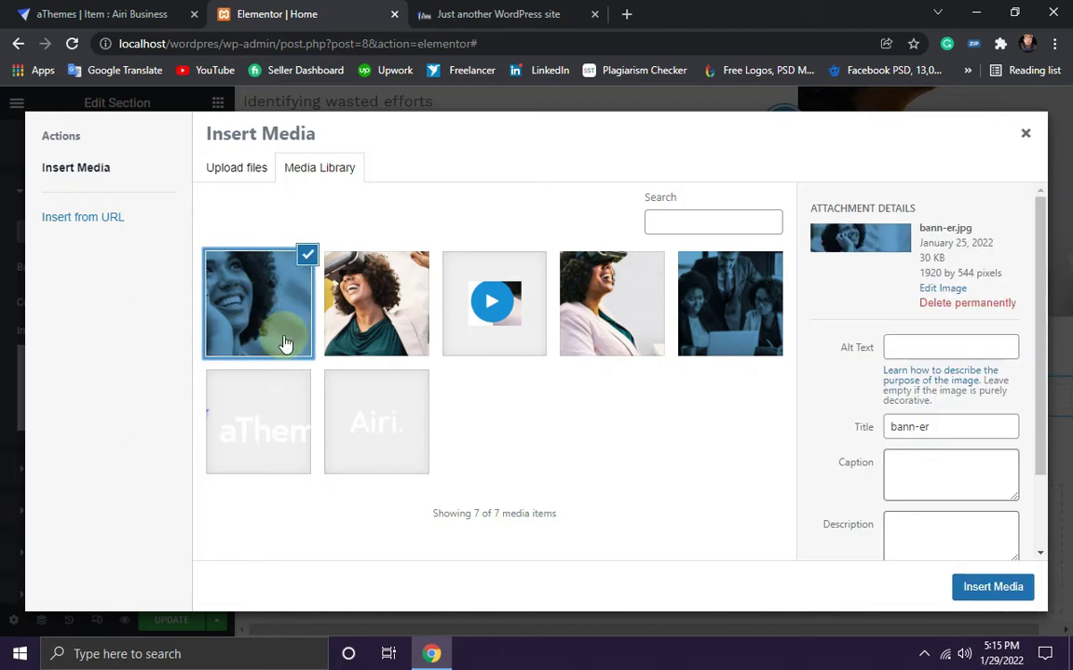
click(992, 589)
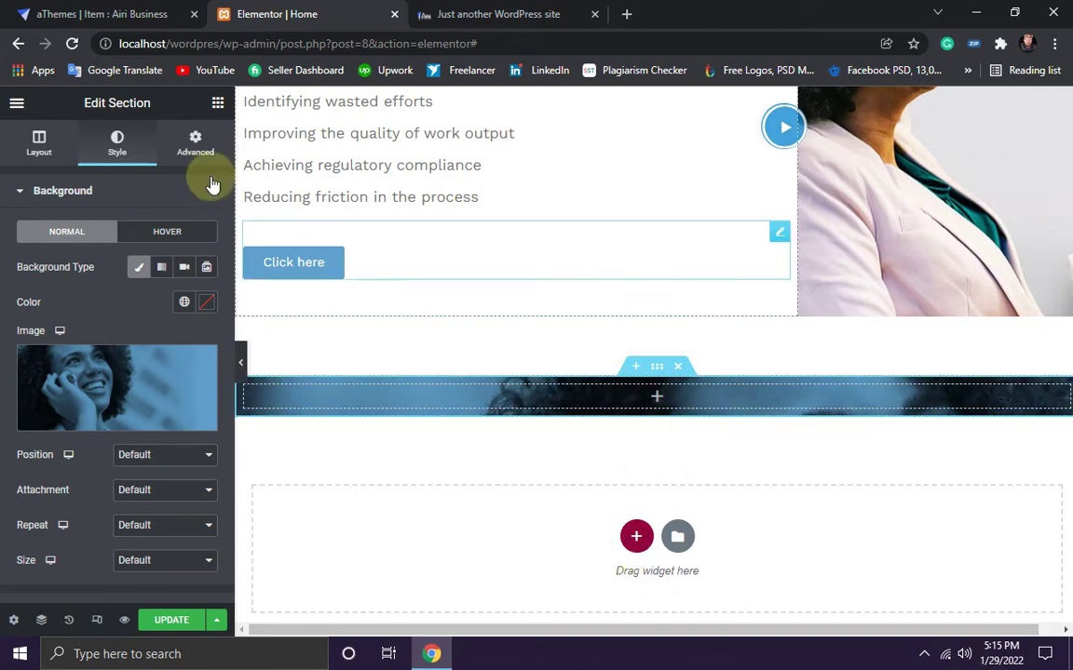
Step: Add a Spacer widget inside the banner section with the image background and set its space to 70 px
click(216, 103)
scroll(173, 507, down, 3)
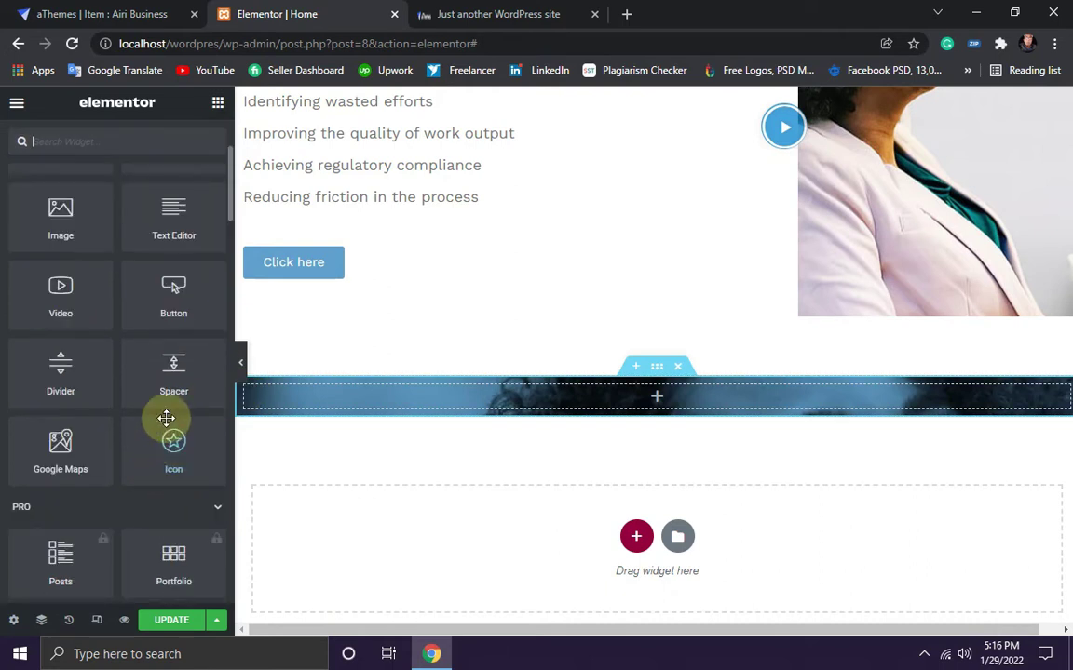
drag(169, 373, 676, 394)
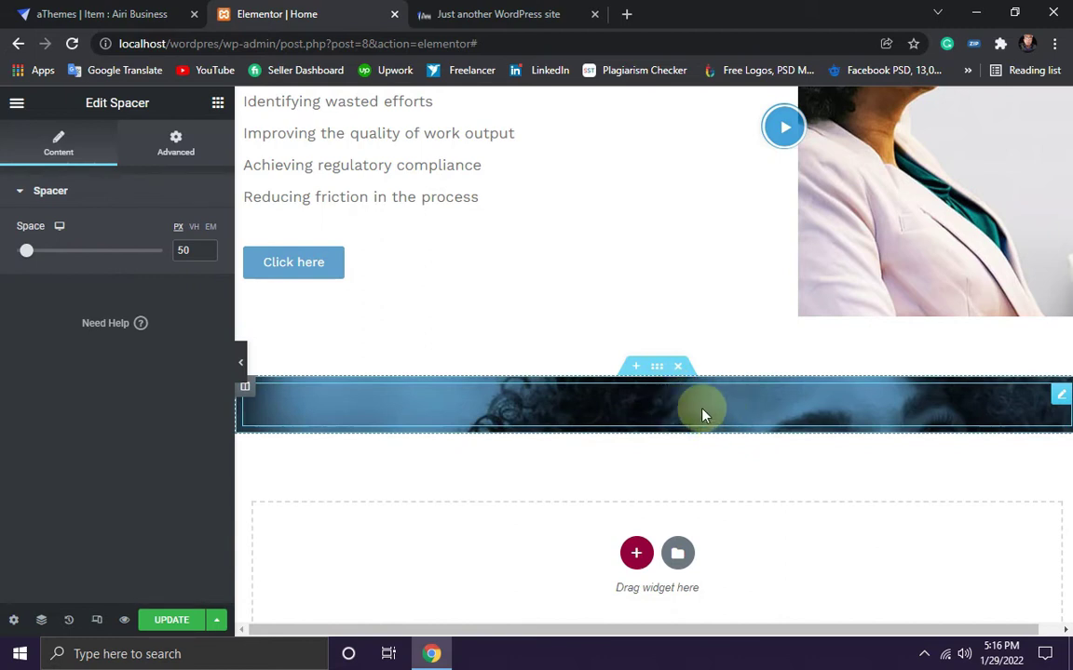
click(207, 249)
click(207, 252)
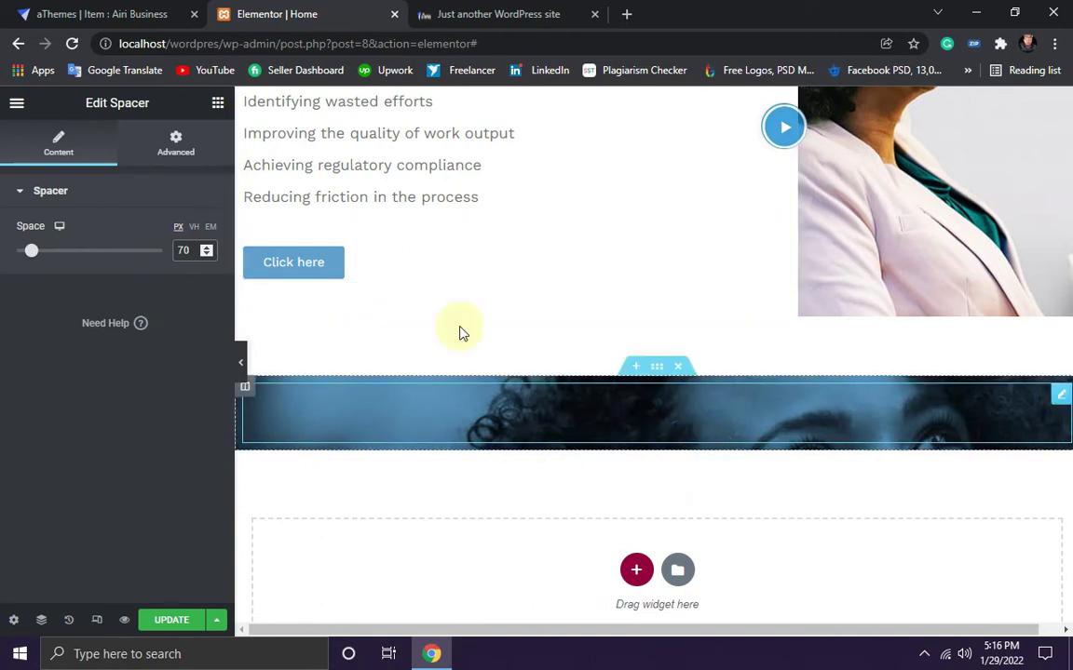
Step: Copy the "BUSINESS GLOBAL" label from the banner in the Airi Business demo
click(122, 21)
scroll(701, 462, down, 1)
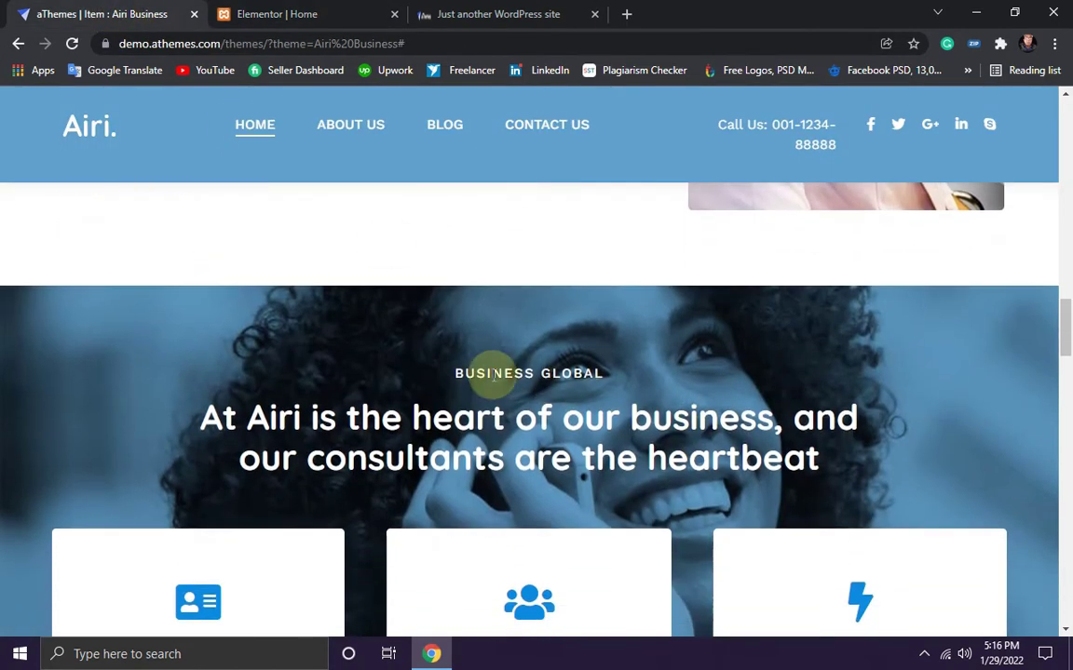
drag(612, 372, 459, 371)
right_click(456, 375)
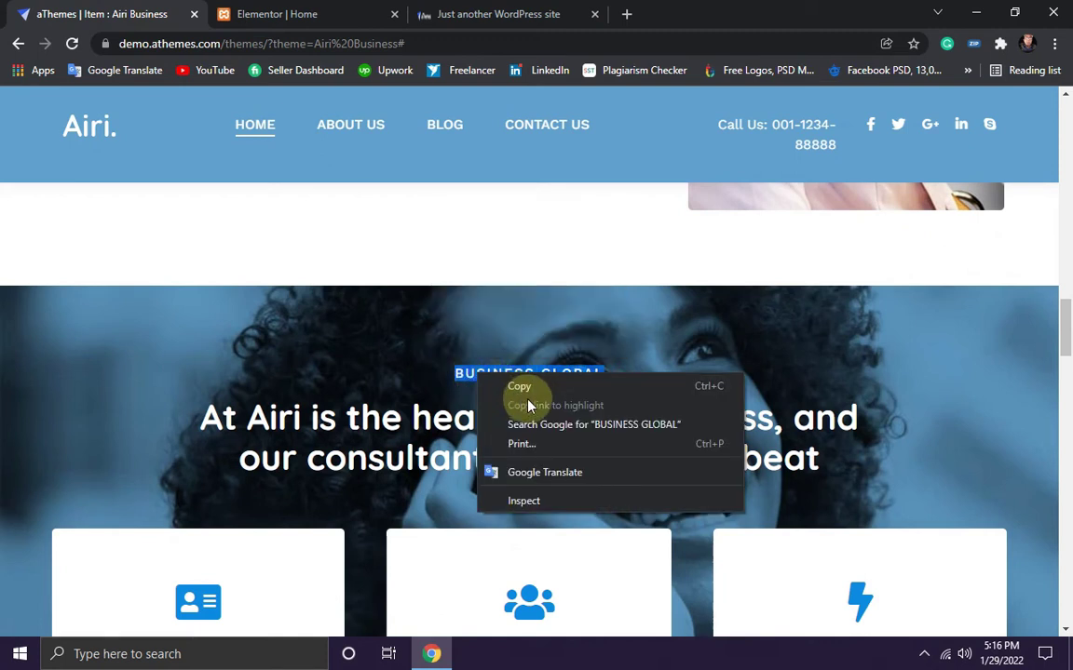
click(521, 385)
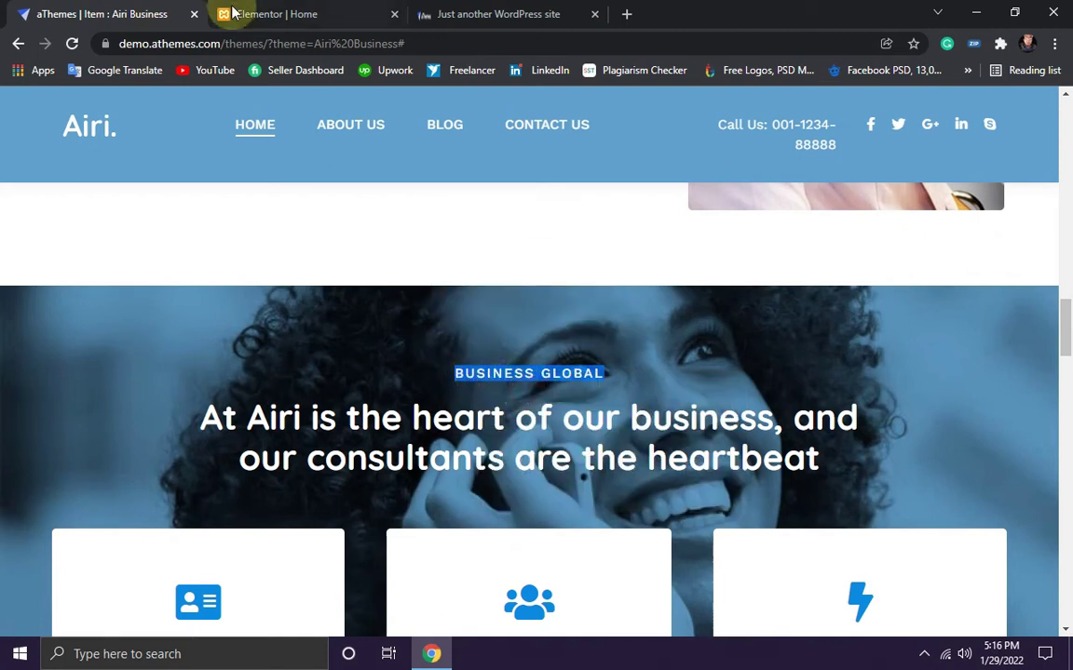
Step: Add a centered Heading widget below the spacer in the Home page's banner section, with the copied title "BUSINESS GLOBAL"
click(326, 14)
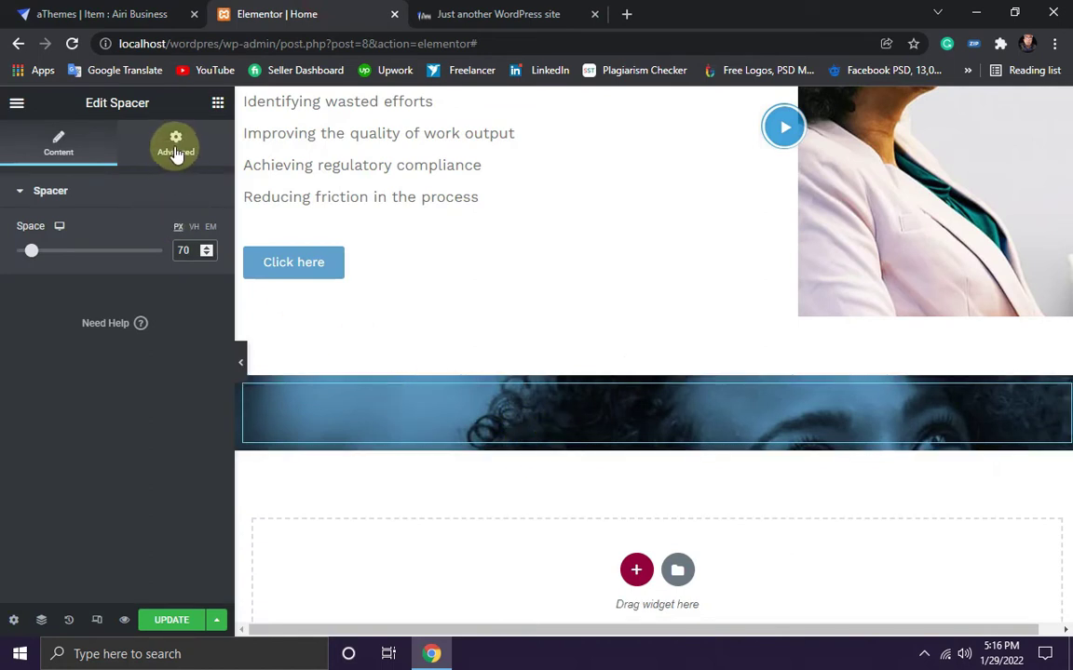
click(217, 106)
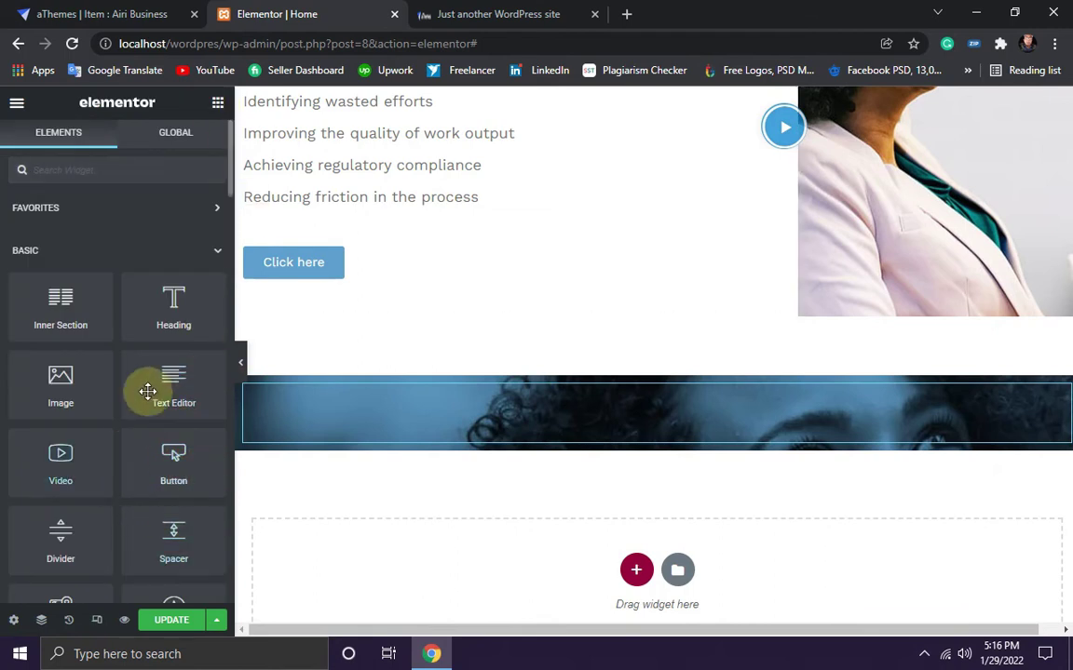
drag(164, 305, 666, 440)
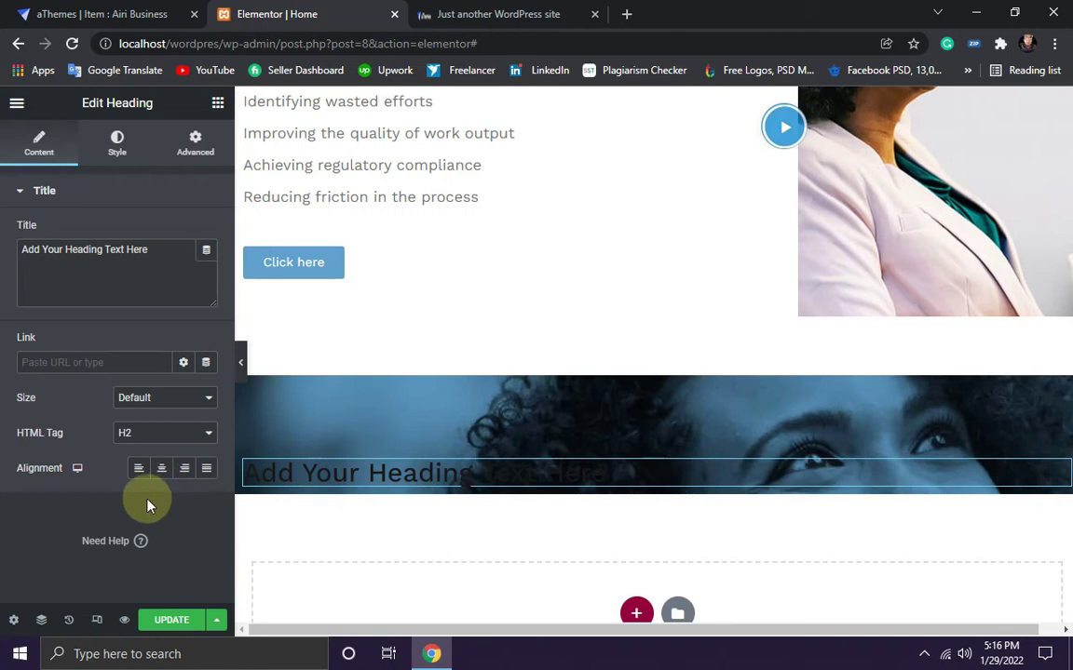
click(161, 477)
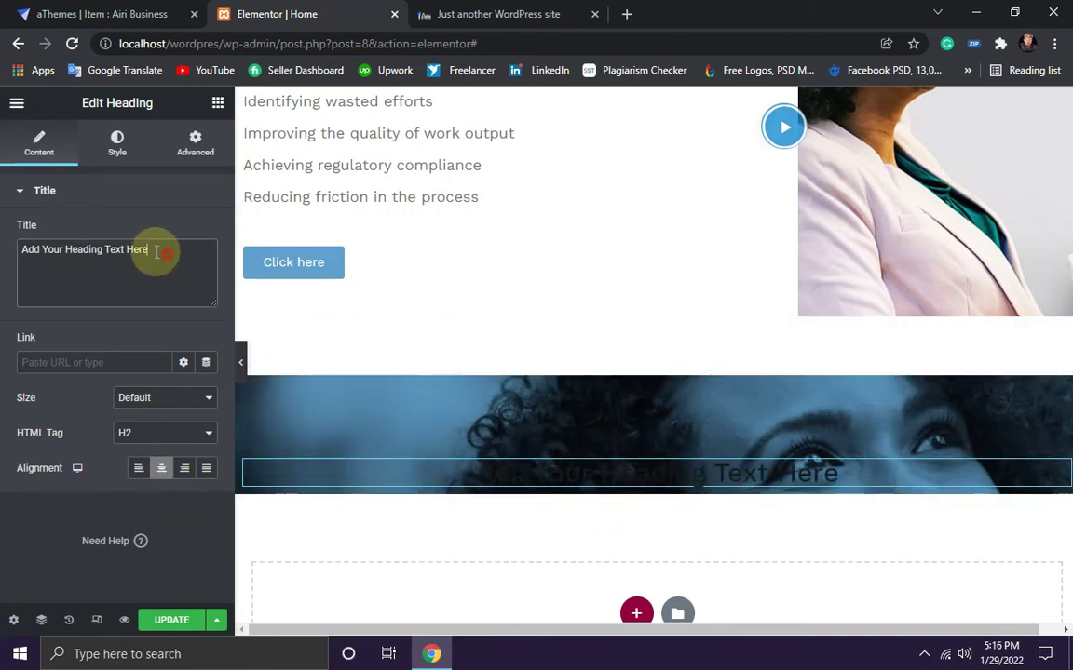
drag(154, 249, 21, 255)
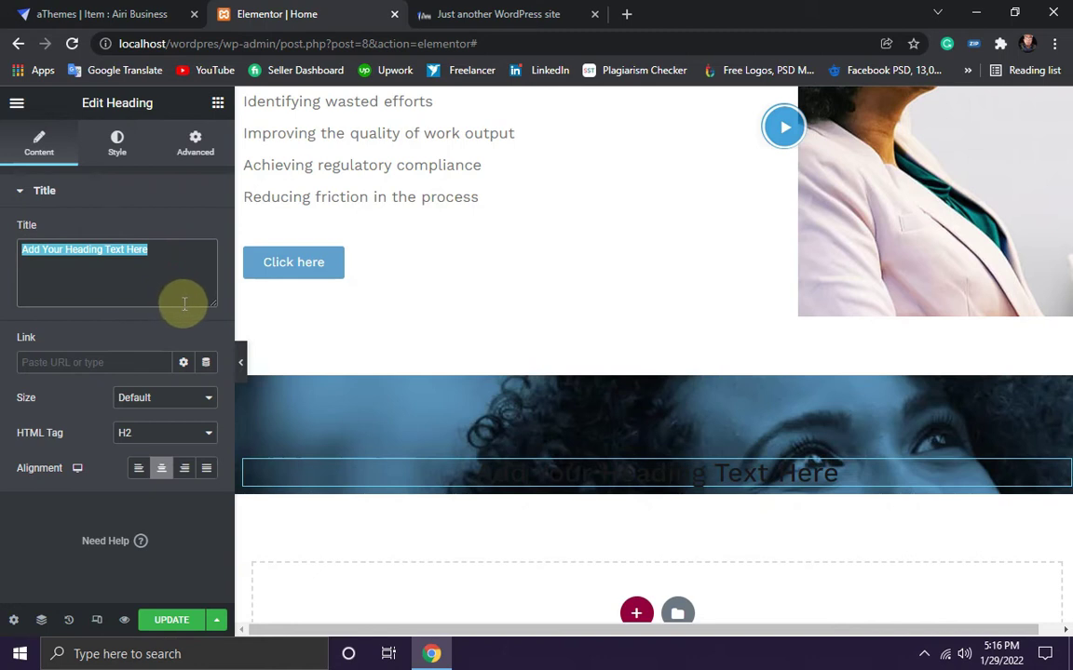
key(ctrl+v)
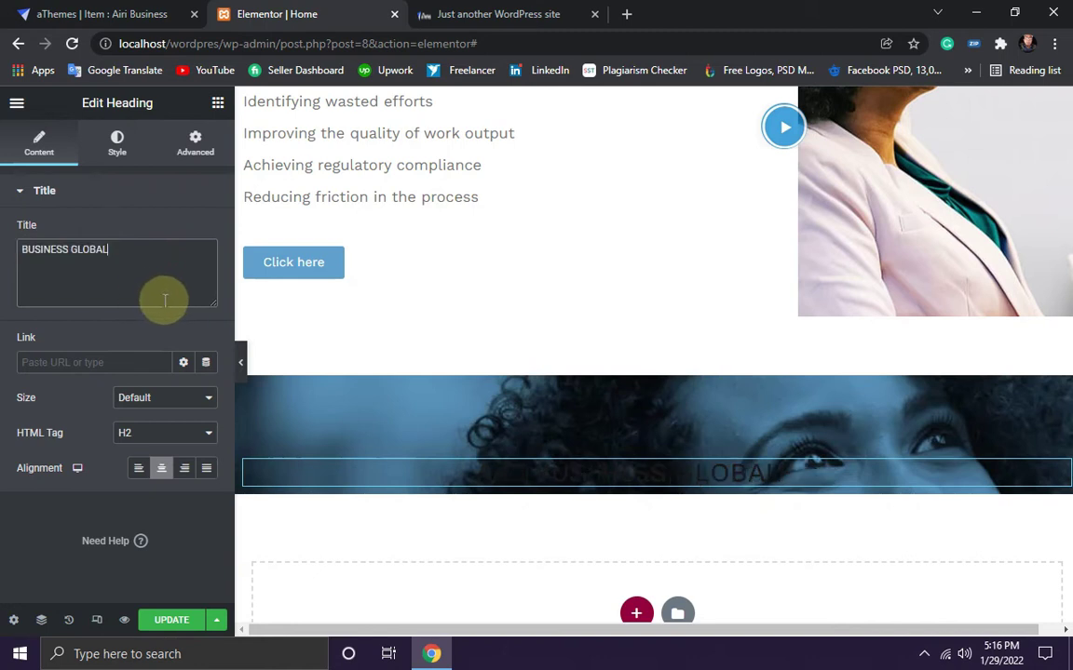
Step: Set the BUSINESS GLOBAL heading's HTML tag to p and its text color to #fff
click(209, 434)
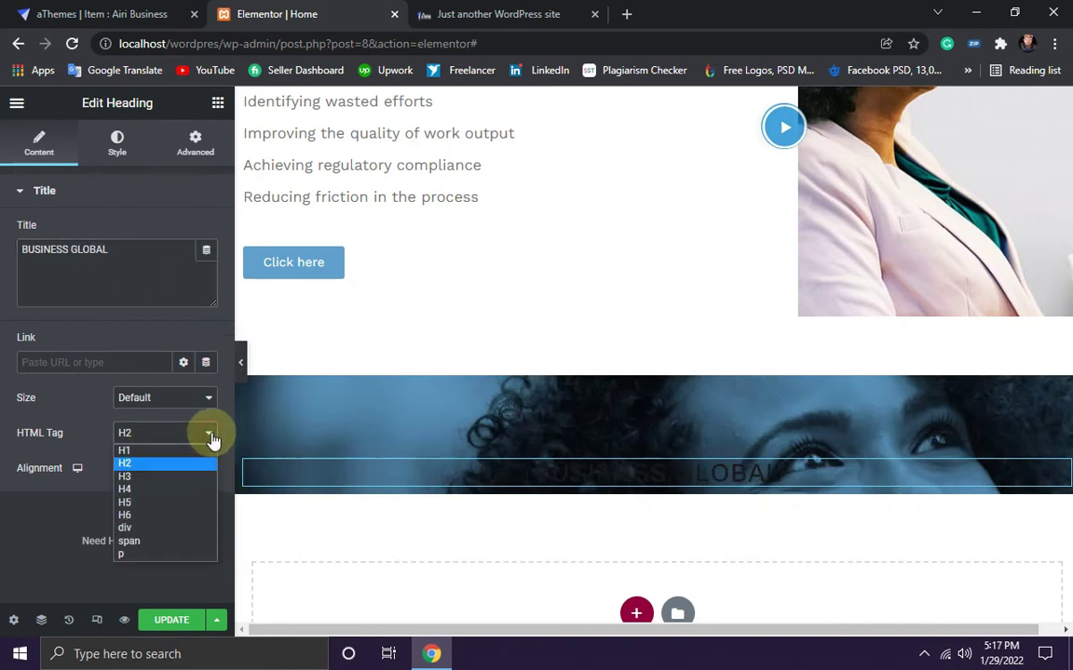
click(149, 556)
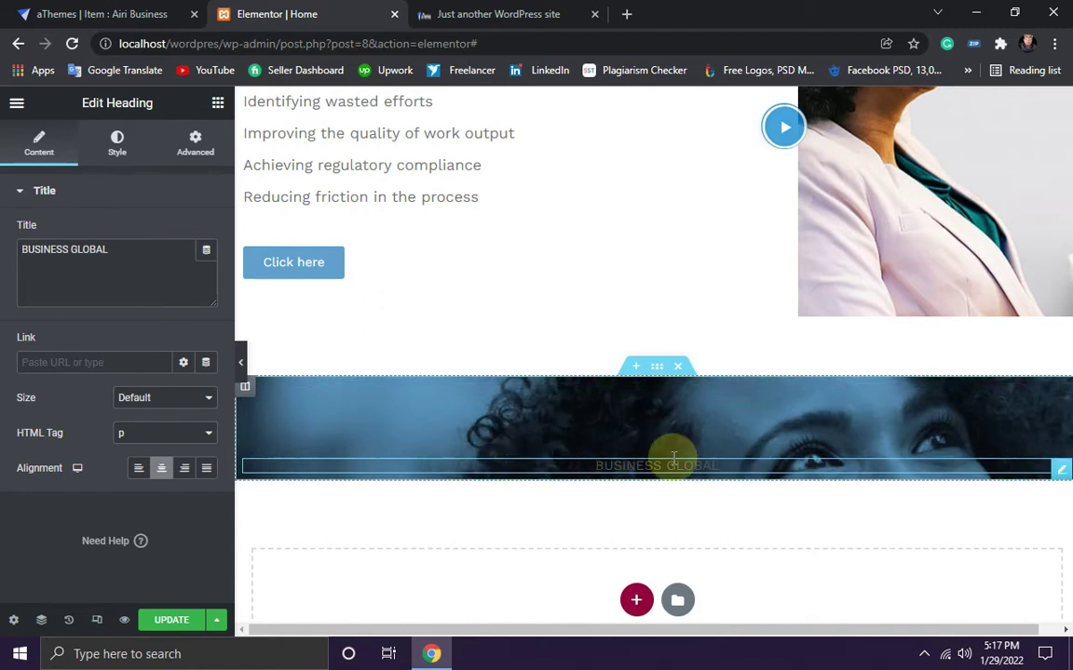
click(116, 144)
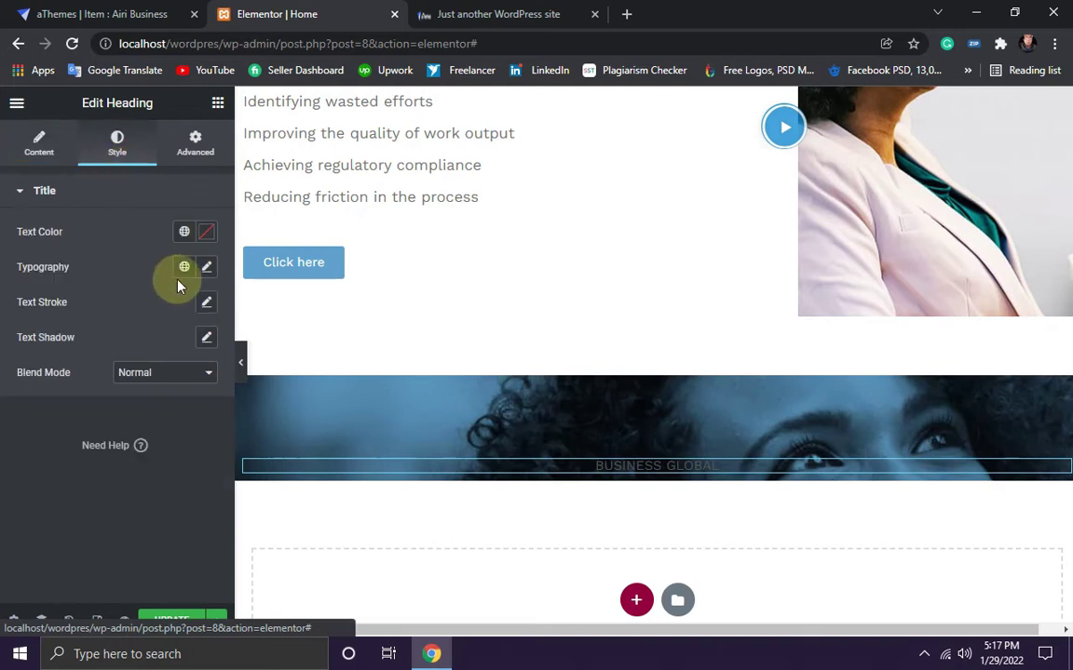
click(206, 232)
click(232, 495)
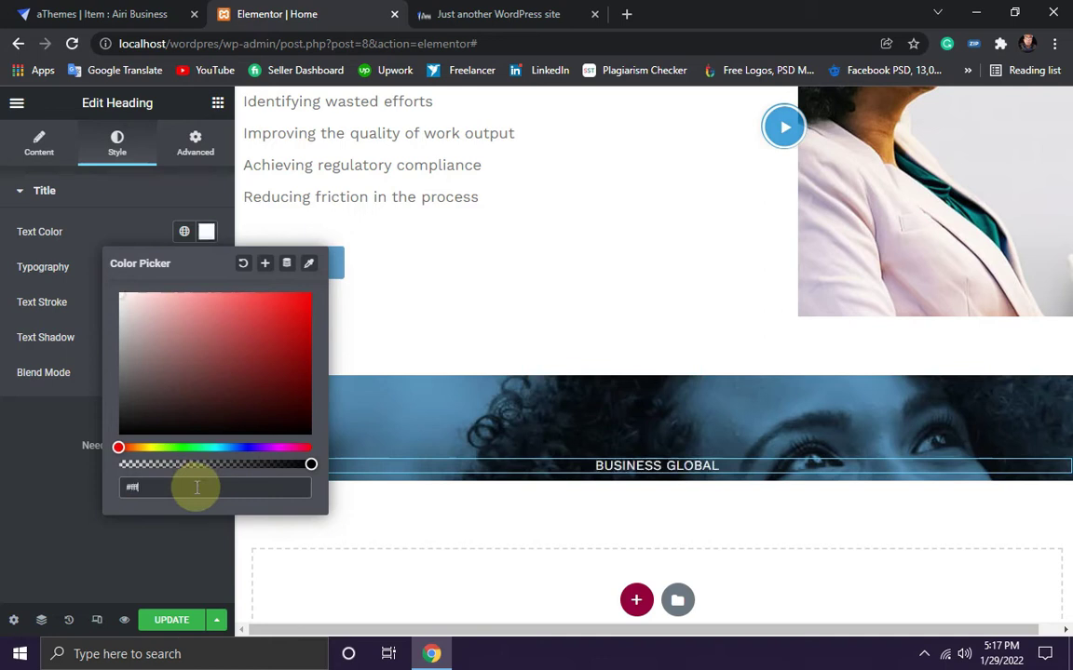
click(54, 473)
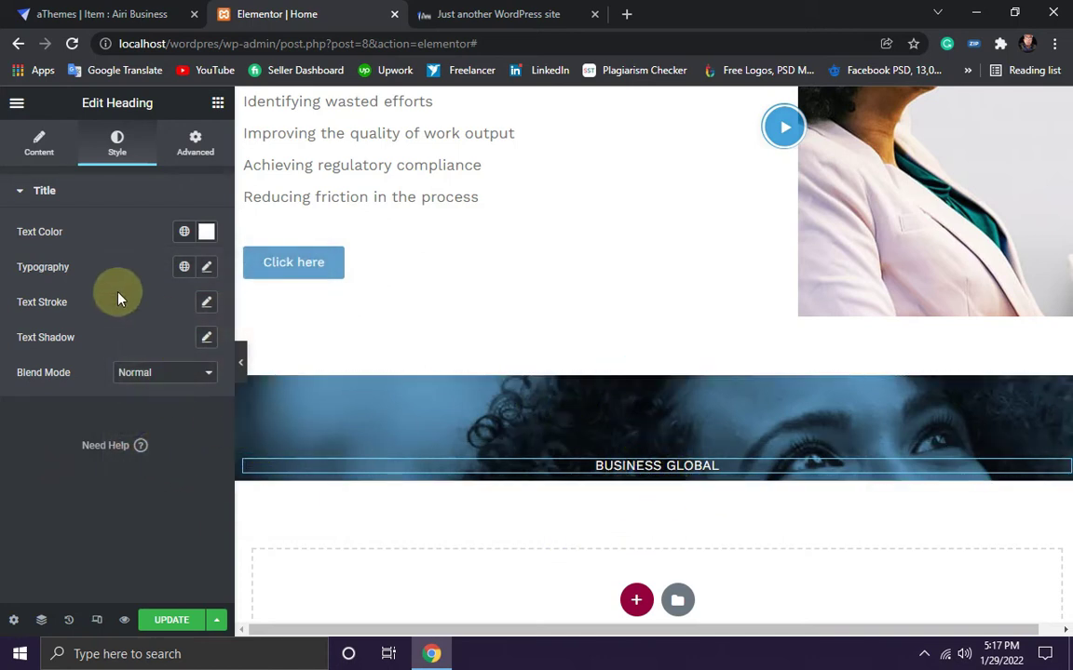
Step: Set the BUSINESS GLOBAL heading's font family to Quicksand in its typography settings
click(206, 266)
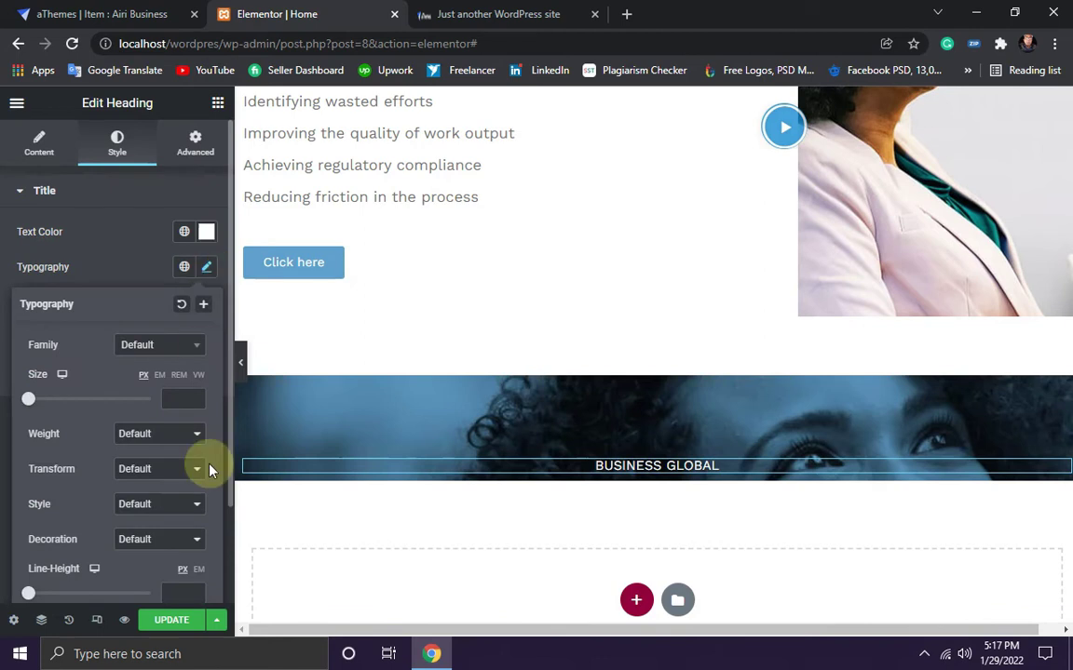
click(184, 346)
click(167, 369)
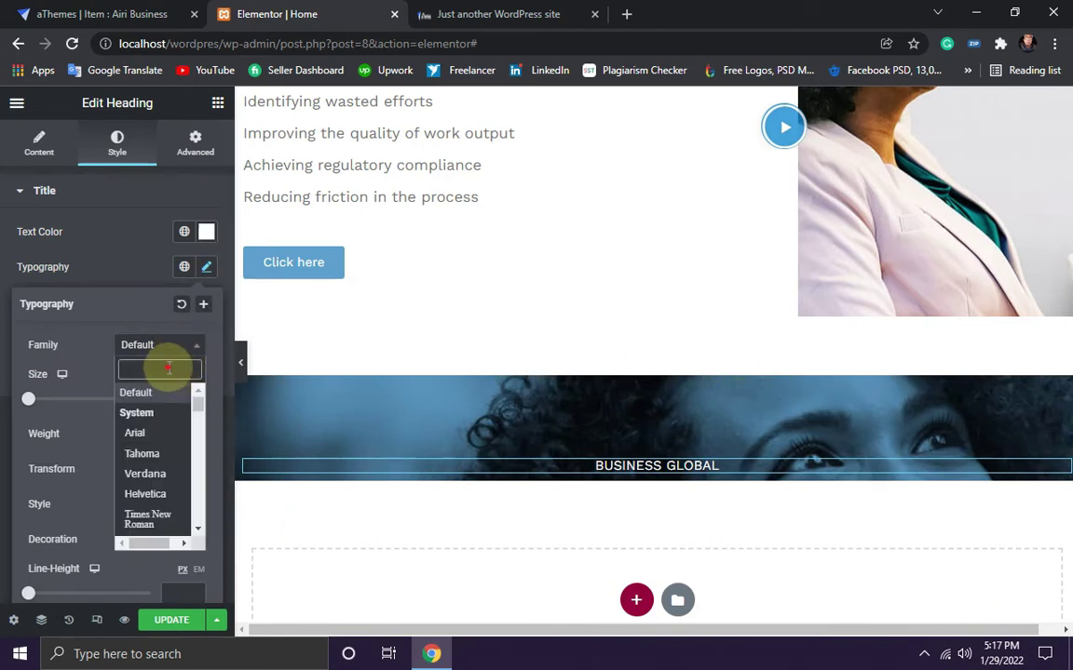
text(qui)
key(Return)
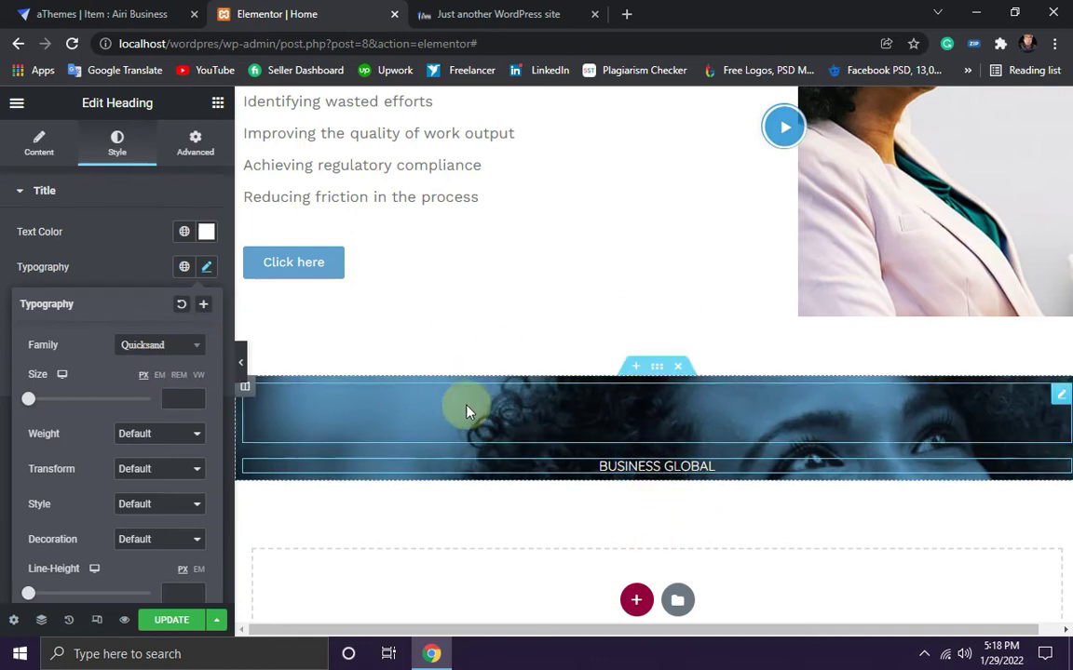
Step: Inspect the CSS font styles of the BUSINESS GLOBAL label in the demo's banner
click(82, 14)
scroll(652, 401, down, 3)
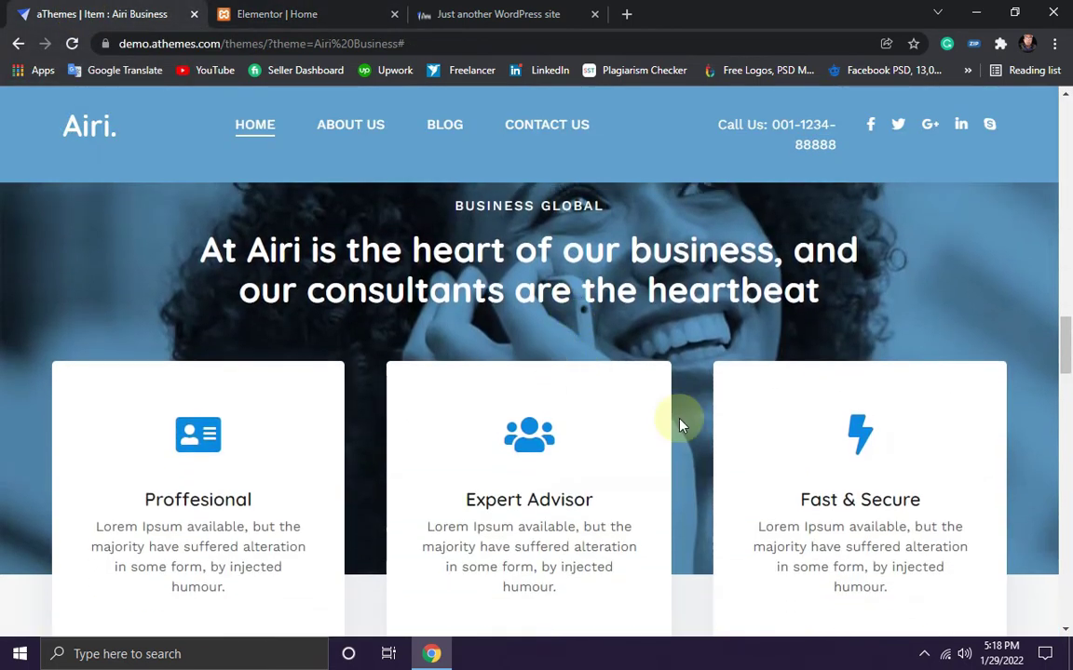
scroll(633, 376, up, 3)
scroll(627, 410, up, 1)
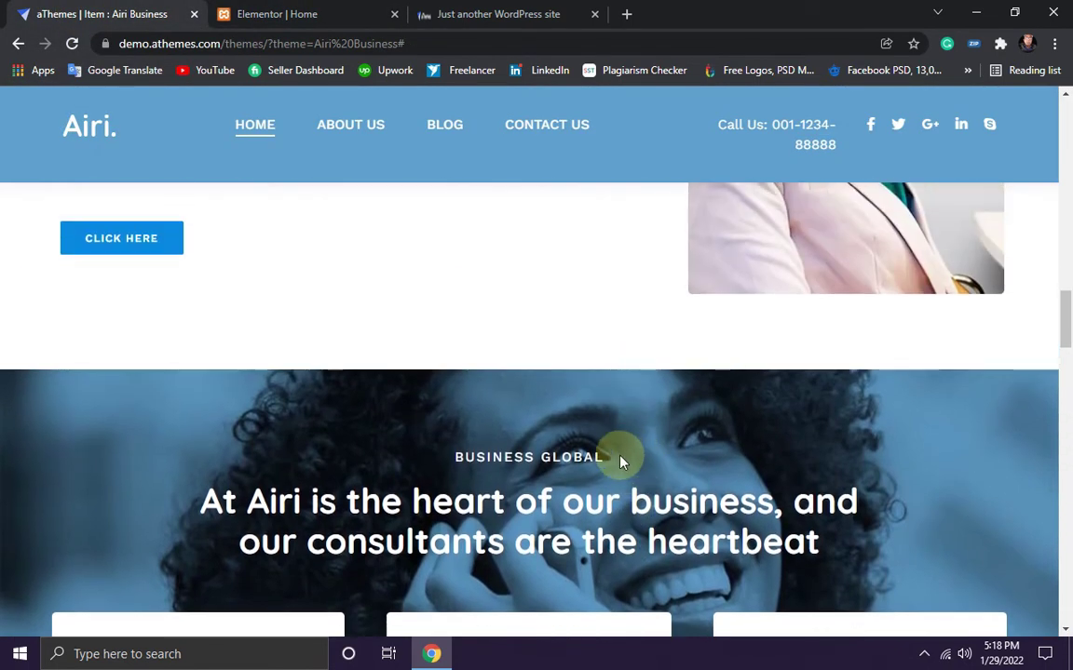
drag(609, 457, 455, 467)
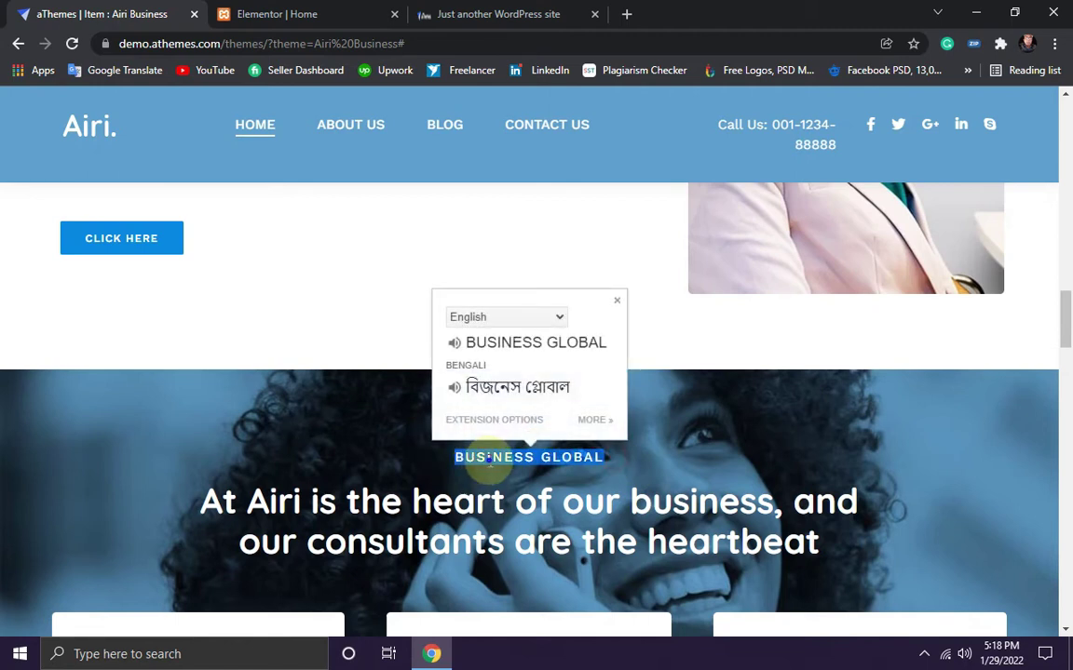
right_click(489, 463)
click(531, 588)
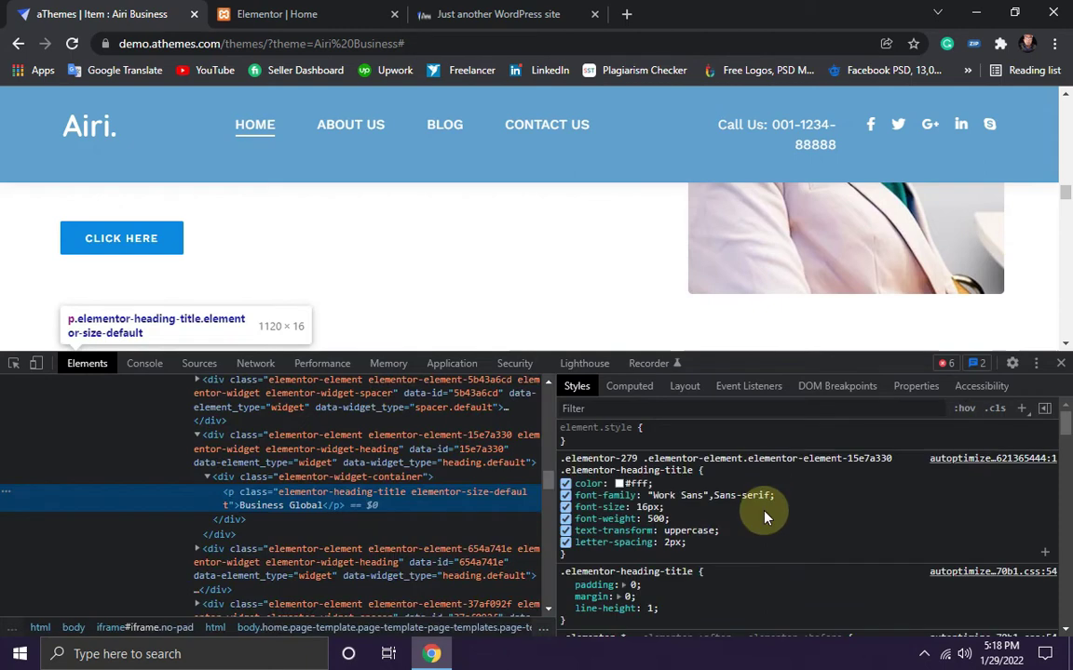
scroll(757, 523, down, 2)
scroll(756, 521, up, 2)
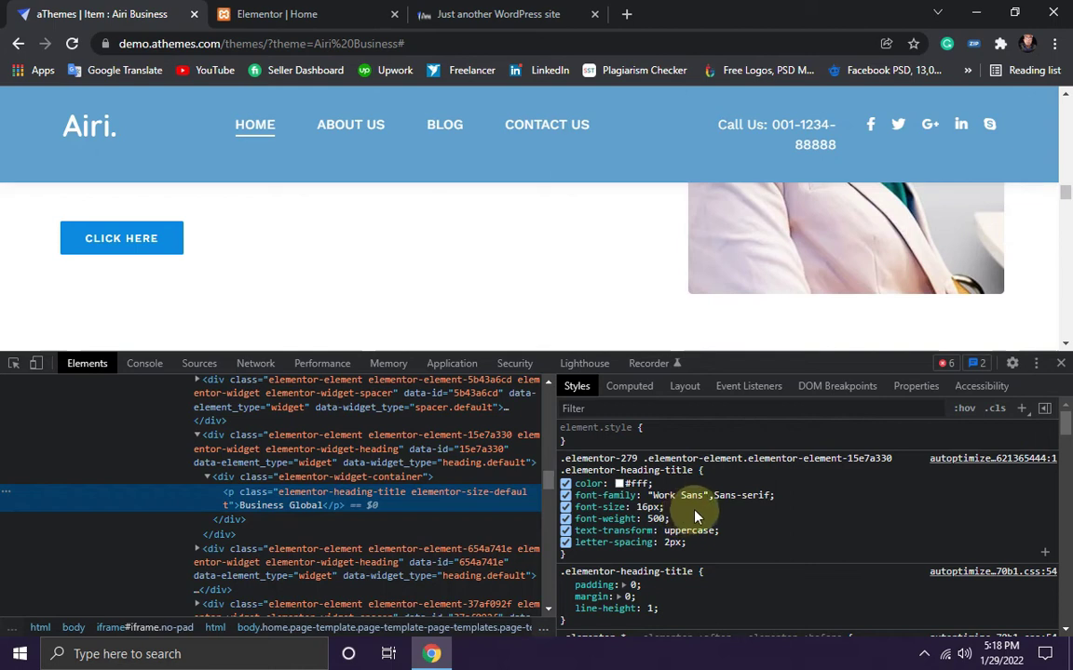
Step: Change the BUSINESS GLOBAL heading's font family to Work Sans on the Home page
click(267, 16)
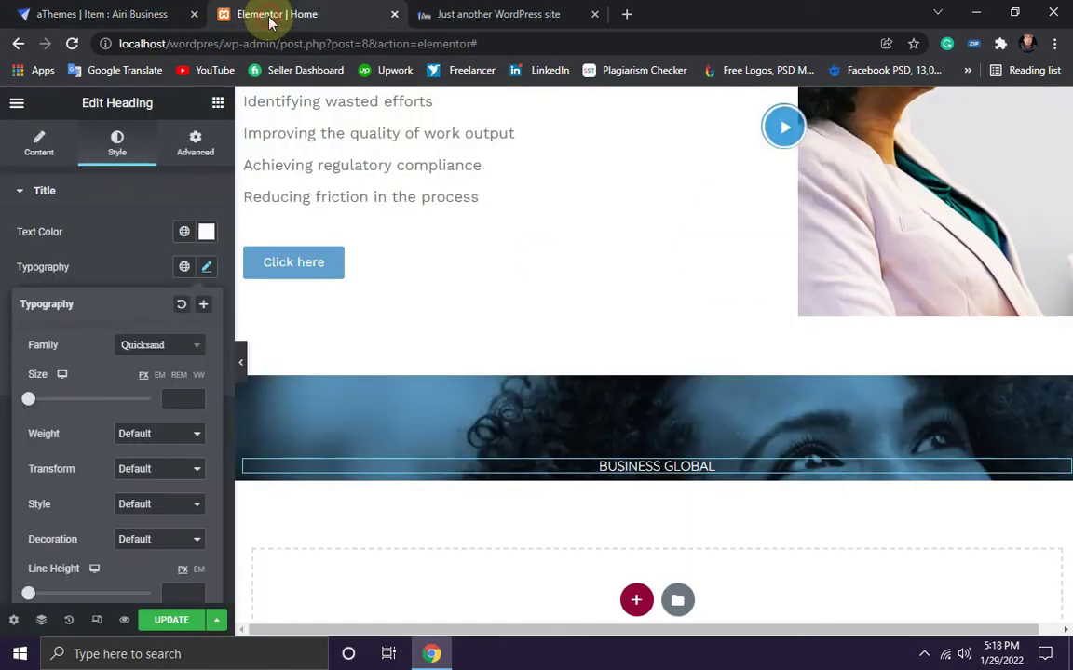
click(173, 349)
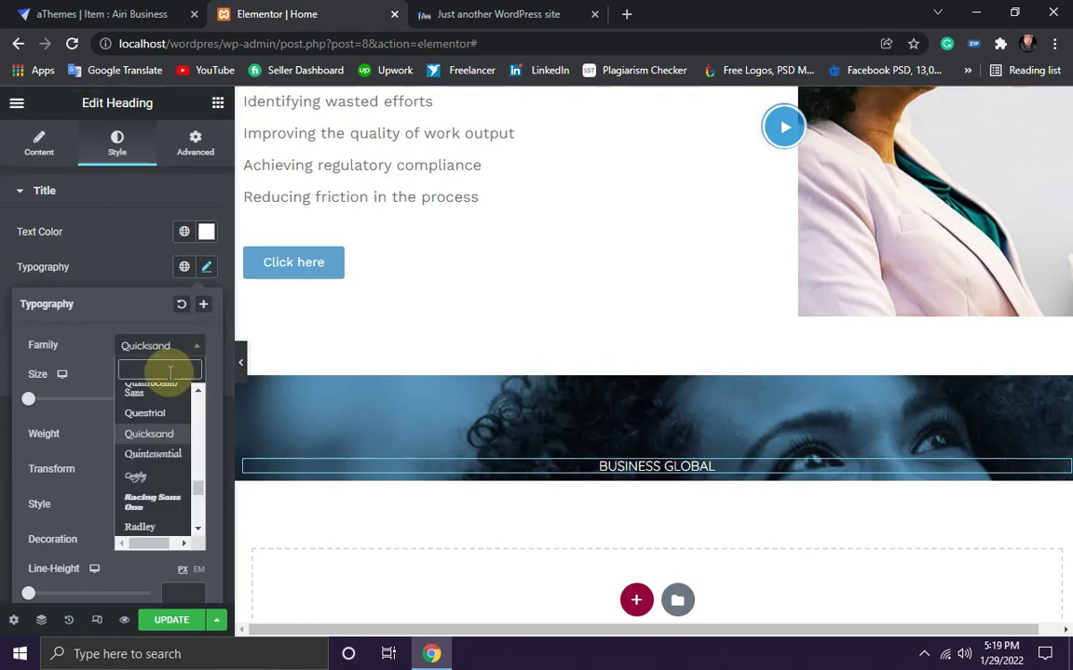
text(wor)
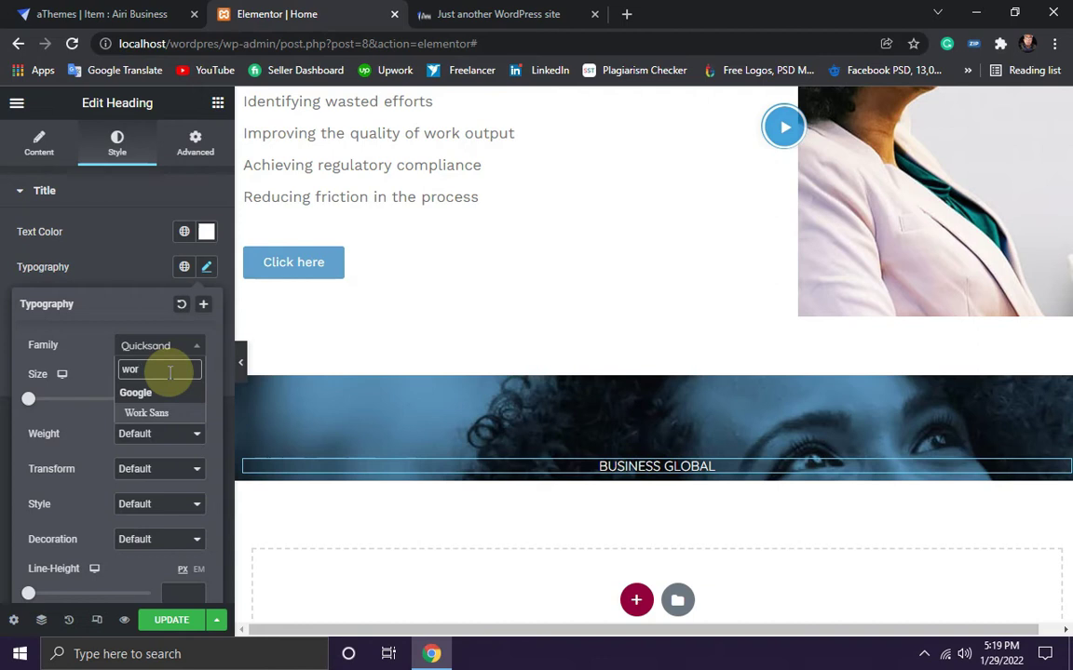
click(151, 412)
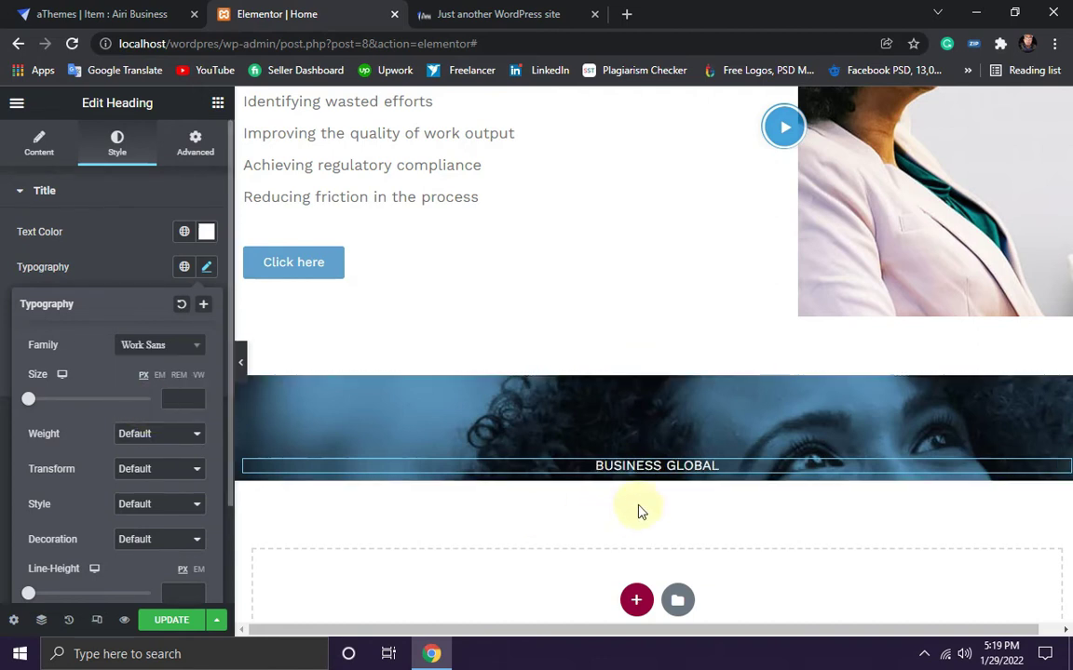
Step: Recheck the demo label's styles, and set the Home page heading's font weight to 500 and transform to Uppercase
click(88, 13)
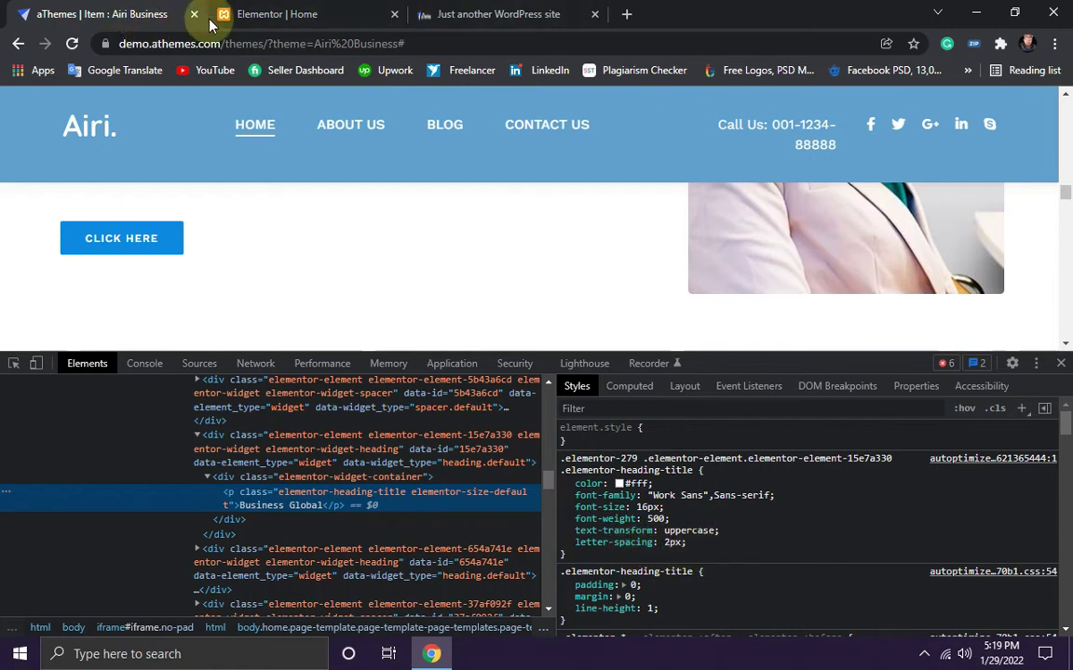
click(306, 13)
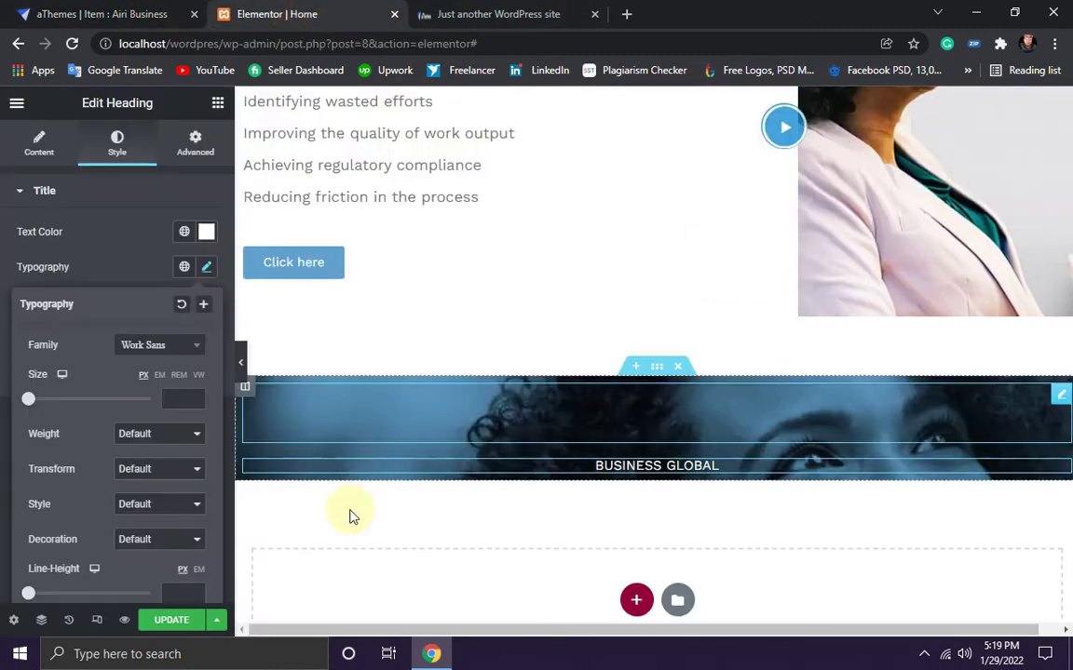
click(186, 436)
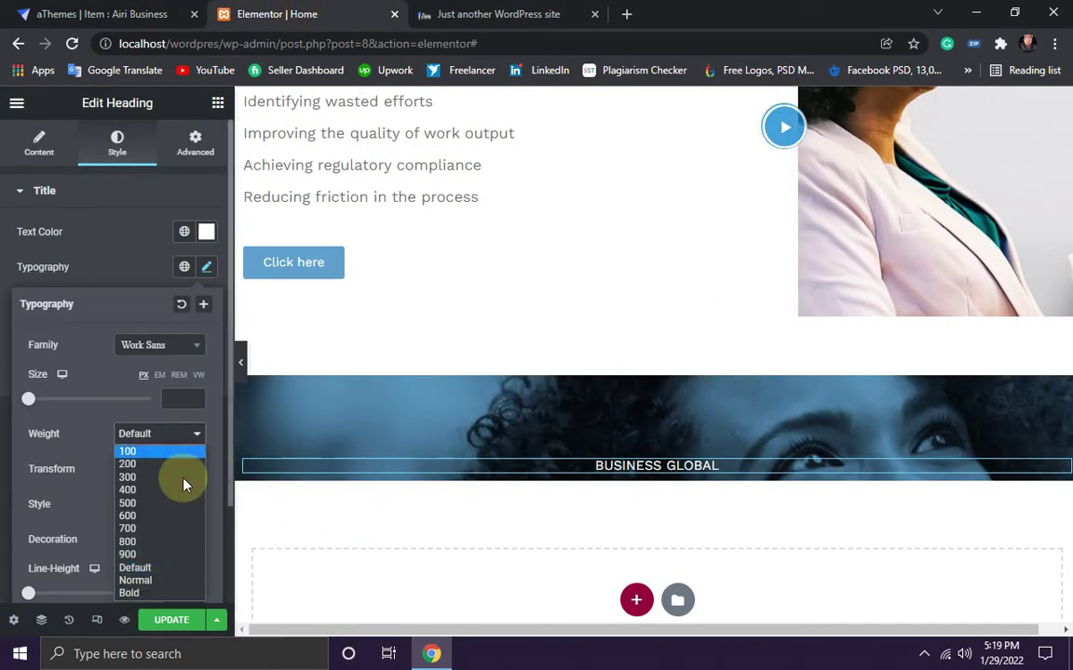
click(140, 506)
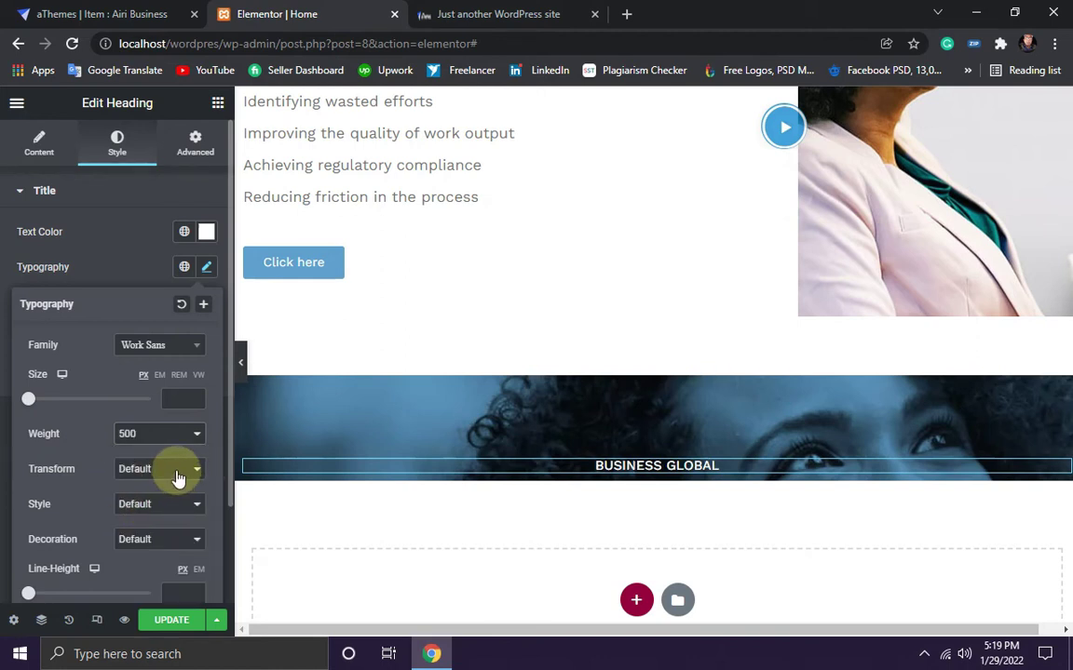
click(177, 475)
click(171, 501)
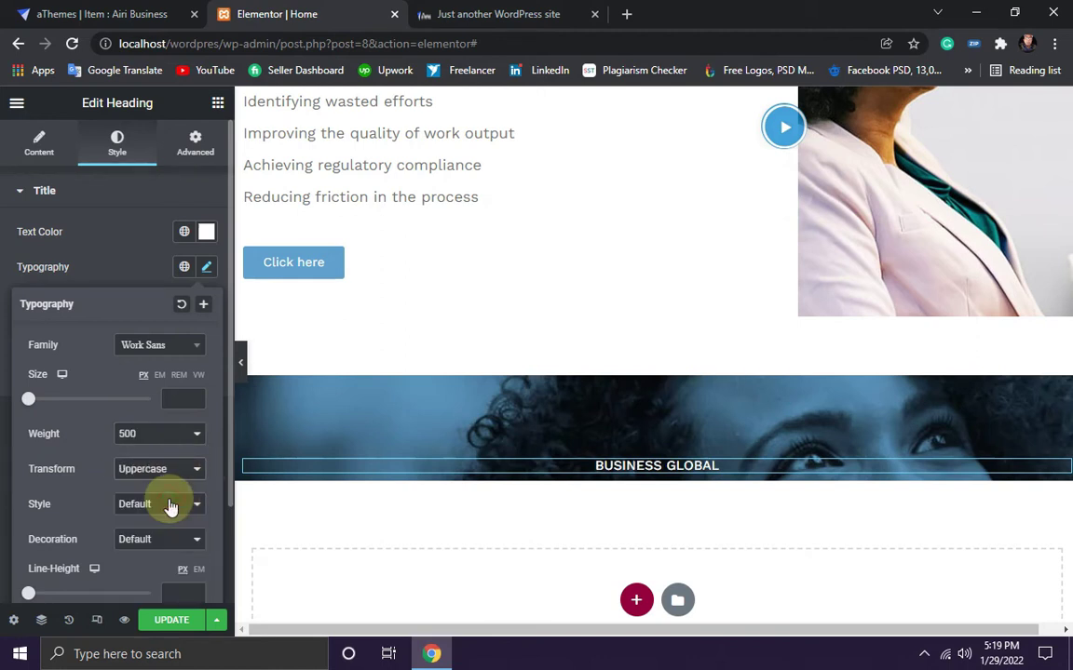
Step: Recheck the demo label's styles and set the BUSINESS GLOBAL heading's letter spacing to 2 on the Home page
click(116, 11)
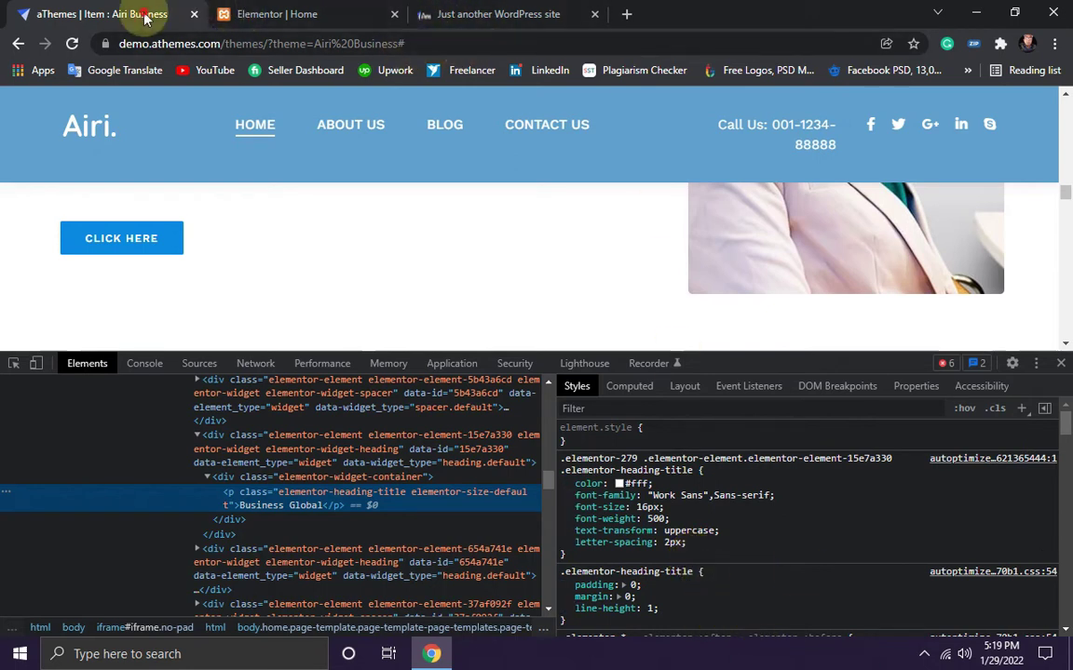
click(307, 13)
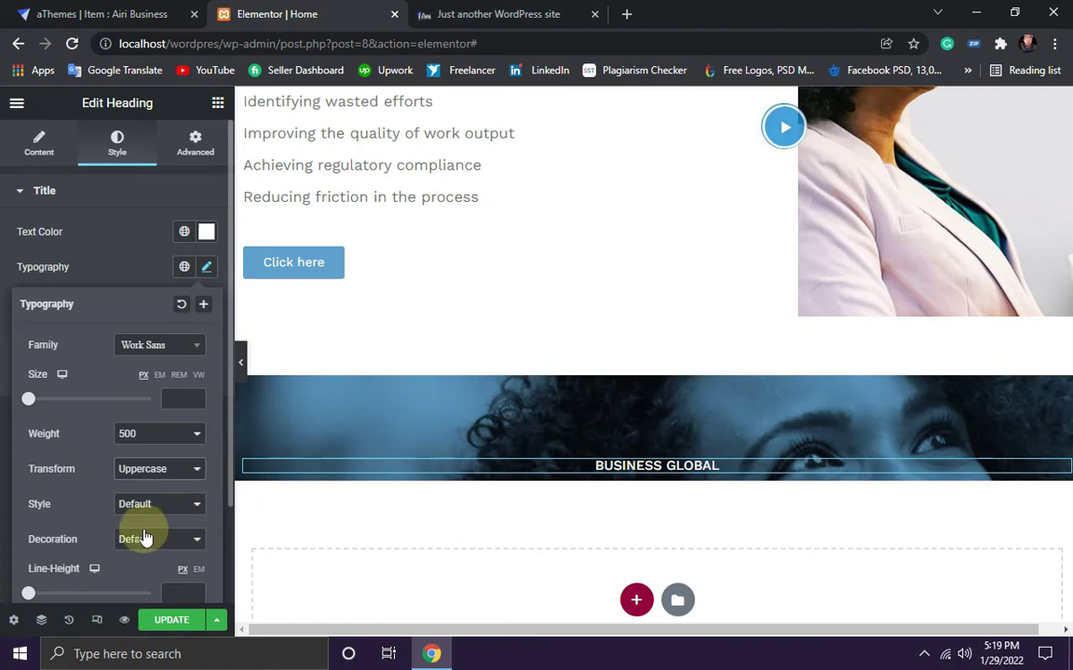
scroll(144, 538, down, 1)
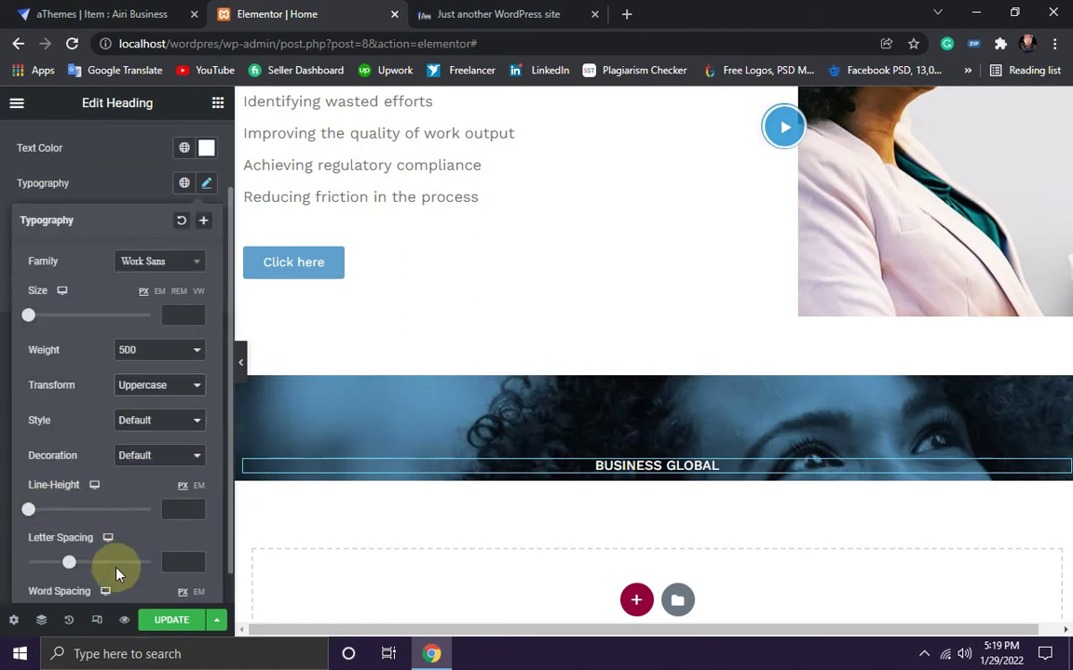
scroll(73, 564, down, 1)
click(195, 527)
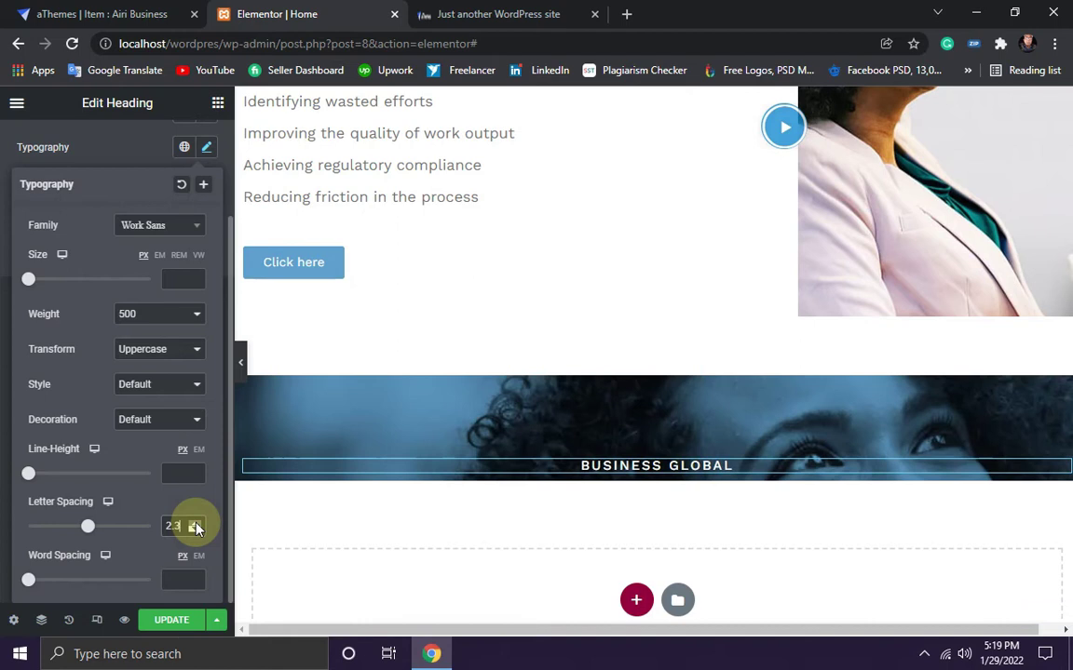
click(195, 531)
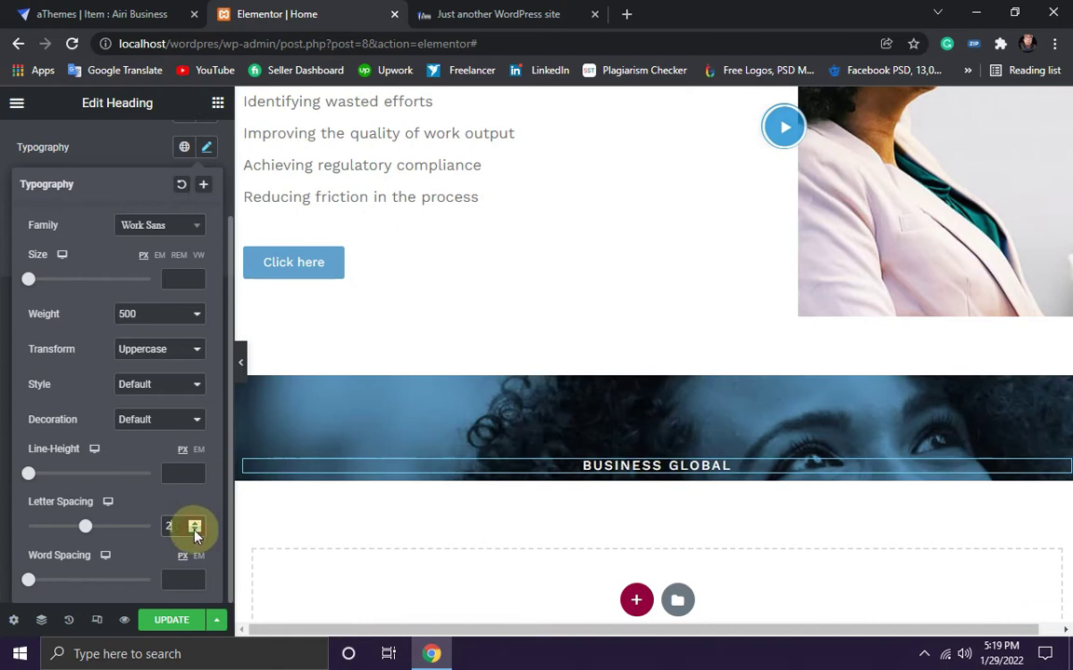
Step: Update the Home page and reload the live site to check the BUSINESS GLOBAL banner
click(183, 620)
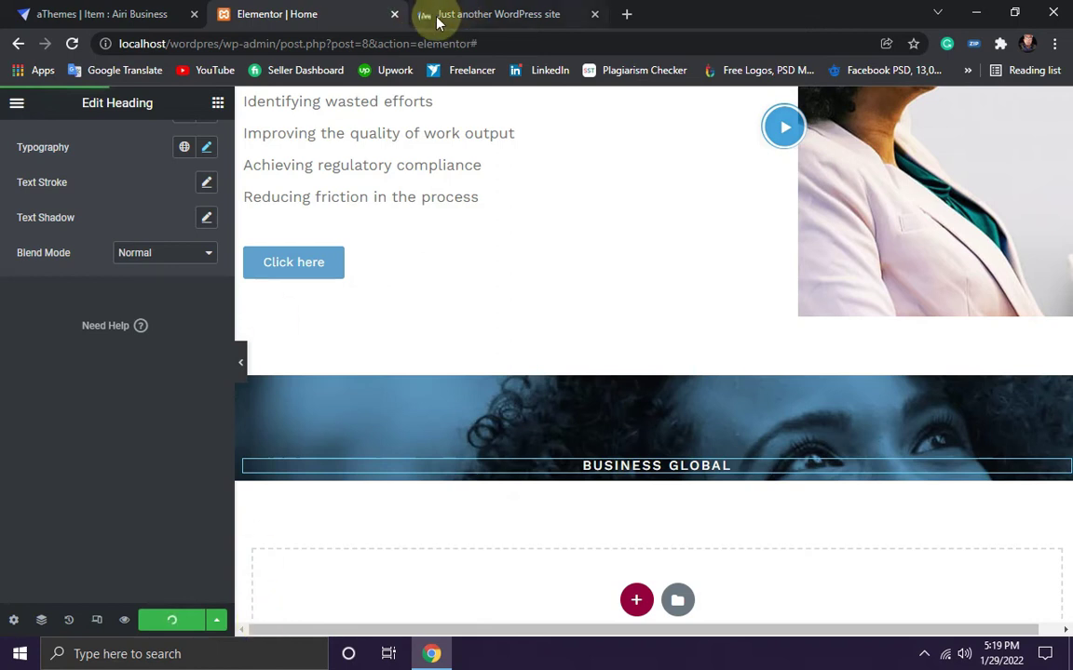
click(477, 14)
click(71, 44)
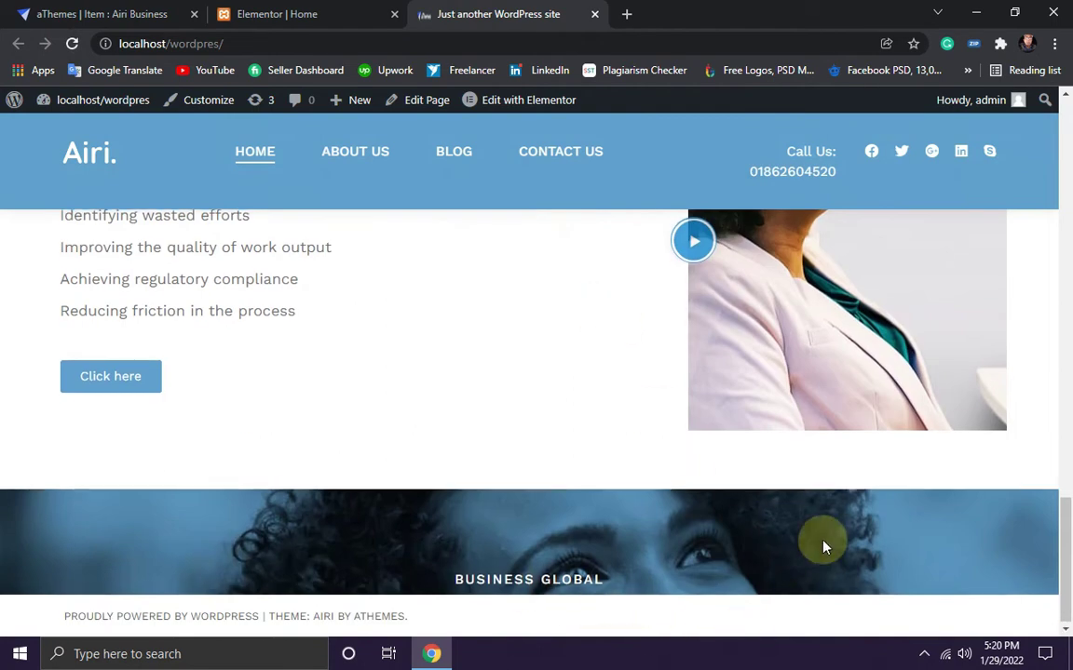
scroll(819, 545, up, 4)
scroll(773, 559, down, 4)
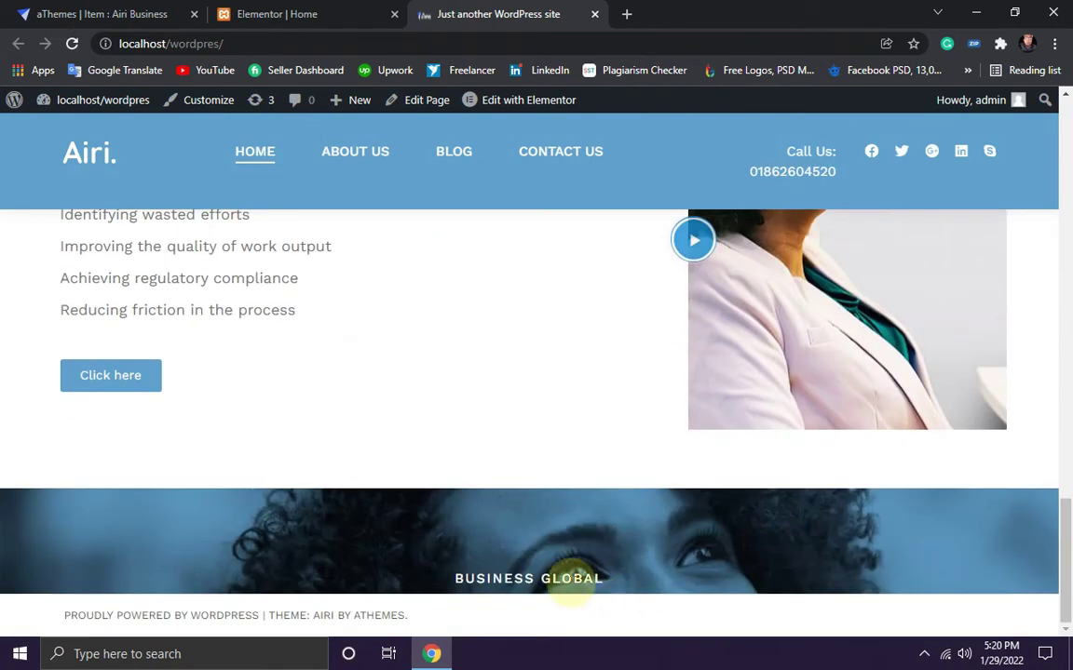
Step: Copy the demo banner's heading text "At Airi is the heart of our business, and our consultants are the heartbeat"
click(89, 14)
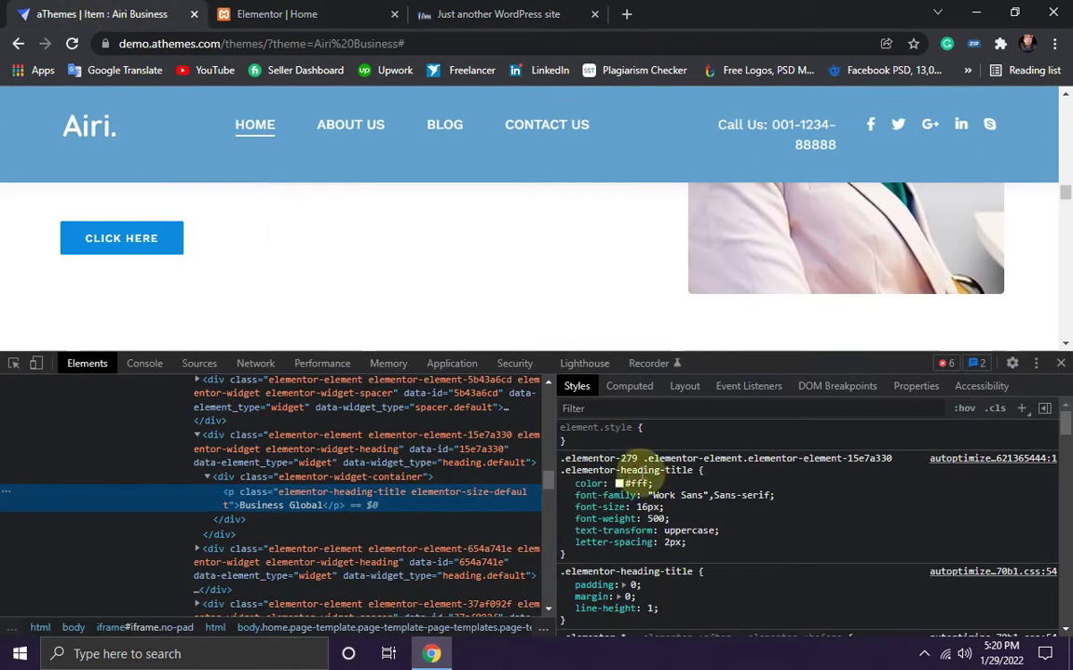
click(1061, 363)
scroll(655, 472, up, 2)
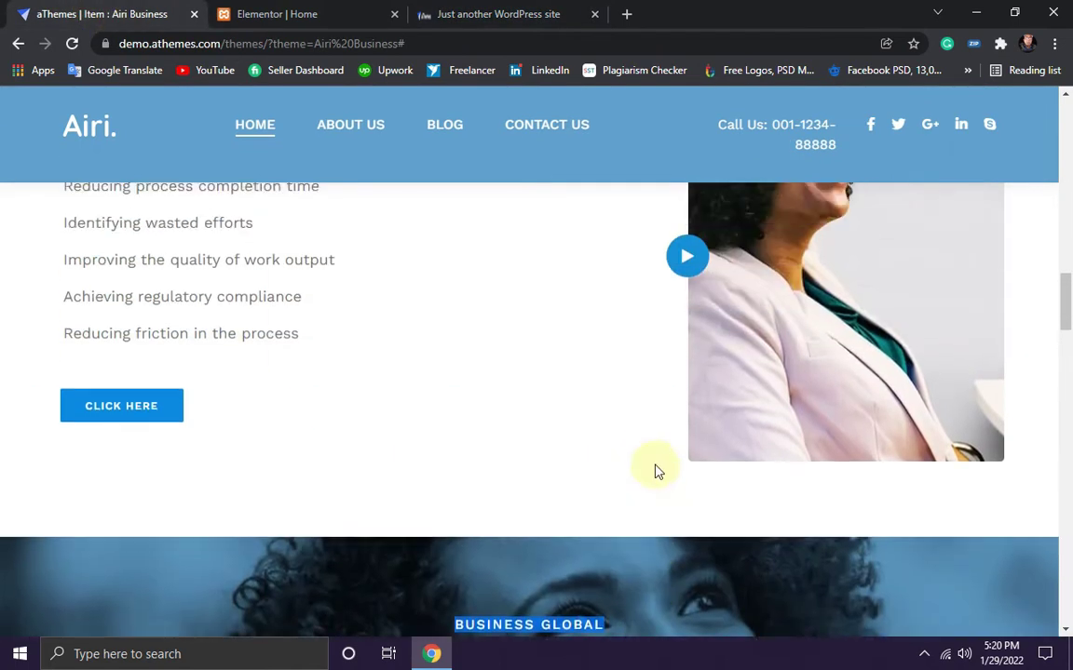
scroll(654, 472, down, 3)
drag(584, 457, 197, 424)
click(1006, 378)
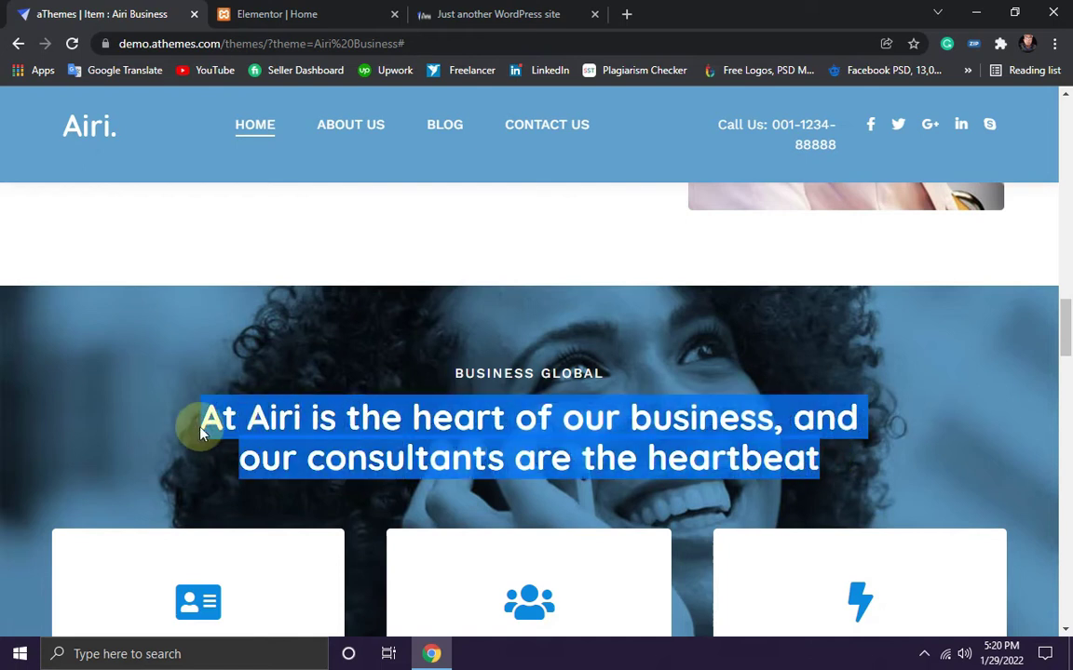
right_click(292, 429)
click(334, 439)
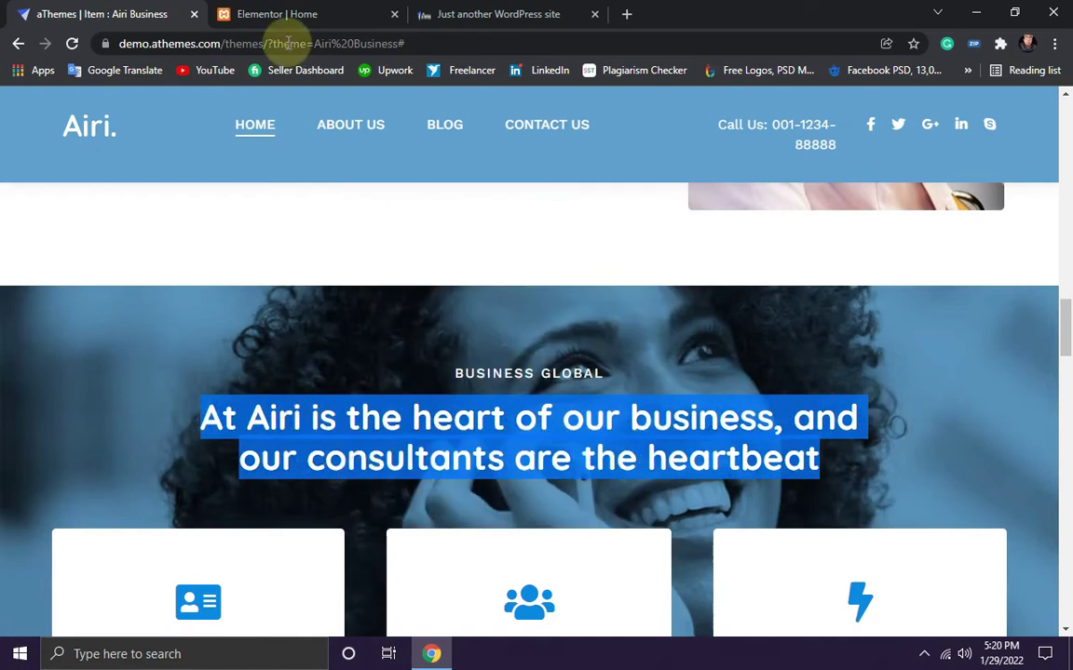
Step: Add a Heading widget directly below the BUSINESS GLOBAL heading in the Home page's banner
click(297, 17)
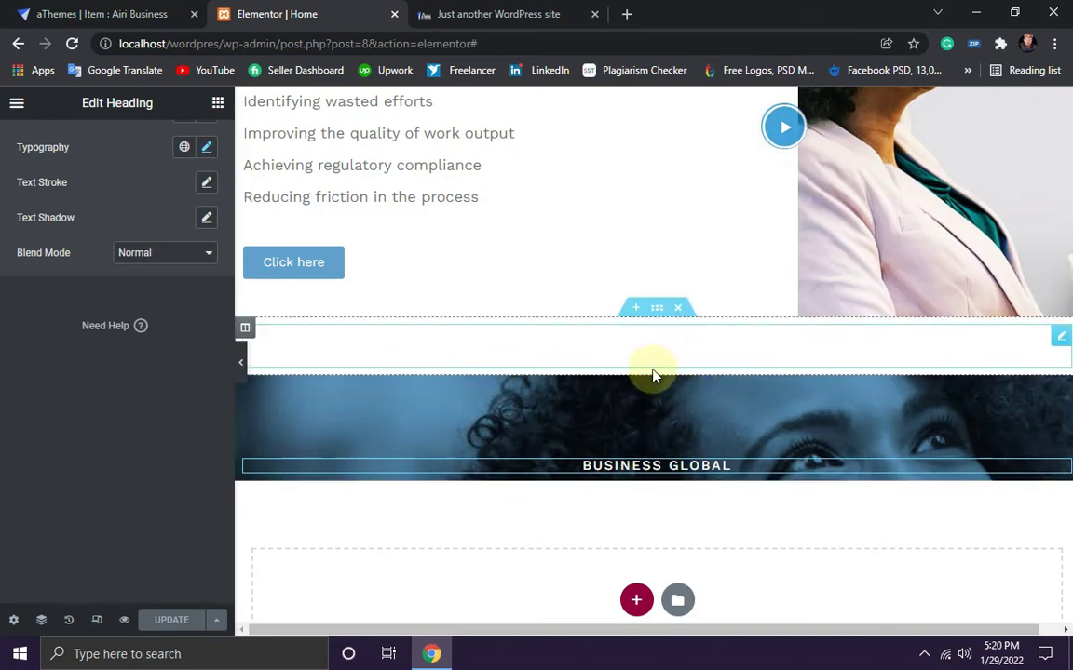
click(217, 105)
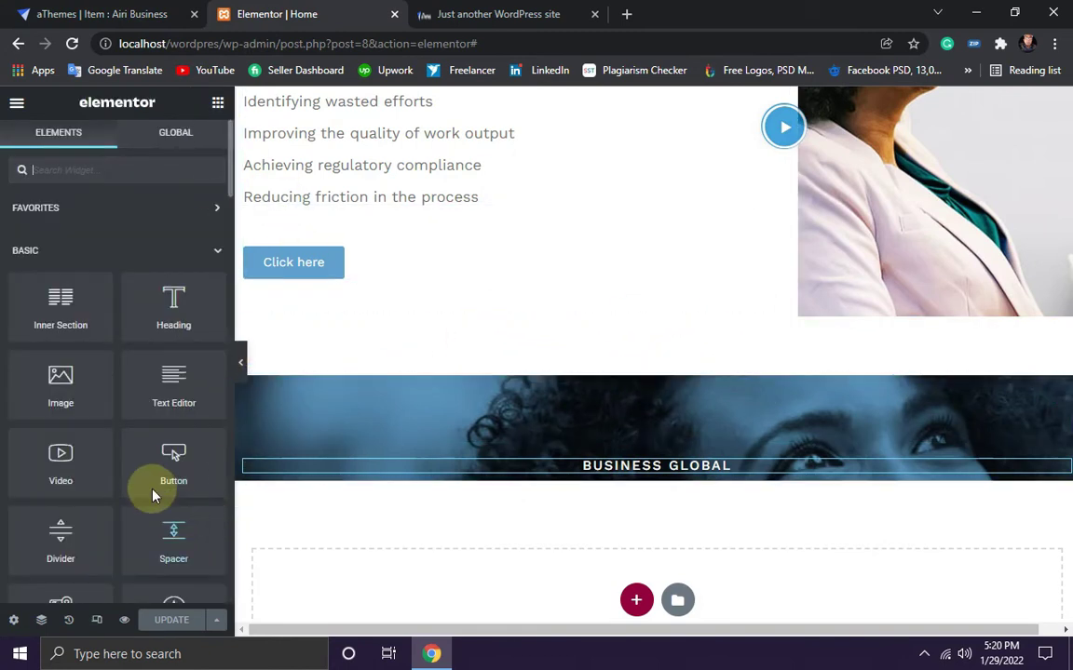
drag(172, 320, 662, 462)
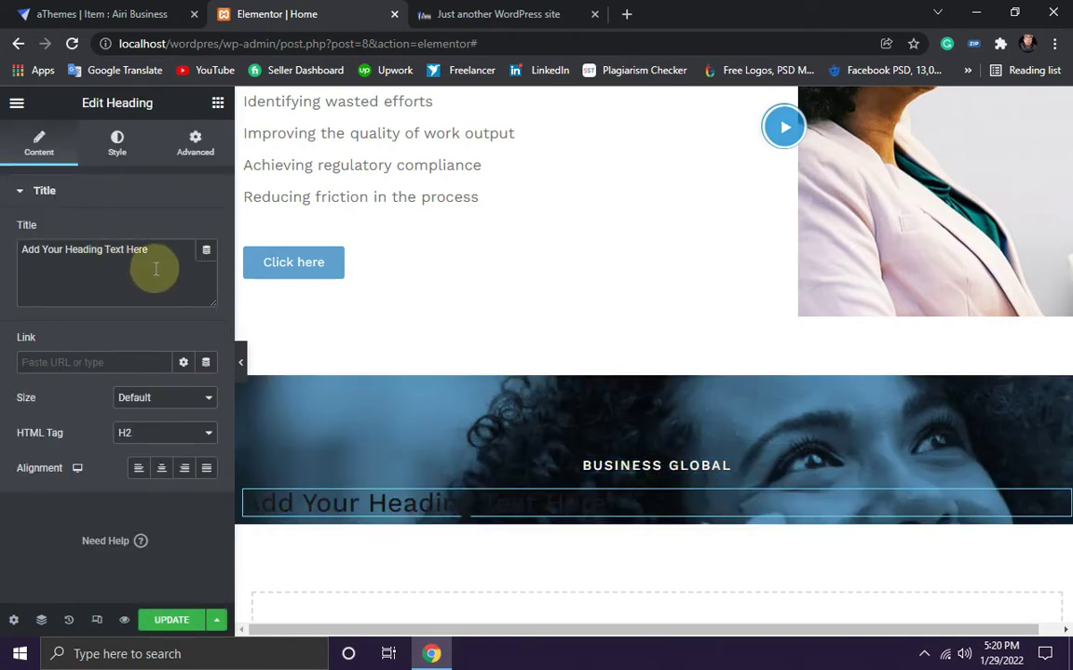
Step: Replace the new heading's title with the copied text, insert a <br> after "business, and", and center the heading
drag(160, 249, 8, 258)
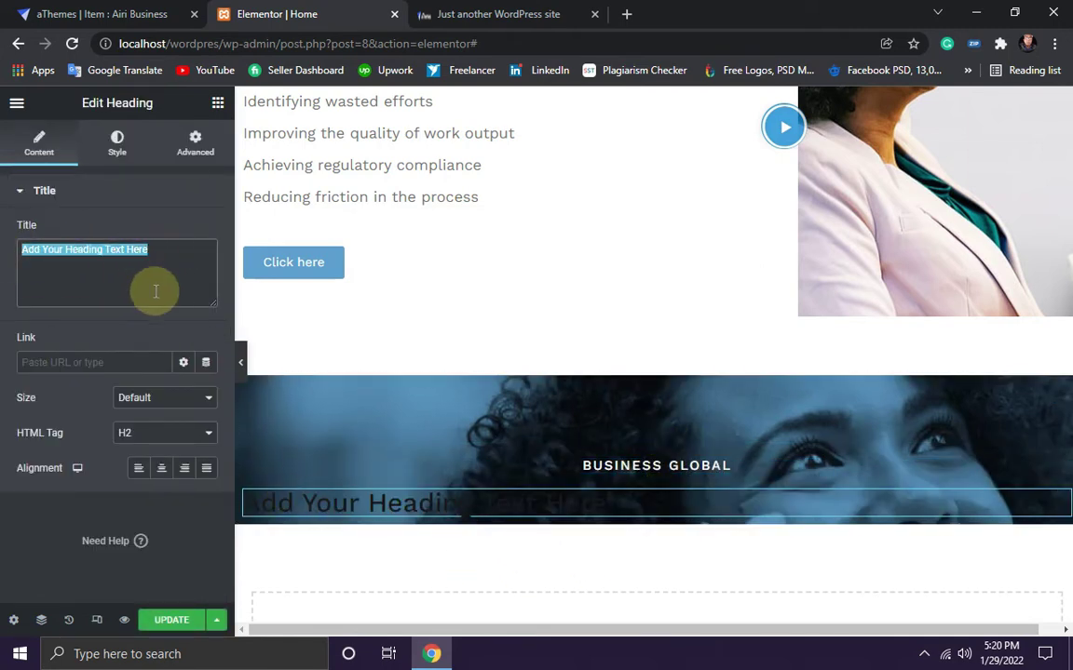
key(ctrl+v)
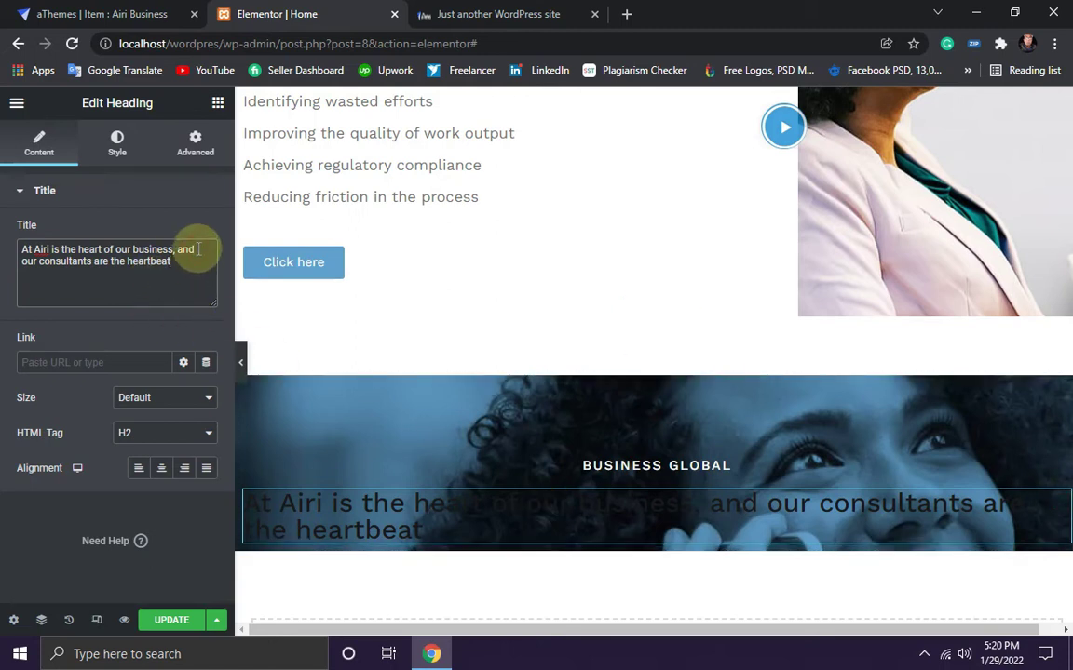
key(Return)
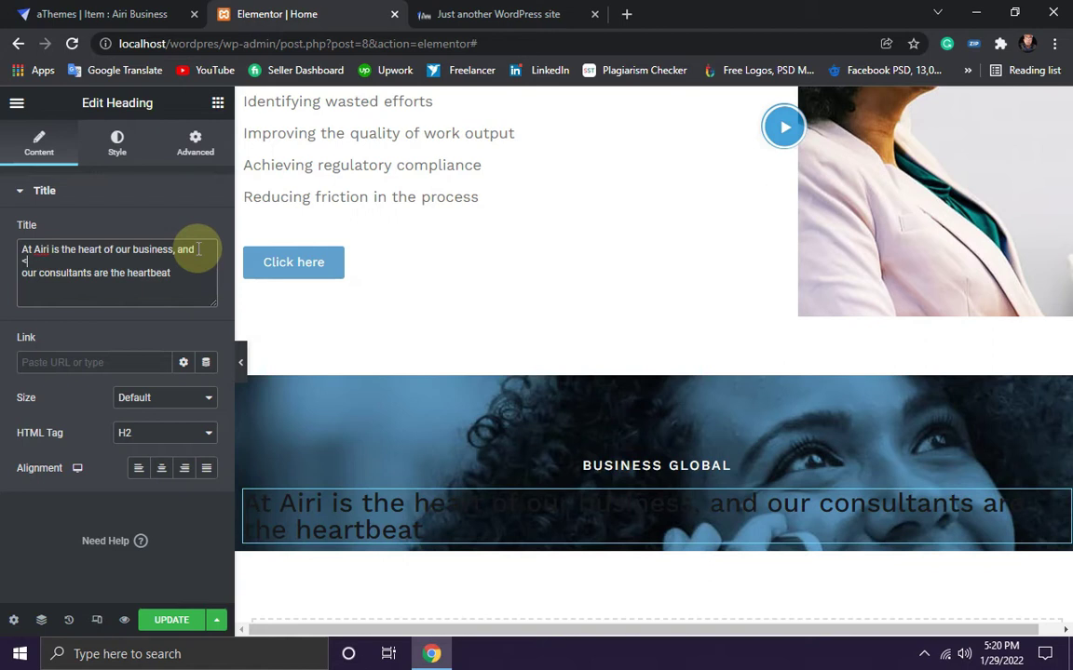
text(<>)
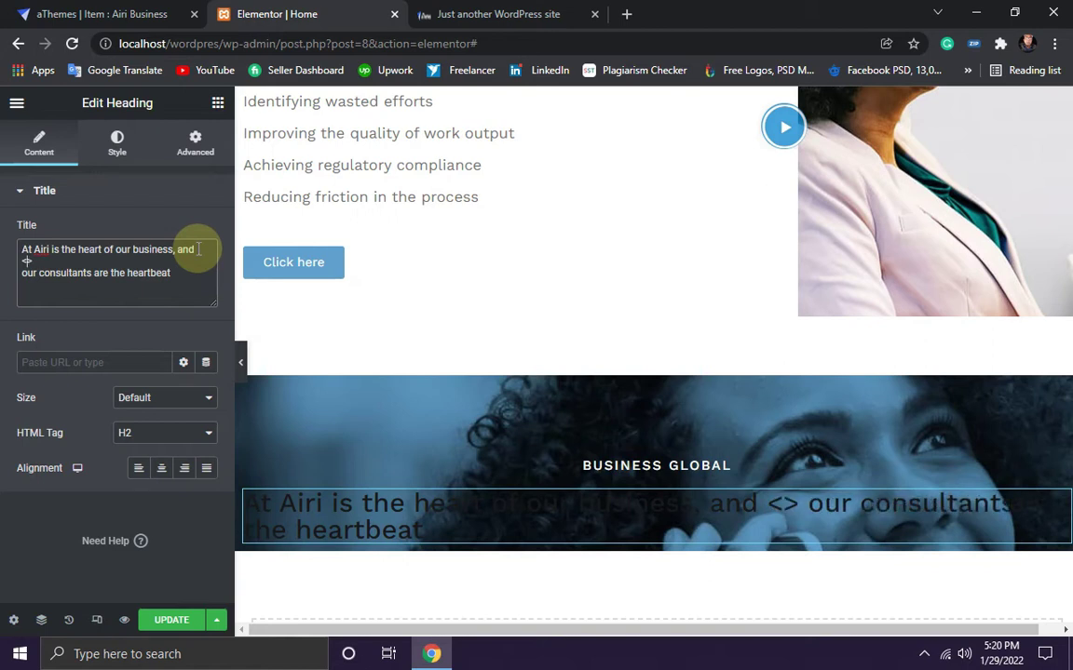
text(br)
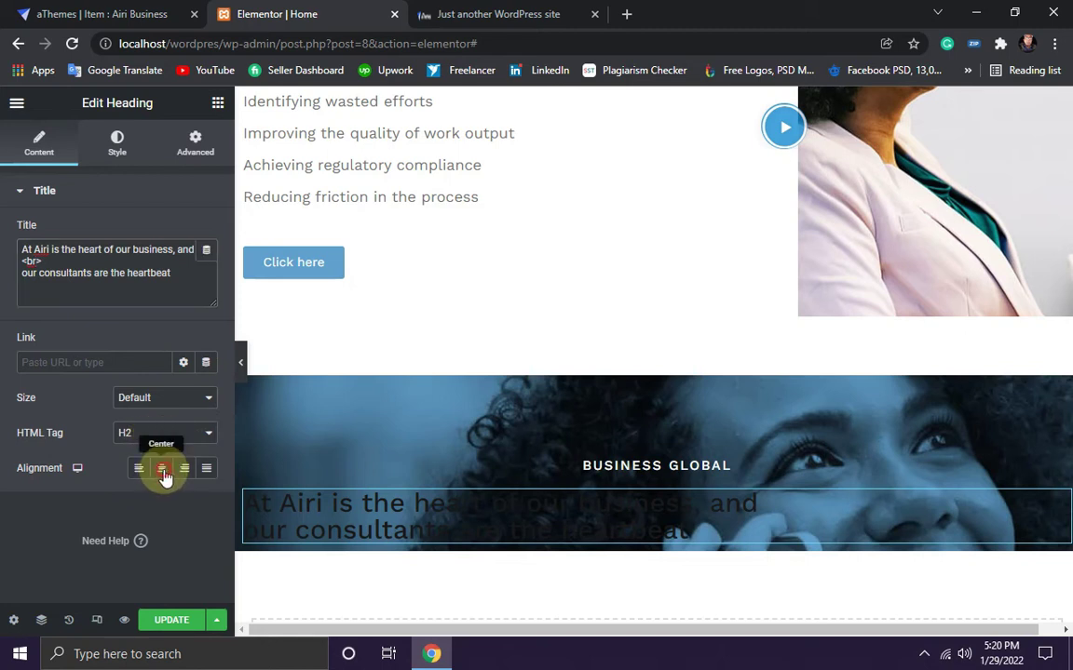
Step: Set the "At Airi is the heart" heading's text color to #fff
click(117, 145)
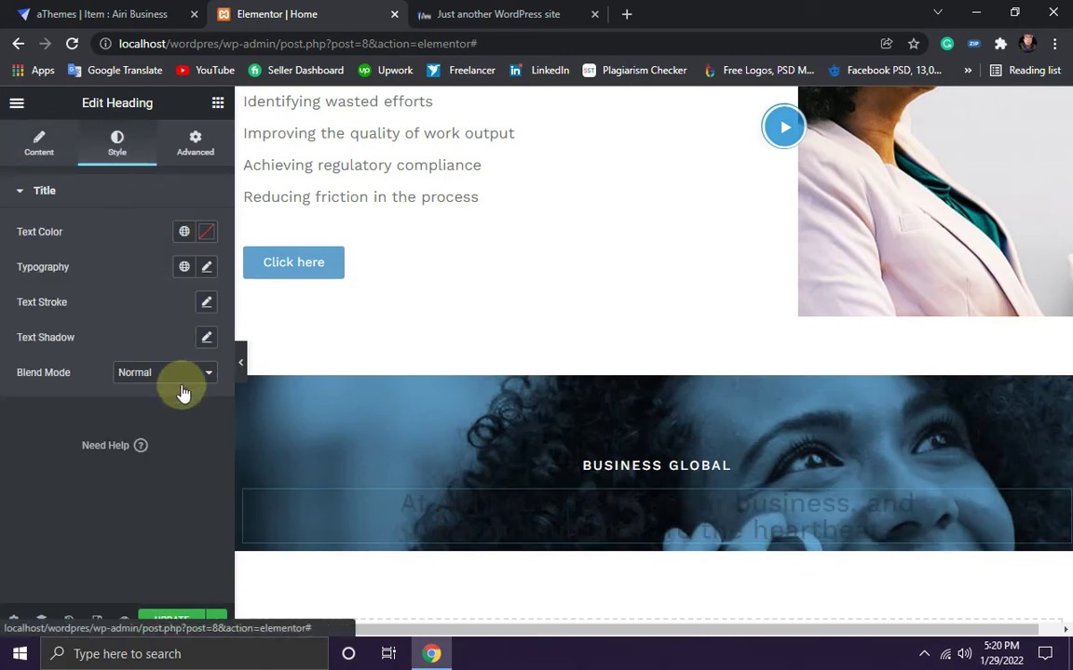
click(205, 238)
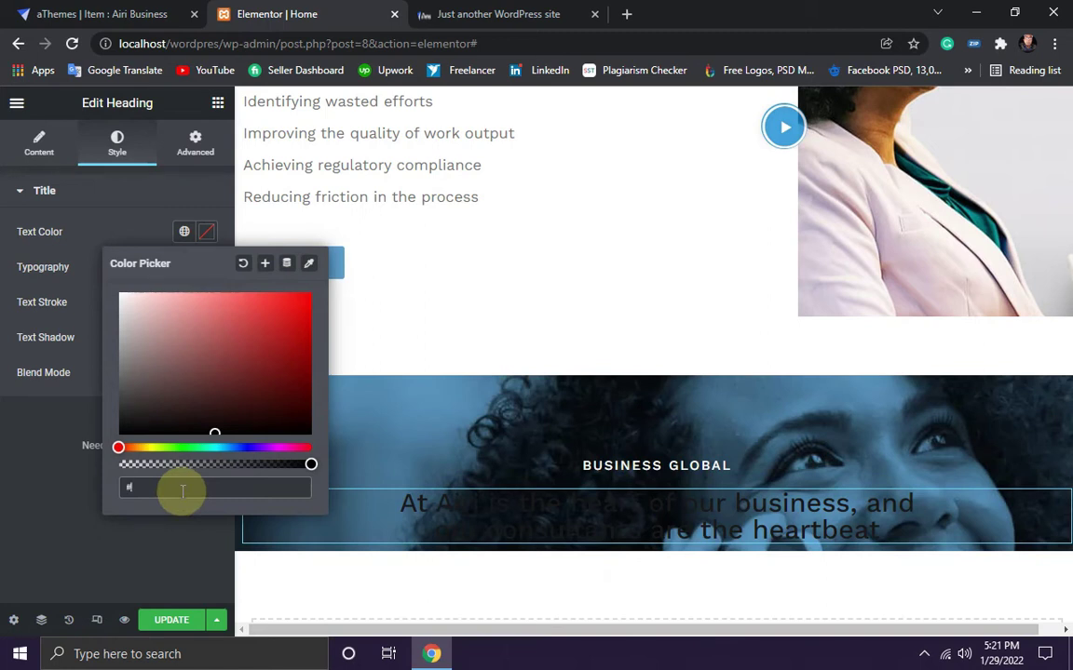
text(#fff)
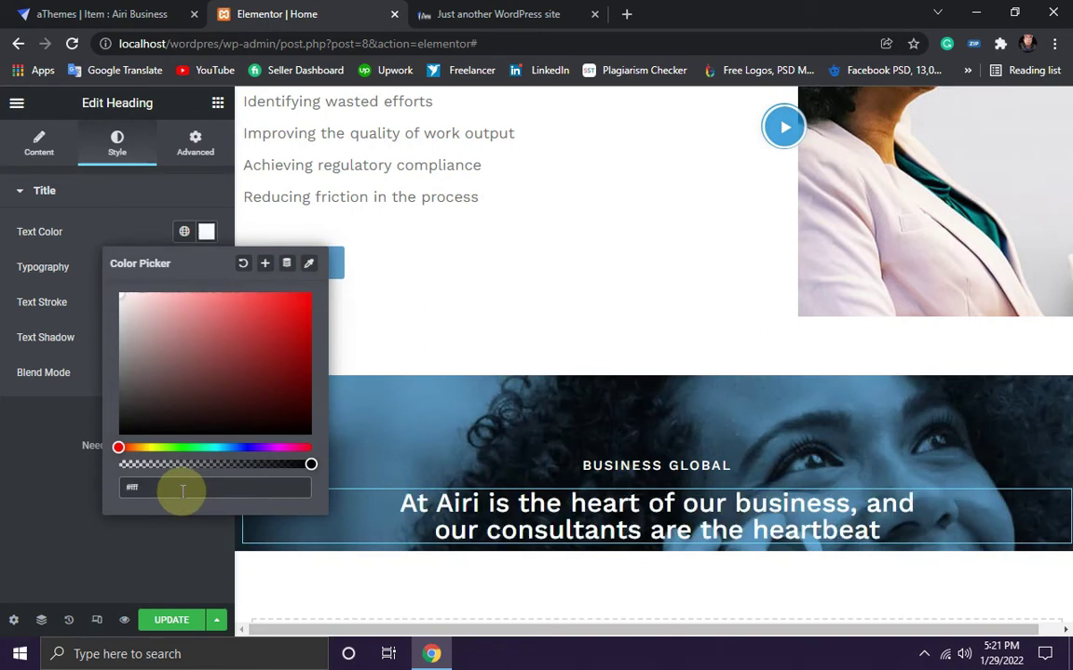
click(62, 512)
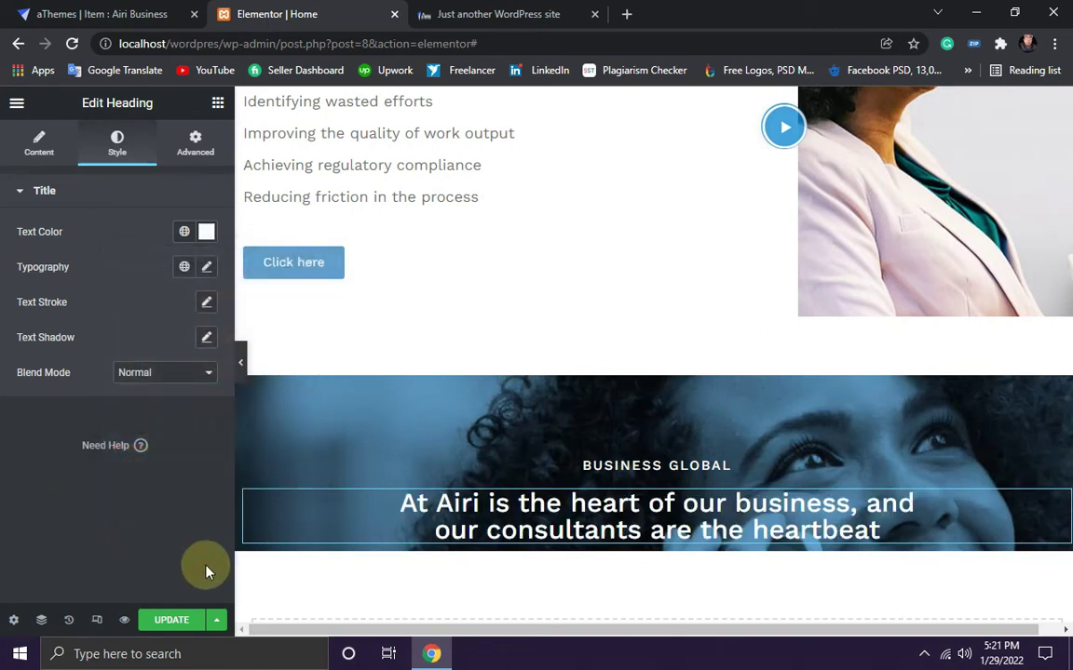
Step: Inspect the CSS font styles of the "At Airi is the heart" heading in the demo's banner
click(113, 14)
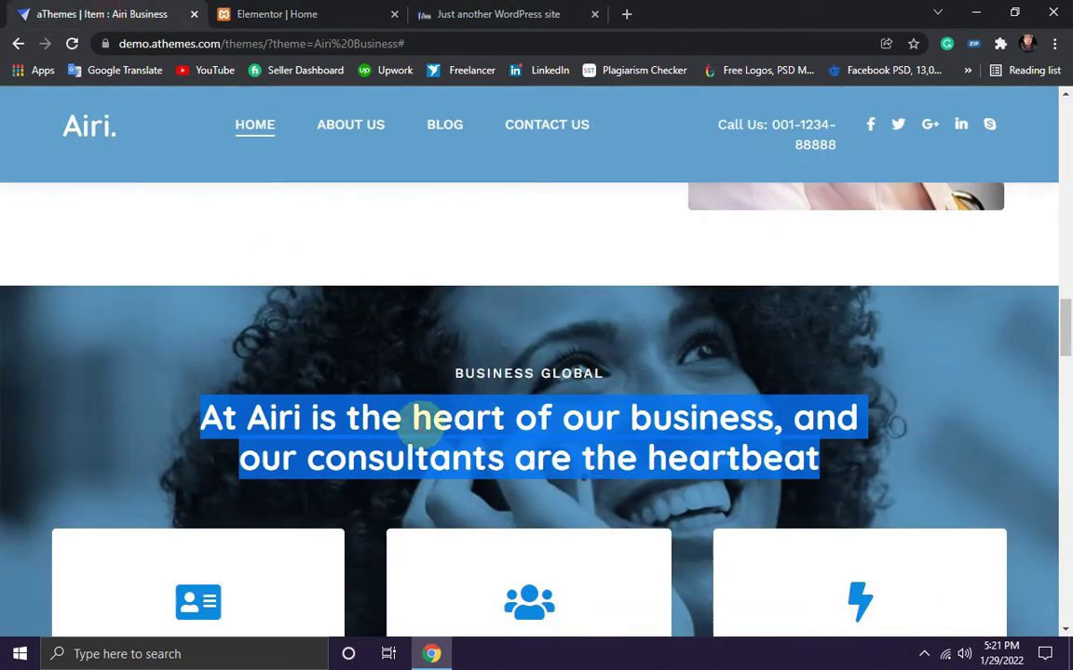
right_click(424, 428)
click(483, 554)
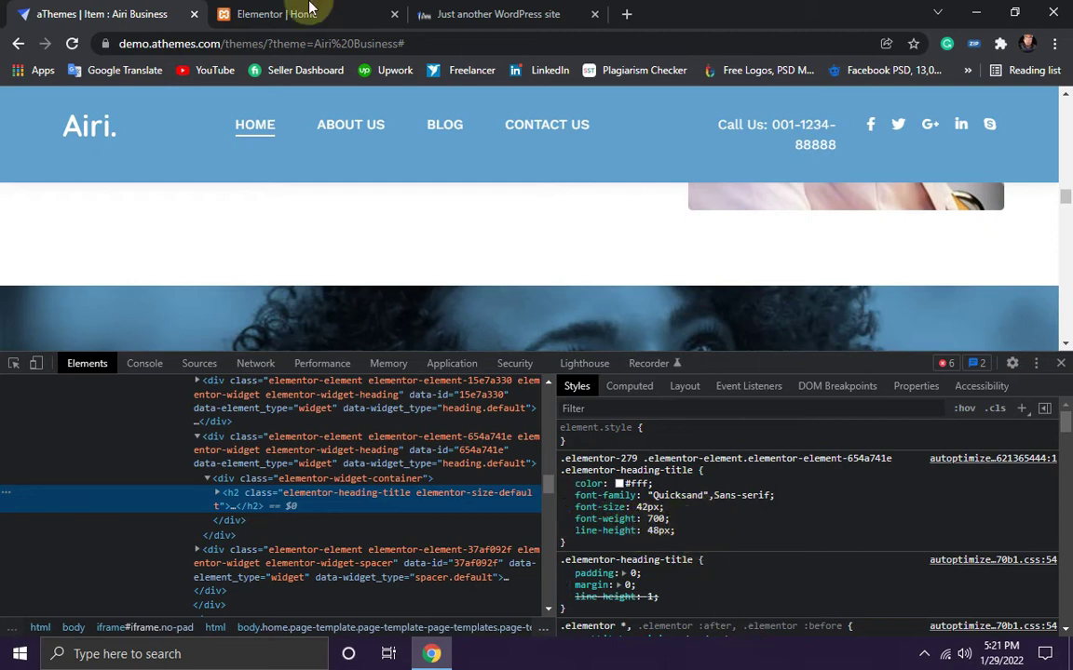
click(349, 14)
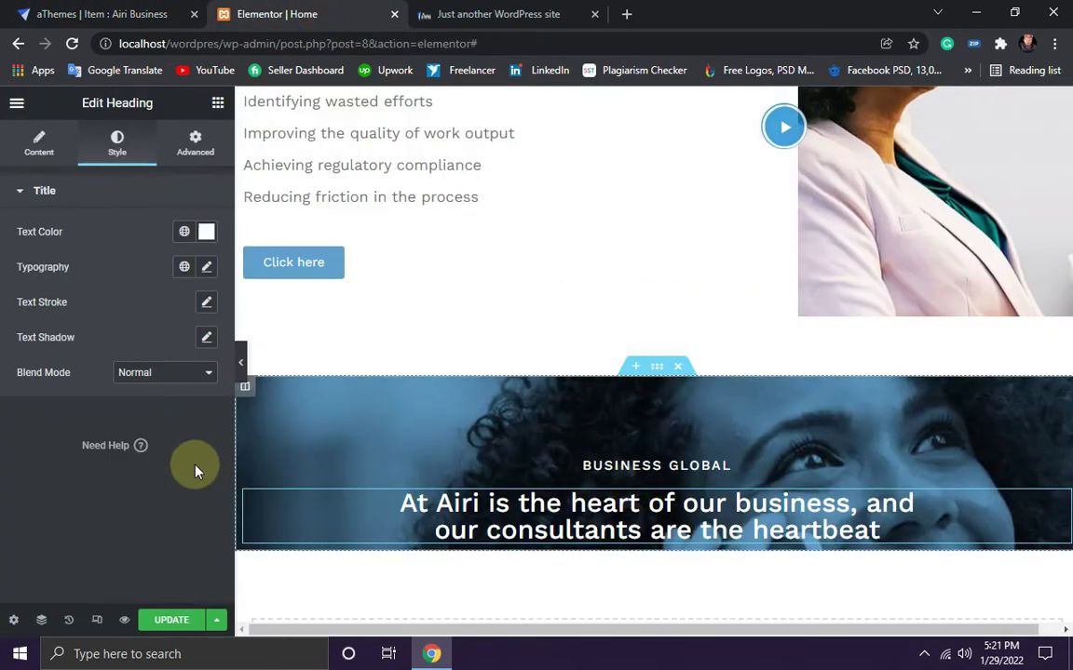
Step: Set the "At Airi is the heart" heading's font family to Quicksand and size to 42 px on the Home page
click(206, 270)
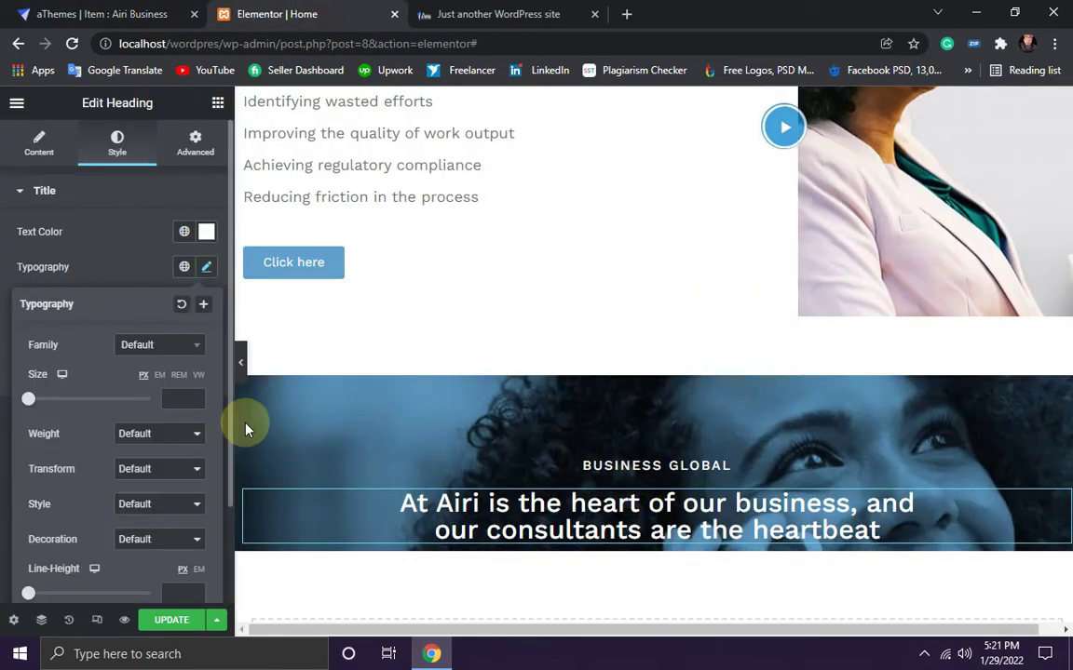
click(165, 347)
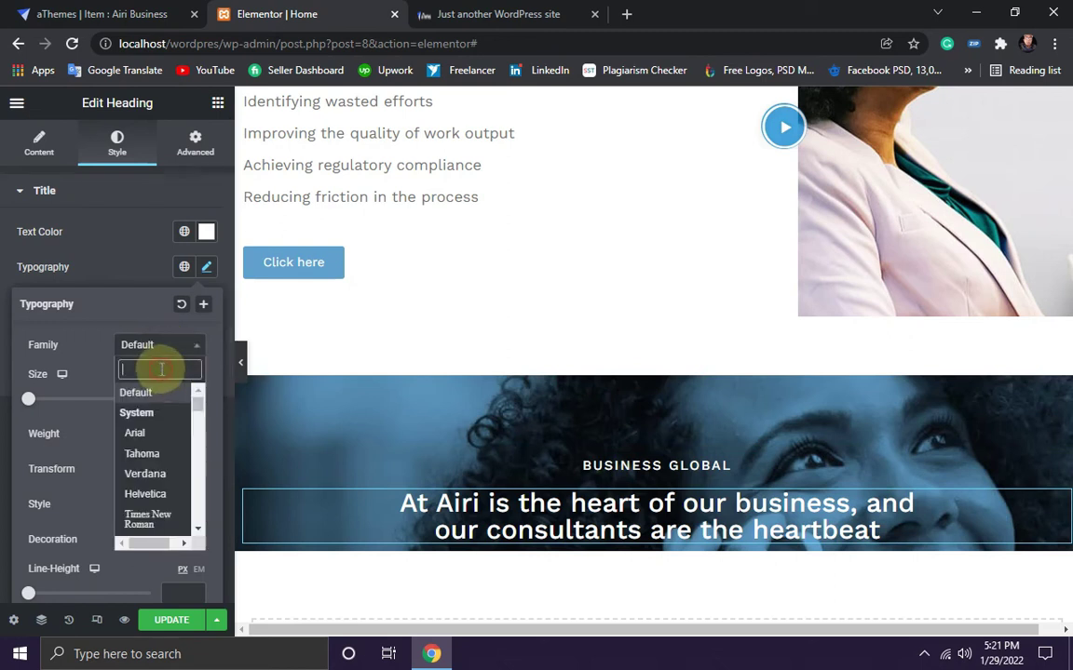
text(q)
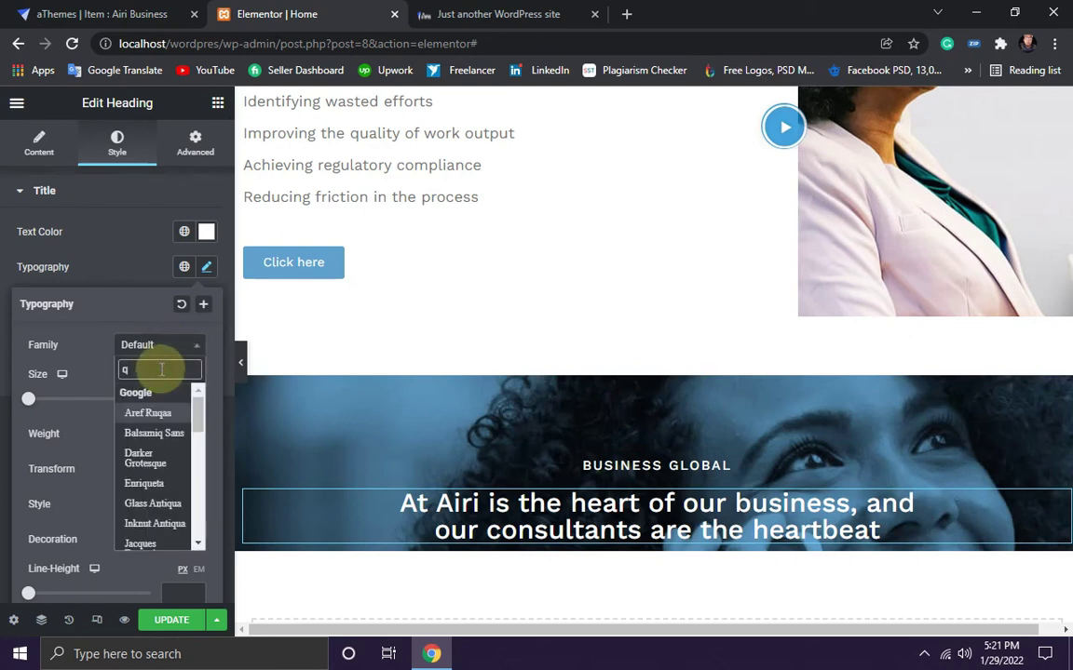
text(ui)
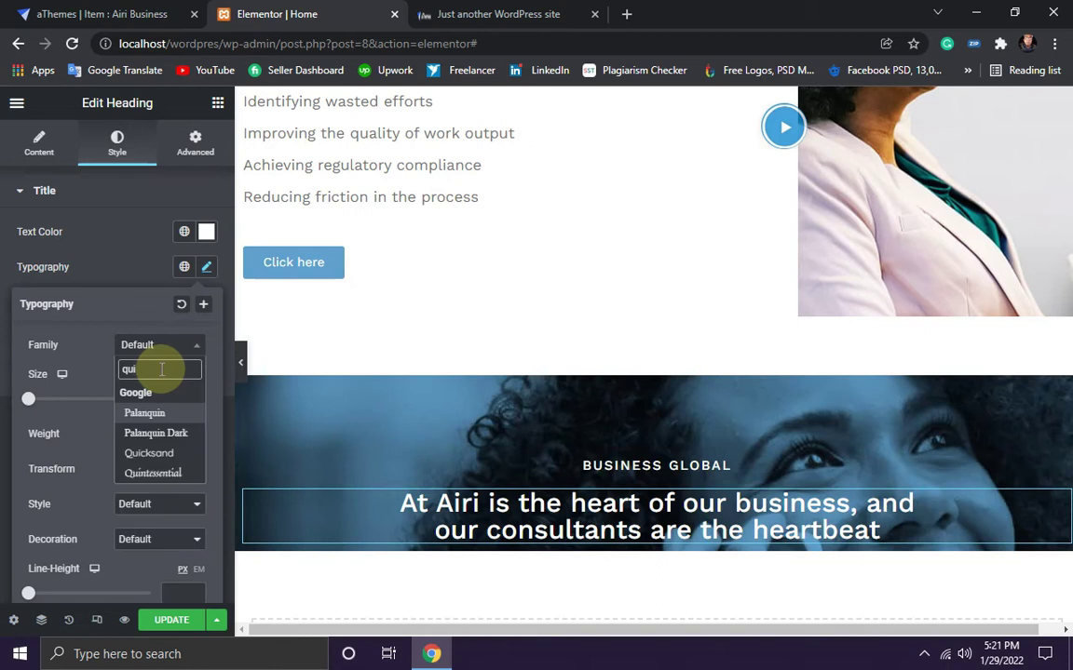
click(149, 453)
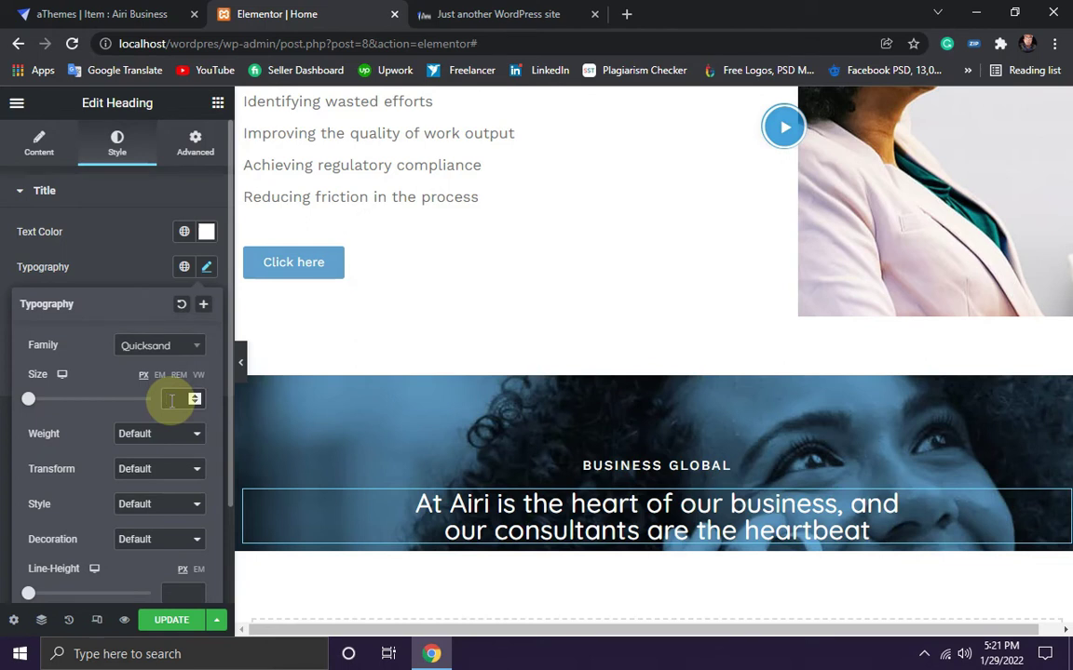
text(4)
text(0)
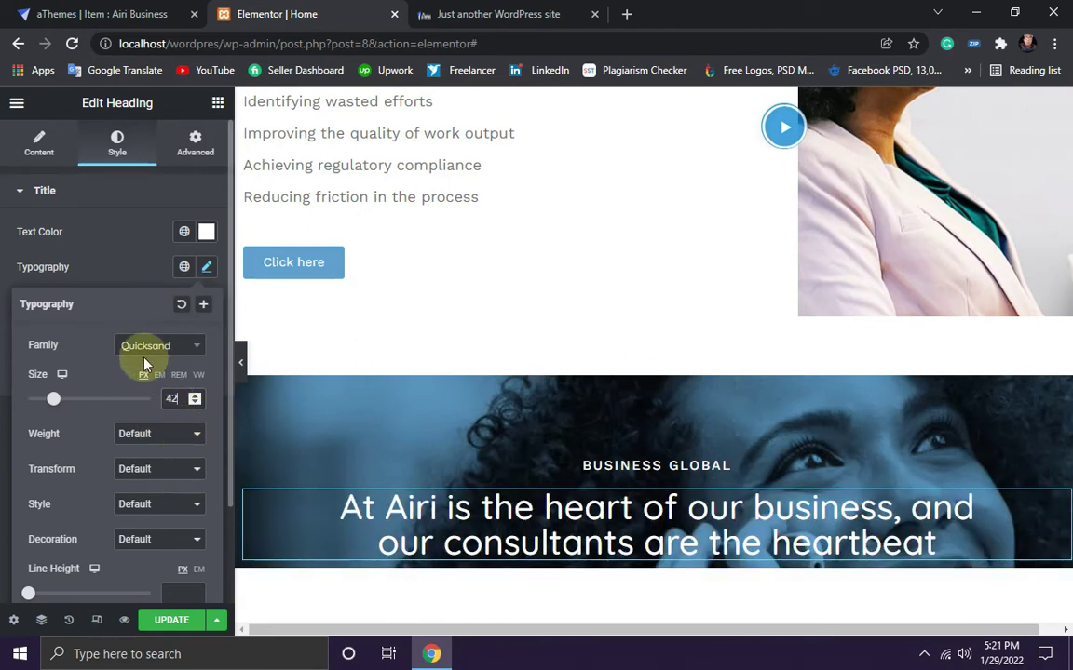
Step: Match the demo by setting the "At Airi is the heart" heading's weight to 700 and line height to 48 px, and update the page
click(163, 14)
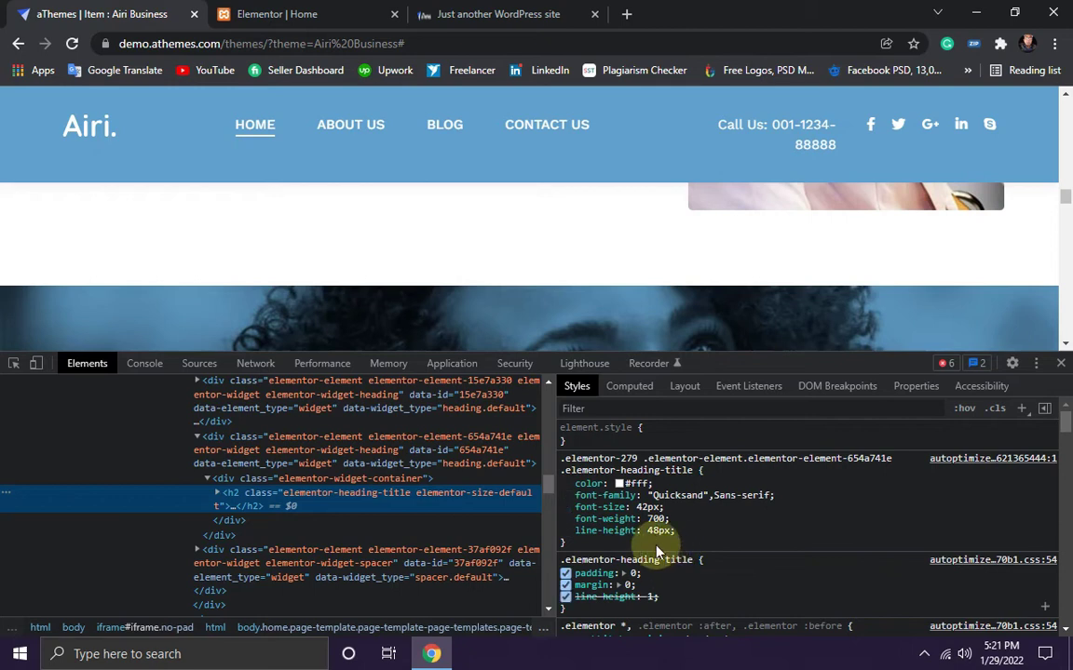
click(279, 13)
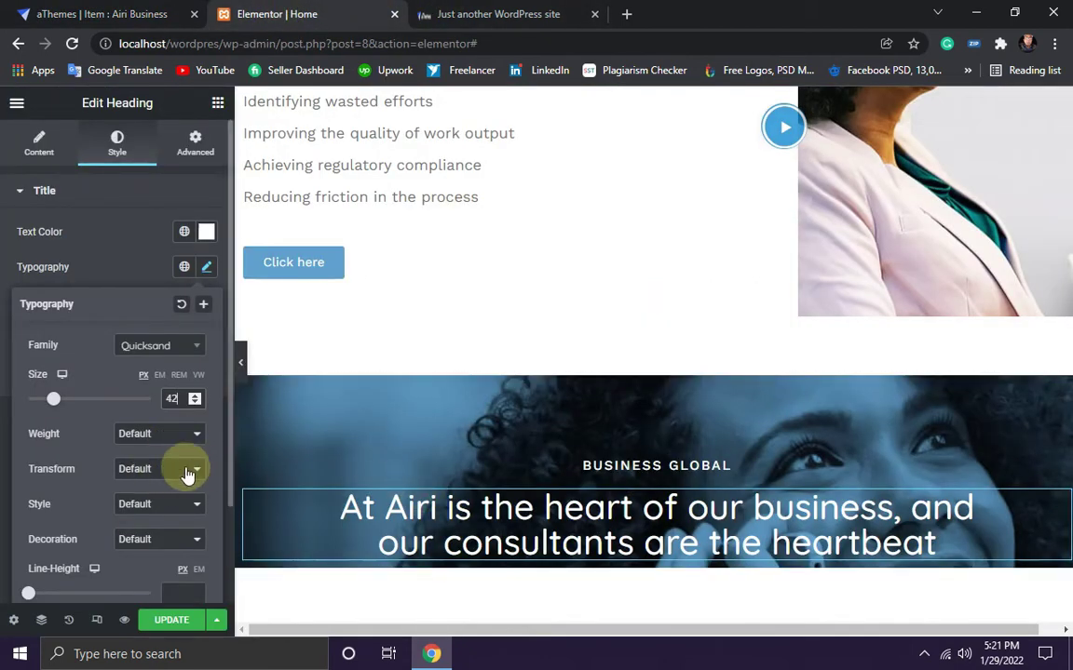
click(182, 434)
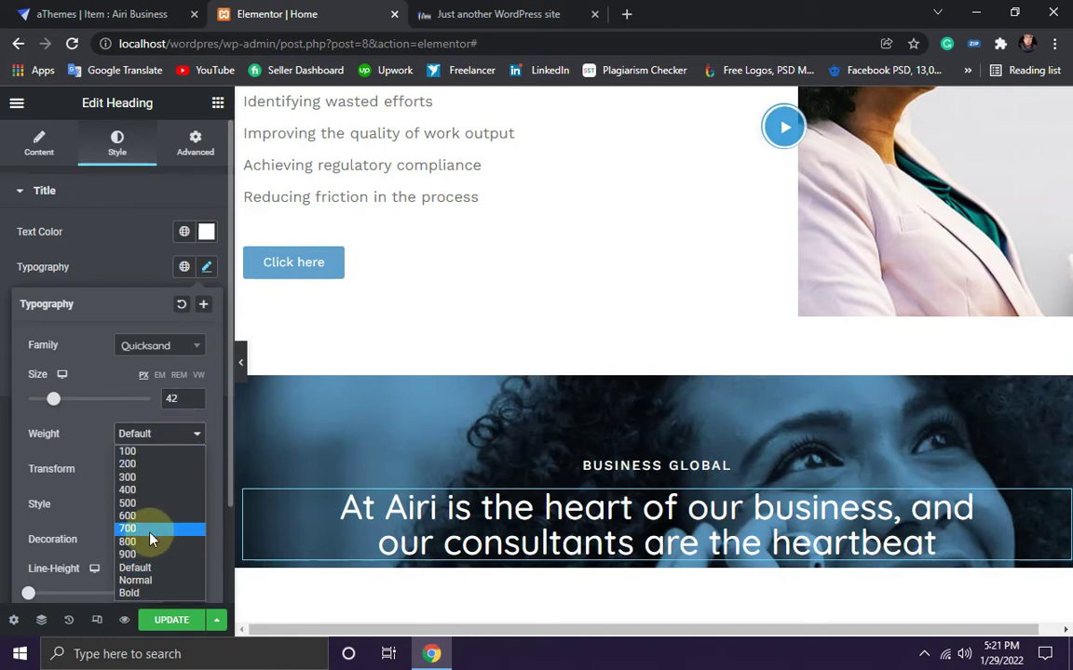
click(148, 529)
scroll(121, 512, down, 1)
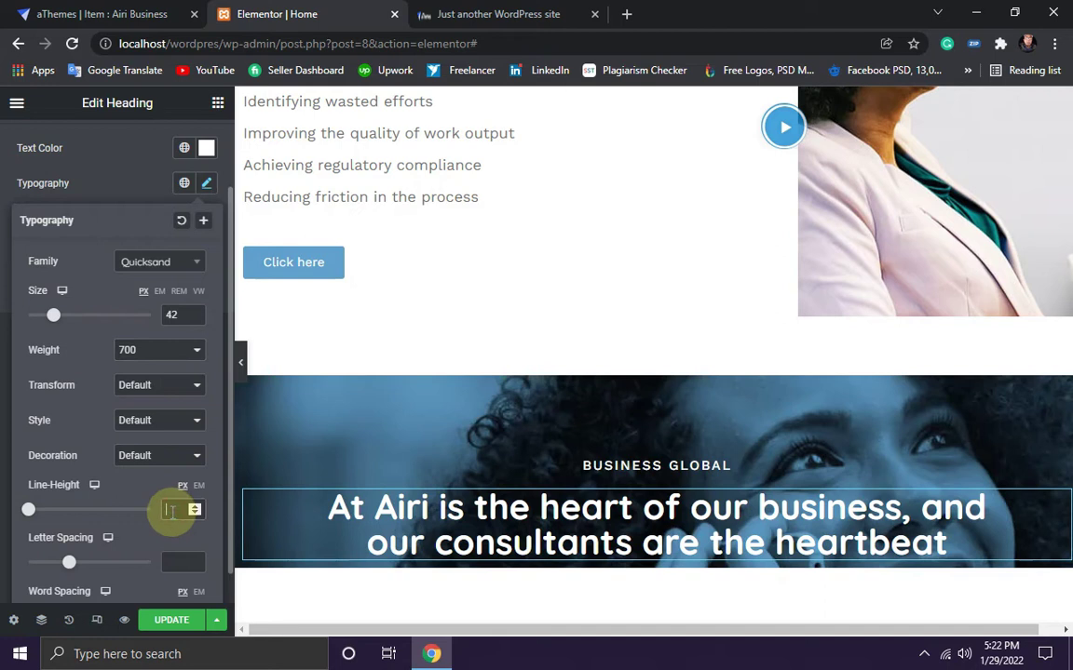
text(45)
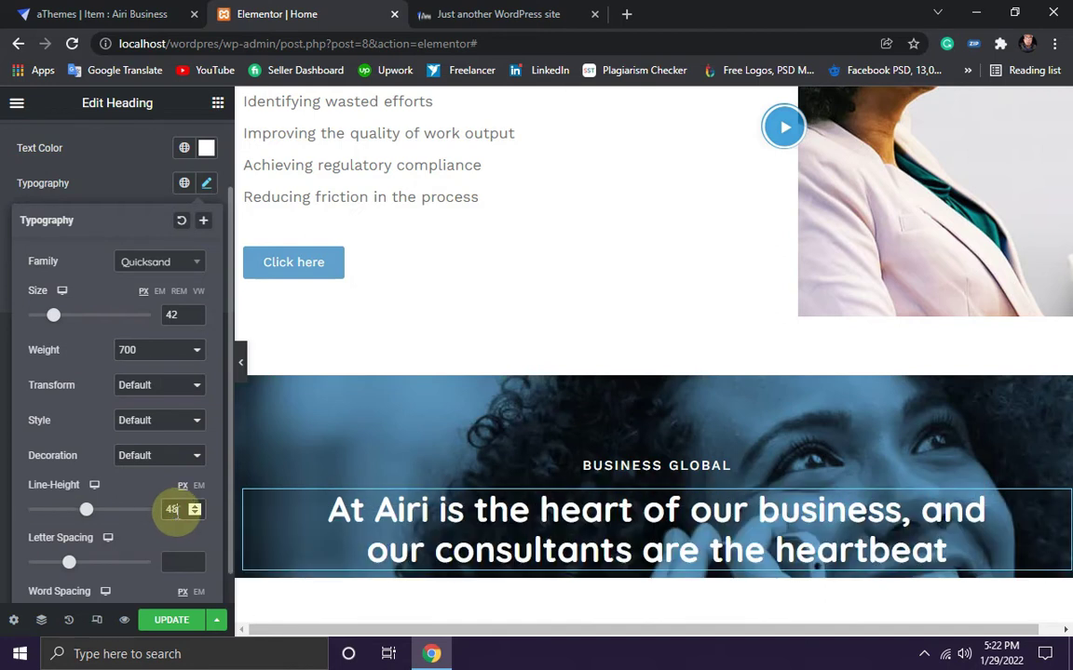
scroll(181, 509, down, 1)
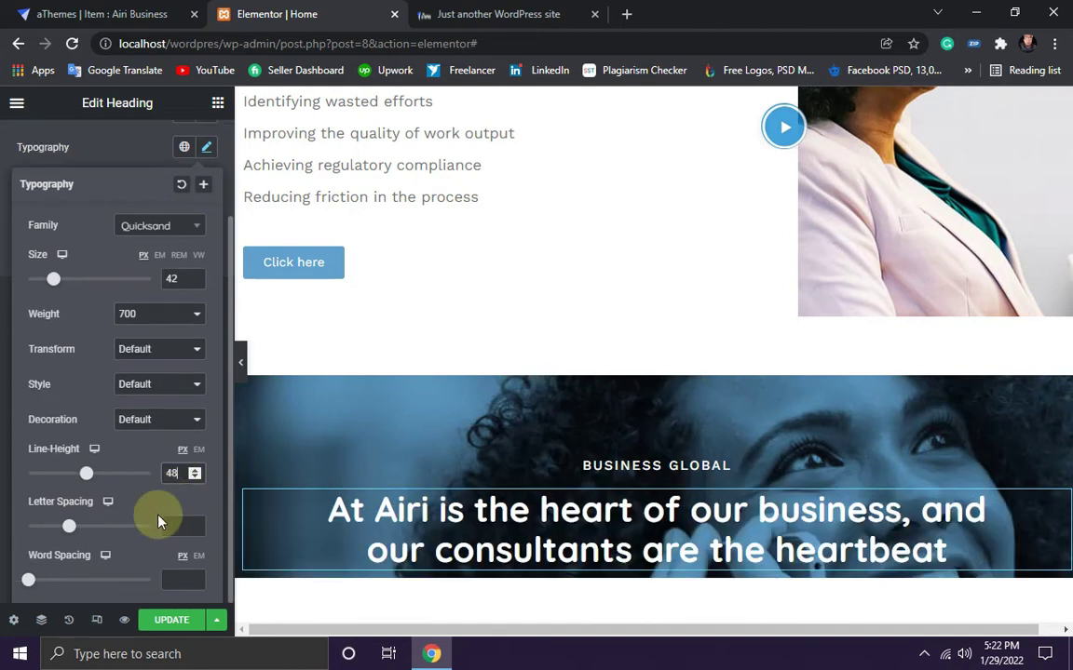
click(172, 621)
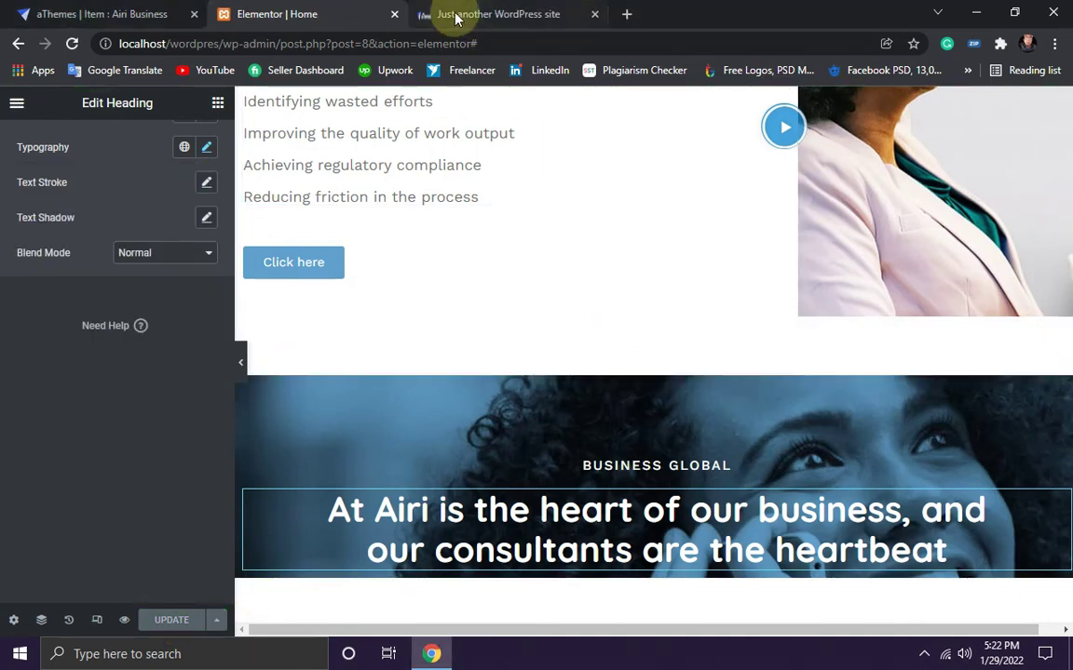
Step: Reload the live Home page and compare its Business Global banner with the demo's banner and the cards overlapping it
click(443, 15)
click(73, 50)
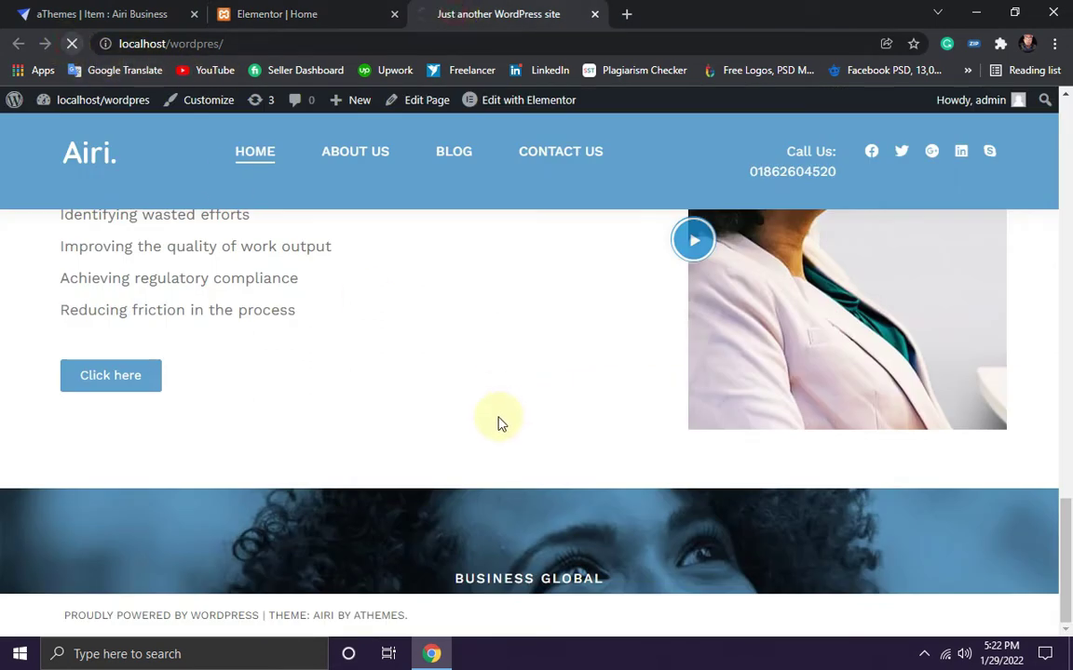
scroll(457, 329, down, 10)
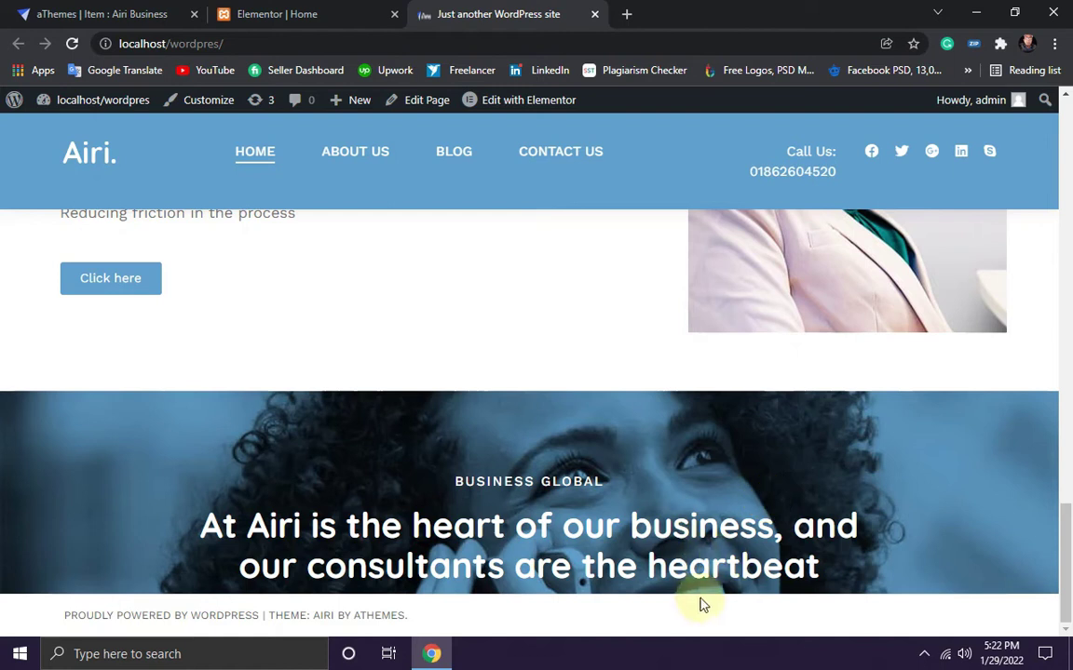
click(105, 14)
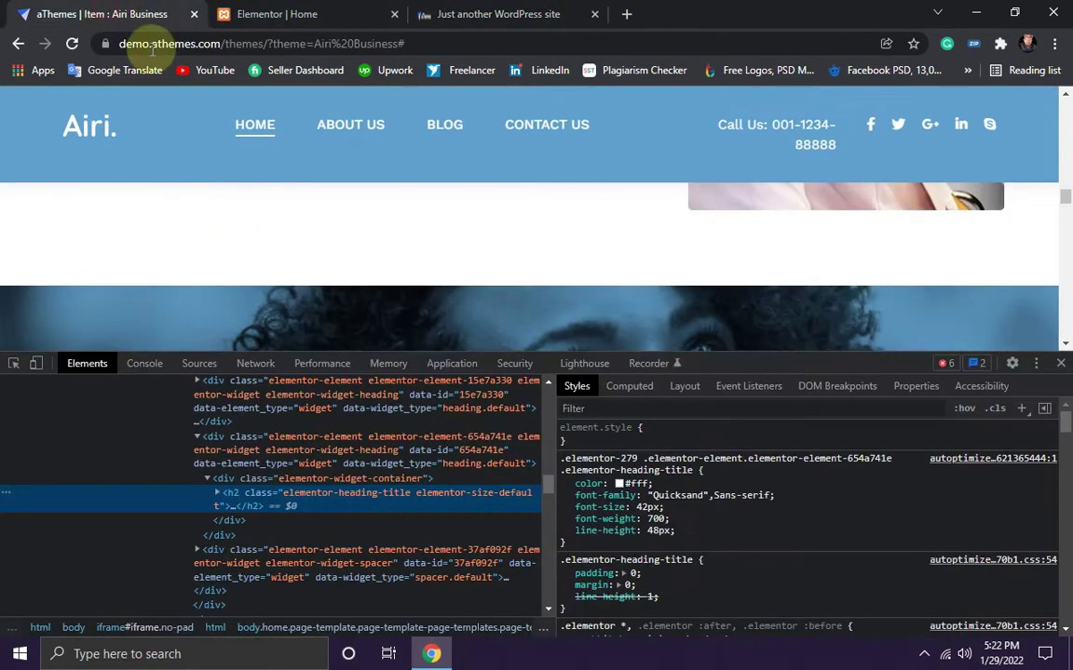
click(1060, 363)
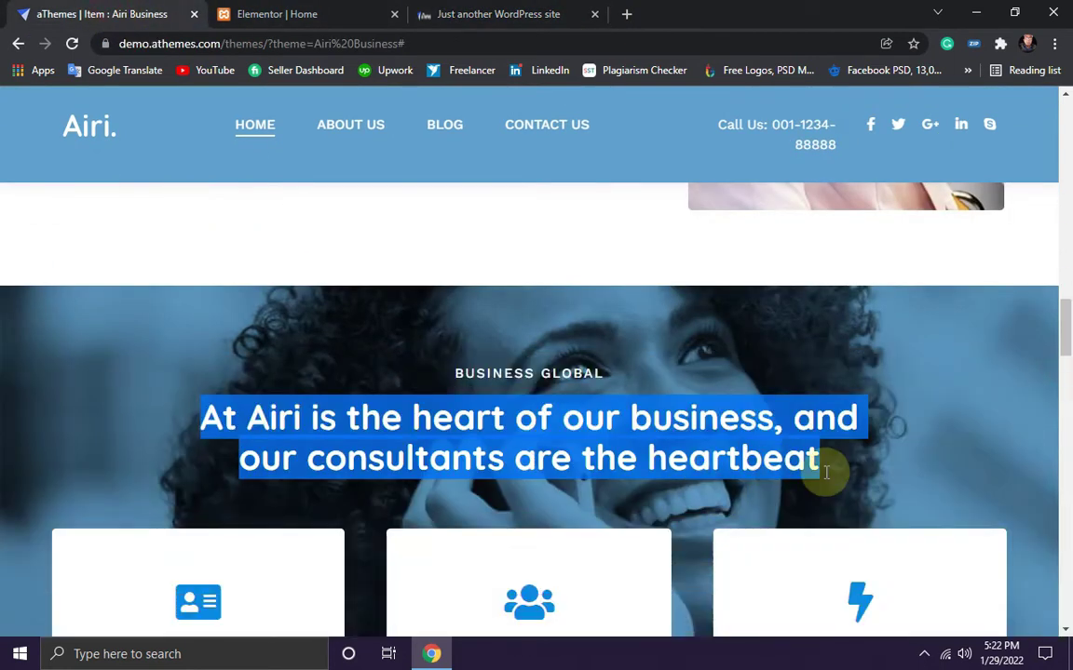
click(882, 417)
click(934, 391)
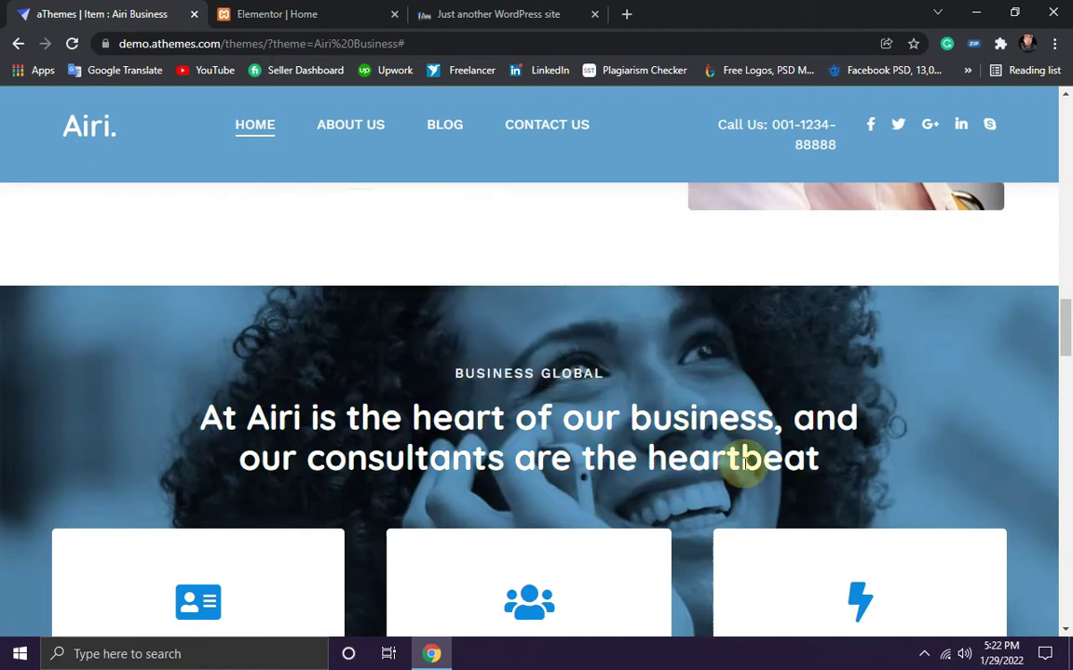
click(480, 14)
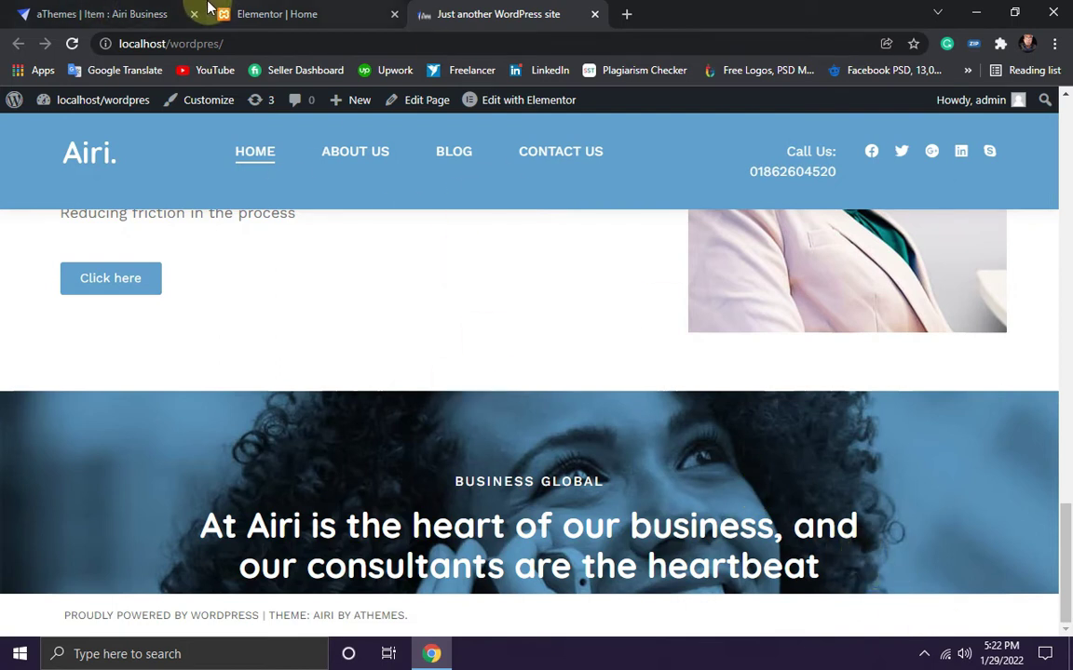
click(125, 13)
scroll(717, 540, down, 2)
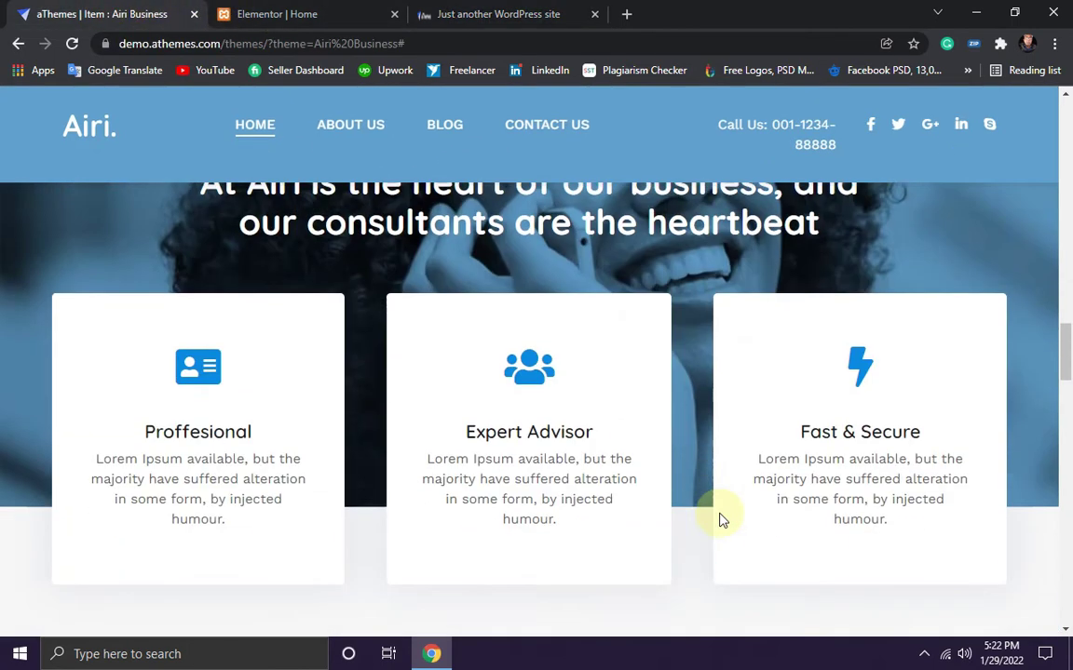
scroll(641, 407, up, 1)
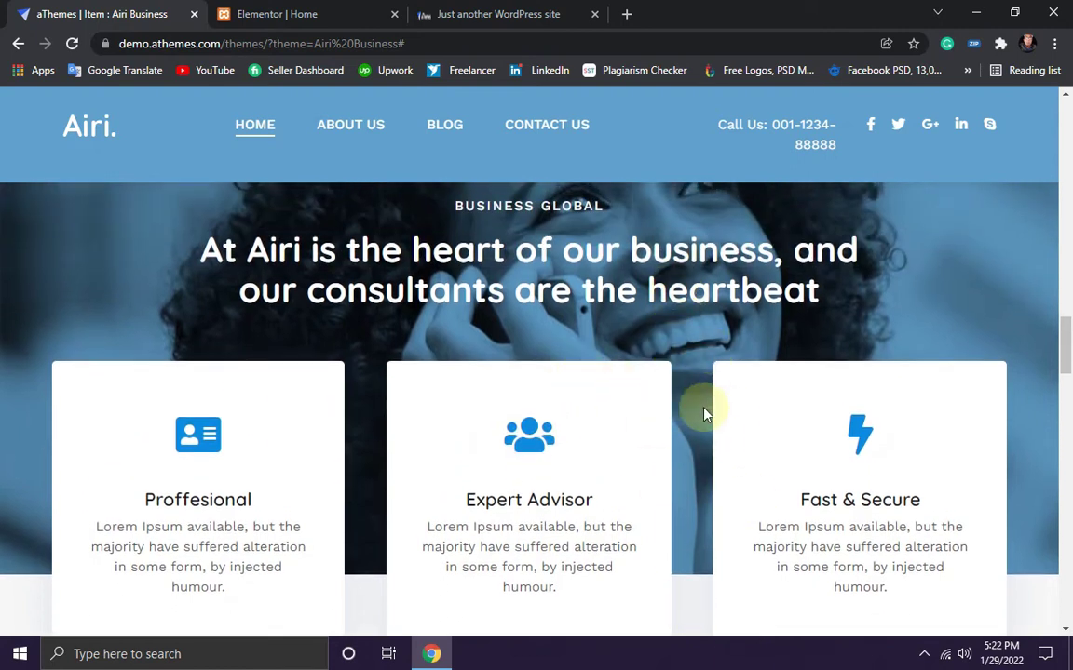
Step: Add a Spacer of 270 px below the "At Airi is the heart" heading in the banner and update the Home page
click(273, 11)
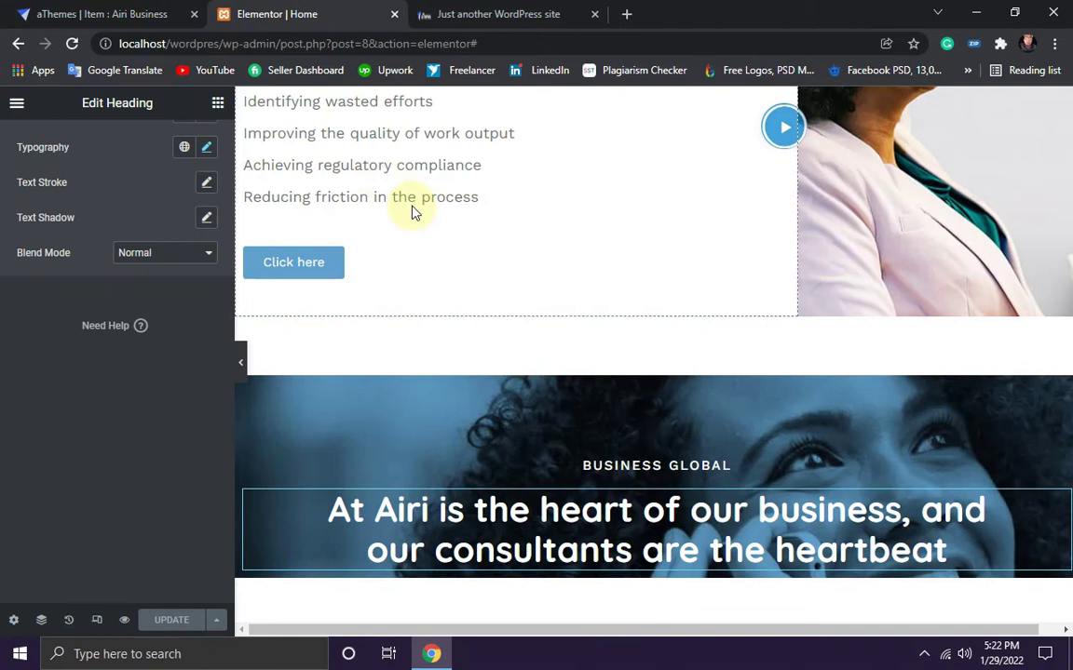
scroll(689, 407, down, 3)
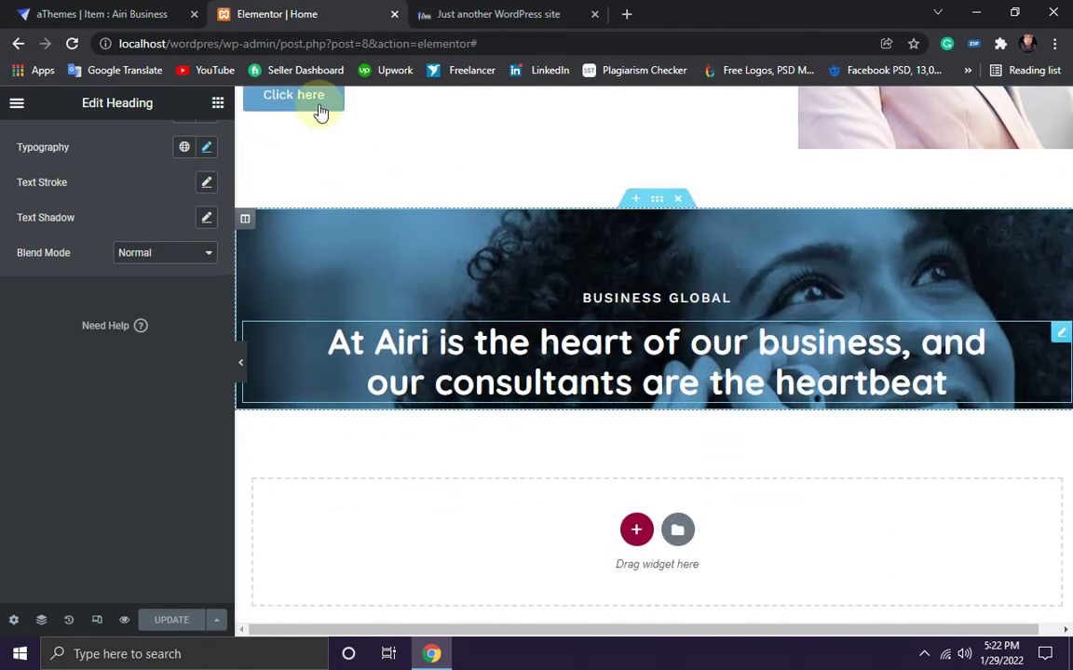
click(218, 105)
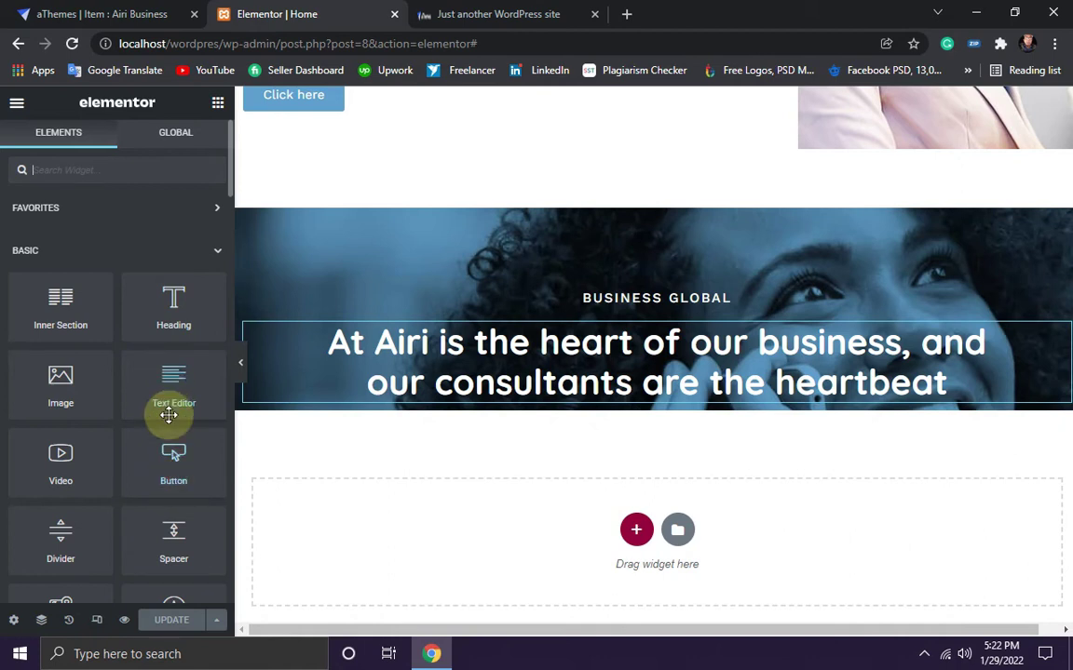
drag(174, 540, 695, 402)
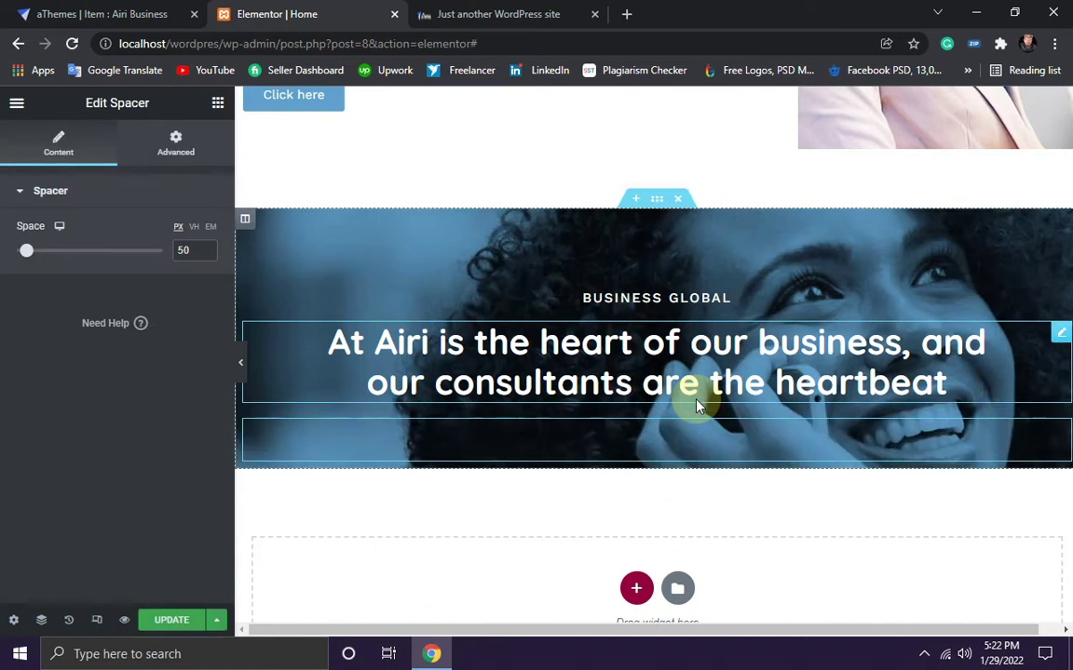
double_click(182, 249)
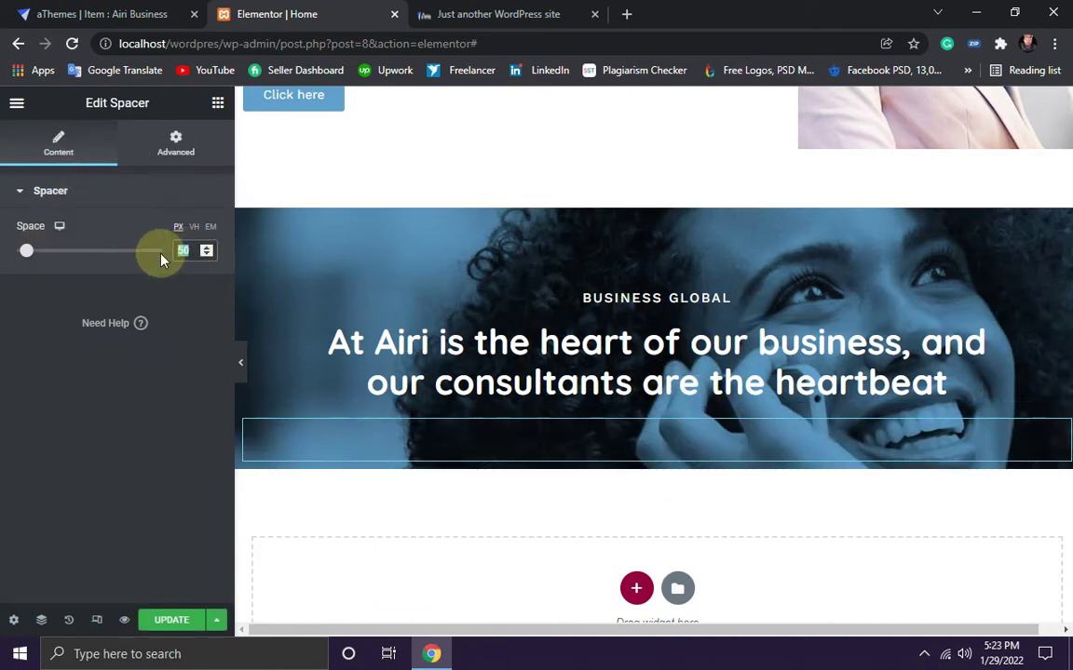
text(270)
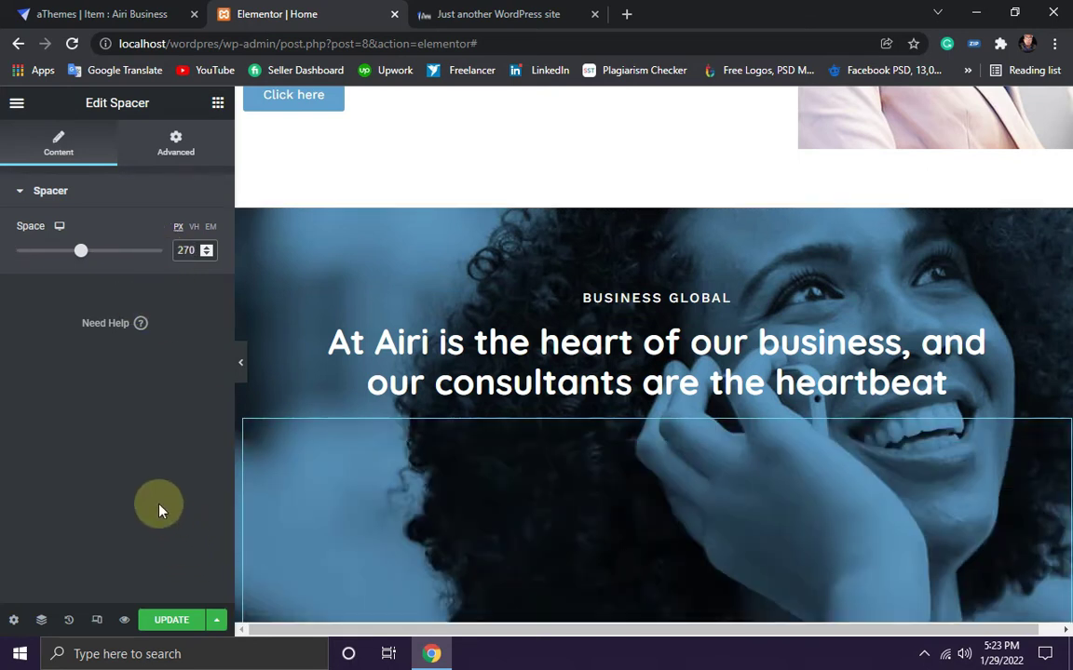
click(168, 621)
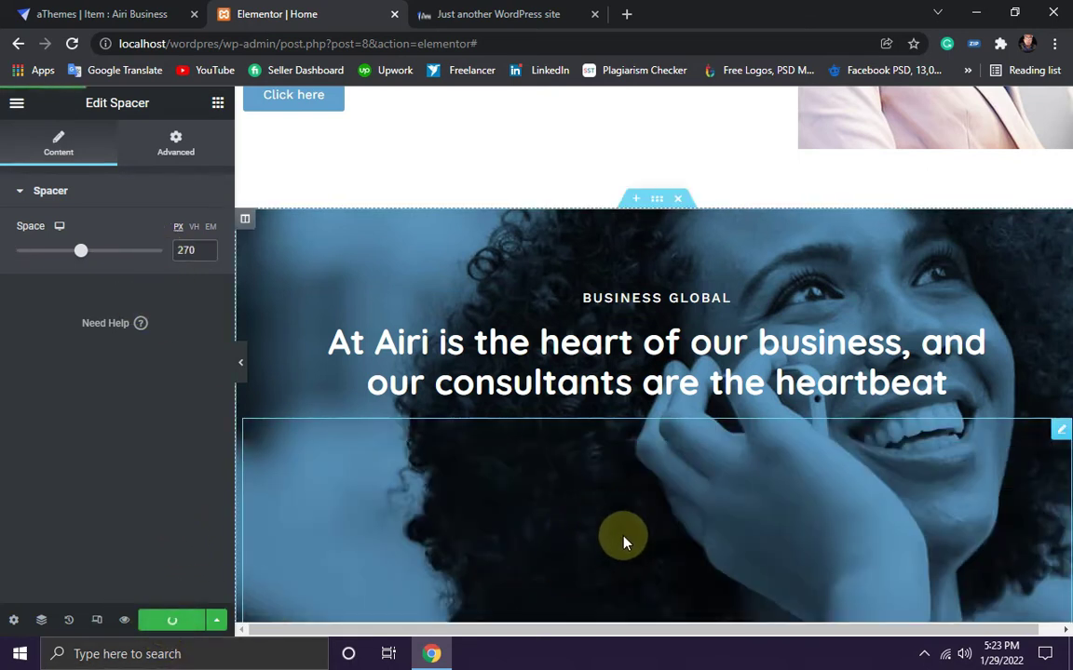
Step: Reload the live Home page and compare the extended banner with the demo's banner and its three overlapping cards
click(496, 14)
click(74, 45)
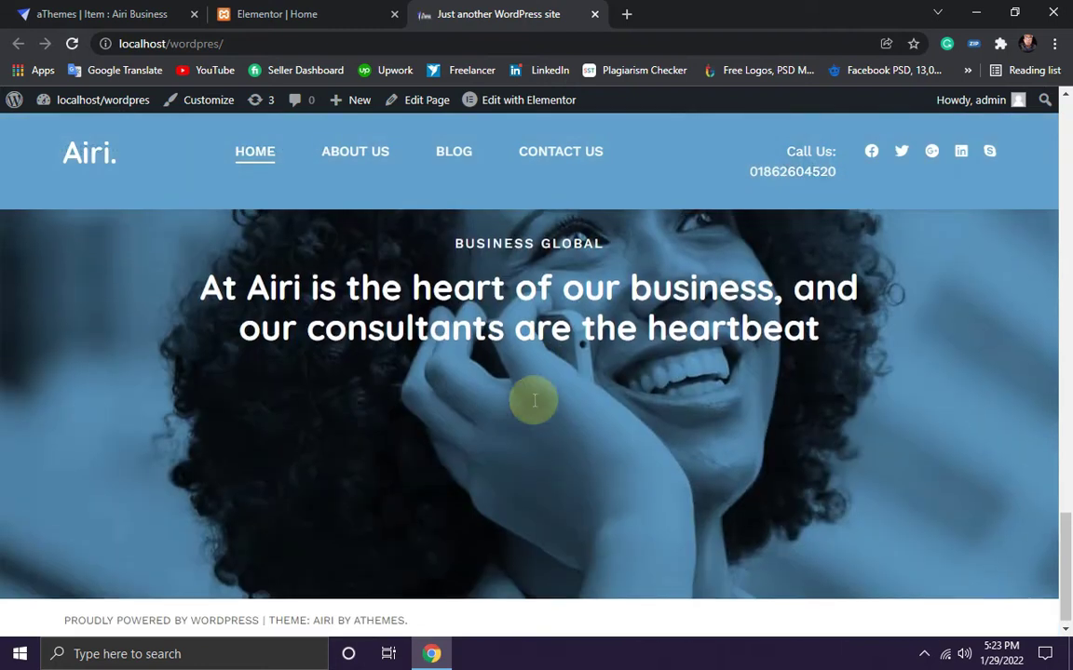
scroll(676, 545, up, 2)
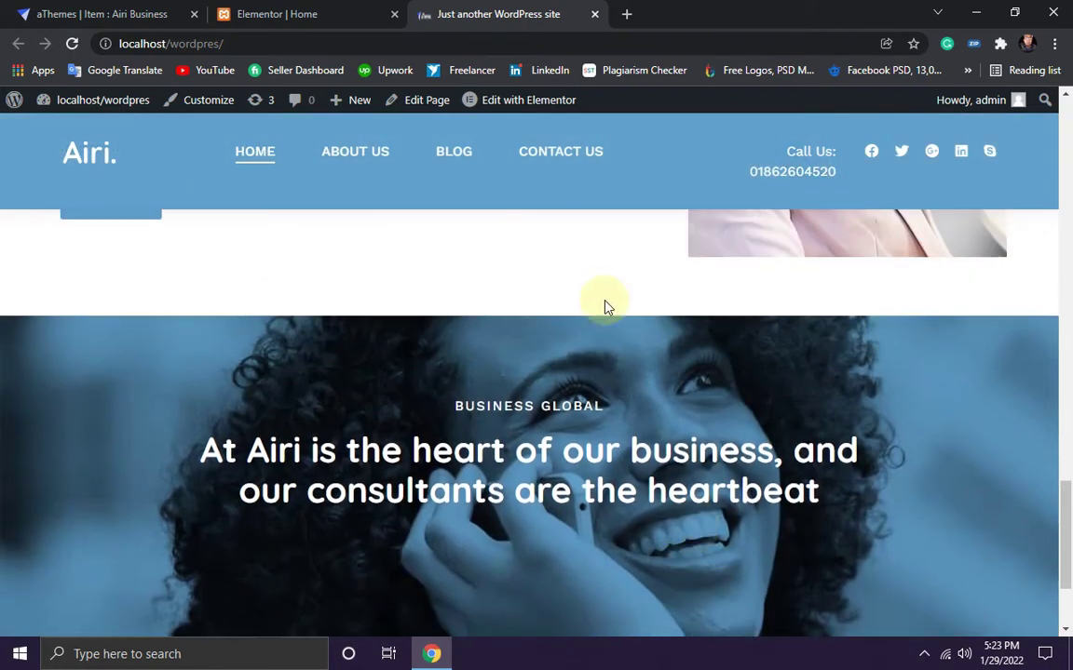
scroll(605, 307, down, 3)
click(37, 14)
scroll(602, 419, down, 5)
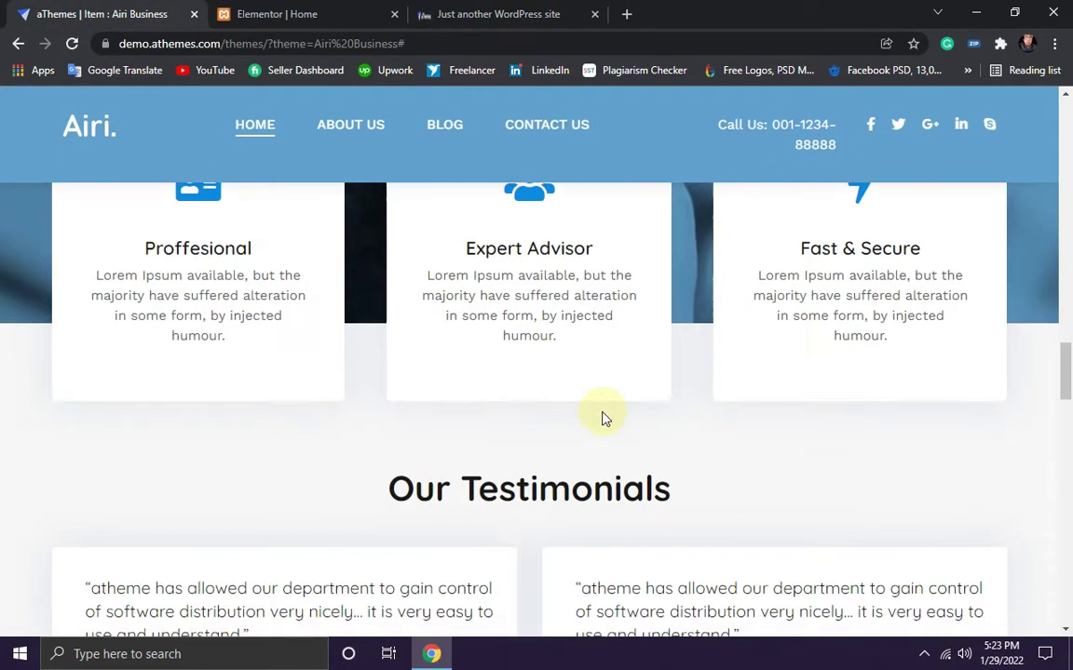
scroll(601, 419, up, 3)
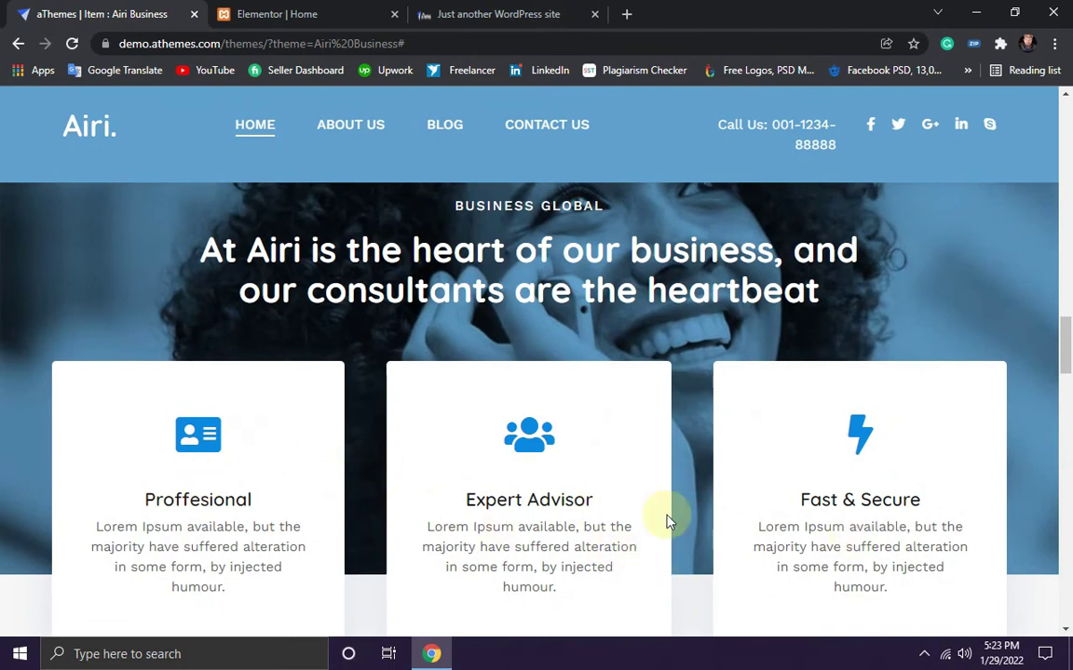
Step: Copy the "Proffesional" title from the demo's first card
scroll(703, 512, down, 1)
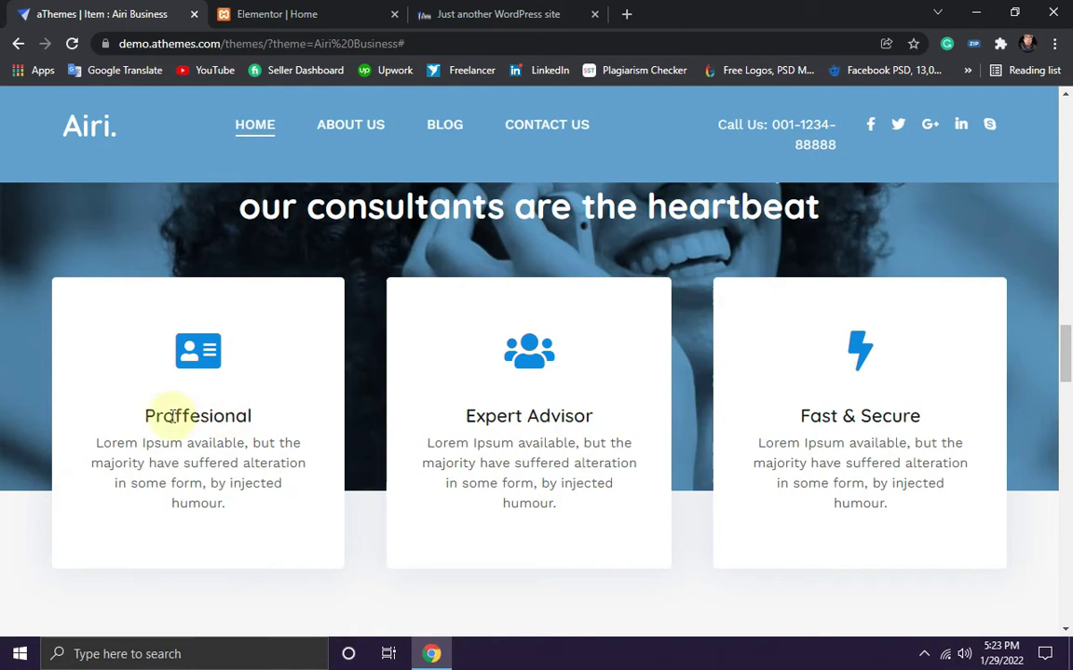
drag(263, 421, 139, 416)
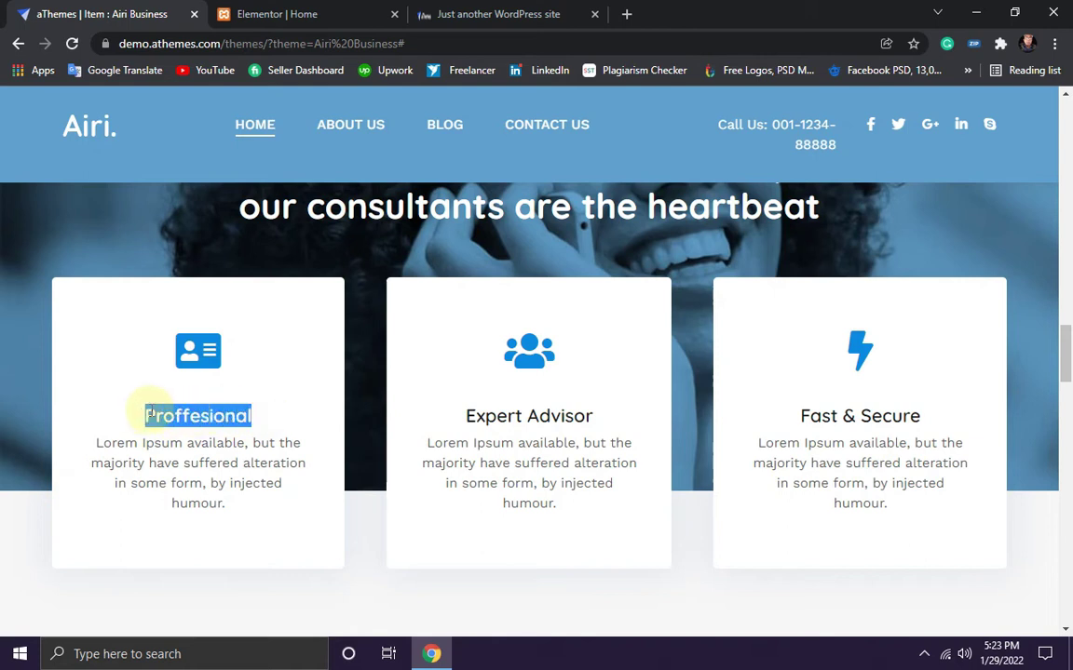
right_click(149, 415)
click(191, 423)
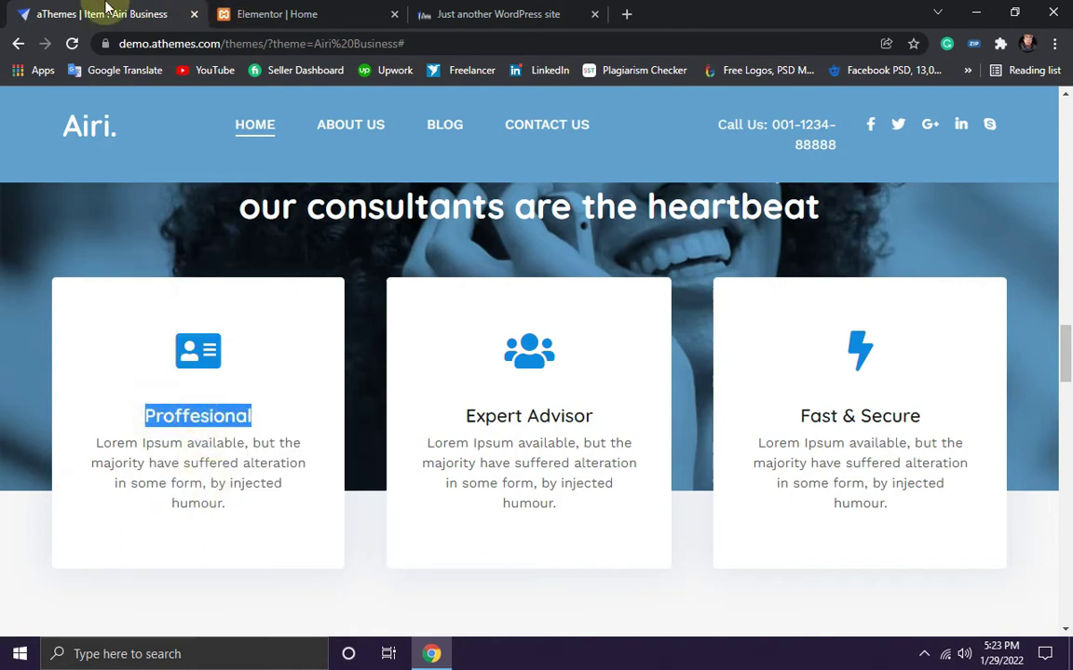
Step: Add a new section with three equal columns below the banner on the Home page in Elementor
click(307, 19)
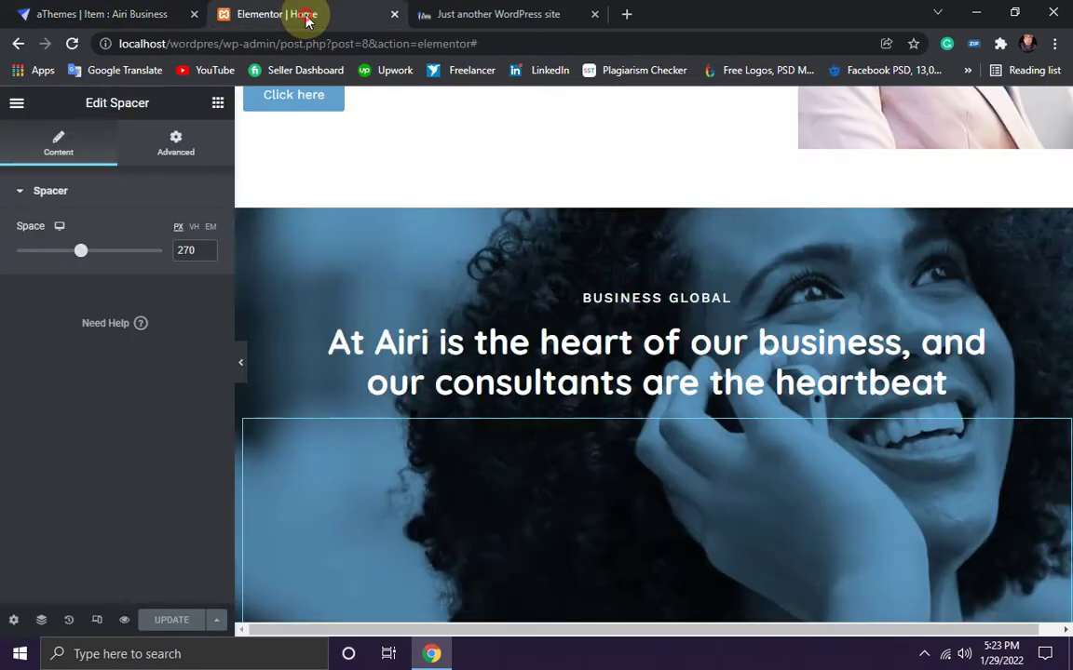
scroll(553, 412, down, 5)
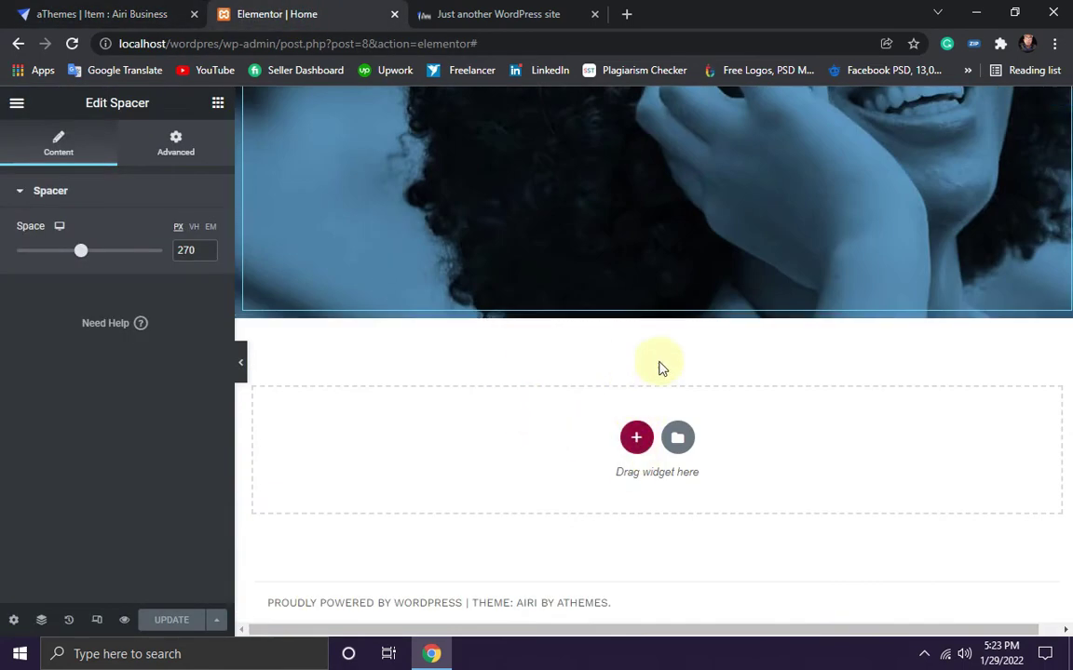
click(635, 439)
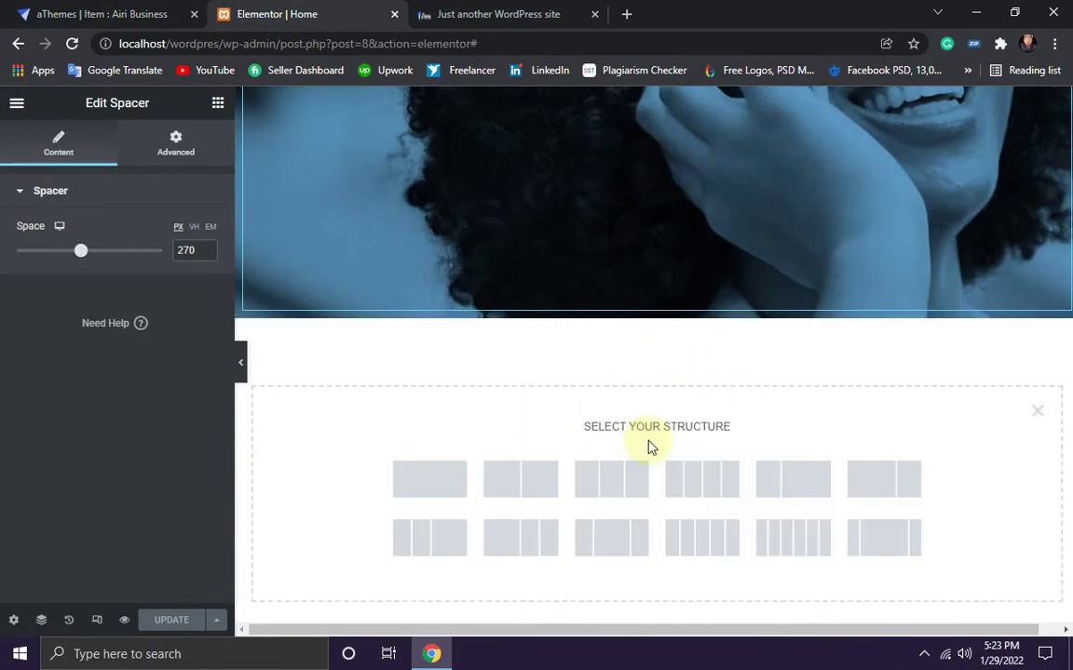
click(614, 484)
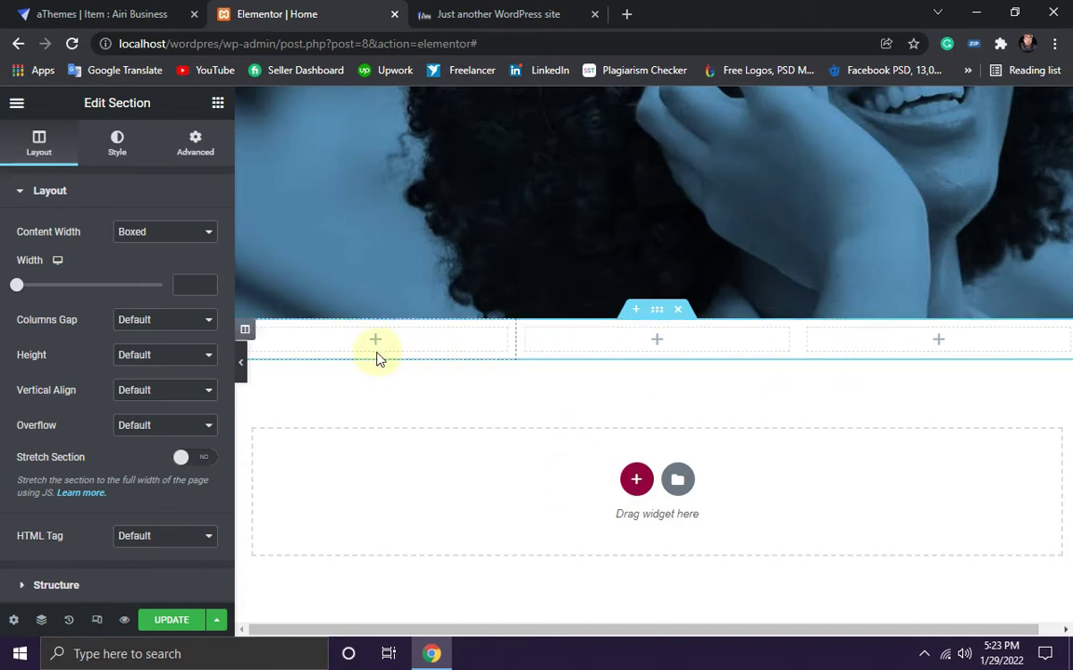
Step: Find the Icon widget and place it in the first column of the new three-column section
click(216, 104)
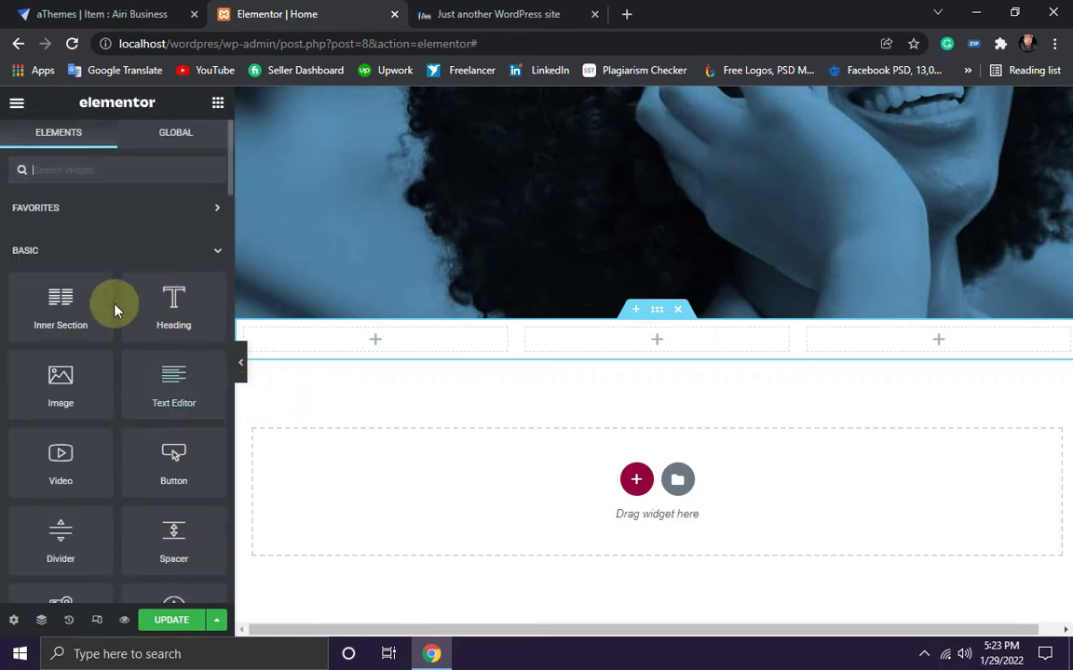
click(53, 170)
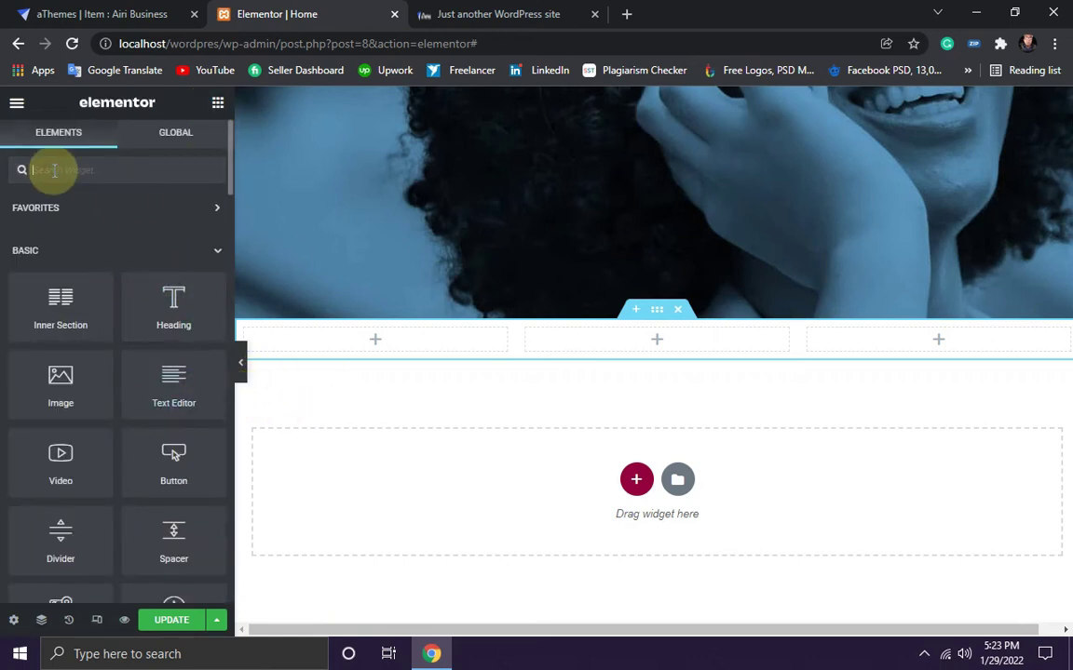
text(ico)
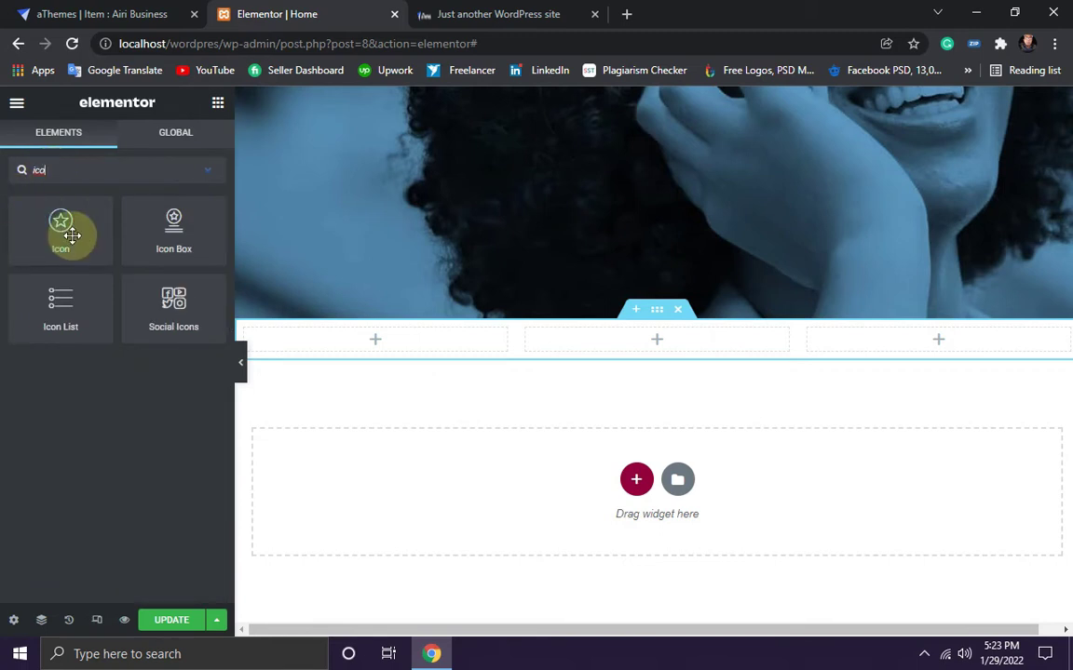
drag(65, 233, 391, 340)
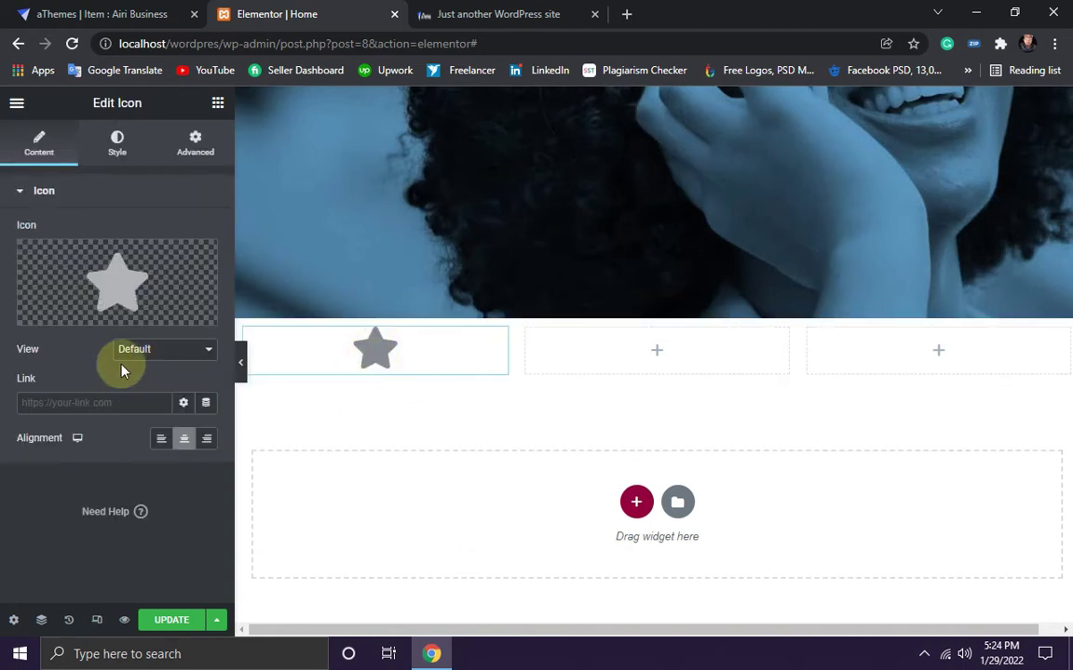
Step: Replace the star in the first column with the solid address card icon, filtering the icon library by "addr"
click(63, 315)
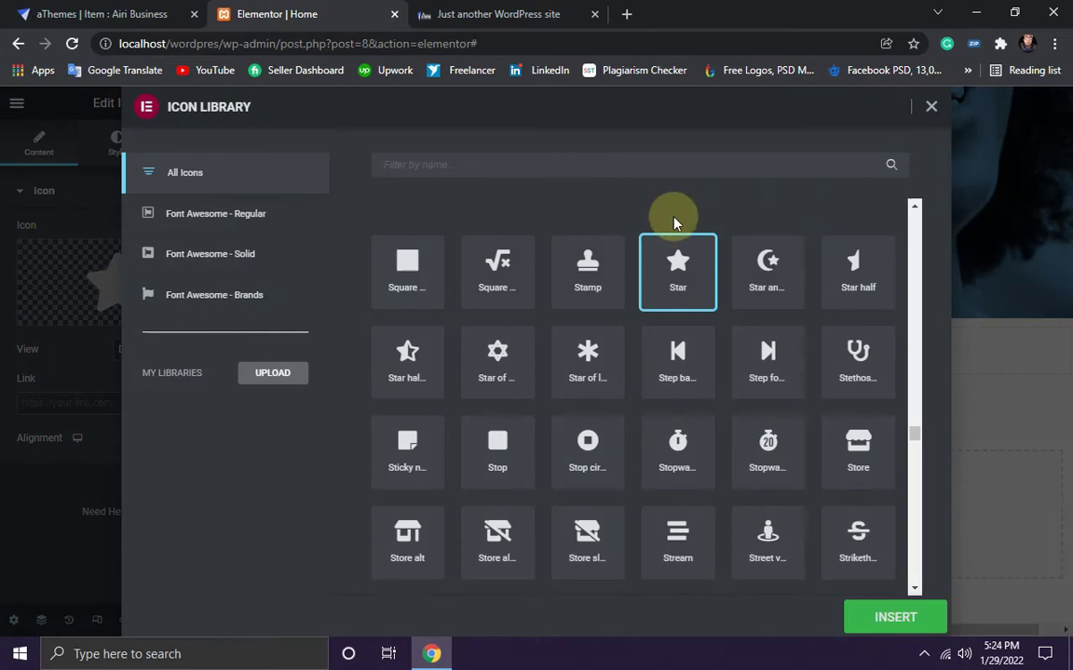
click(543, 167)
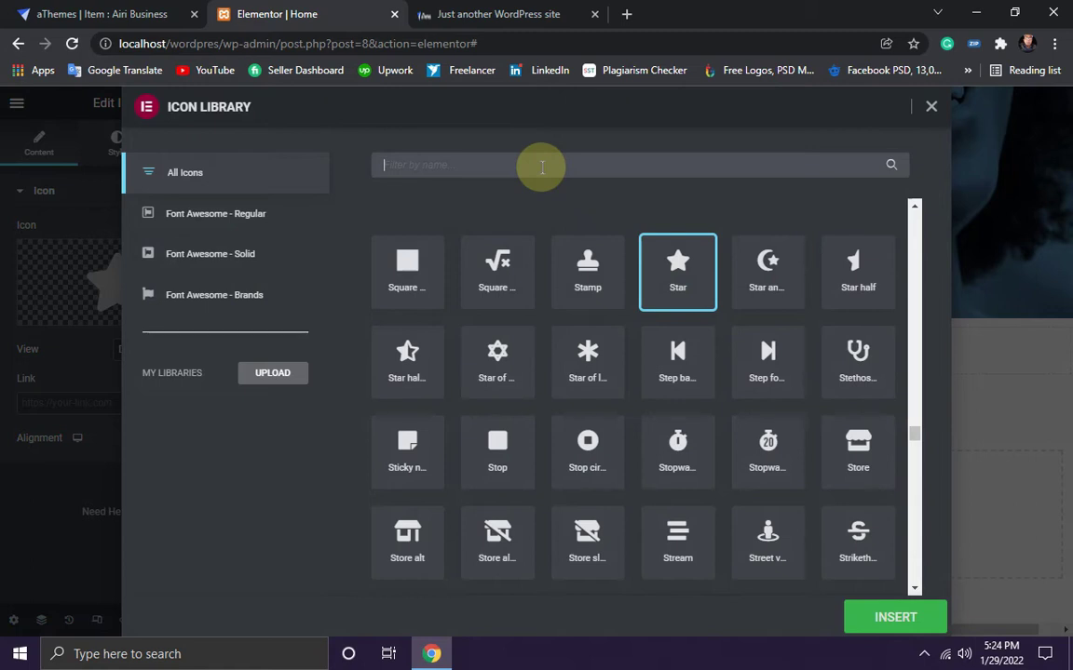
text(addr)
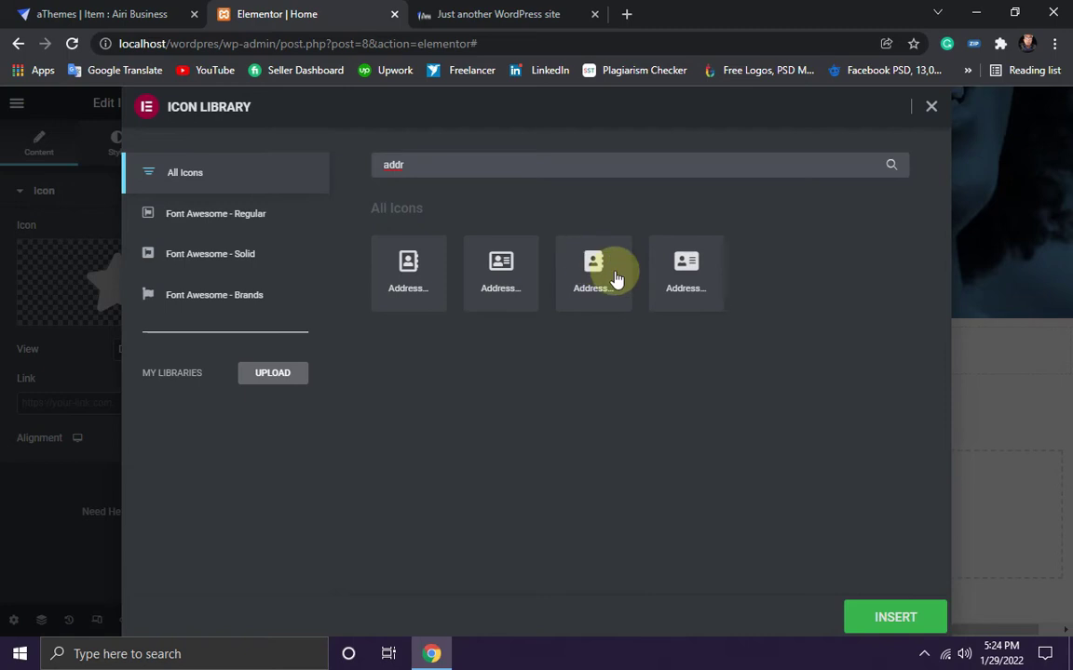
click(690, 278)
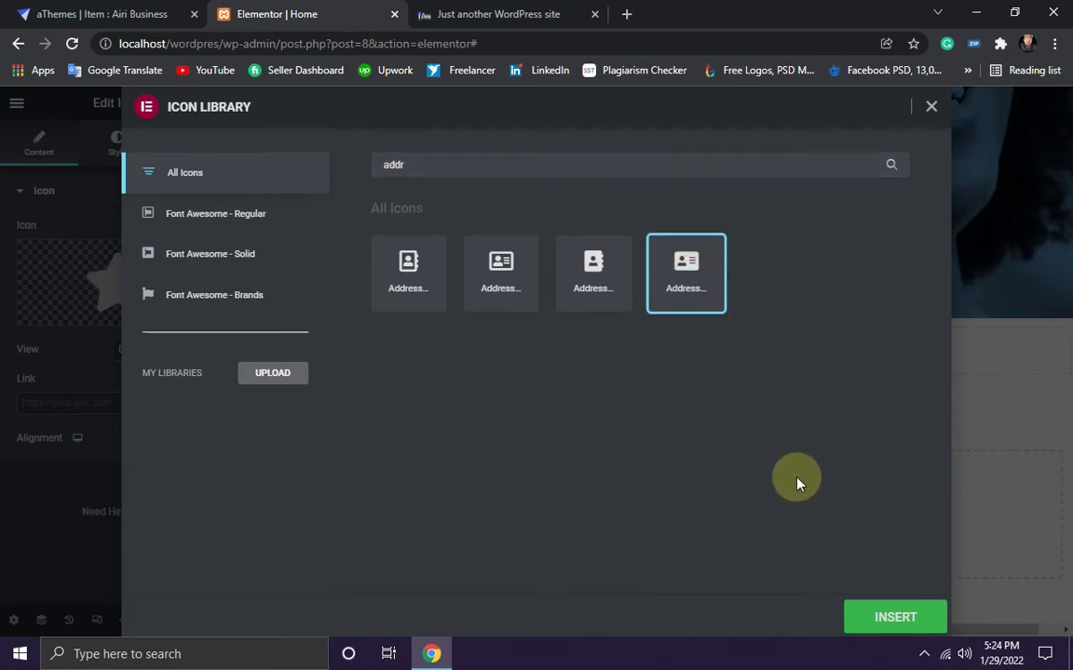
click(896, 617)
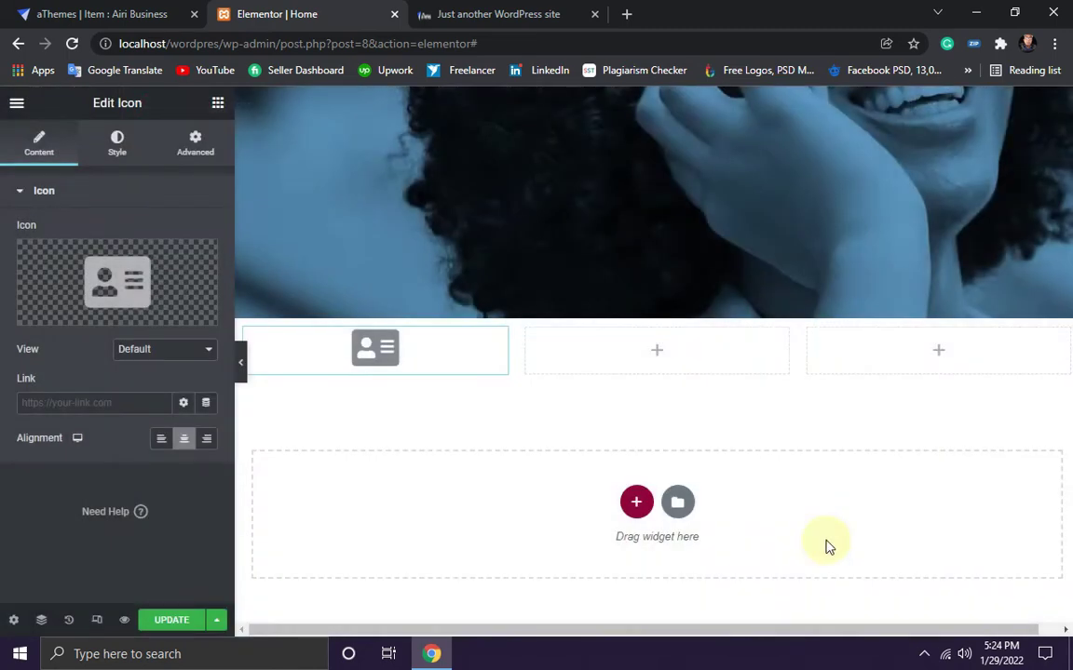
Step: Set the address card icon's primary color to #4787C9
mouse_move(108, 318)
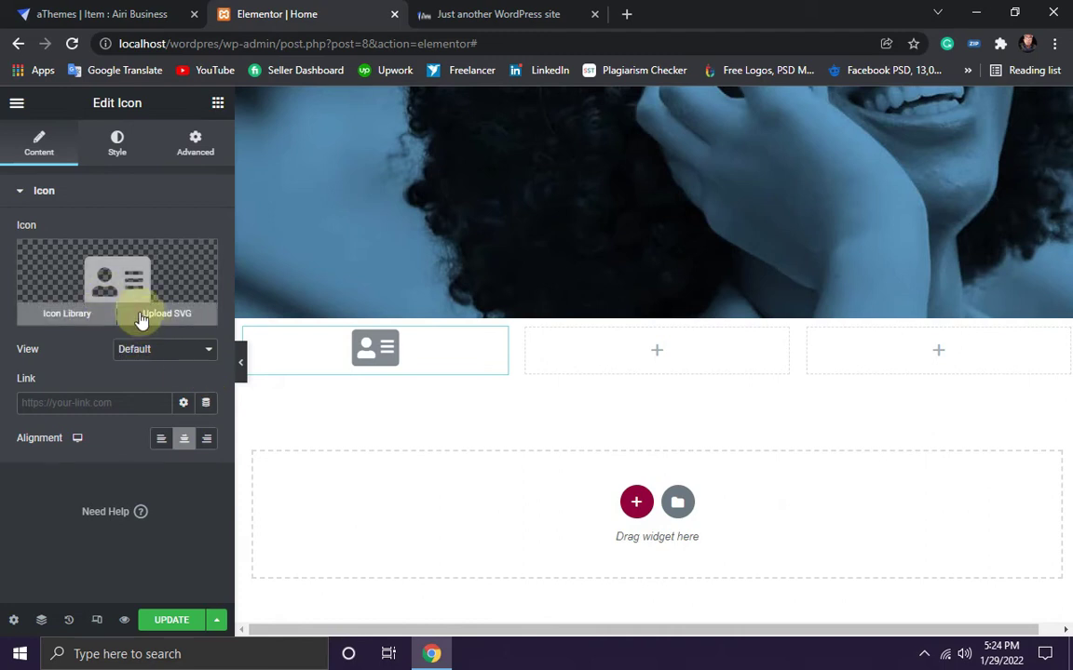
click(377, 348)
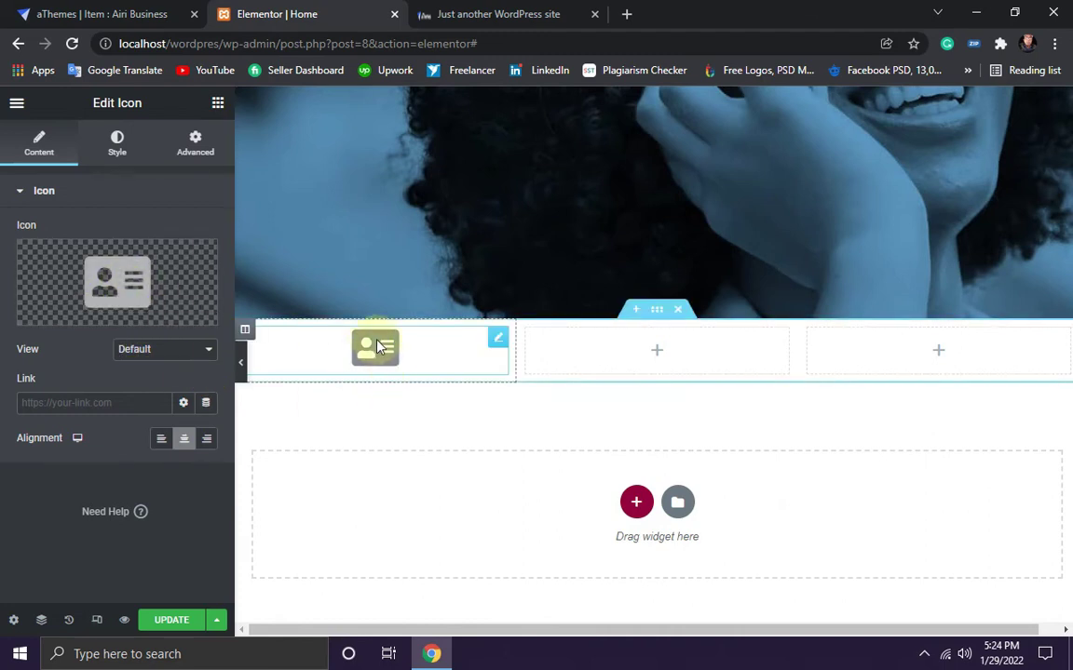
click(116, 140)
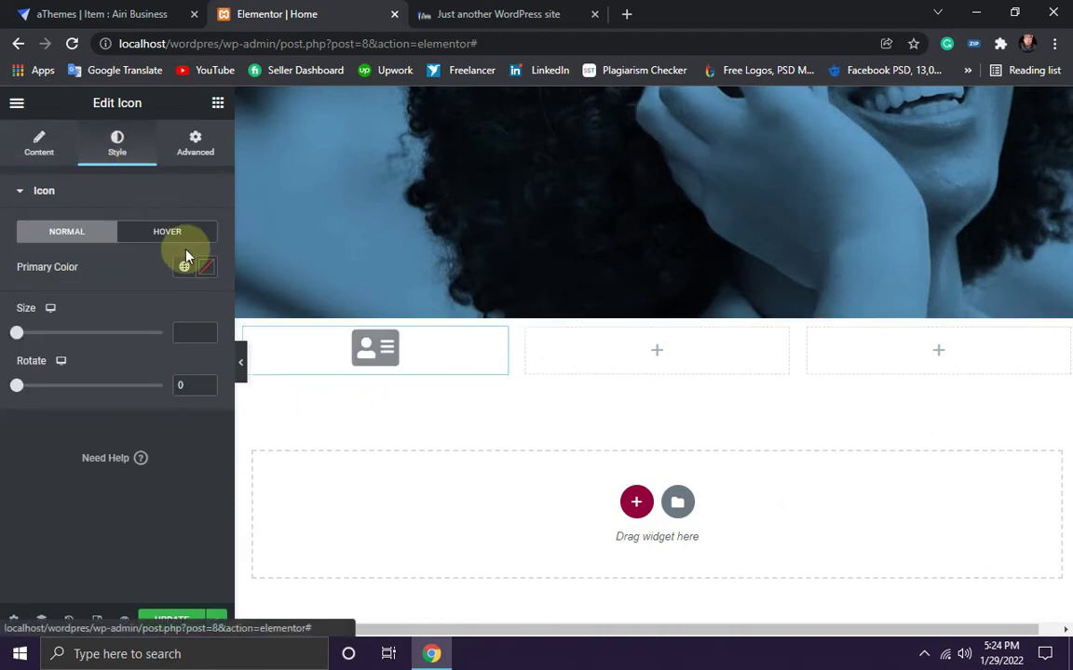
scroll(472, 419, up, 4)
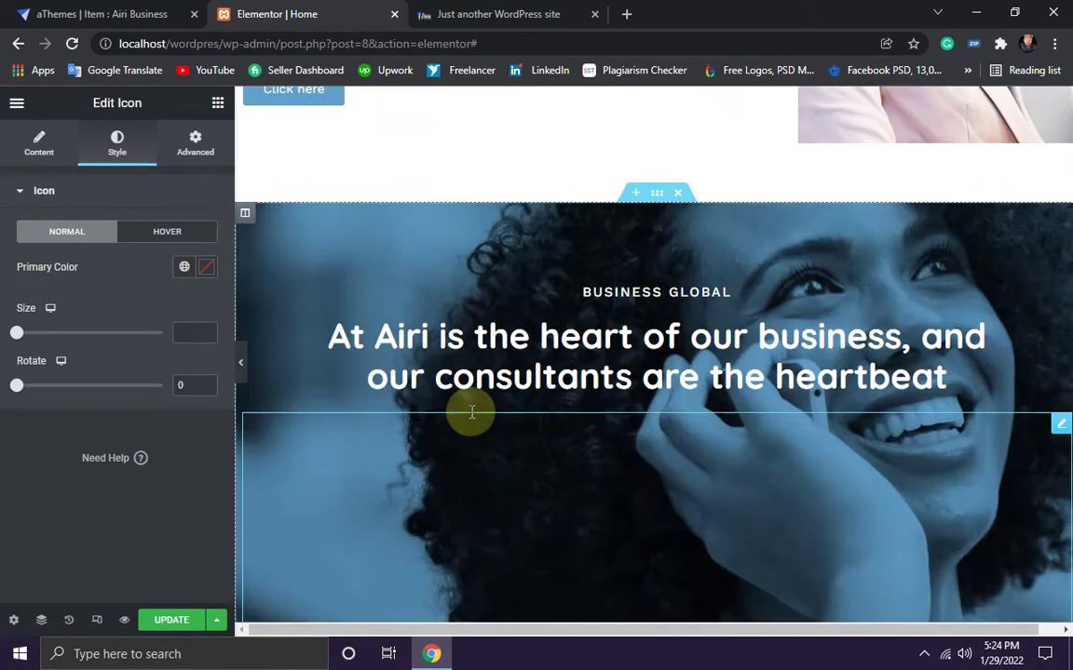
scroll(471, 412, down, 5)
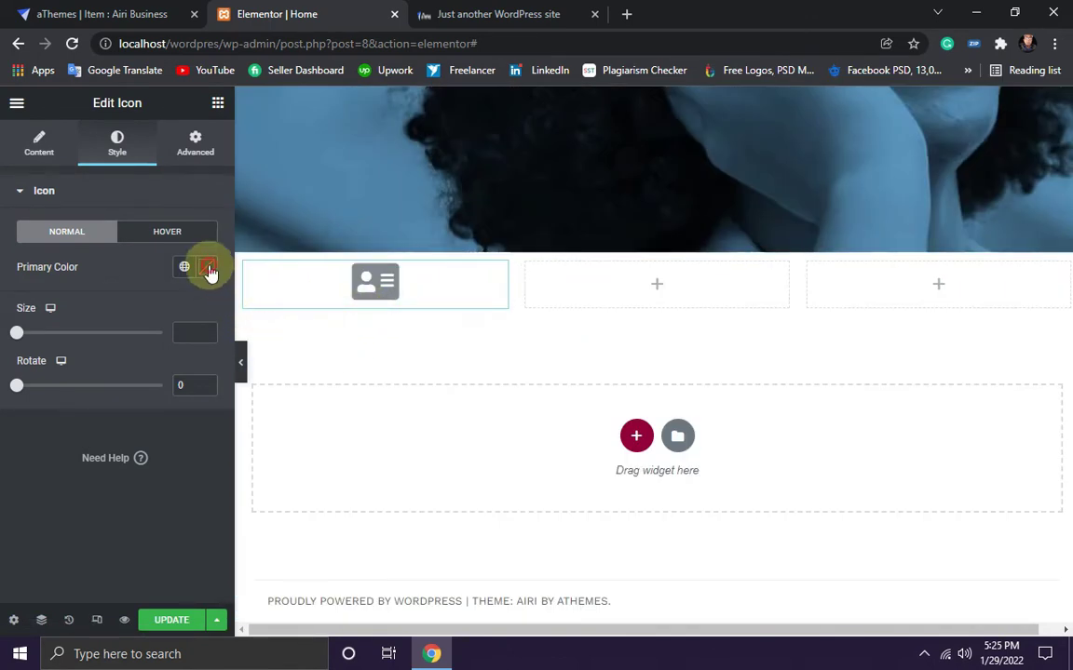
click(208, 268)
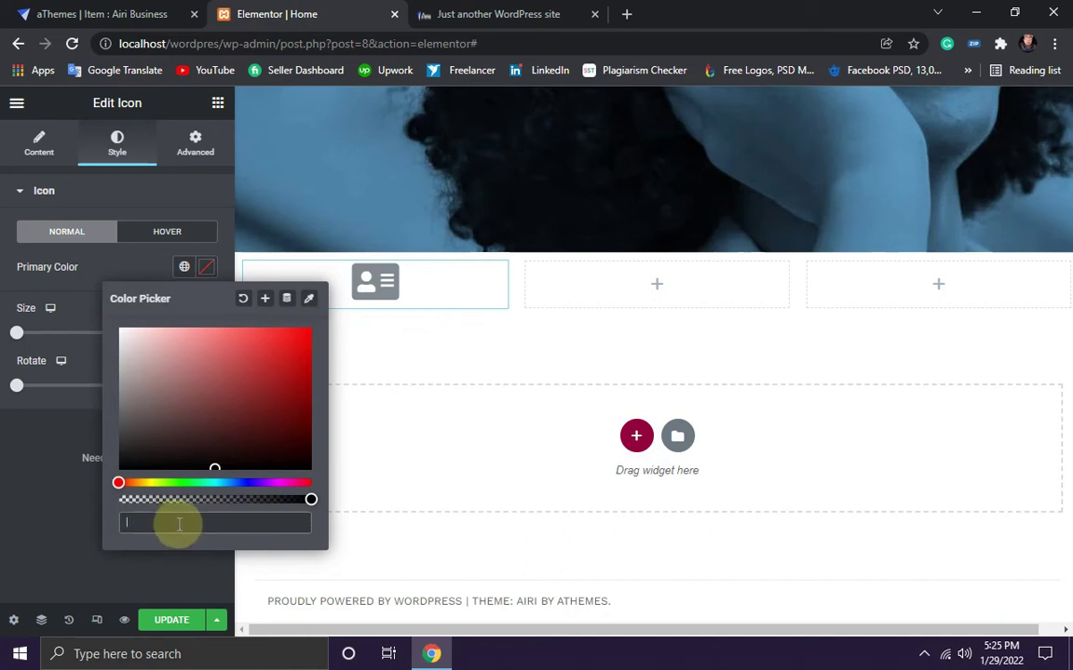
text(#4787C8)
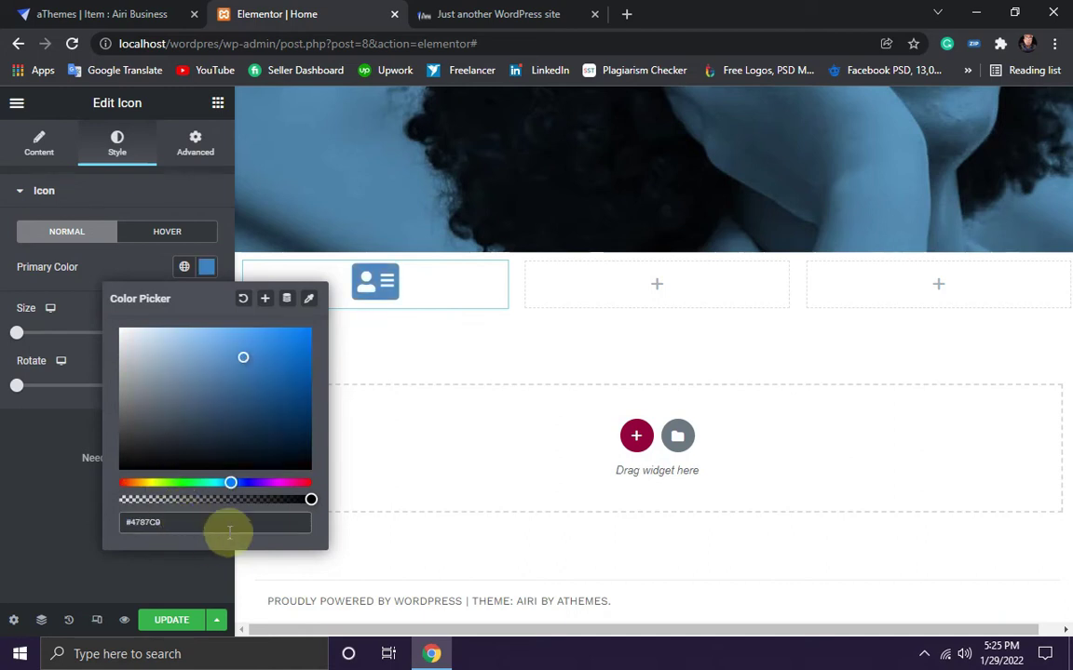
click(37, 503)
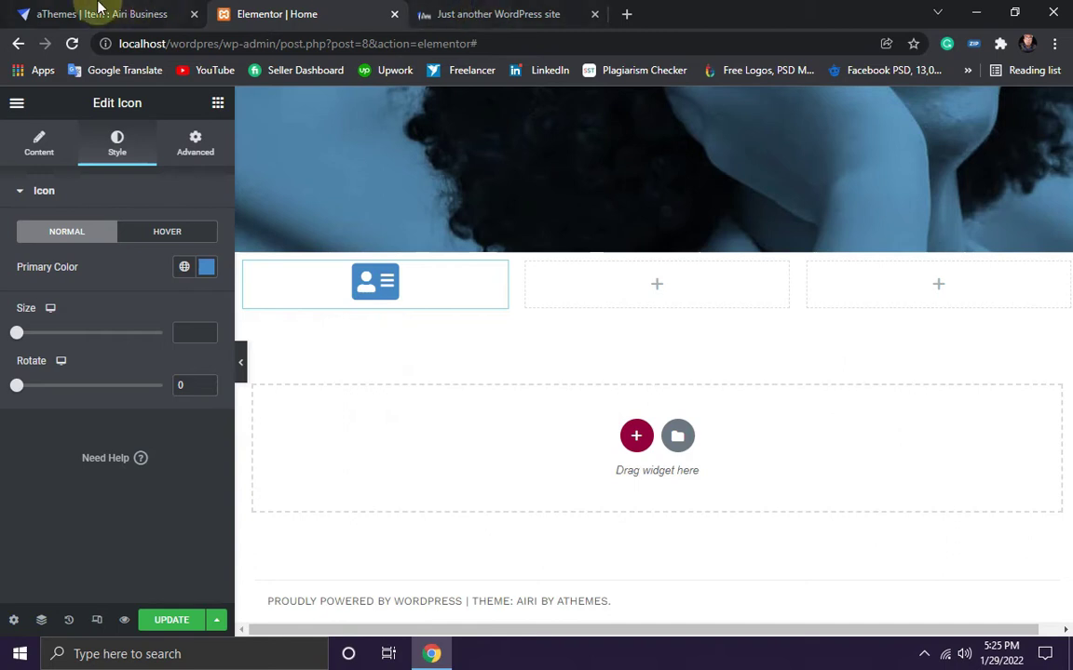
Step: Add a Heading below the address card icon and title it "Proffesional", copied from the demo's first card
click(138, 13)
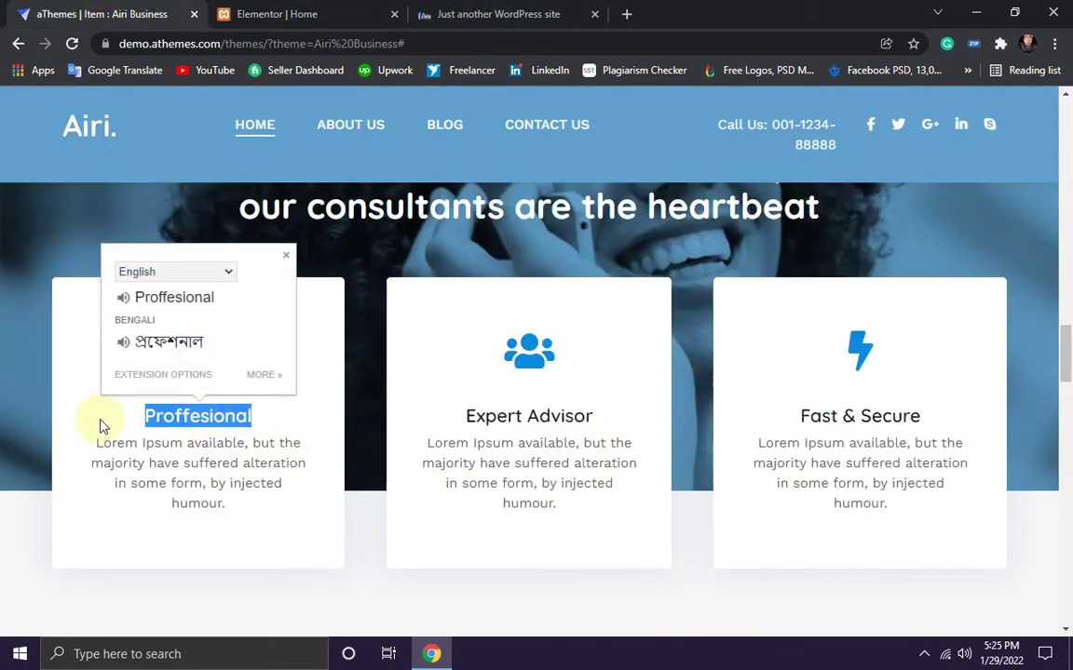
click(249, 418)
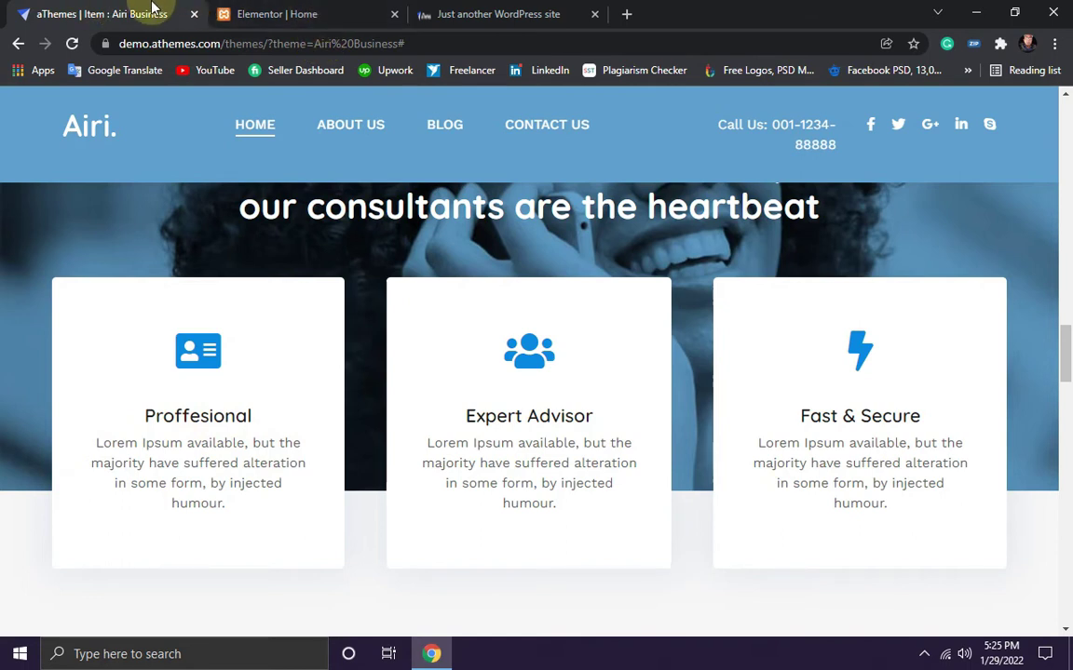
click(308, 17)
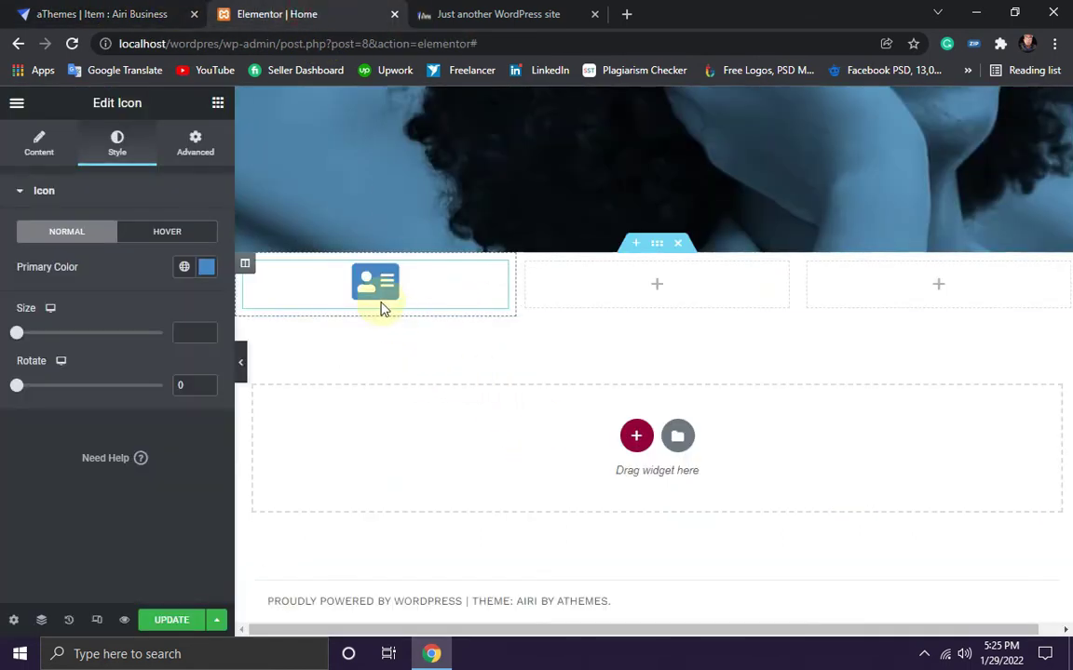
click(217, 105)
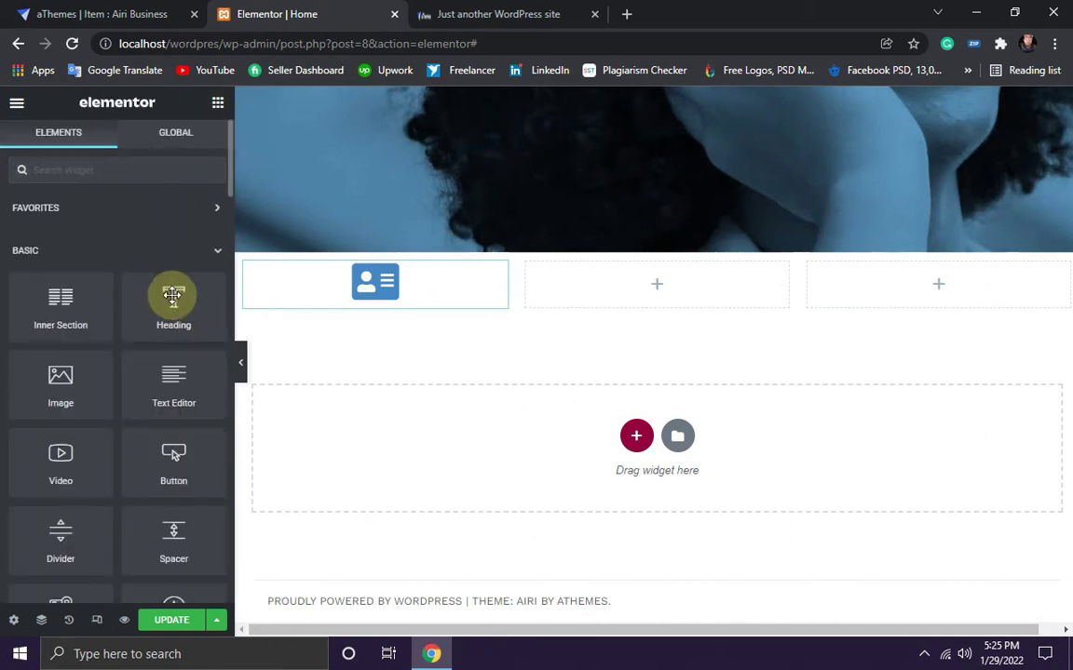
drag(170, 310, 373, 305)
key(ctrl+a)
key(BackSpace)
click(108, 13)
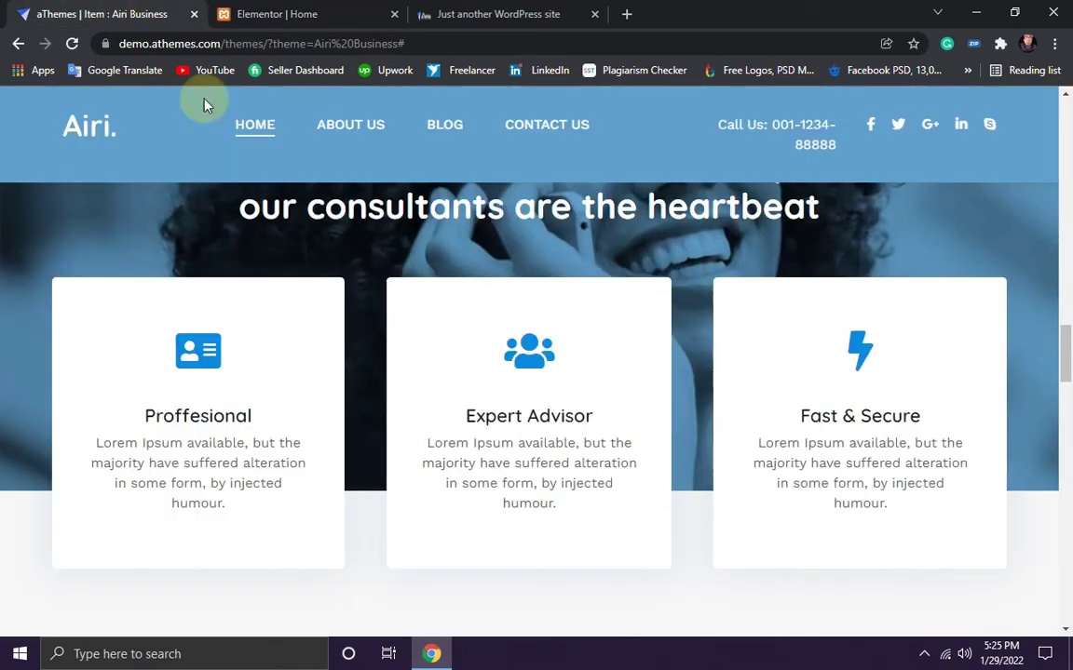
drag(261, 419, 165, 415)
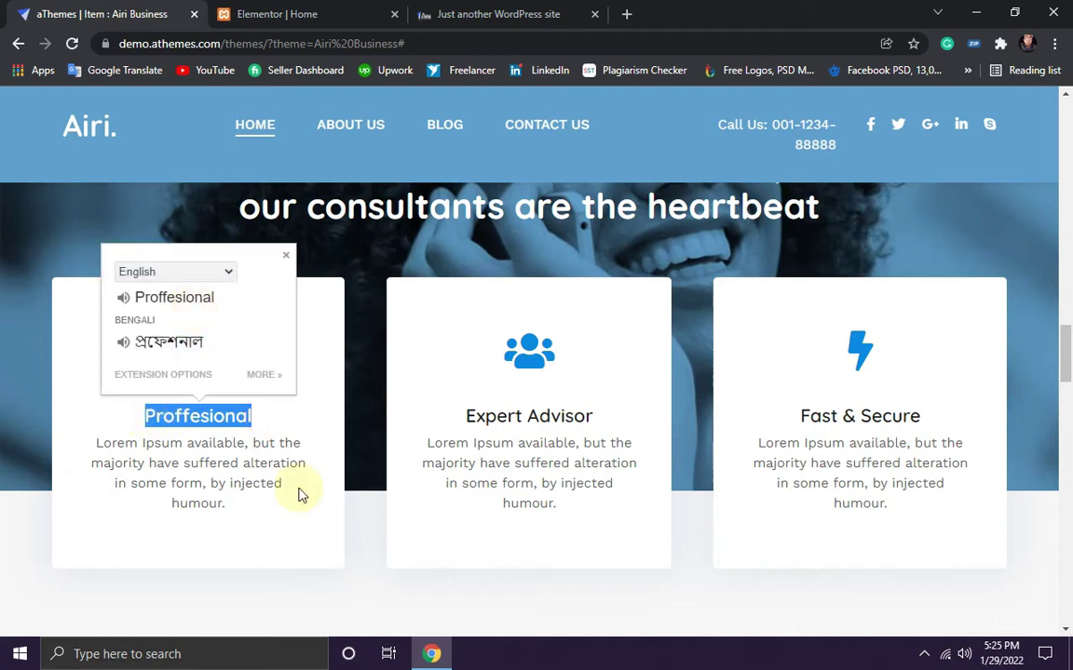
click(284, 14)
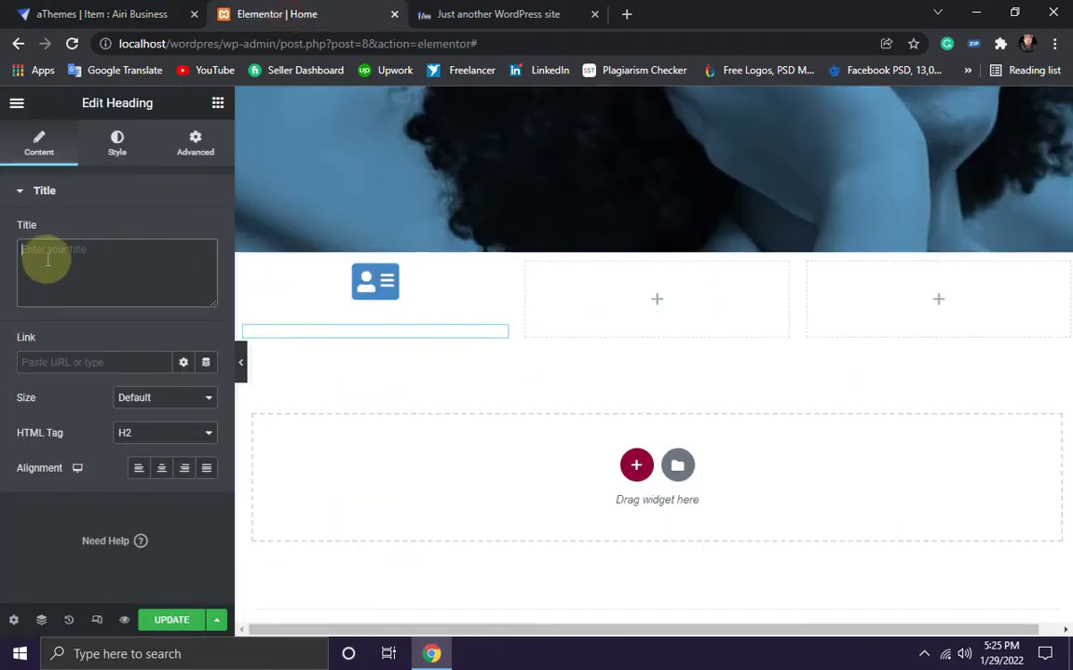
text(Proffesional)
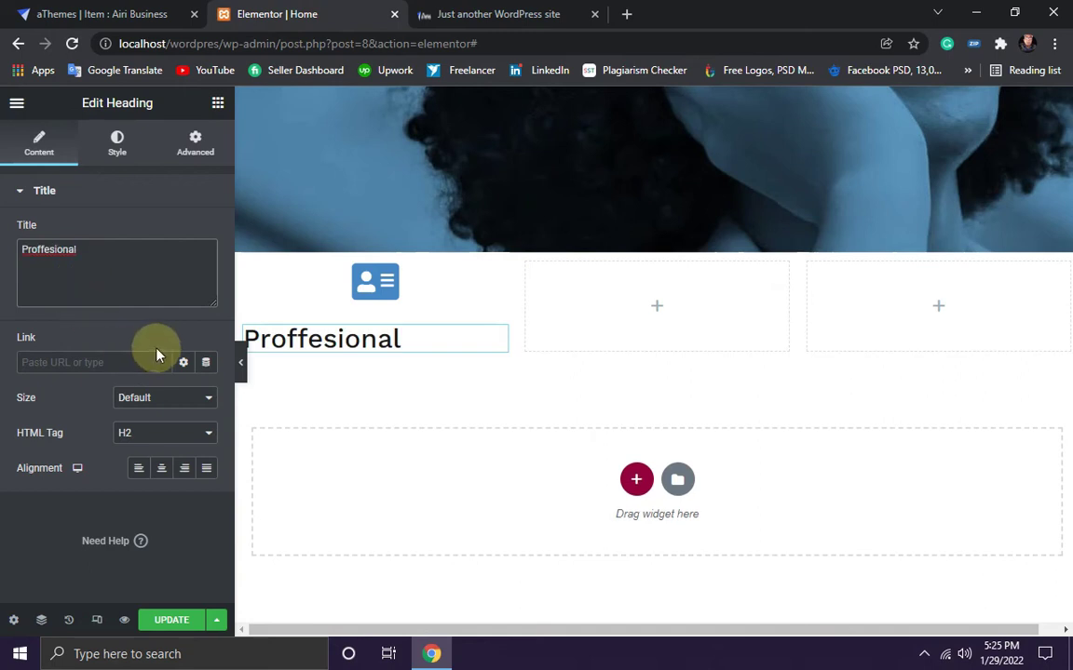
Step: Center the "Proffesional" heading and set its HTML tag to H4
click(161, 470)
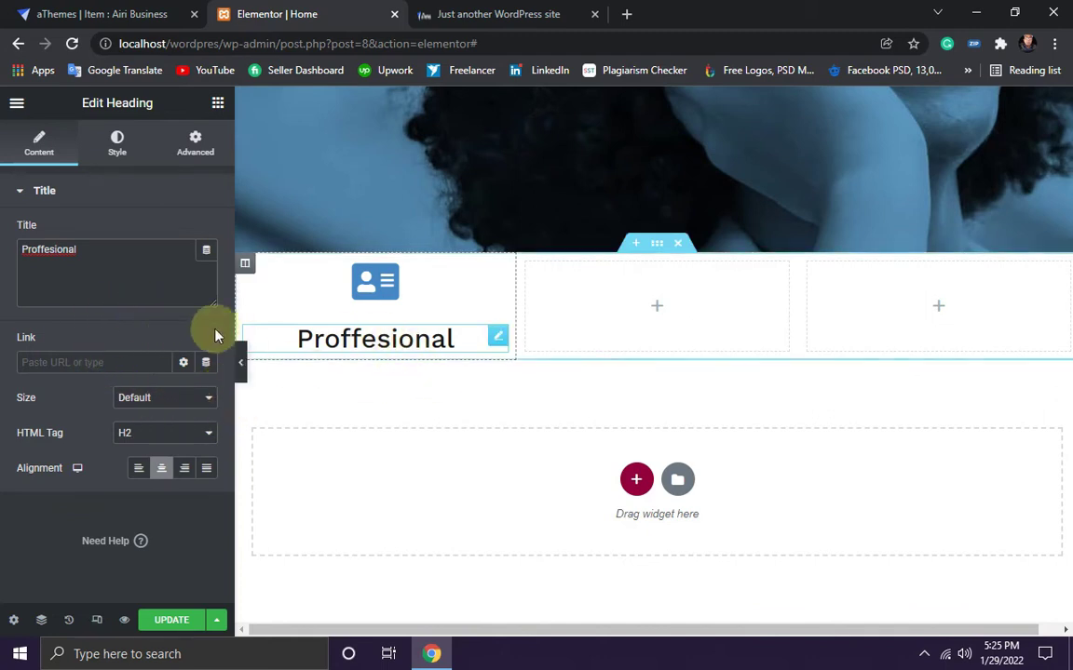
click(207, 435)
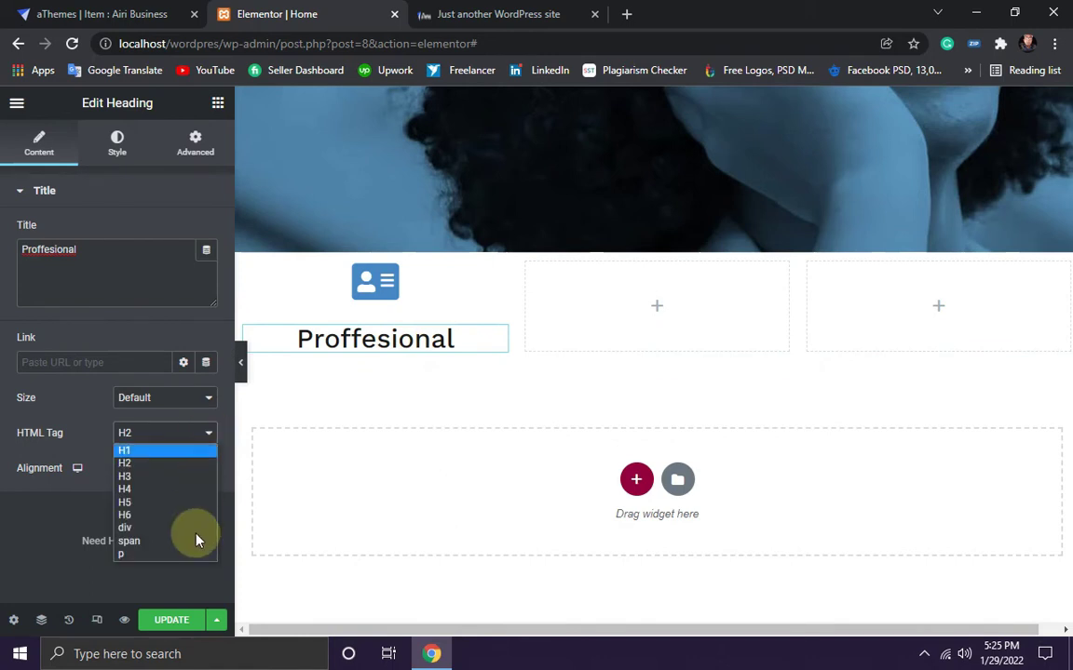
click(134, 490)
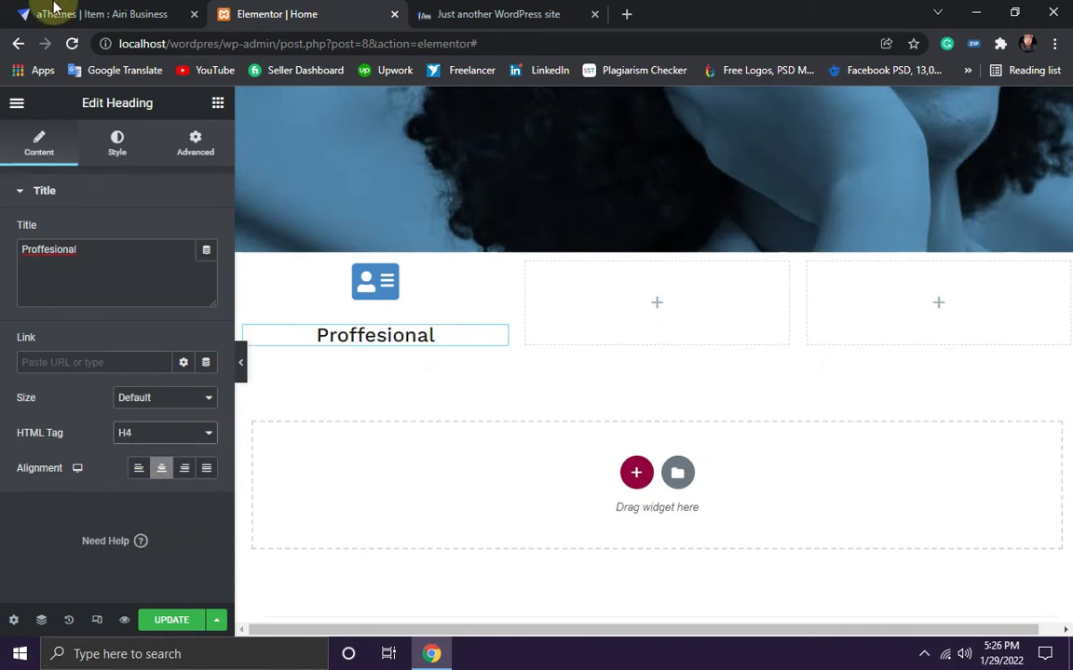
Step: Inspect the "Proffesional" title in the demo's first card to examine its font family, size, weight and color
click(84, 13)
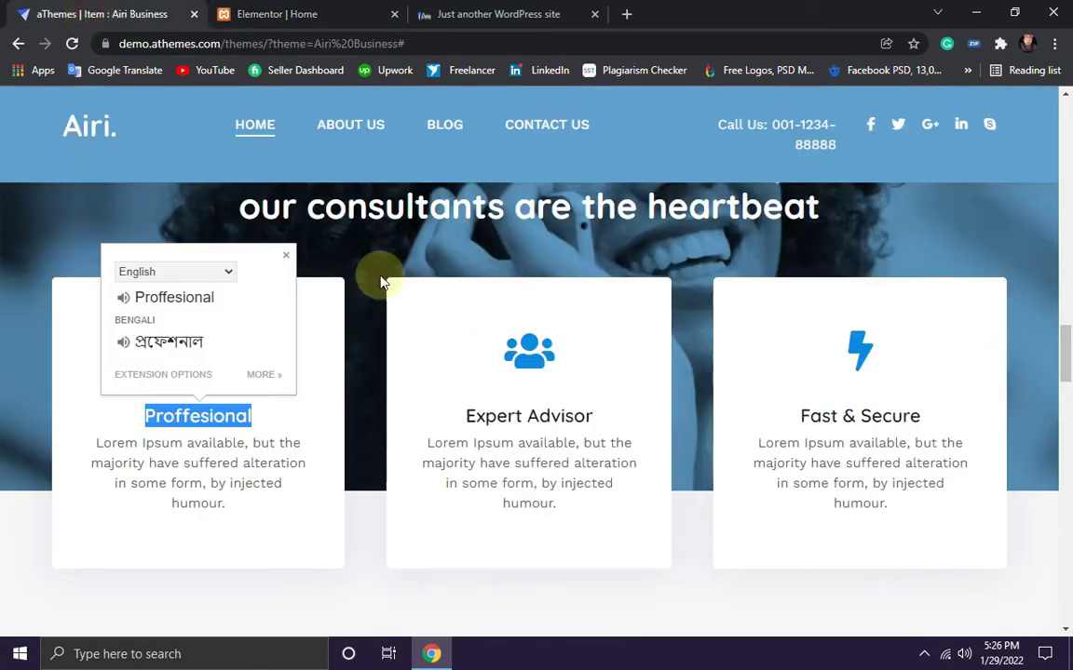
click(316, 315)
scroll(345, 402, down, 1)
drag(264, 333, 147, 332)
right_click(166, 329)
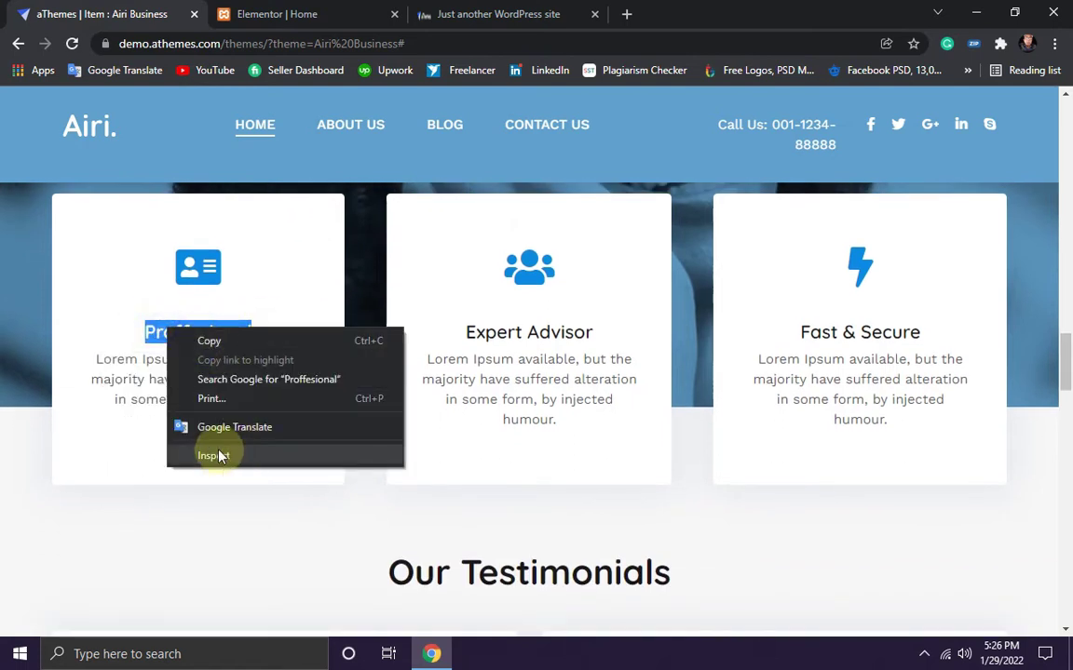
key(Escape)
key(ctrl+shift+i)
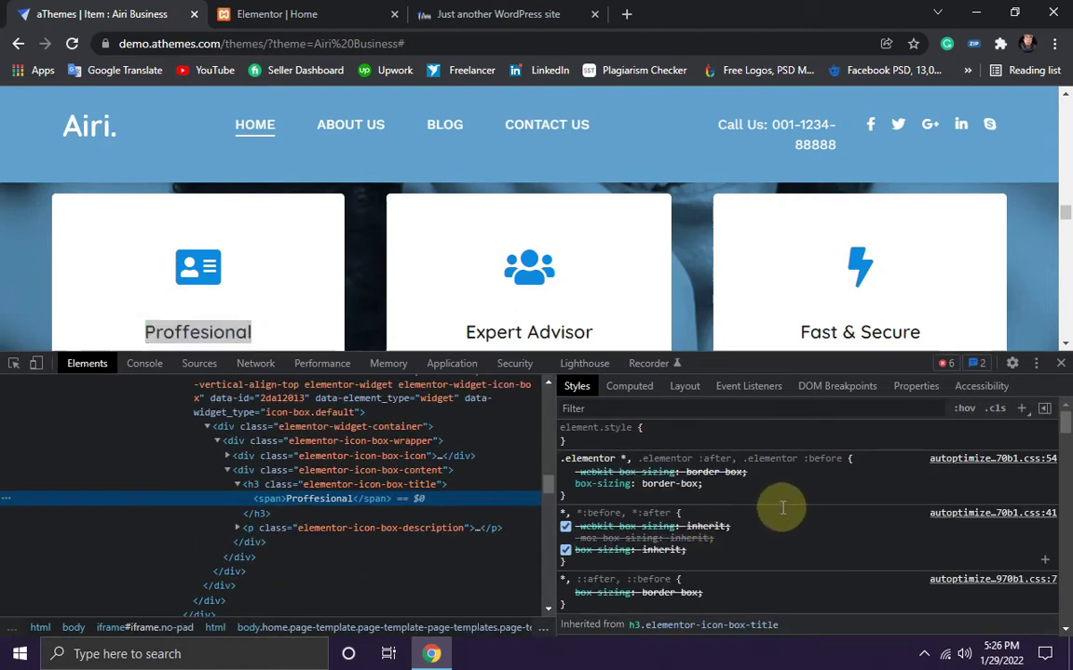
scroll(780, 528, down, 5)
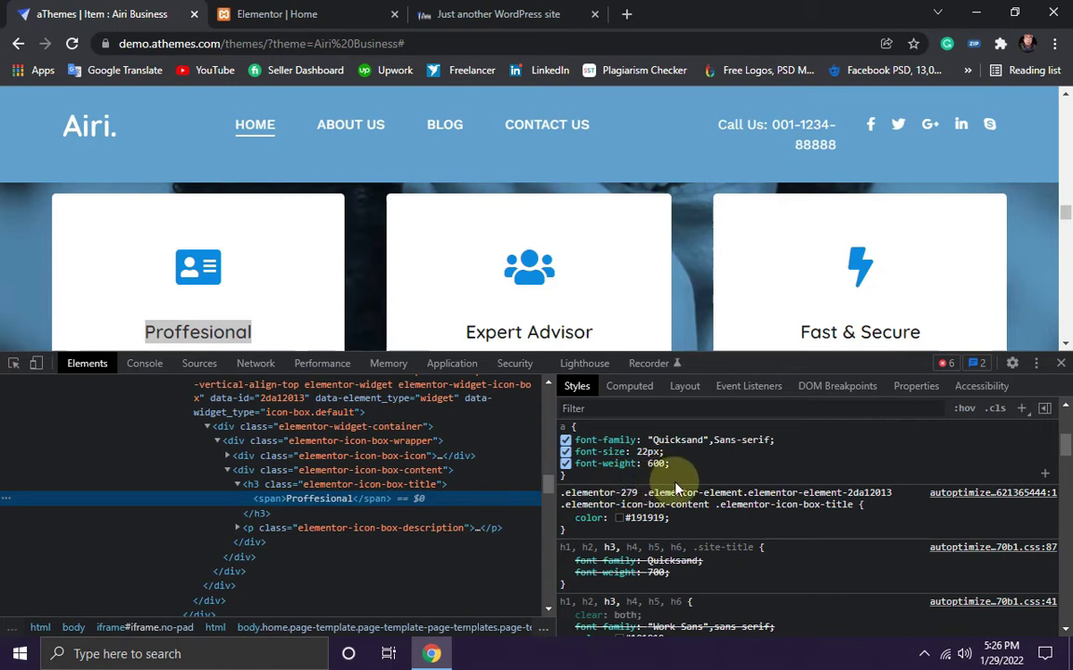
Step: Set the "Proffesional" heading's typography in Elementor to size 22 px and weight 600, rechecking the demo title's styles
click(233, 14)
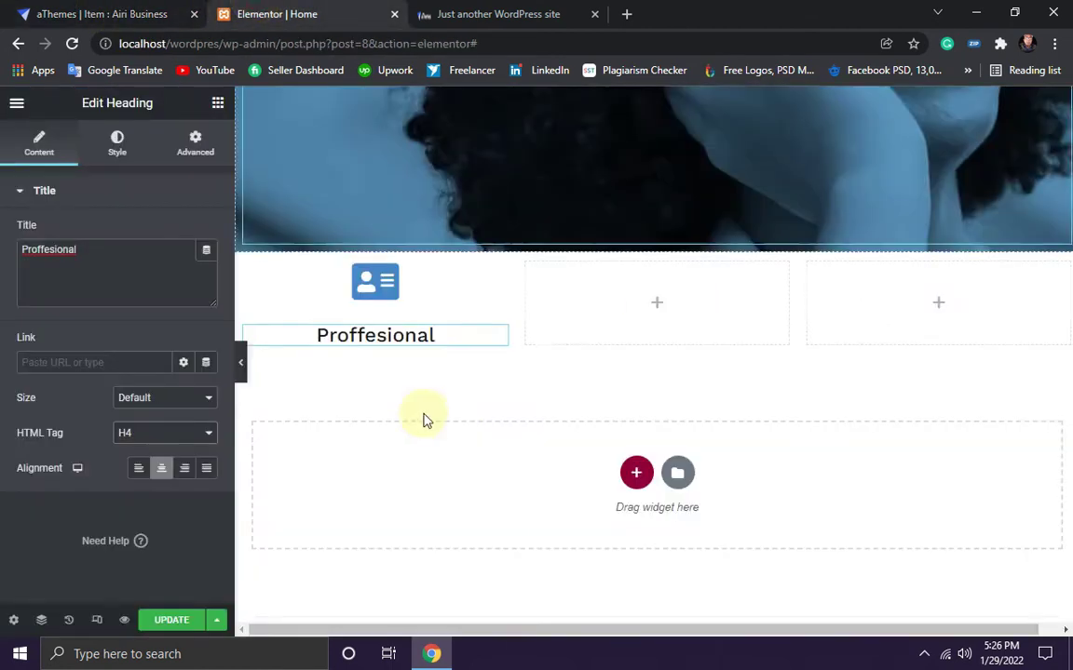
click(116, 146)
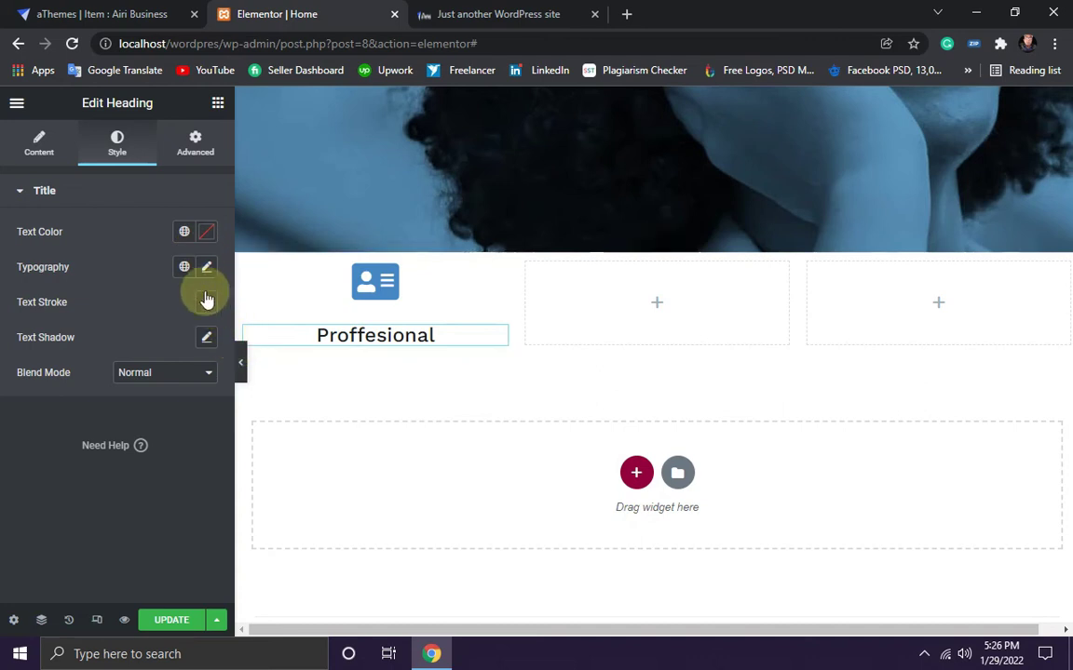
click(206, 272)
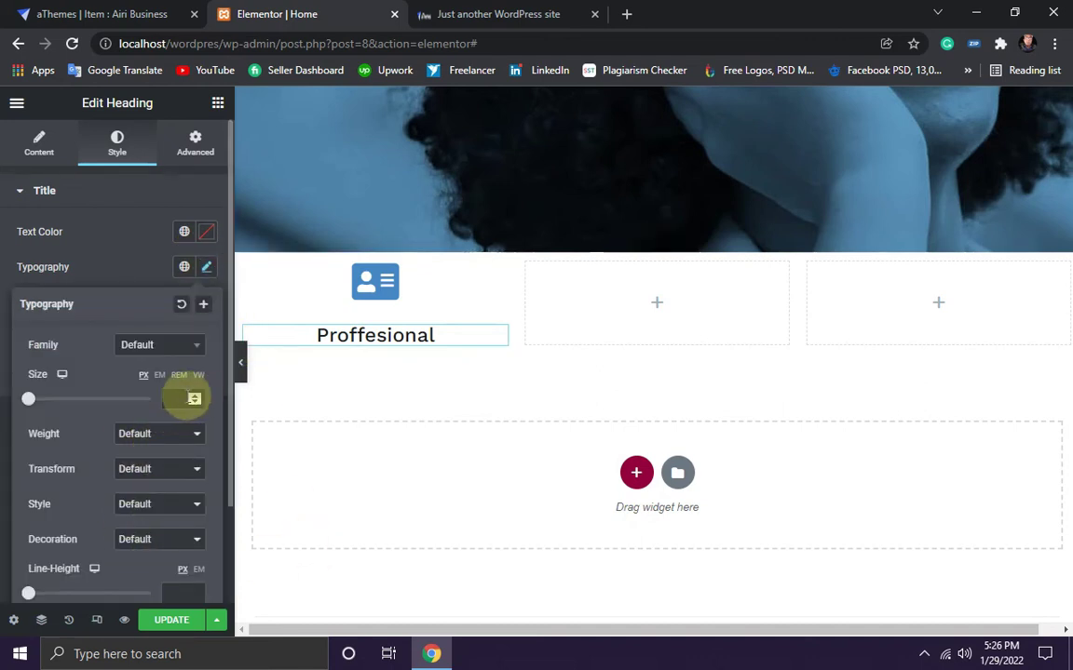
text(22)
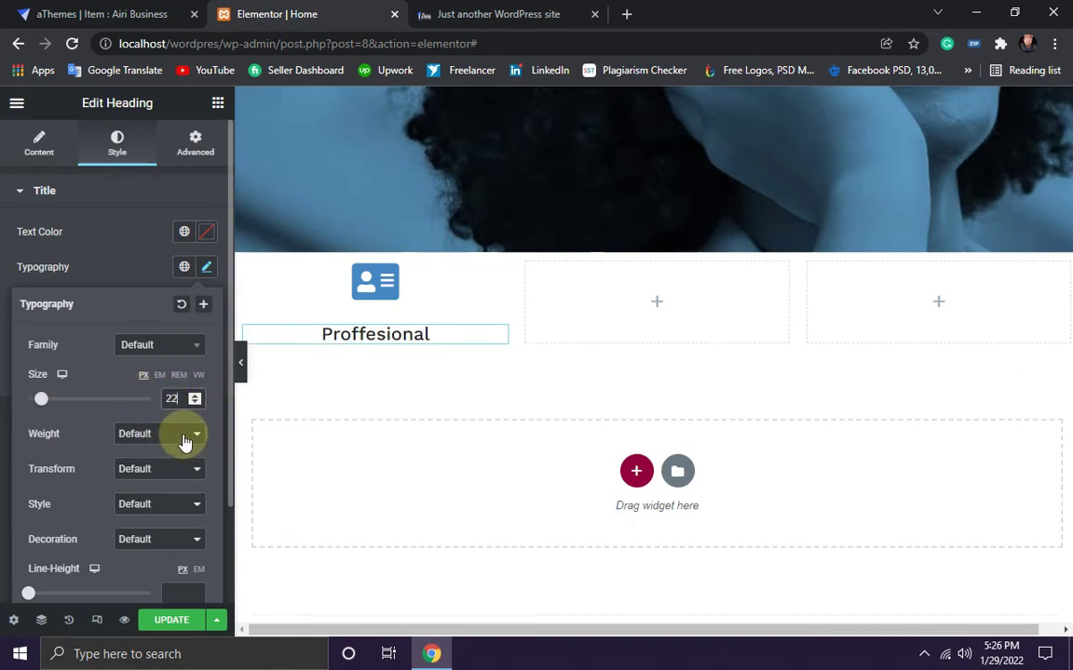
click(184, 435)
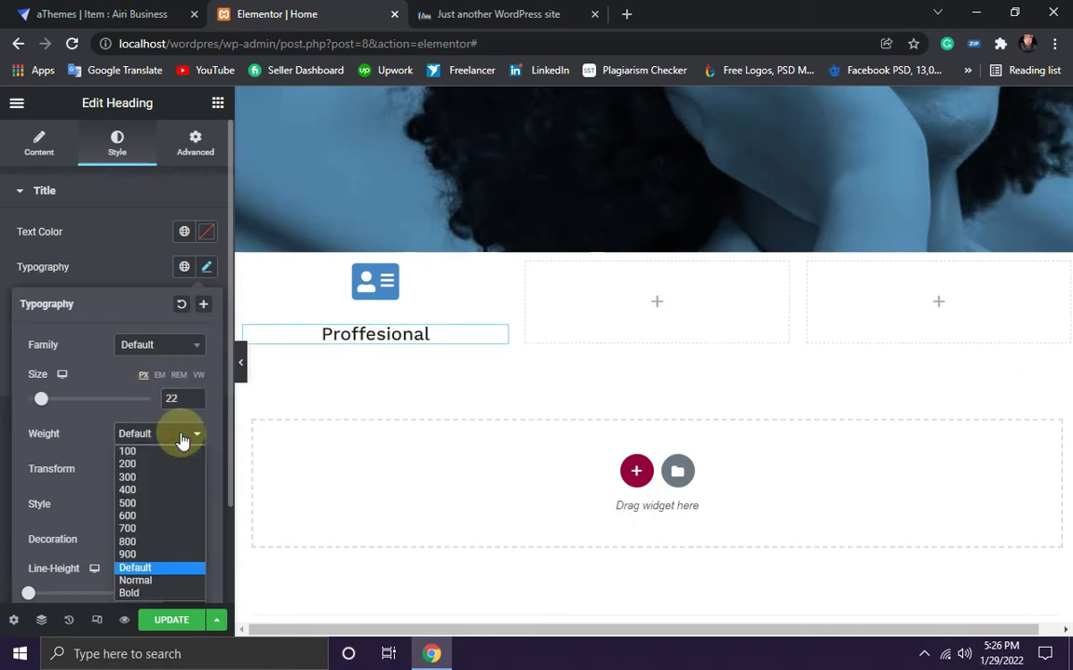
click(144, 517)
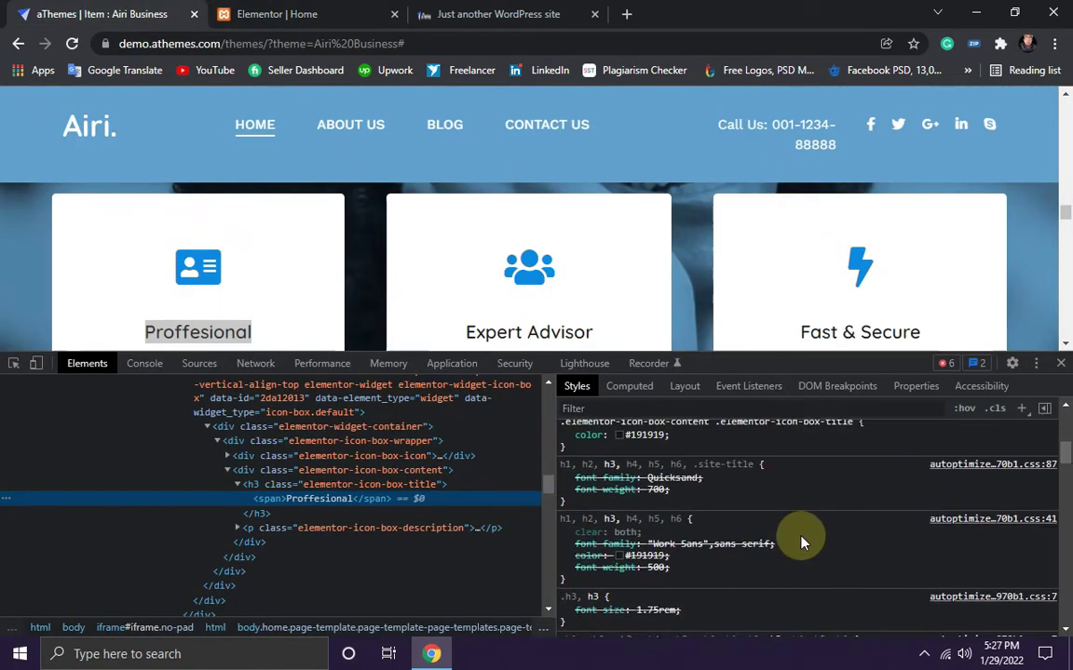
scroll(802, 543, up, 10)
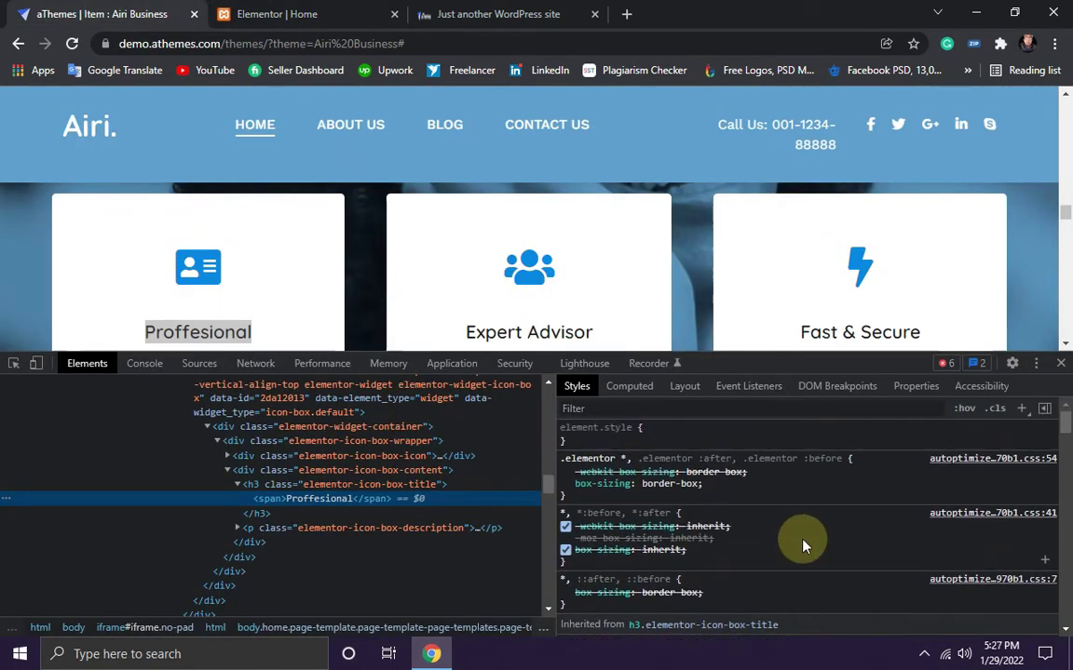
click(260, 13)
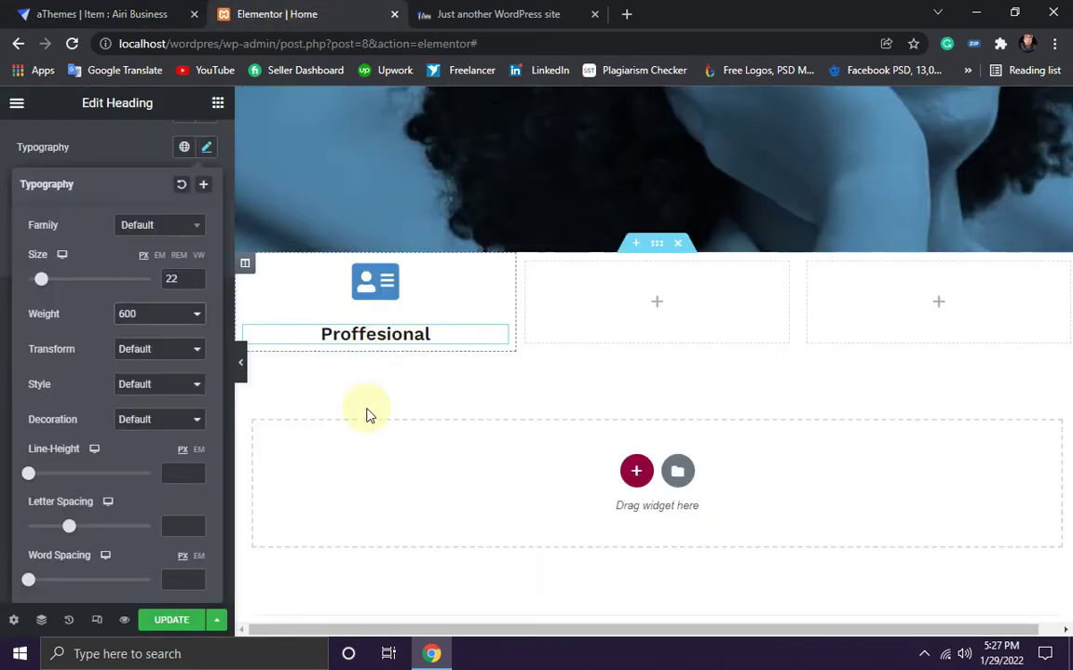
Step: Update the Home page and reload the live site to check the icon and "Proffesional" heading below the banner
click(177, 621)
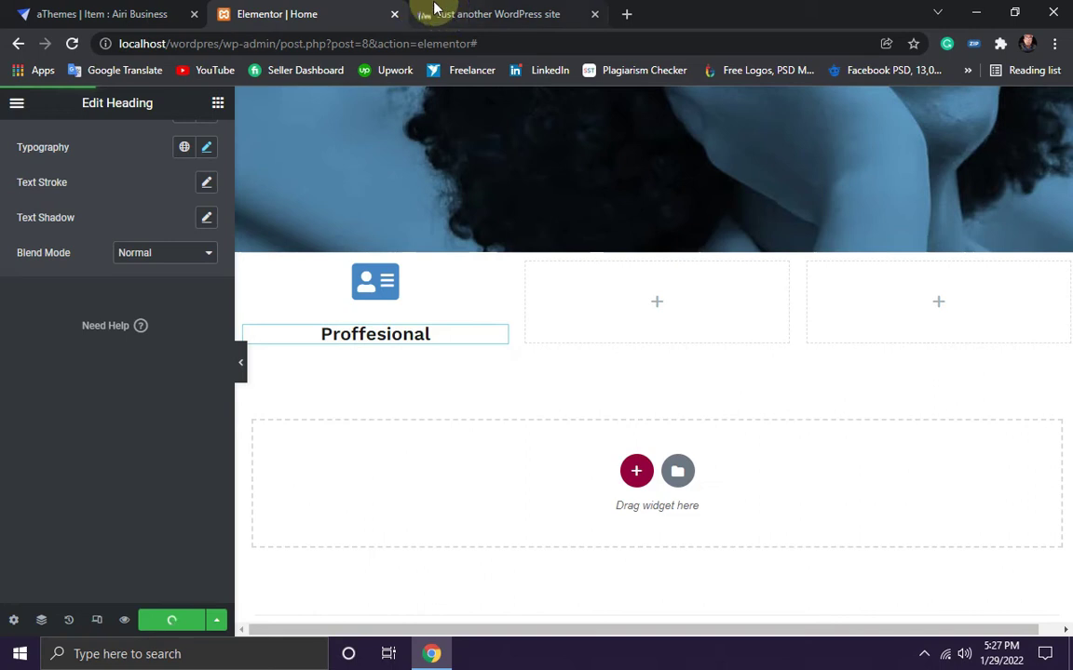
click(480, 11)
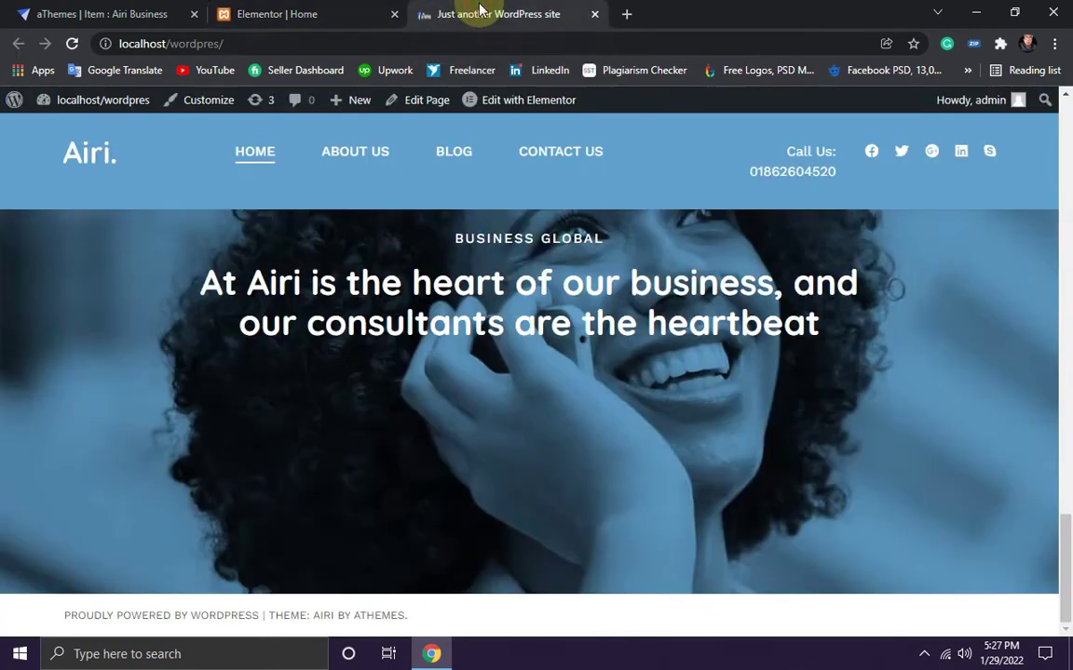
click(71, 47)
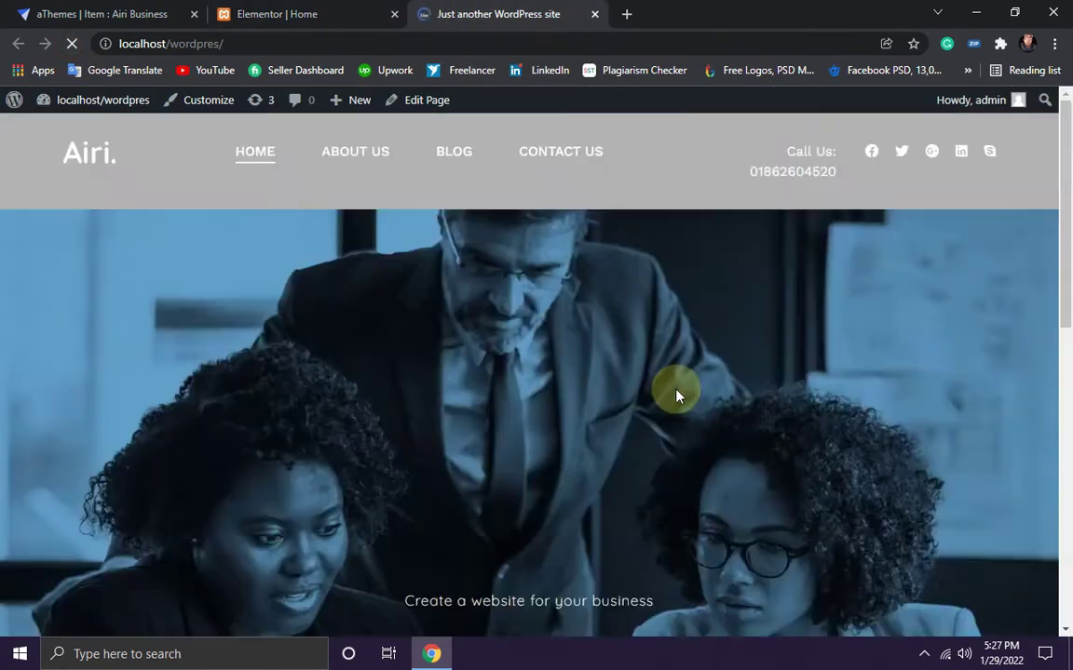
scroll(428, 502, down, 1)
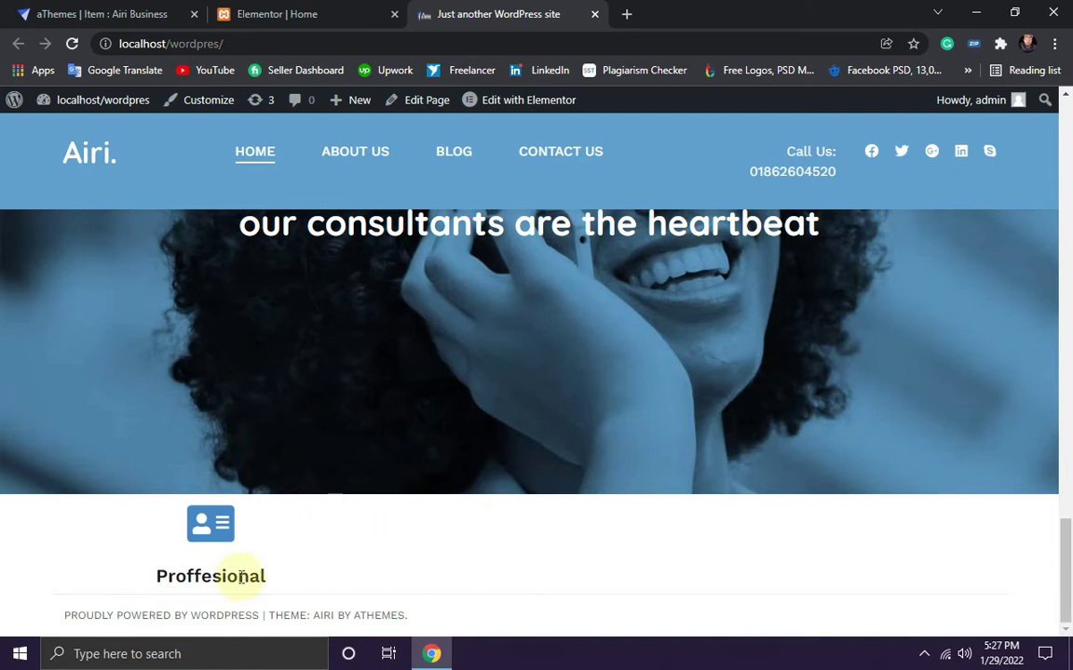
Step: Close the inspector on the Airi Business demo and copy the description text under "Proffesional" in the first card
click(31, 17)
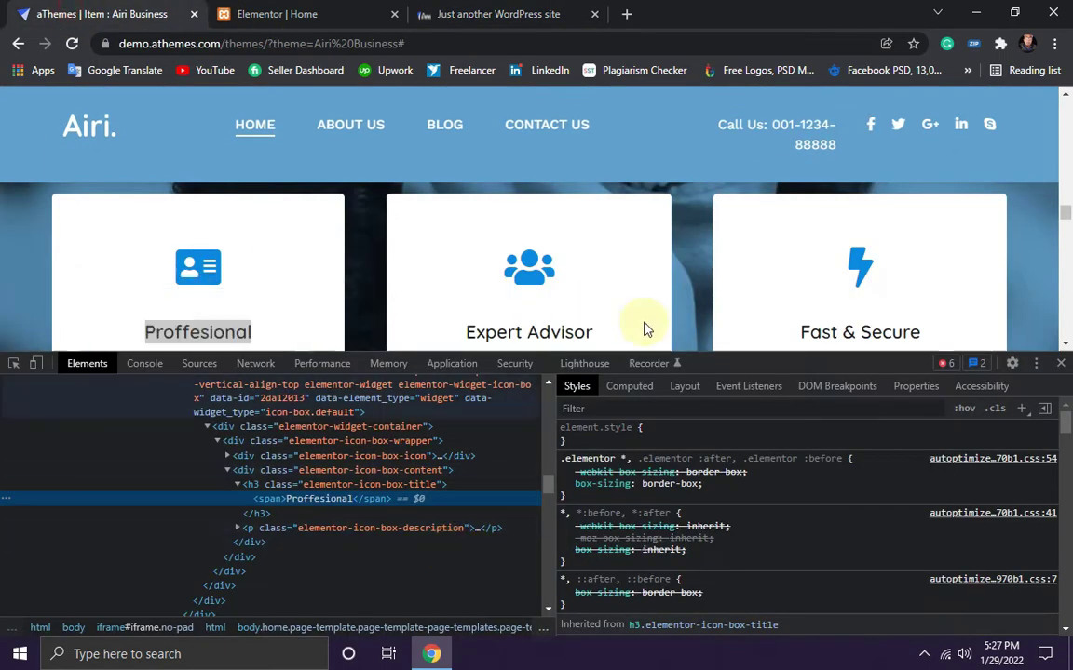
click(1060, 363)
scroll(268, 530, down, 1)
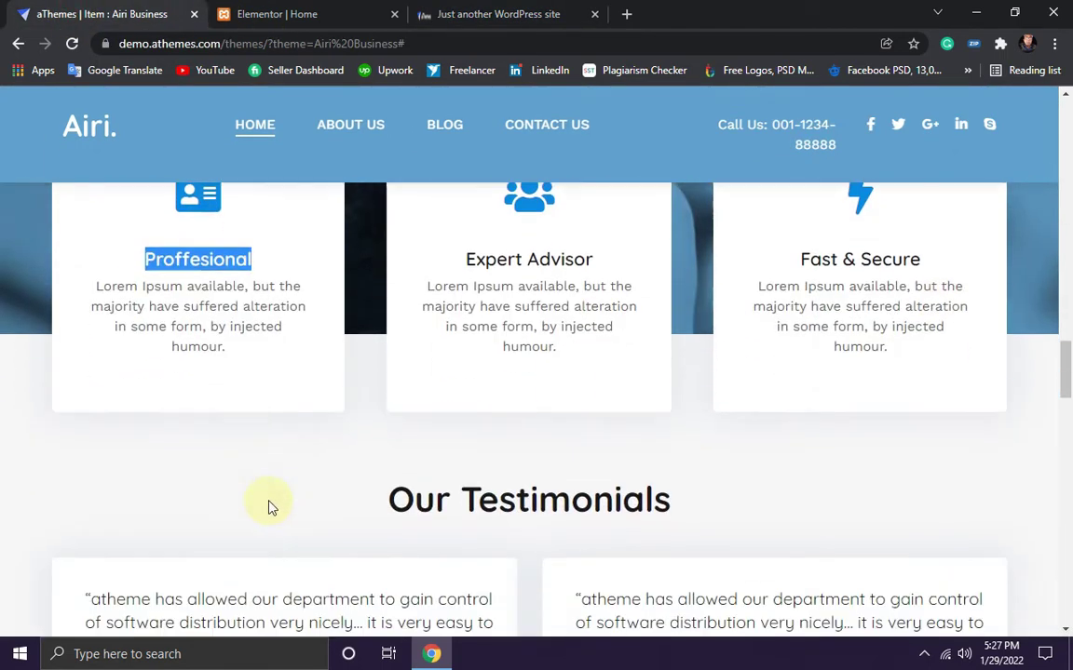
scroll(242, 484, up, 2)
click(262, 535)
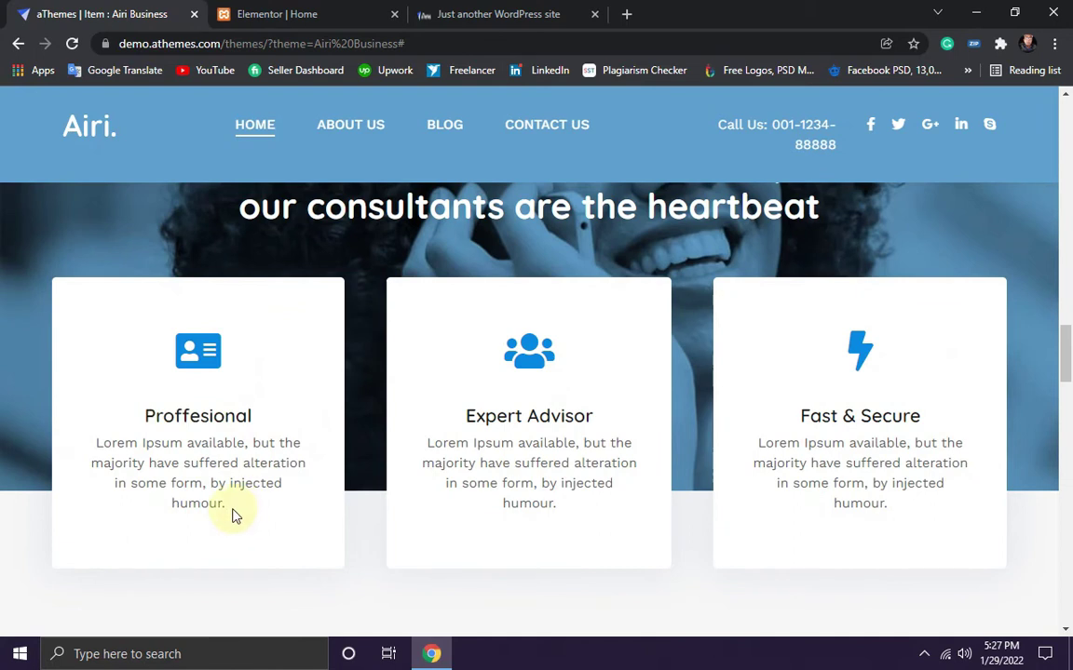
drag(164, 489, 86, 439)
right_click(140, 457)
click(182, 469)
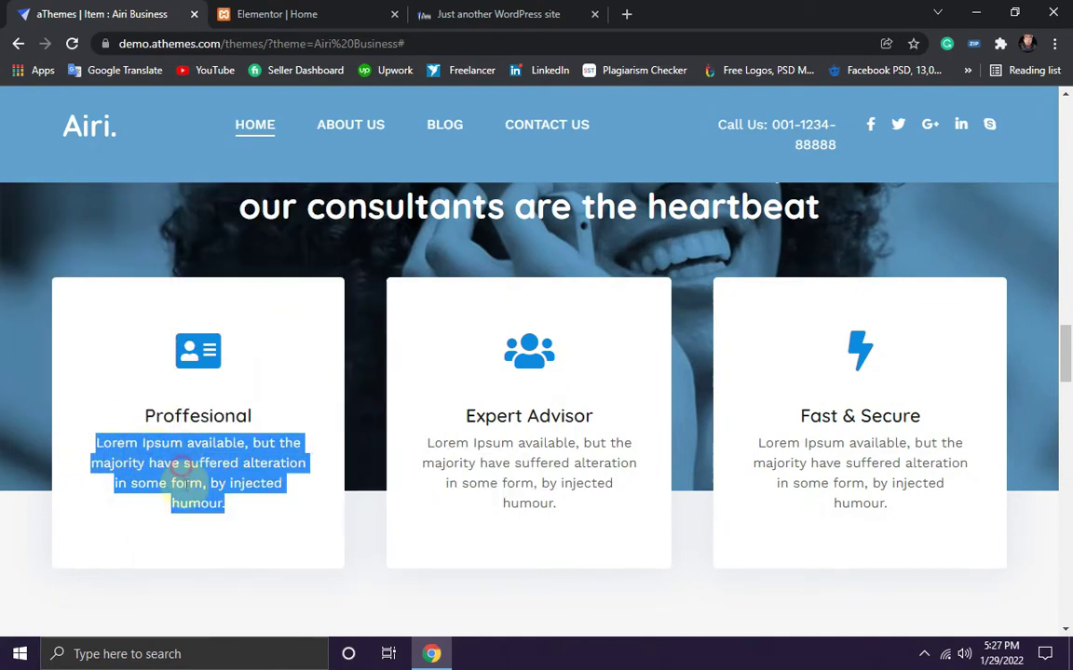
Step: Add a Heading below "Proffesional" in Elementor and replace its title with the copied "Lorem Ipsum available, but the majority…" description
click(274, 14)
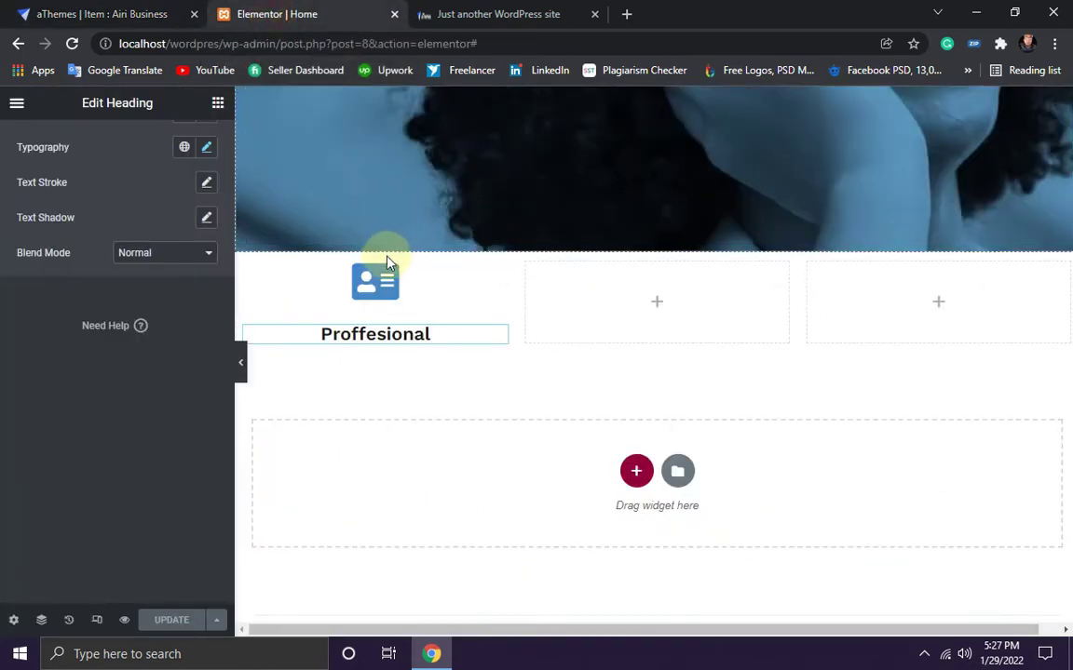
scroll(532, 388, up, 1)
scroll(533, 387, down, 1)
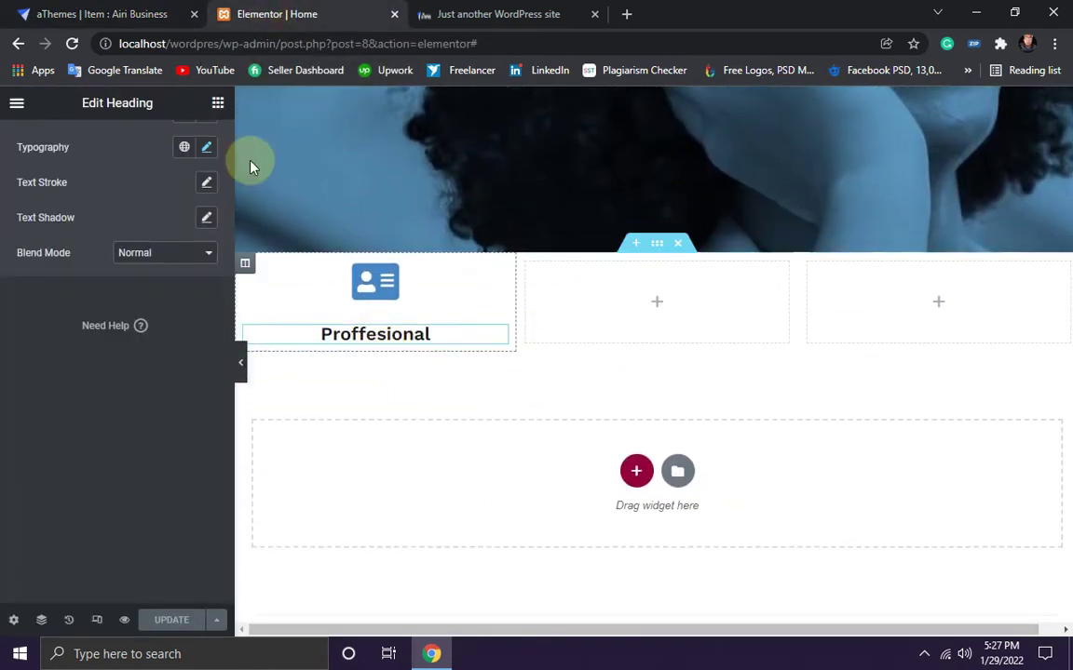
click(218, 104)
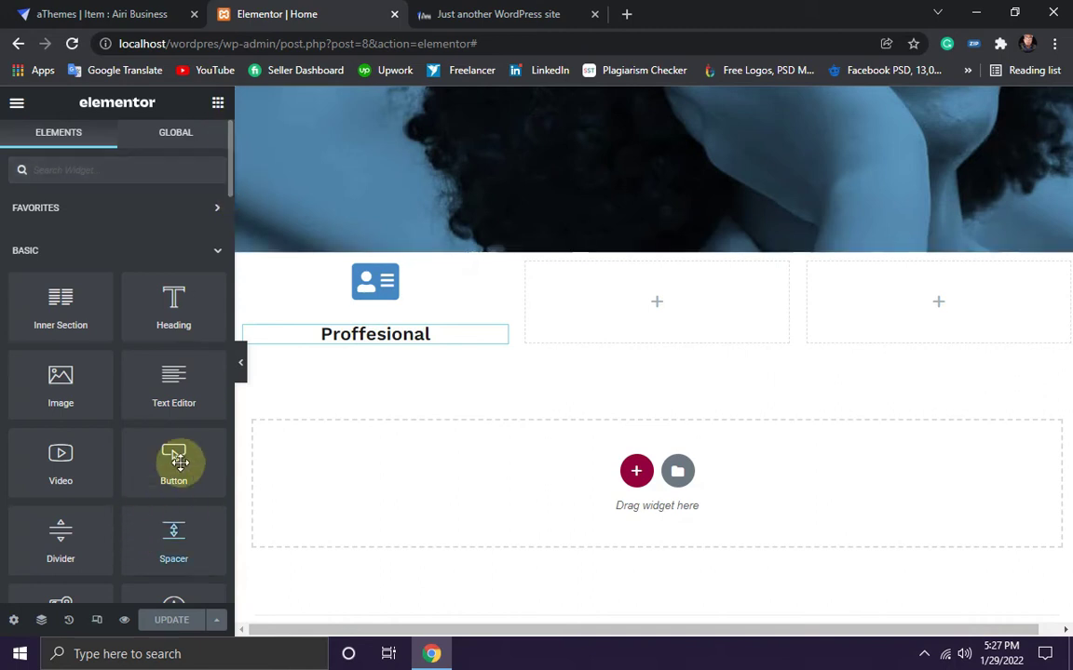
drag(173, 314, 370, 347)
drag(151, 251, 20, 252)
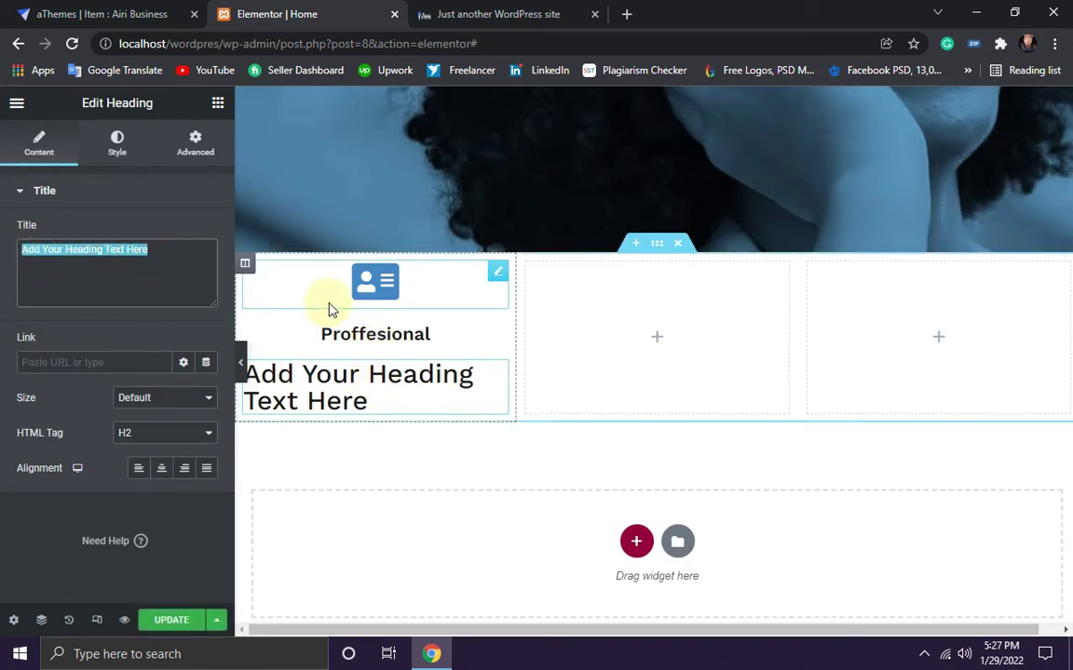
key(ctrl+v)
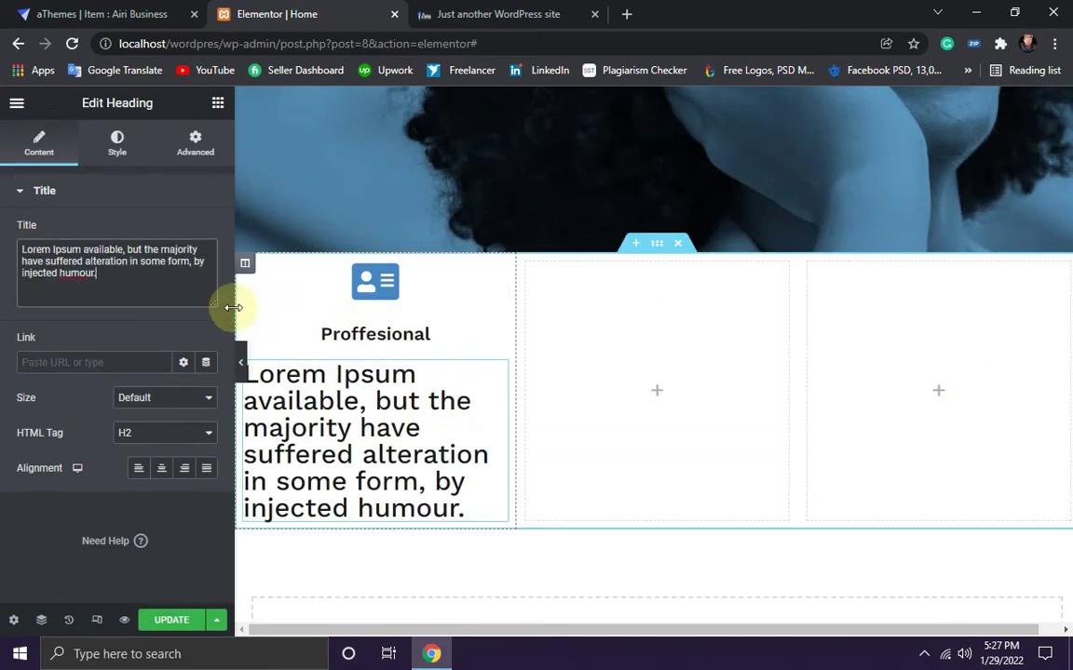
Step: Set the description heading's HTML tag to p and center it
click(189, 438)
click(128, 554)
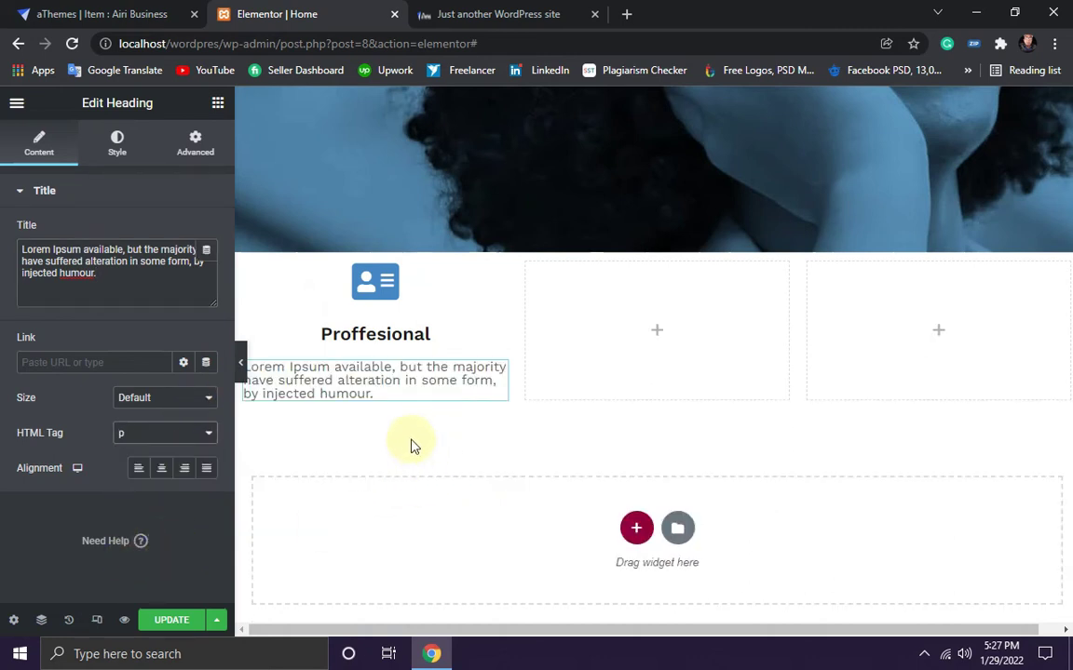
click(162, 472)
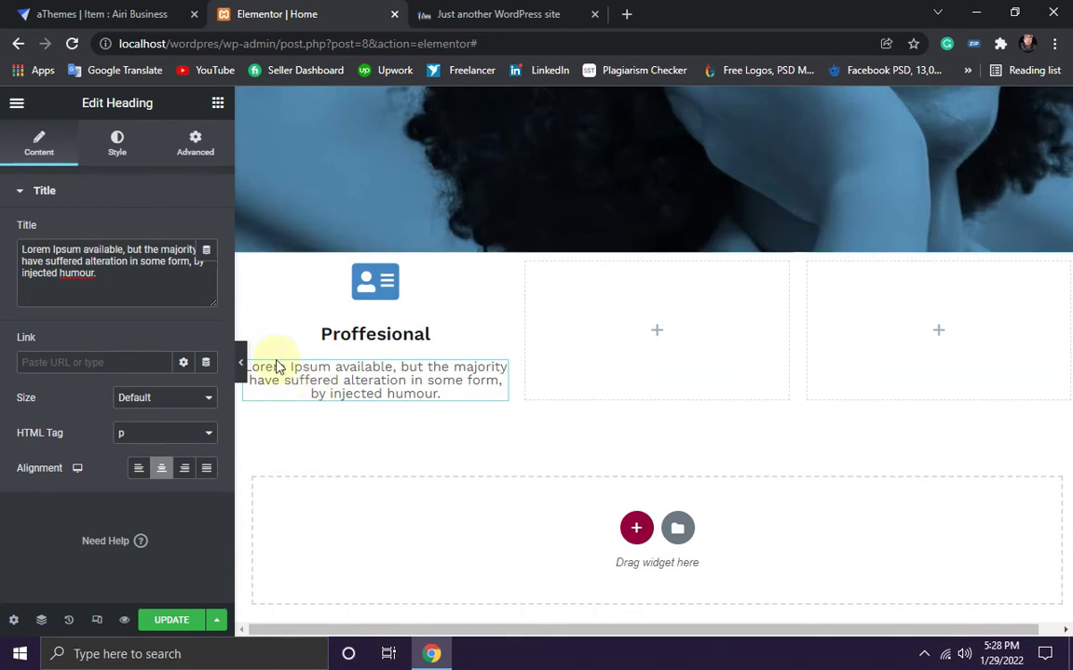
Step: Unlink the description's padding values, set right padding to 40 px and left to 50 px, and update the page
click(192, 152)
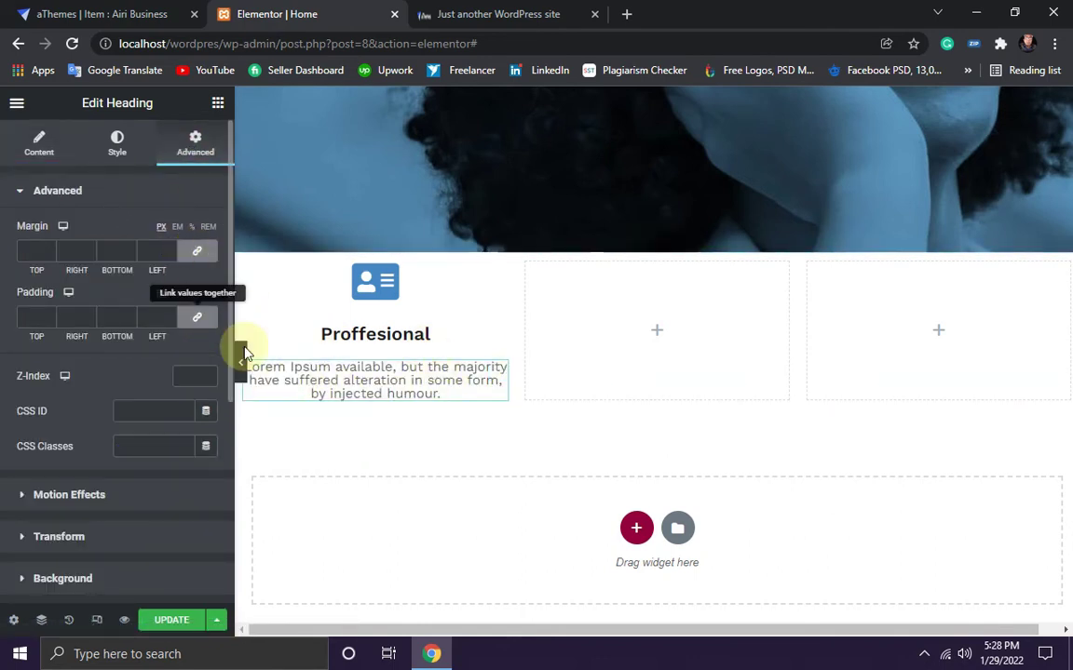
click(199, 320)
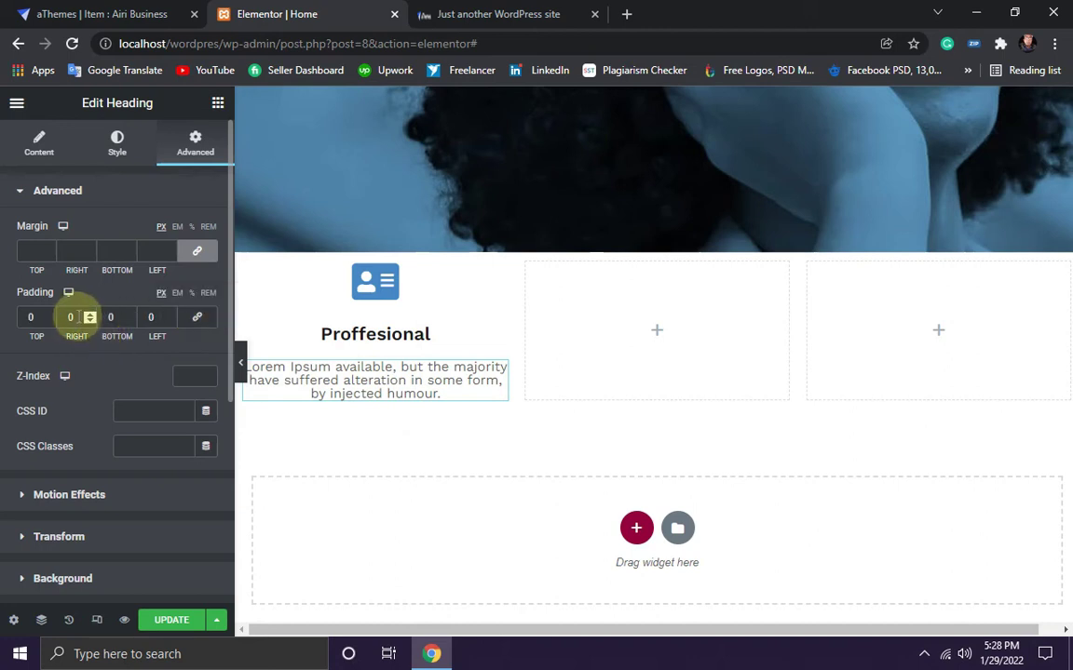
drag(90, 318, 91, 318)
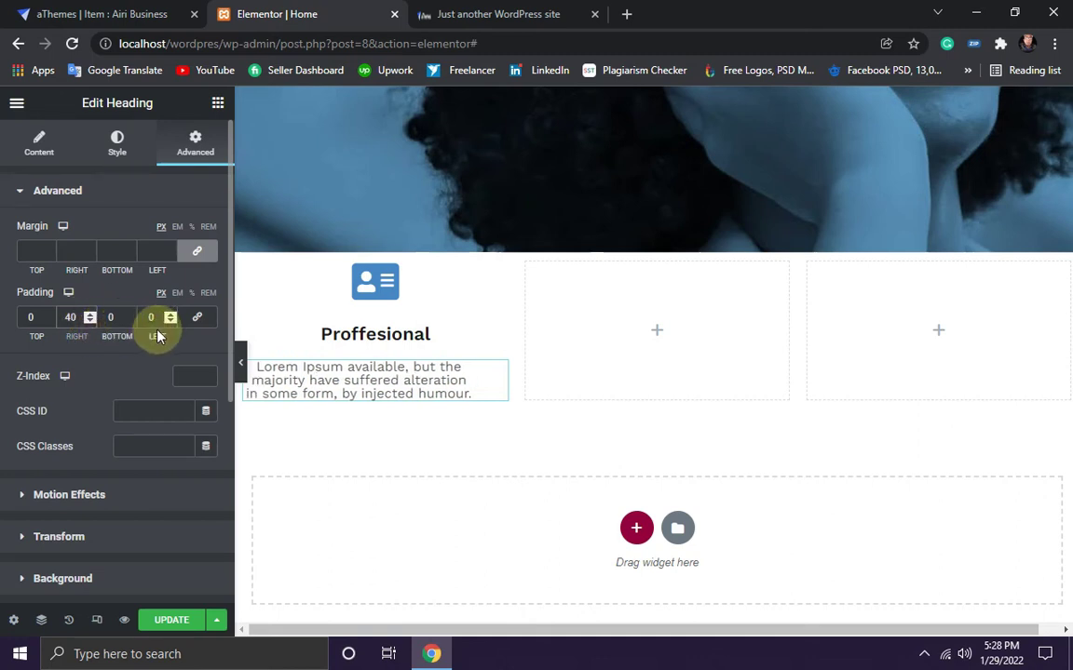
drag(172, 319, 172, 318)
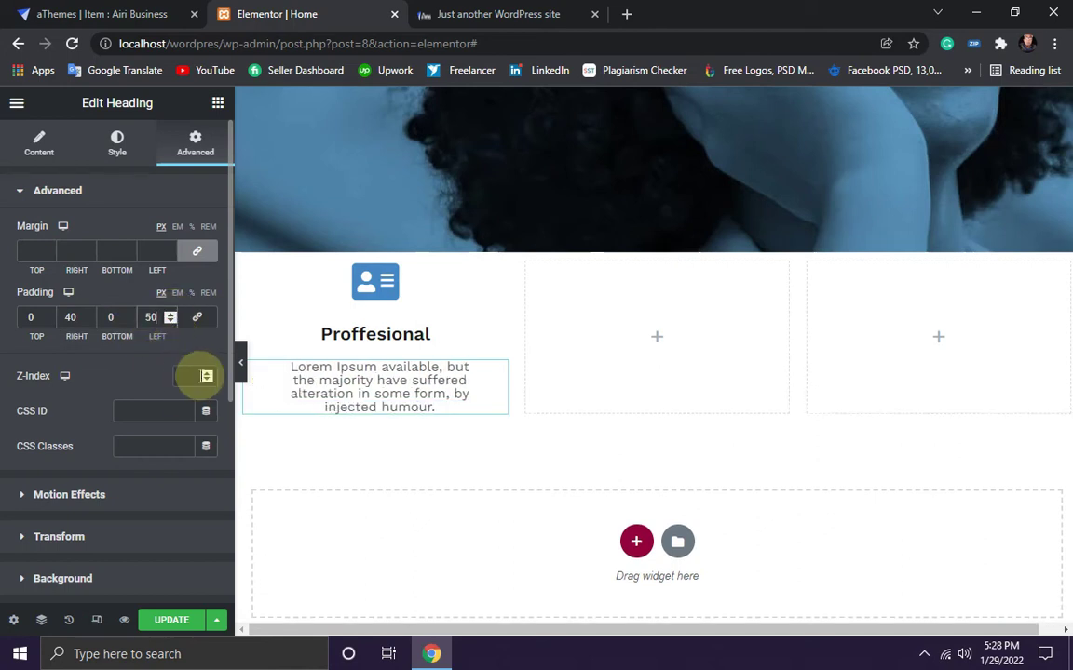
click(173, 622)
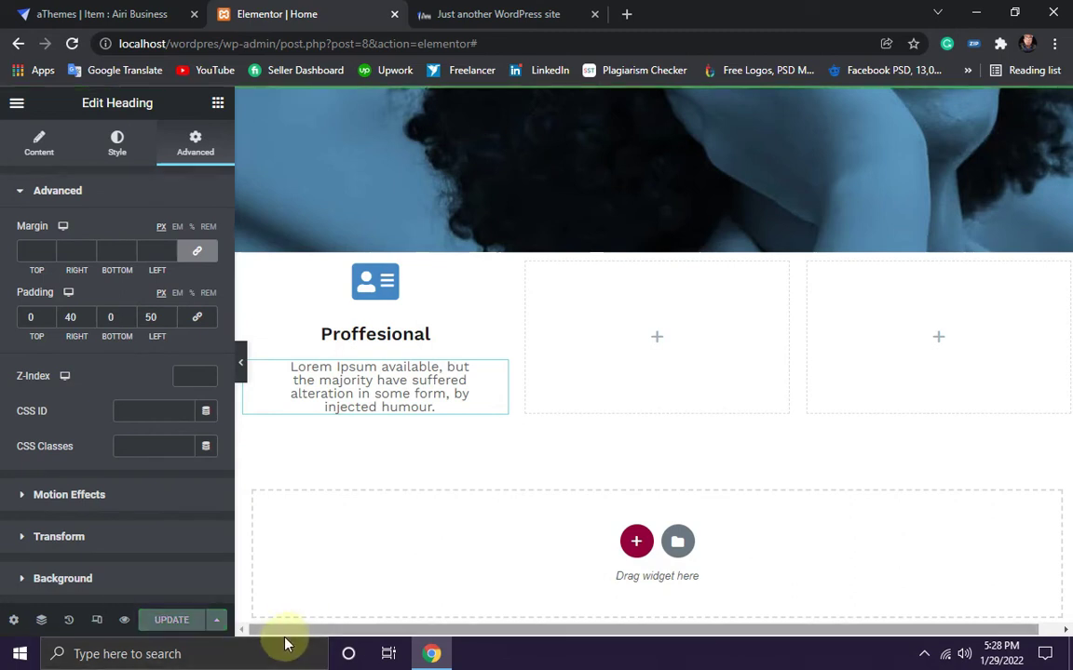
Step: Reload the live site and compare the first card's icon, title and description layout with the Airi Business demo
click(457, 21)
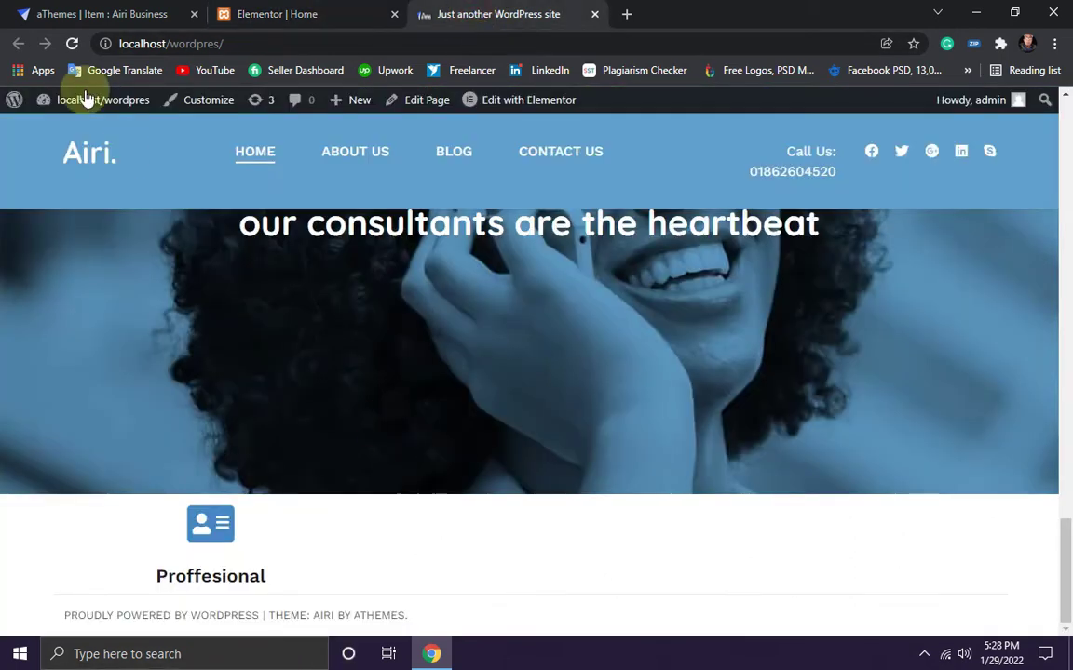
click(74, 44)
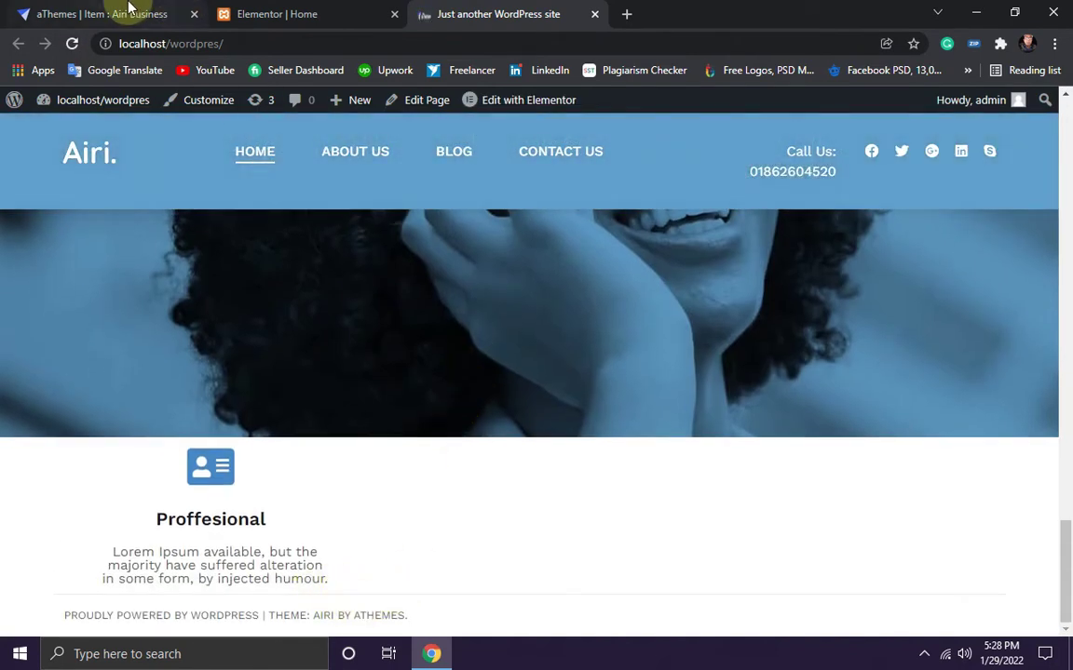
click(98, 14)
click(302, 505)
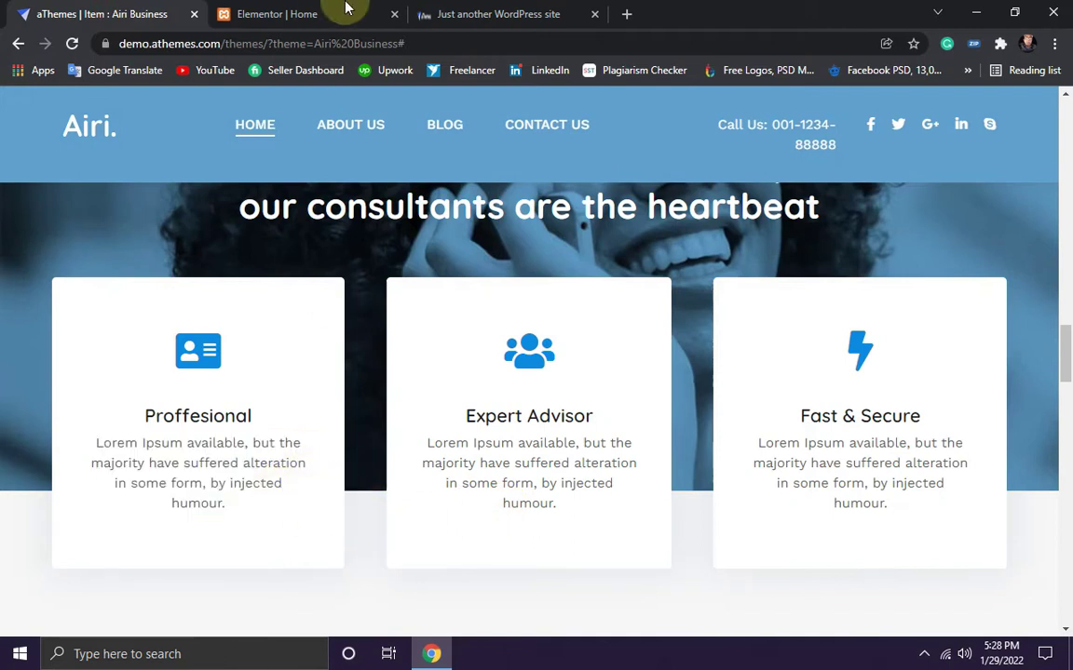
click(300, 17)
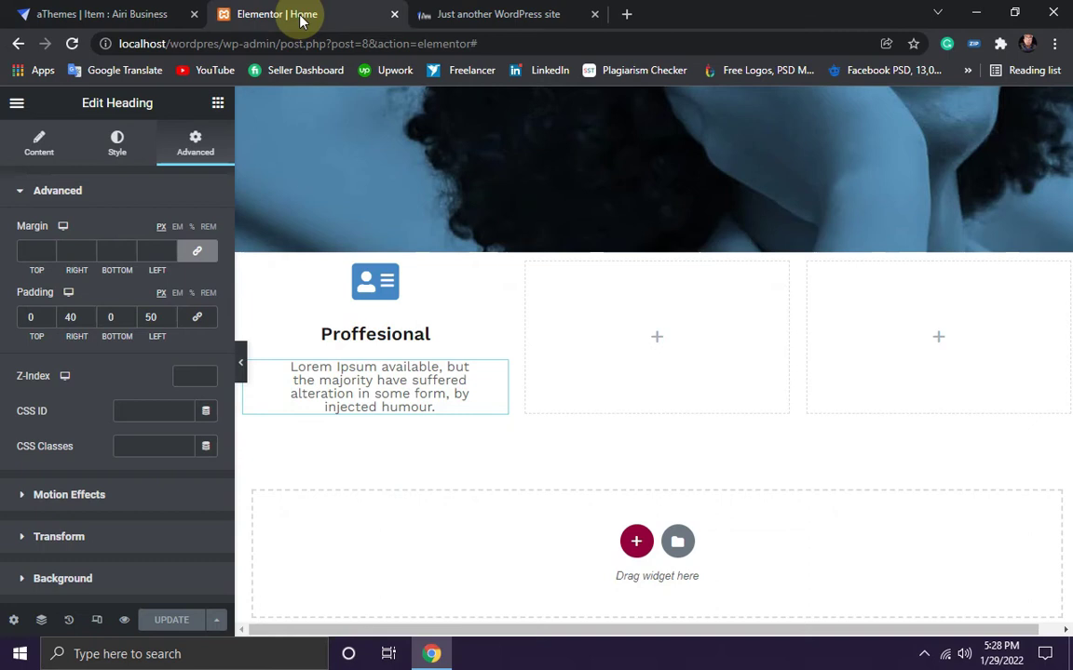
click(508, 11)
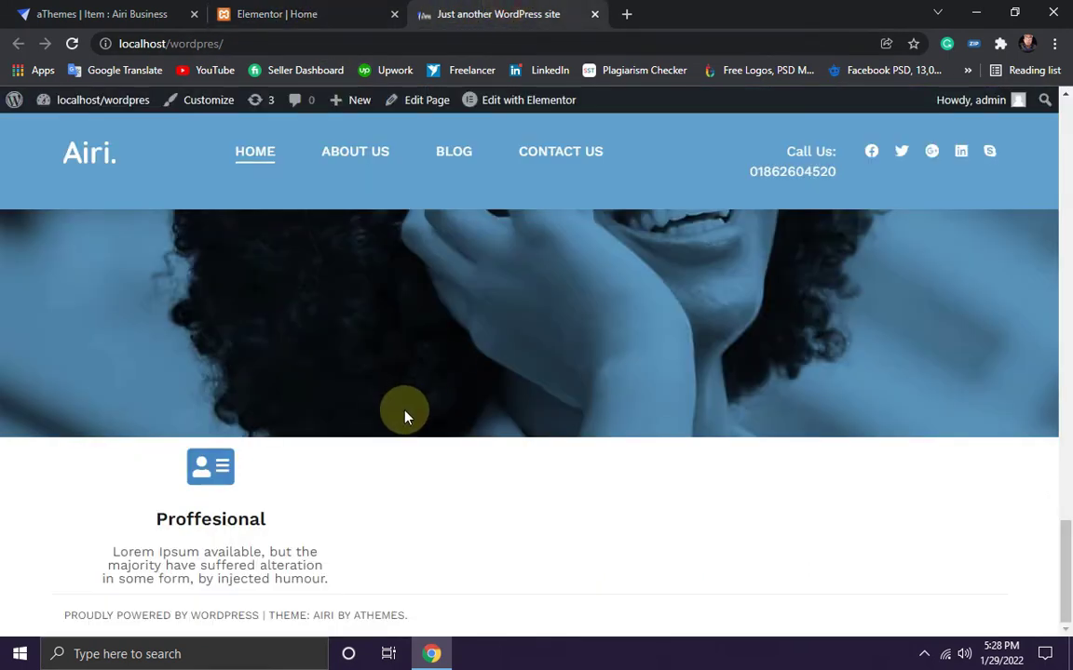
click(149, 14)
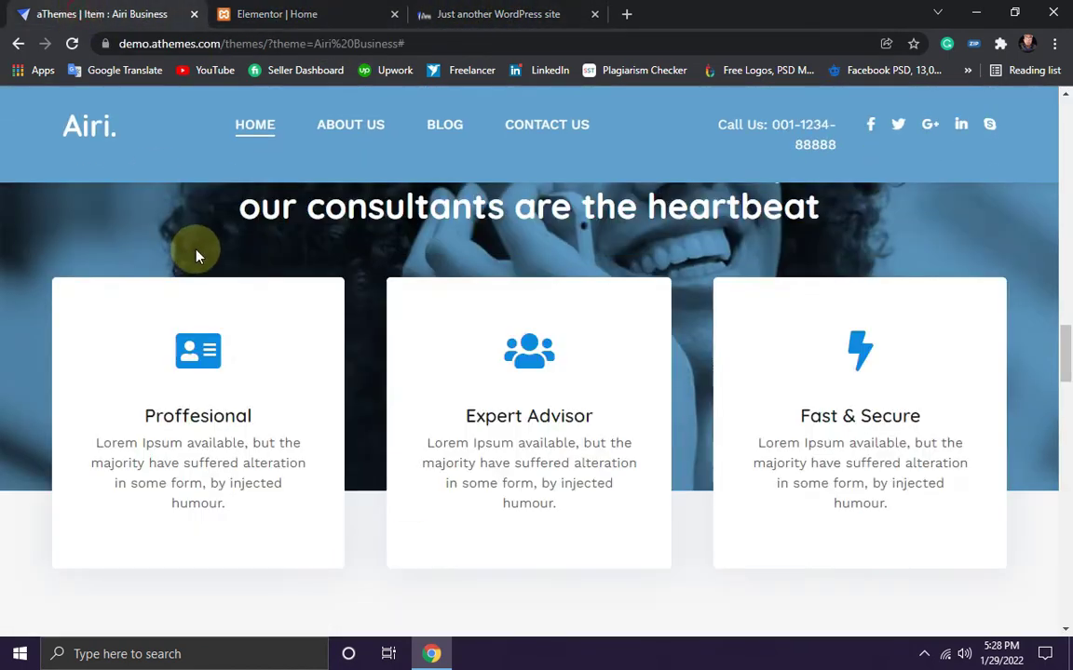
click(275, 14)
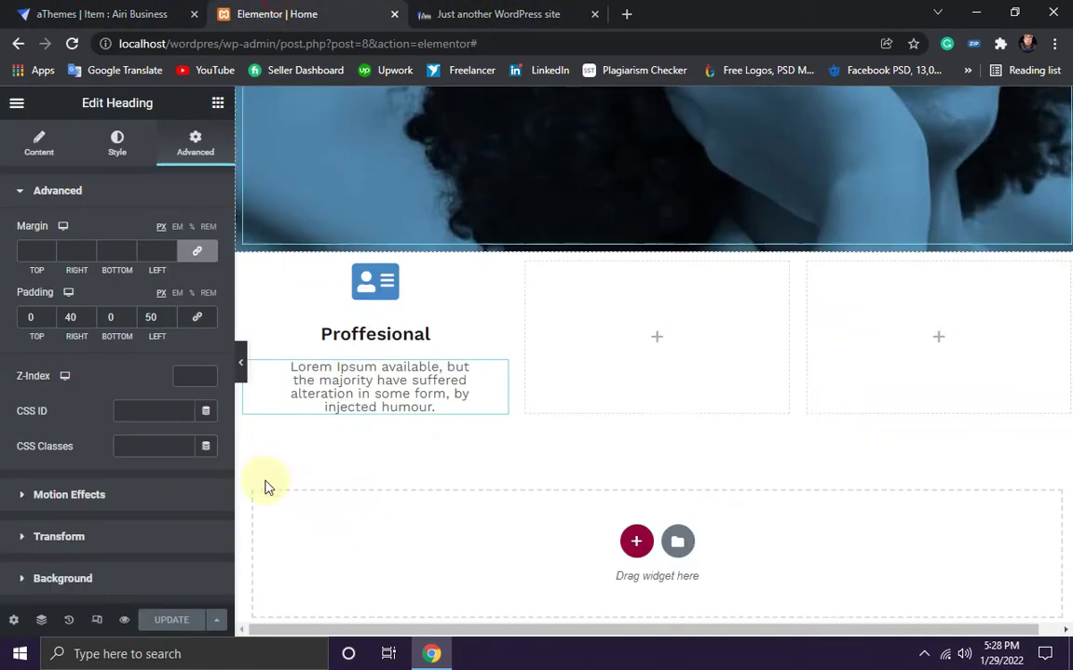
Step: Set the description heading's right padding to 50 px and update the page
click(90, 313)
click(89, 314)
click(89, 314)
click(89, 313)
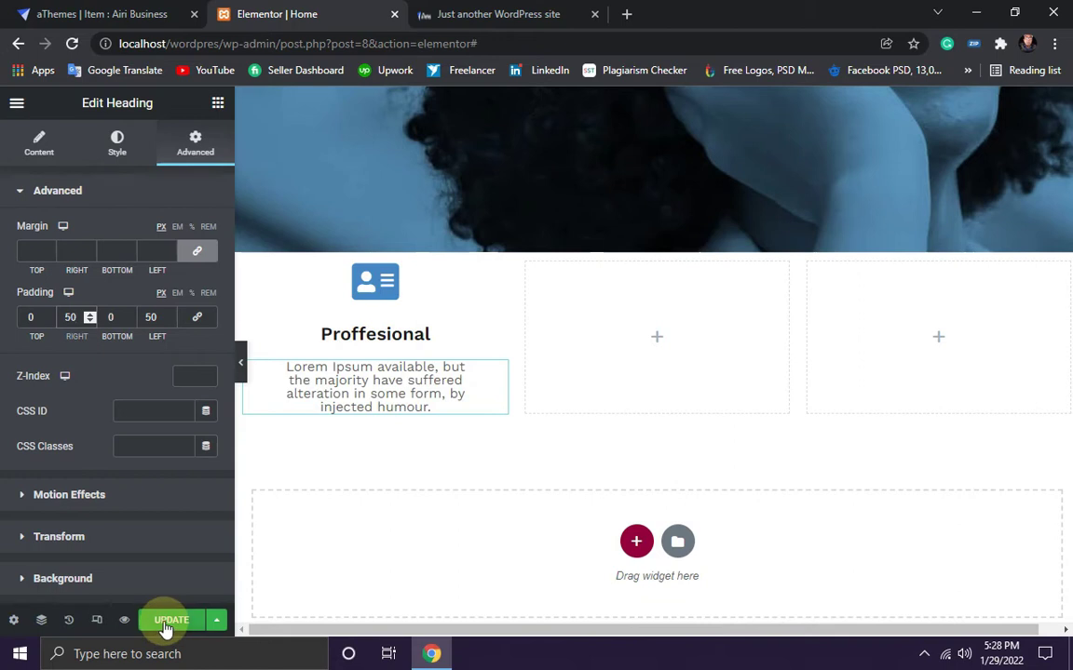
click(183, 621)
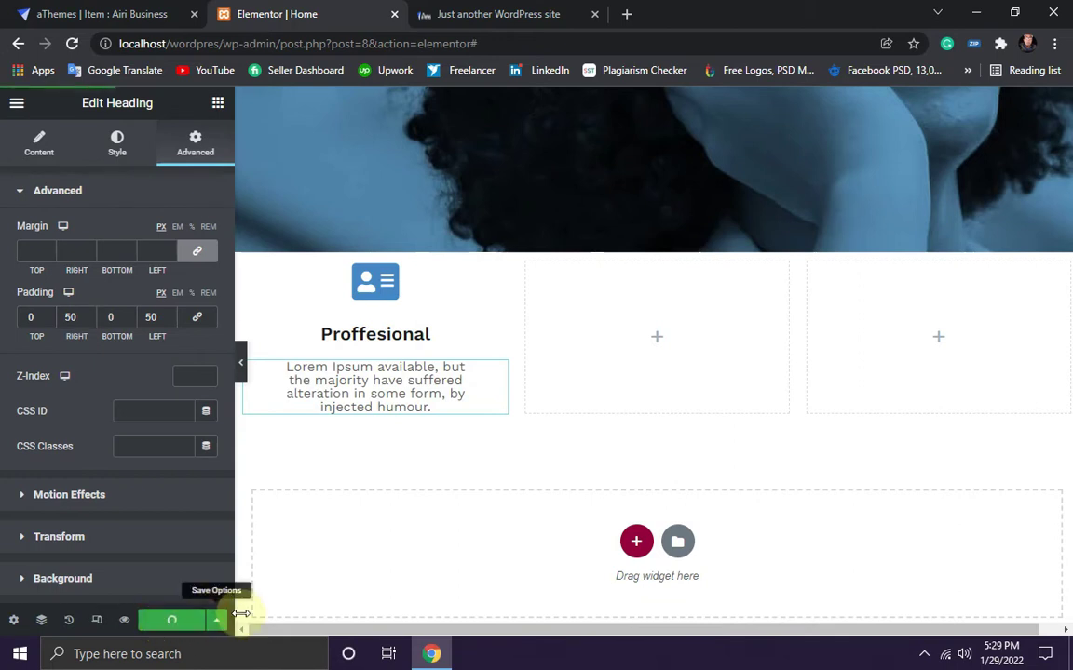
Step: Reload the live site and check how the "Proffesional" description wraps, returning to its settings in the Elementor editor
click(472, 11)
click(72, 44)
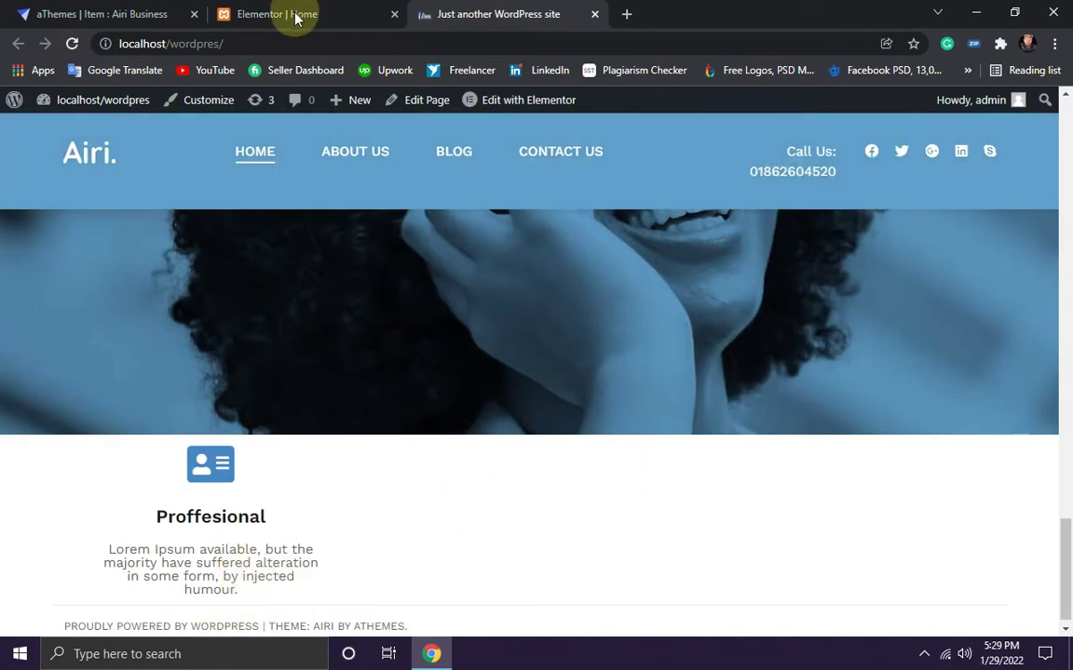
click(242, 13)
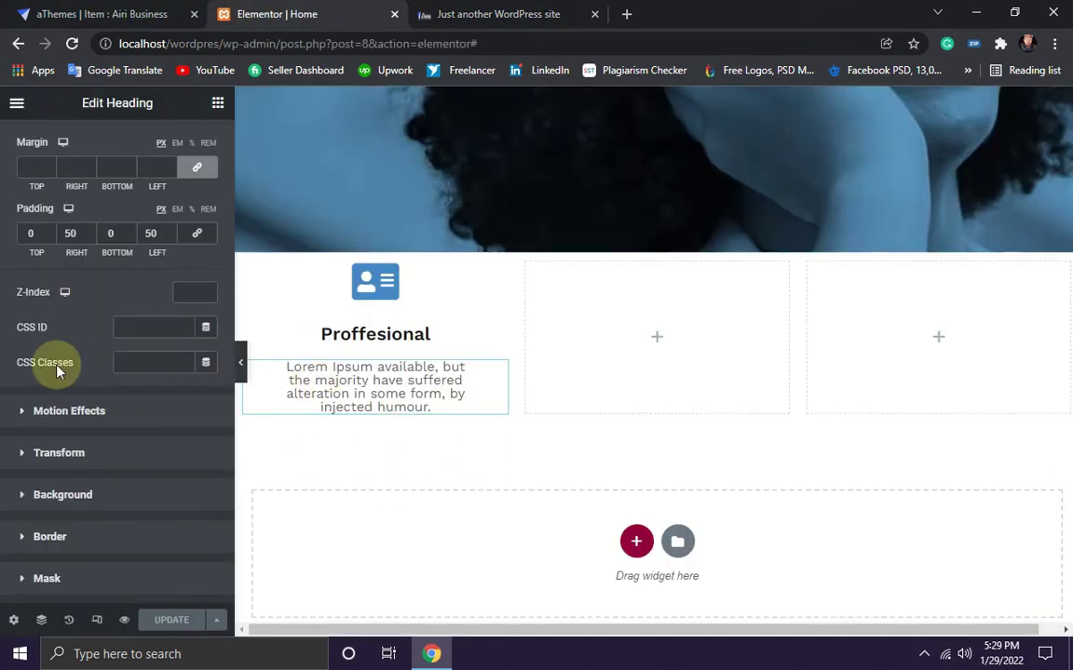
scroll(53, 364, up, 2)
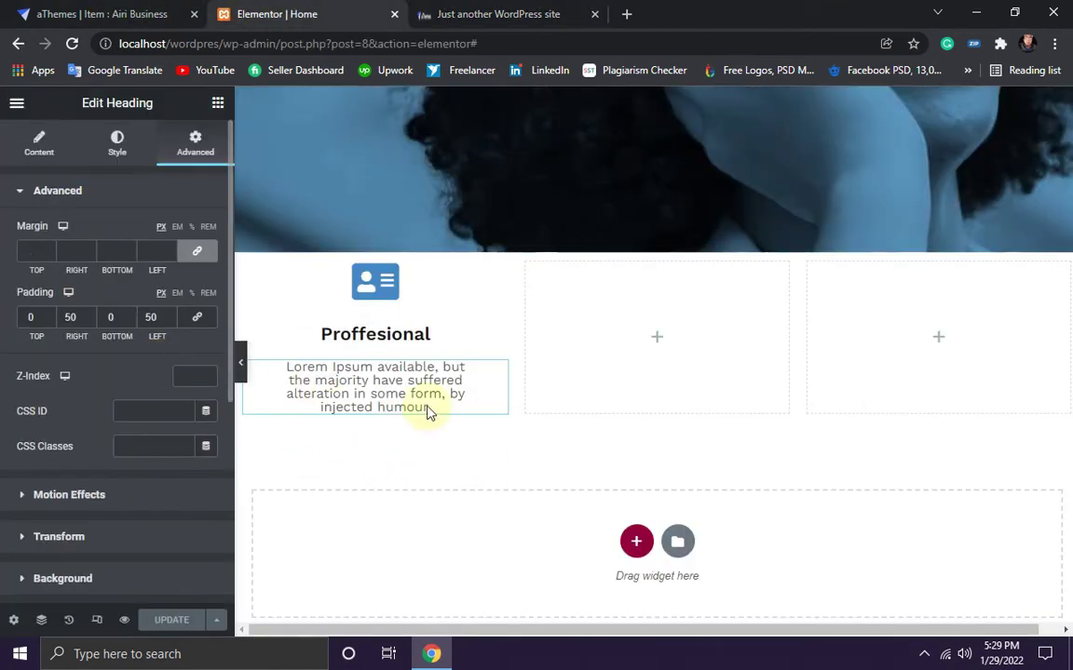
Step: Inspect the "Proffesional" description on the Airi Business demo and copy its text color code #595959
click(116, 142)
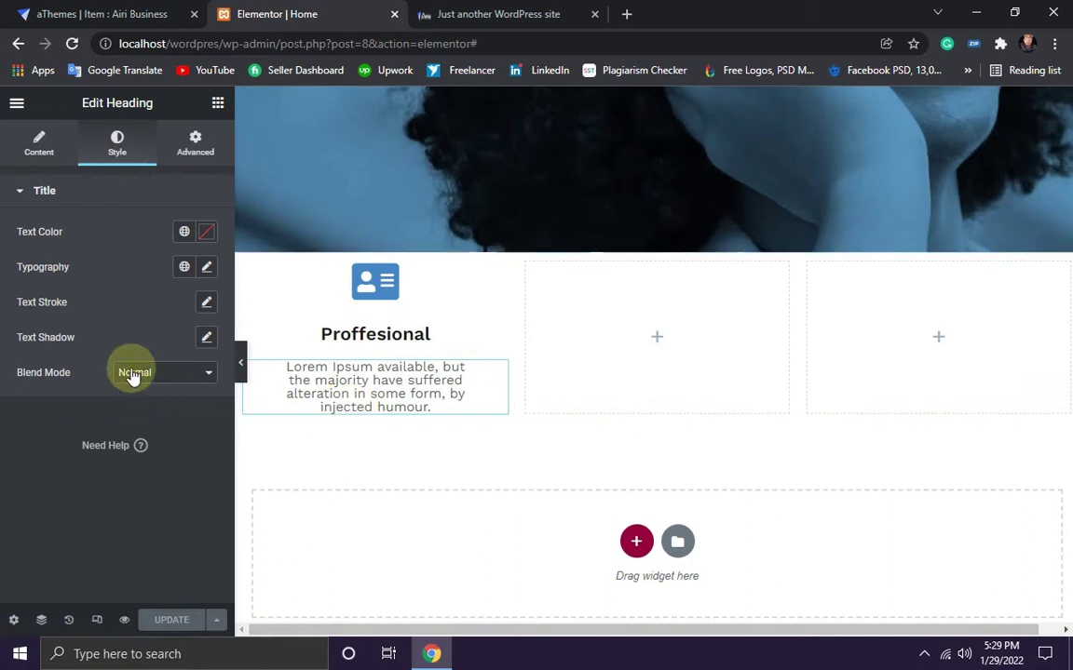
click(207, 270)
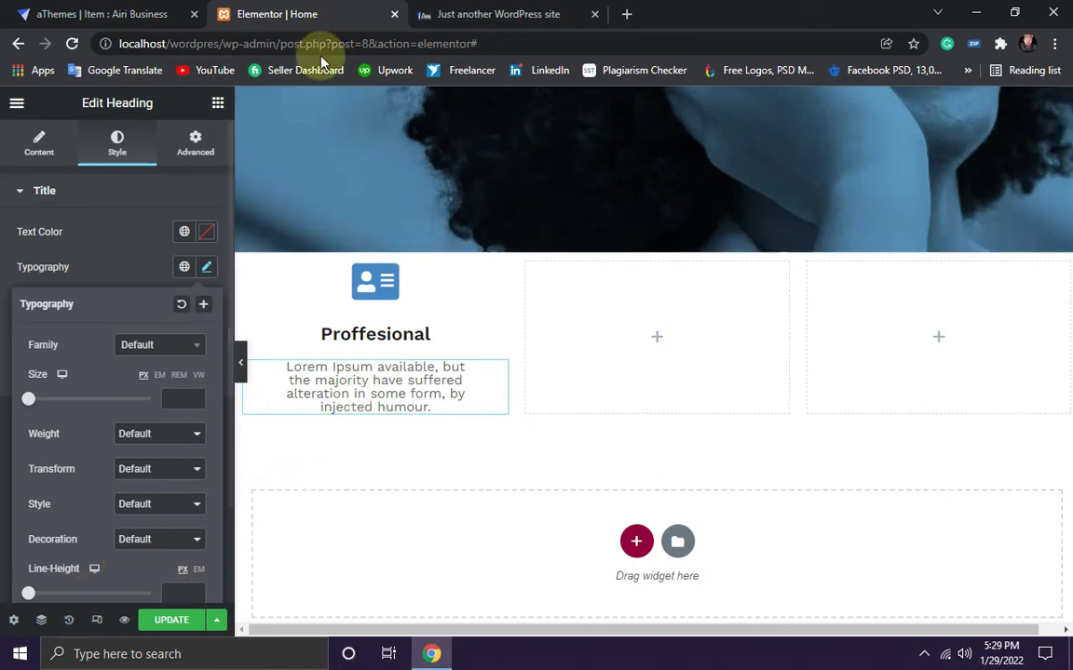
click(71, 15)
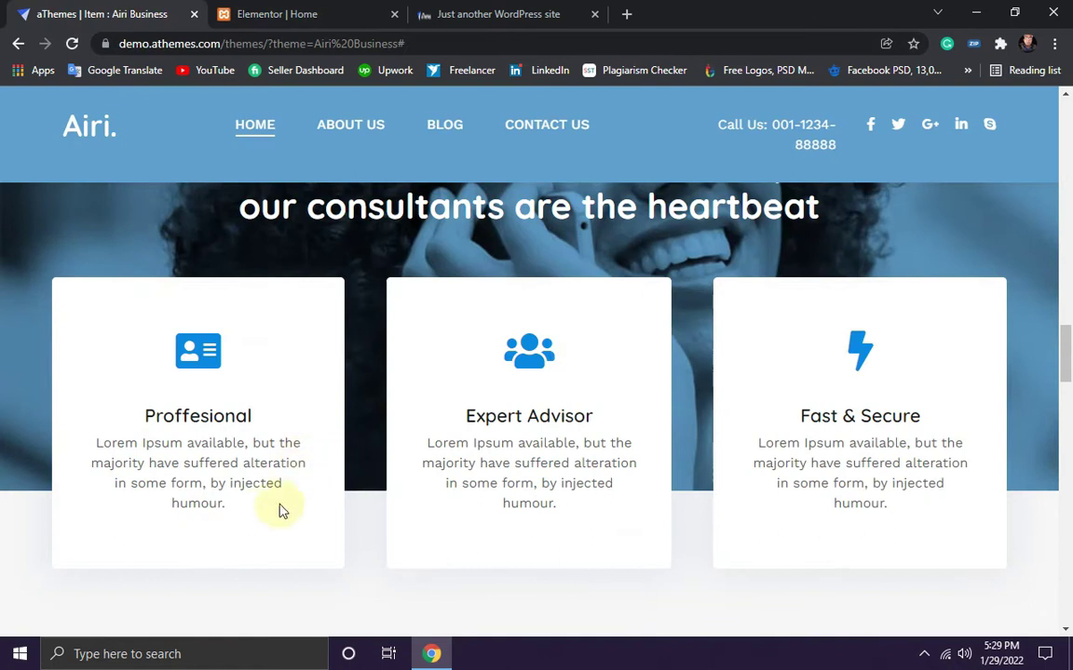
drag(247, 515, 90, 456)
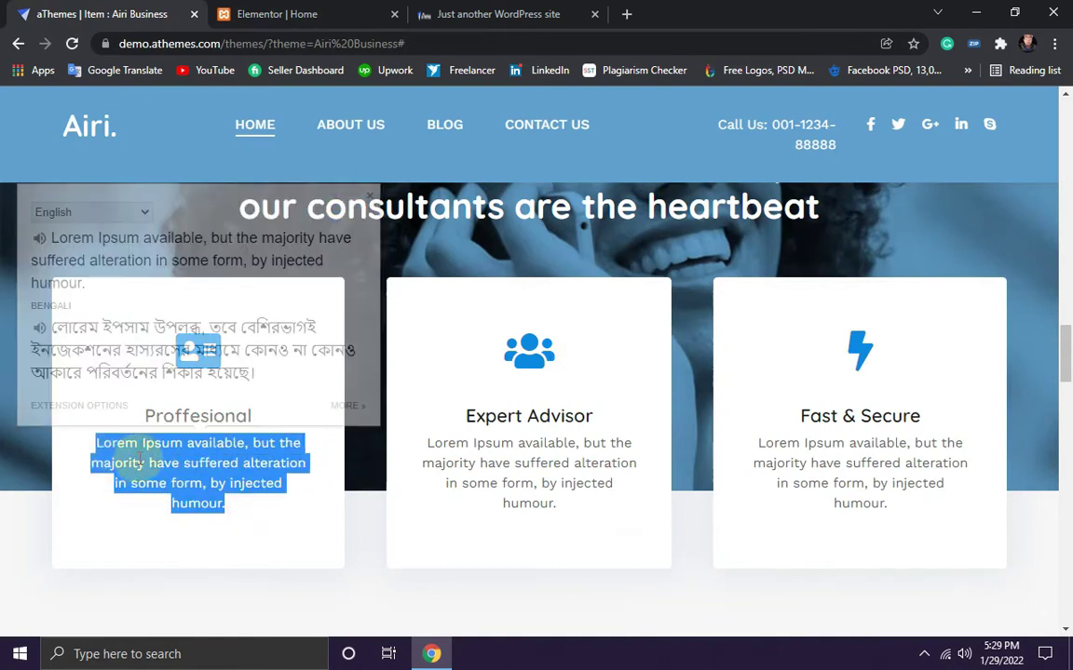
right_click(140, 460)
click(199, 585)
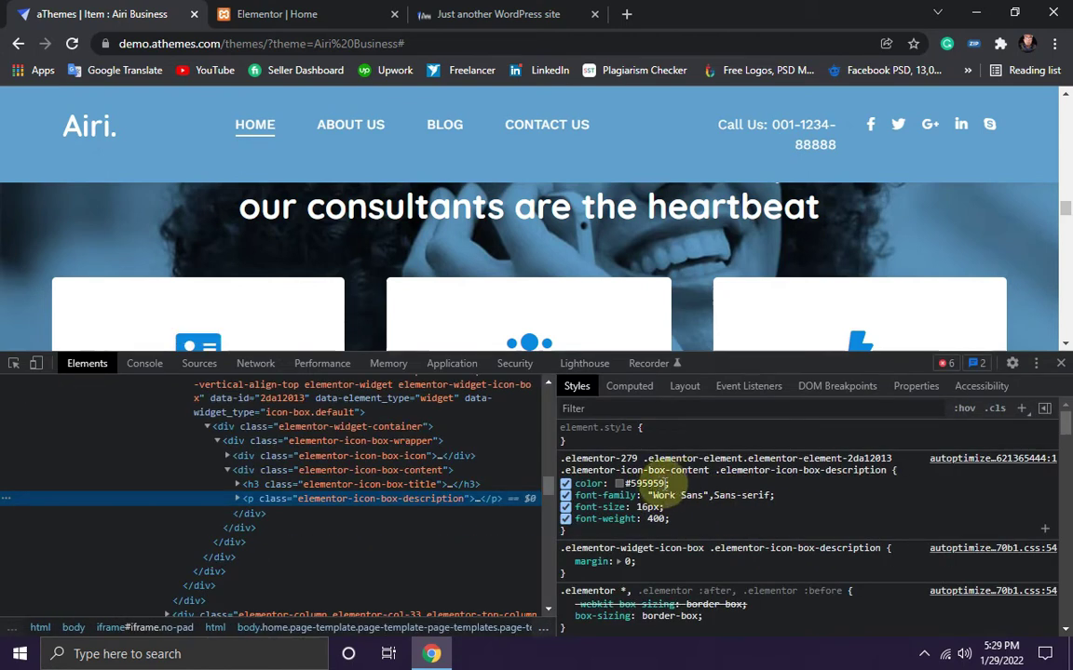
click(651, 484)
key(Escape)
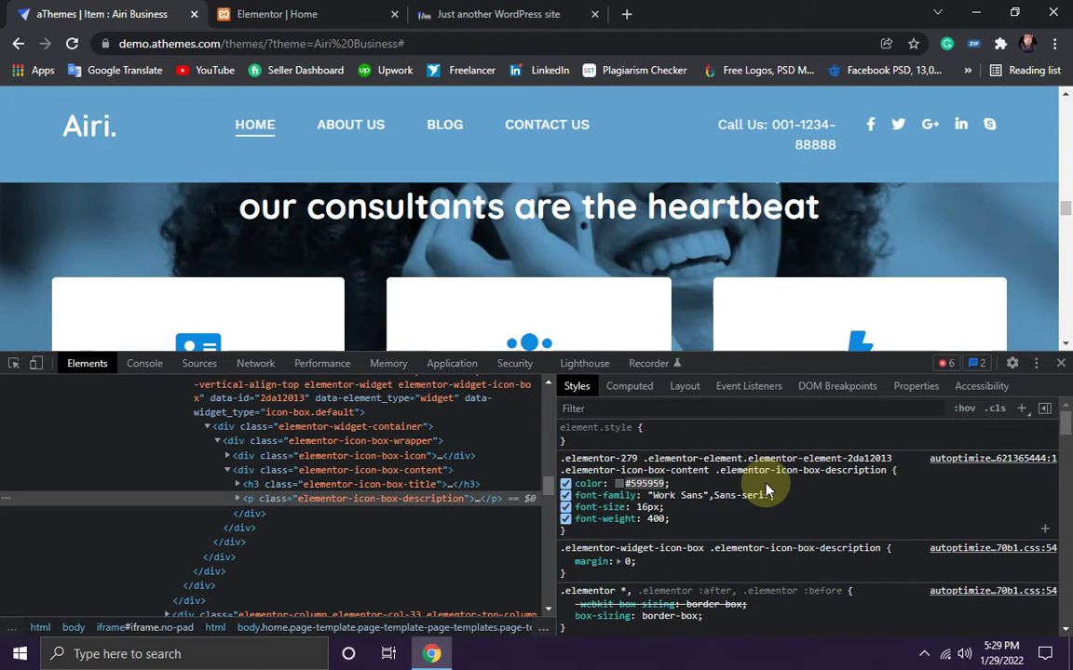
Step: Set the description heading's text color to the copied #595959 in Elementor
click(253, 14)
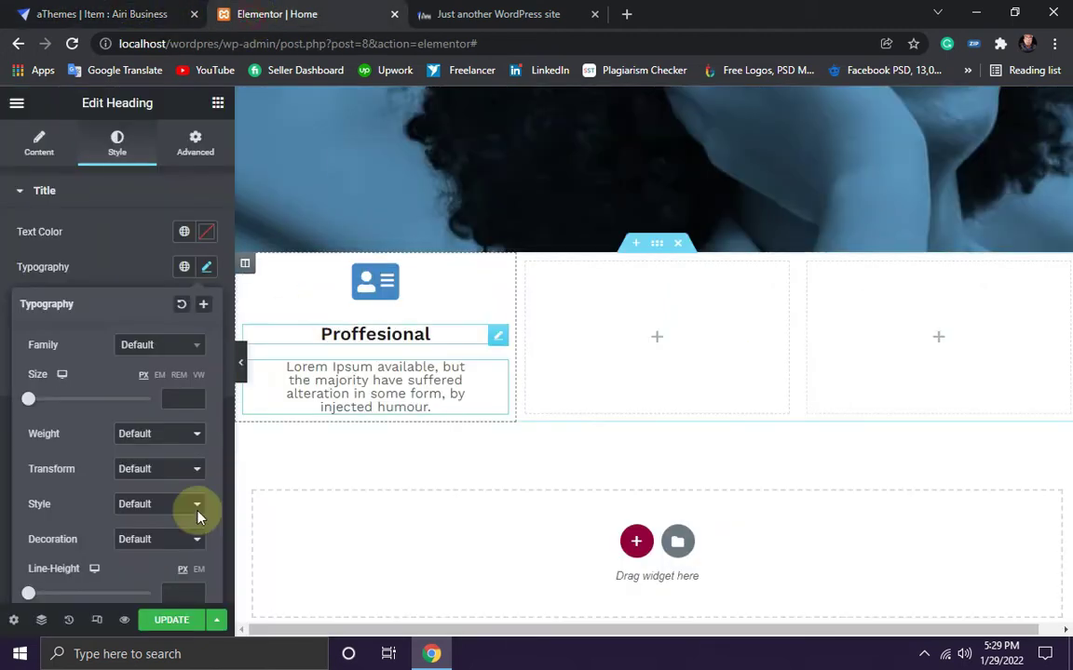
click(205, 233)
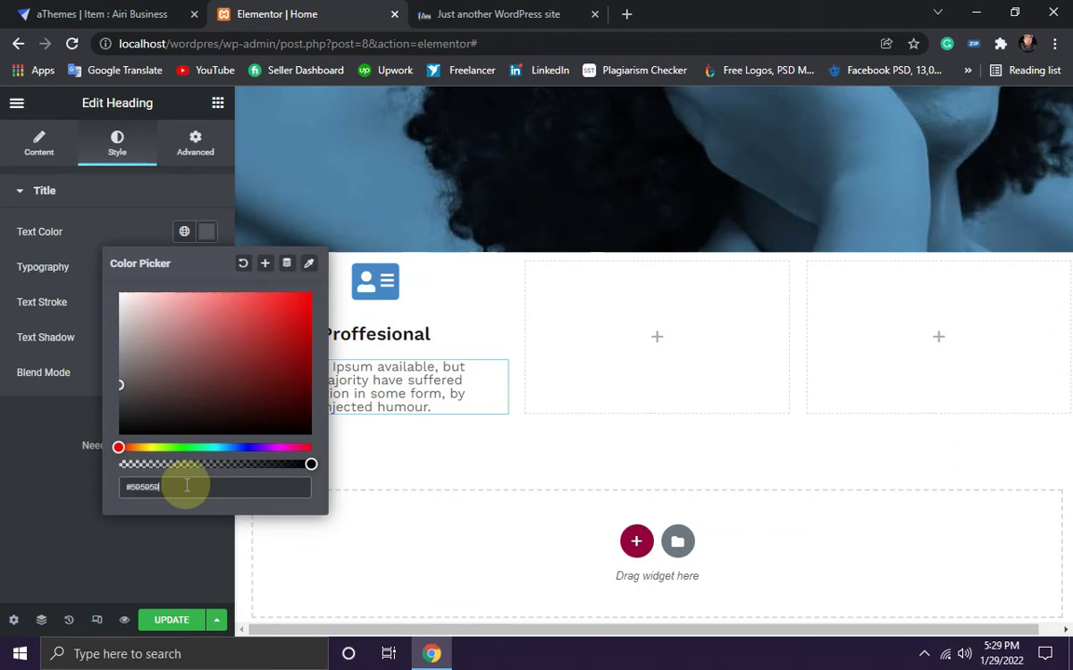
click(59, 490)
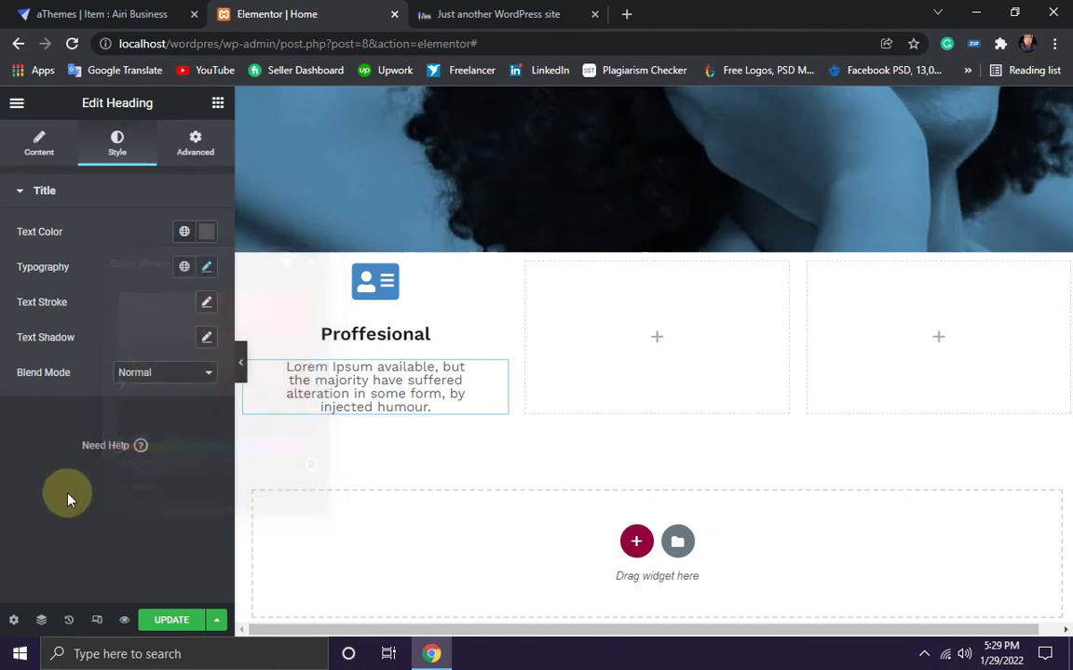
Step: Check the demo description's font styles and set the Elementor description's font size to 16 px and weight to 400
click(128, 13)
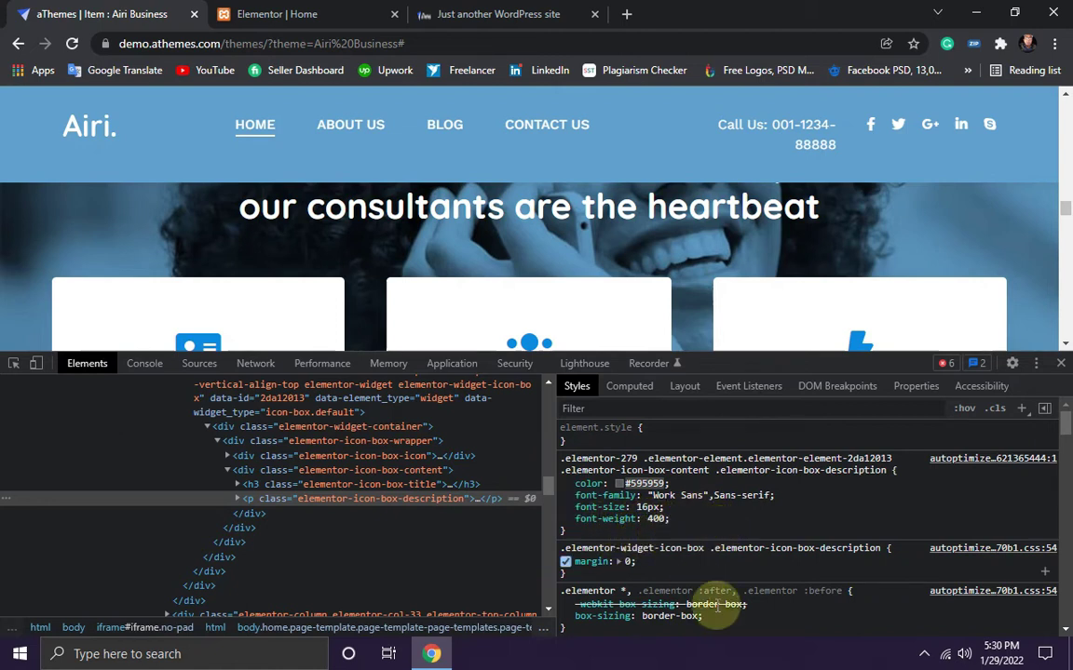
click(291, 14)
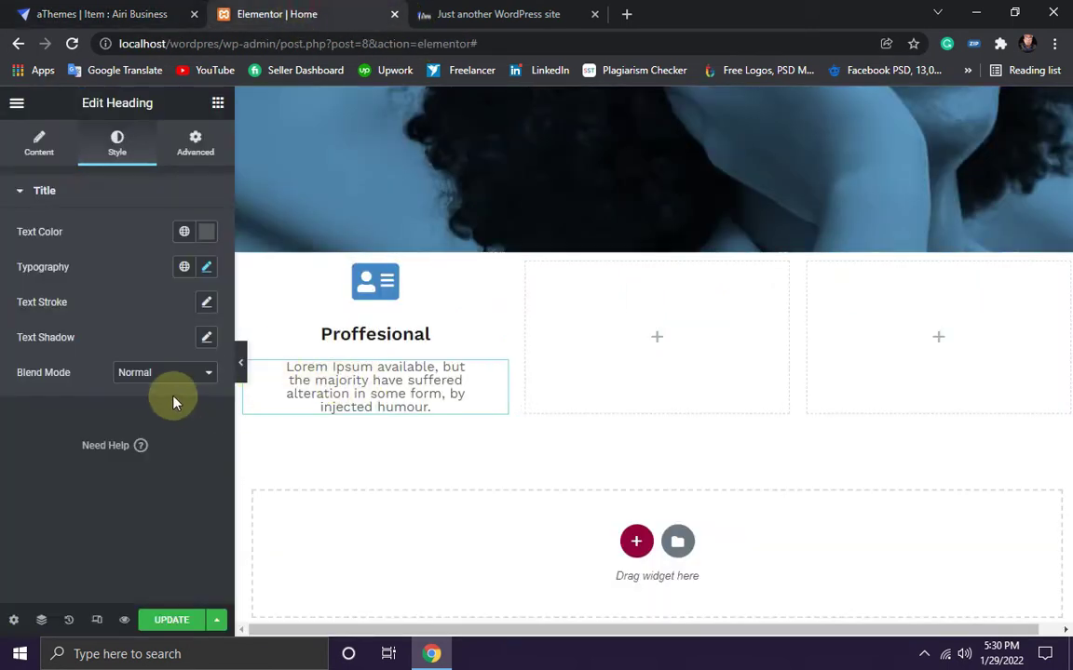
click(206, 267)
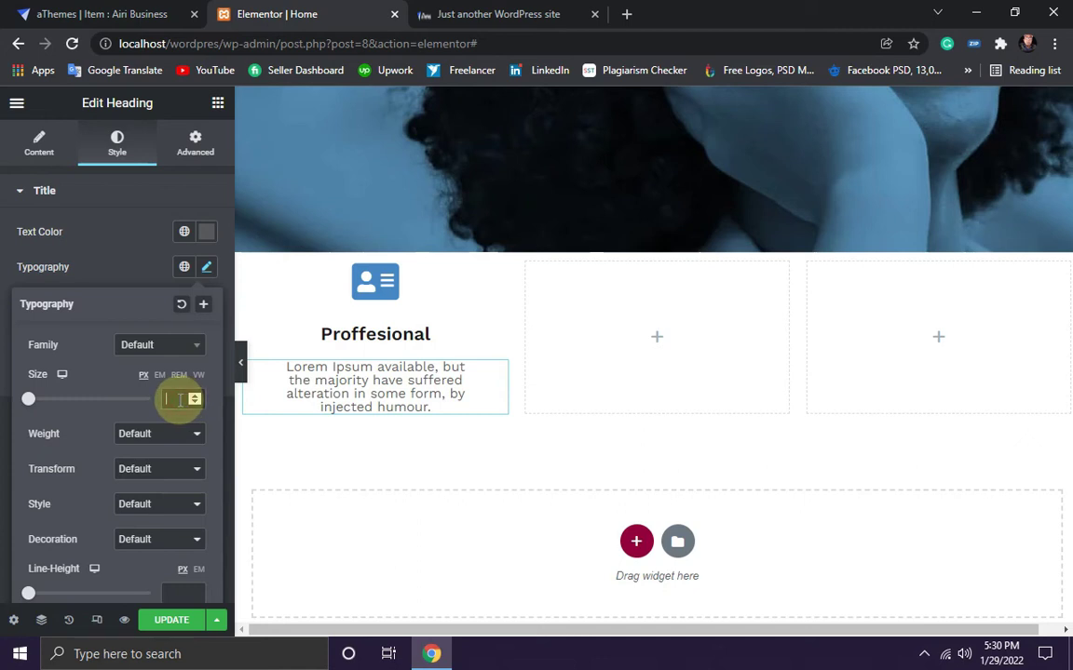
text(16)
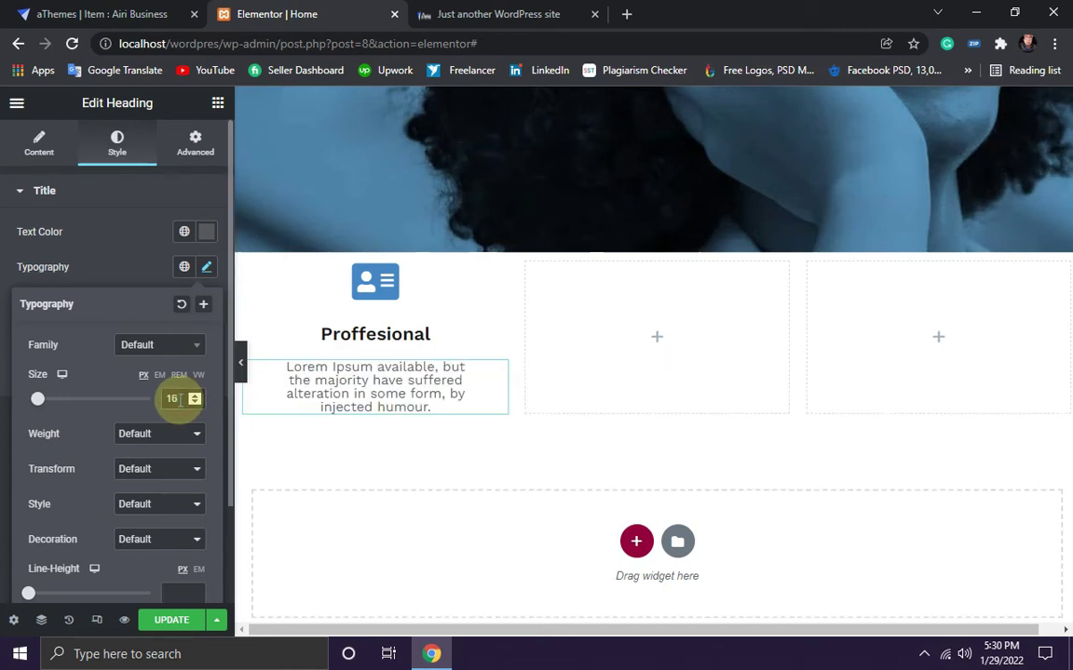
click(163, 435)
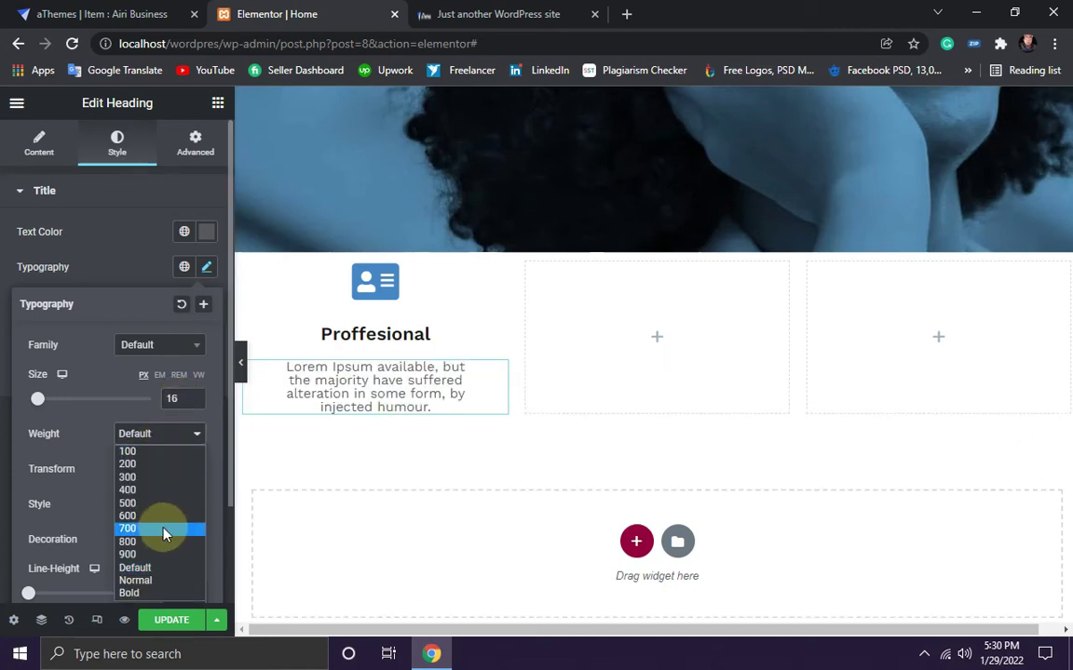
click(137, 490)
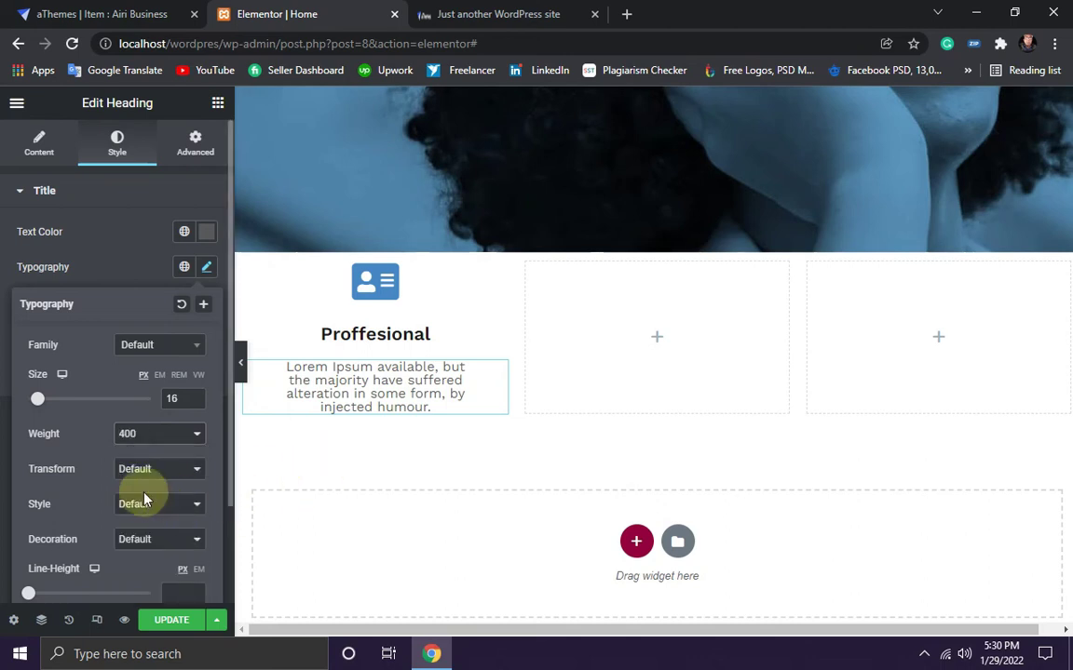
scroll(75, 481, down, 2)
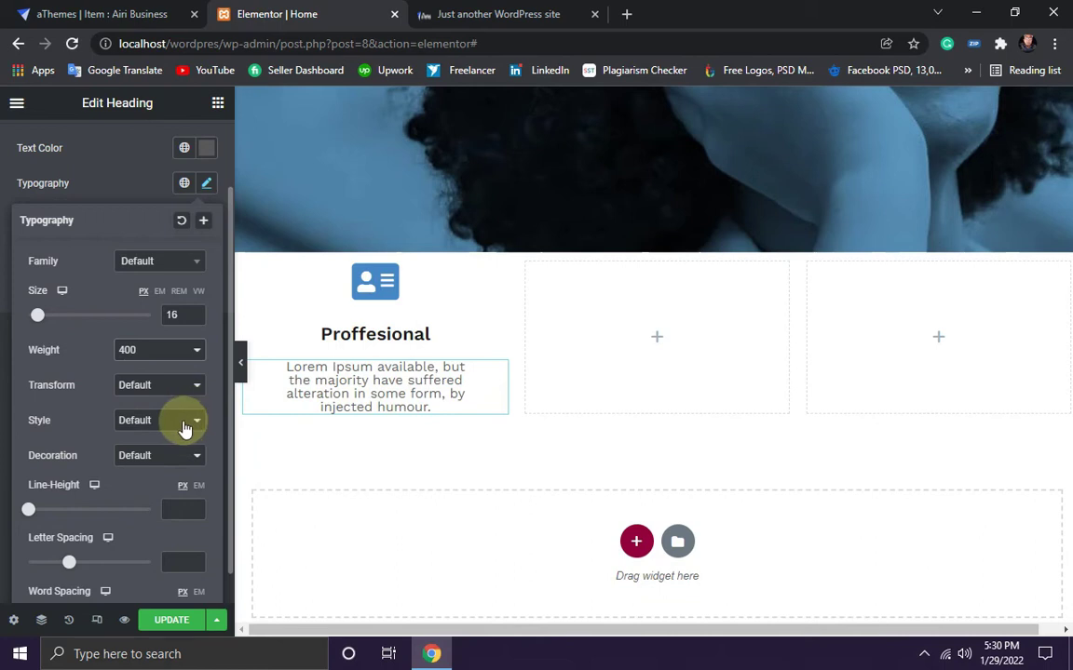
Step: Recheck the demo's description styles, set the Elementor description's word spacing to 2 px, and update the page
click(94, 13)
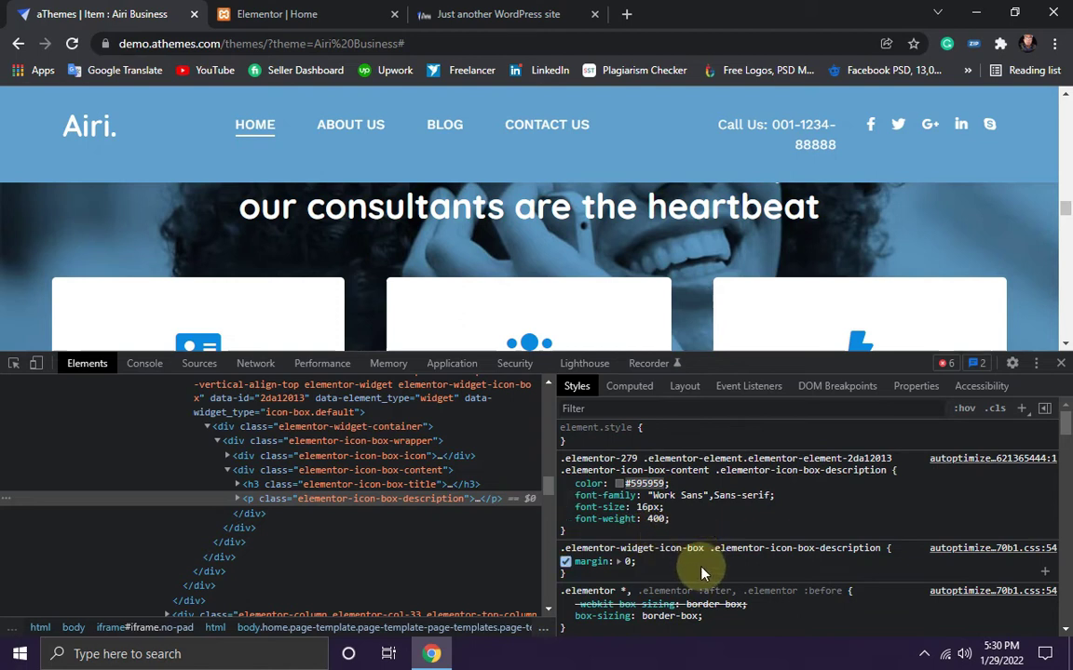
click(301, 10)
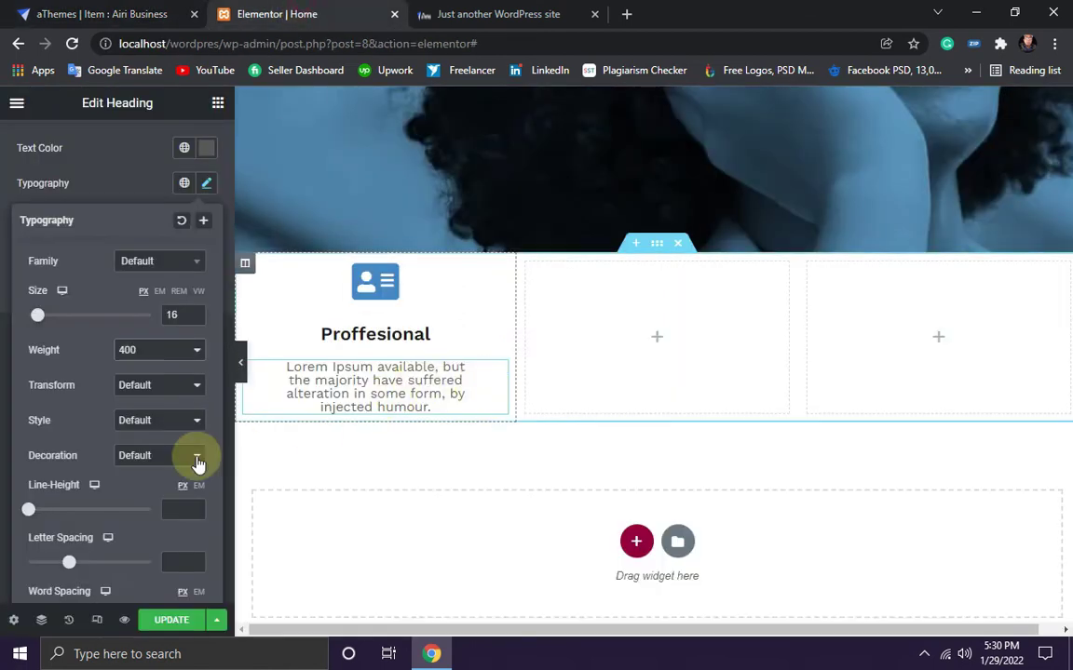
scroll(149, 456, down, 1)
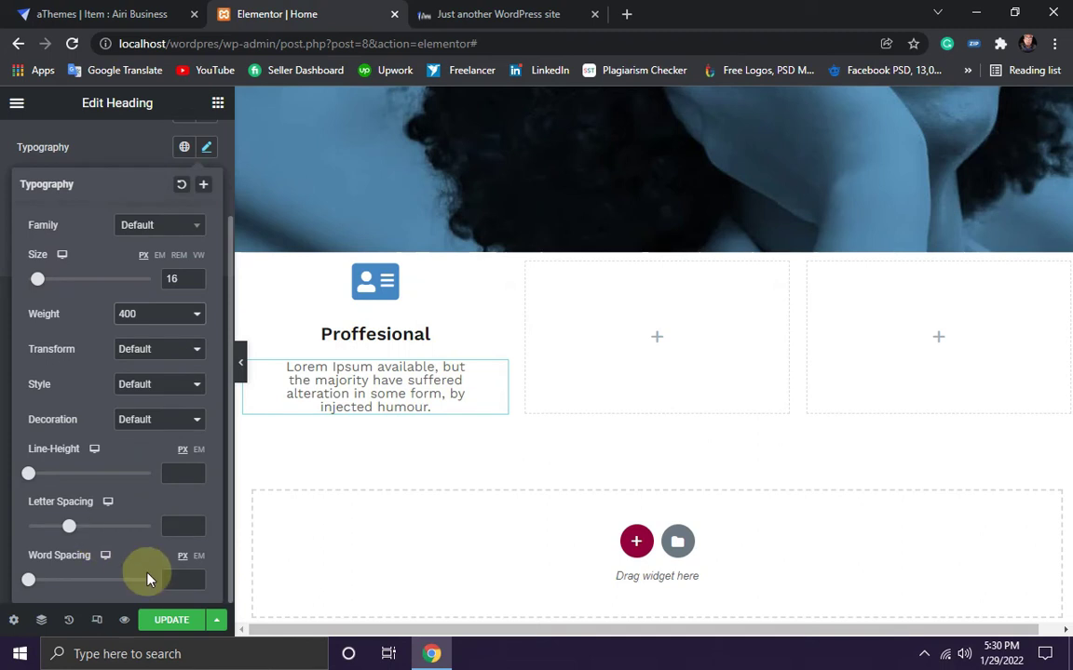
click(193, 577)
click(194, 576)
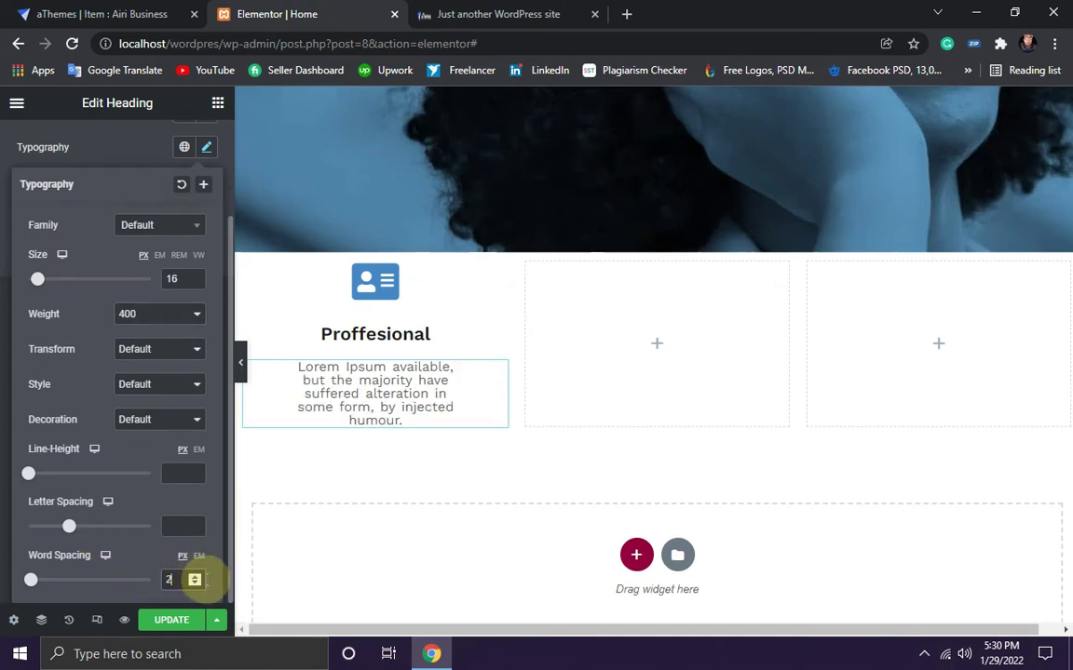
click(164, 620)
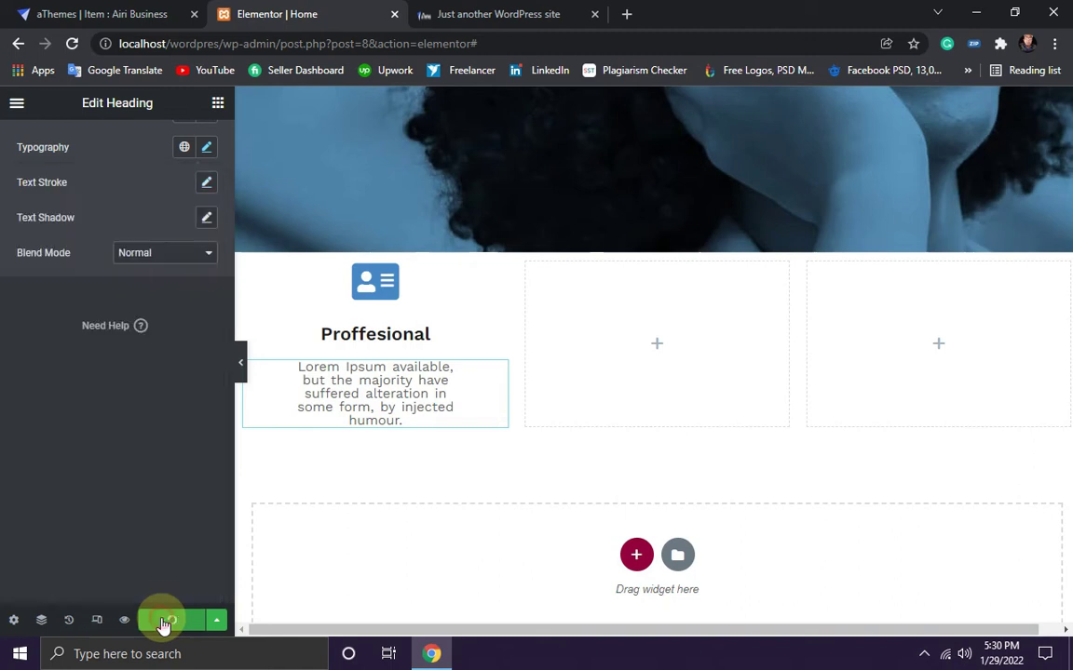
Step: Reload the live site and compare the description's word spacing and line breaks with the Airi Business demo
click(469, 15)
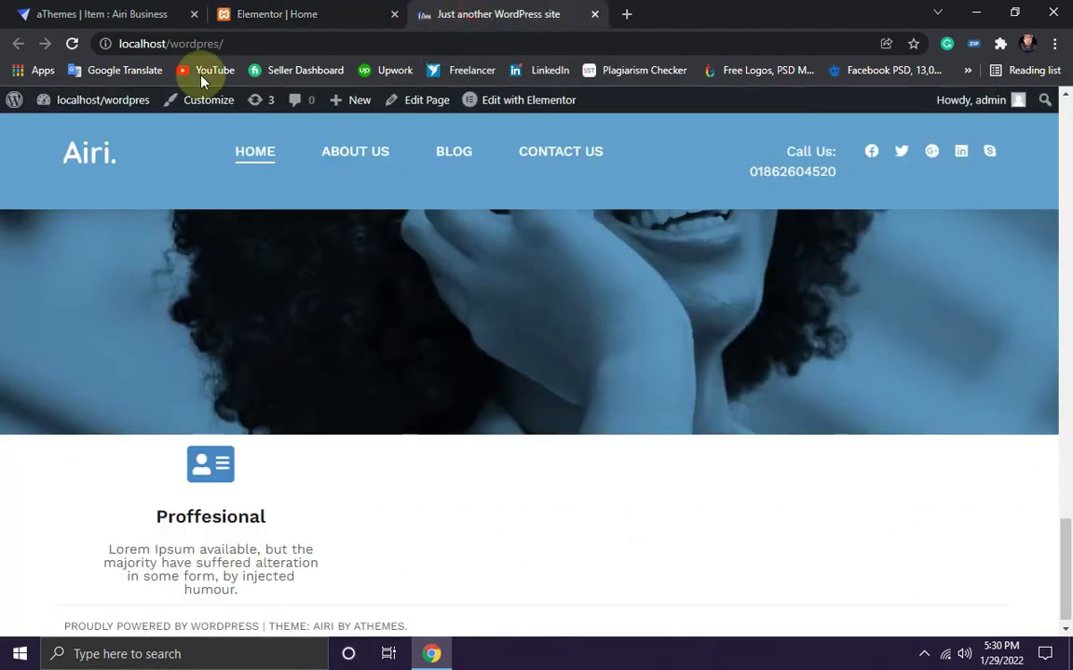
click(75, 44)
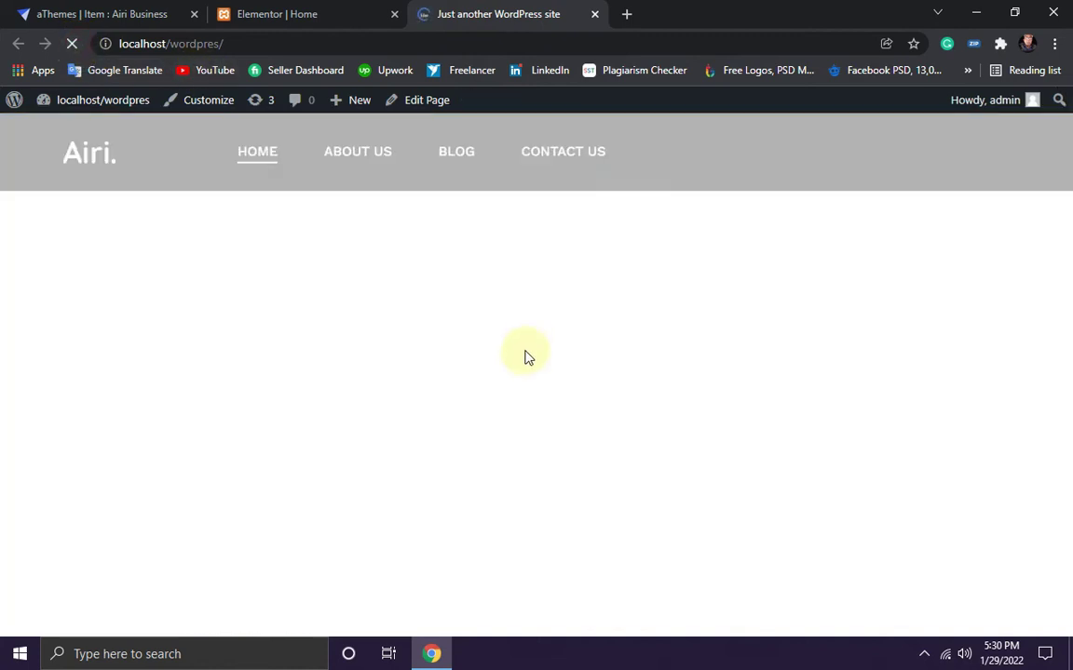
scroll(319, 512, down, 1)
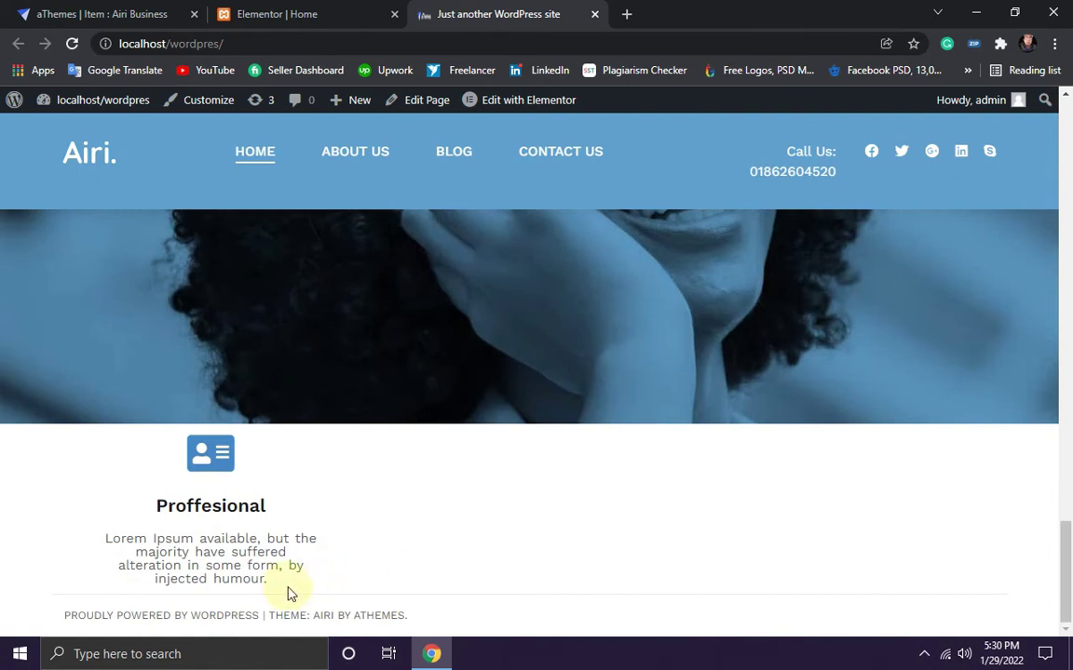
click(91, 13)
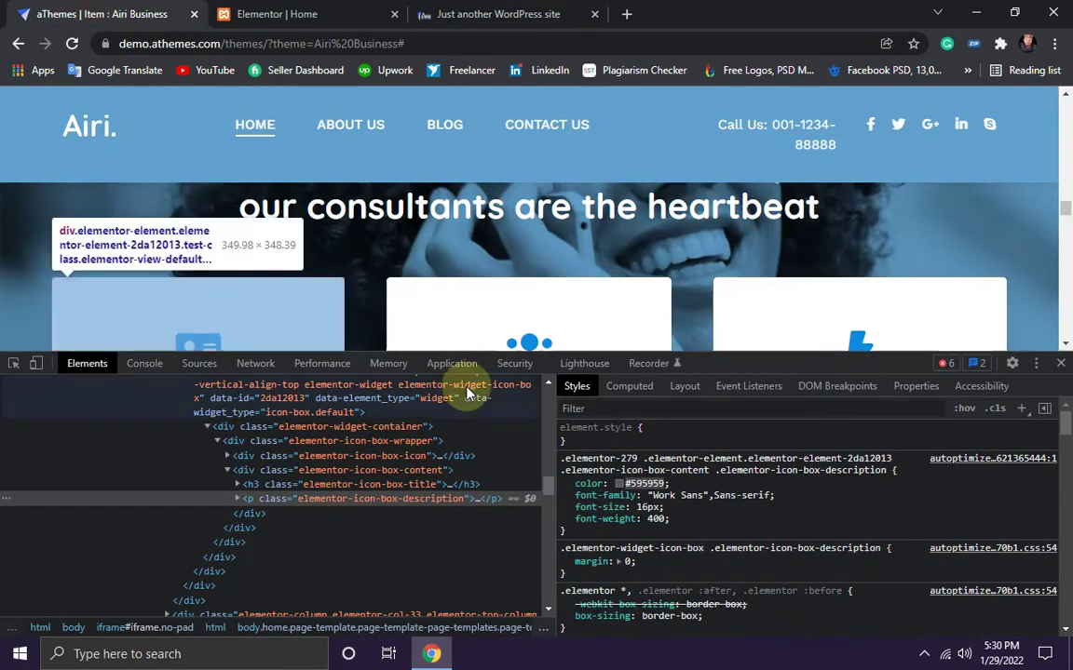
Step: Reduce the description heading's right padding to 40 px in Elementor
click(309, 11)
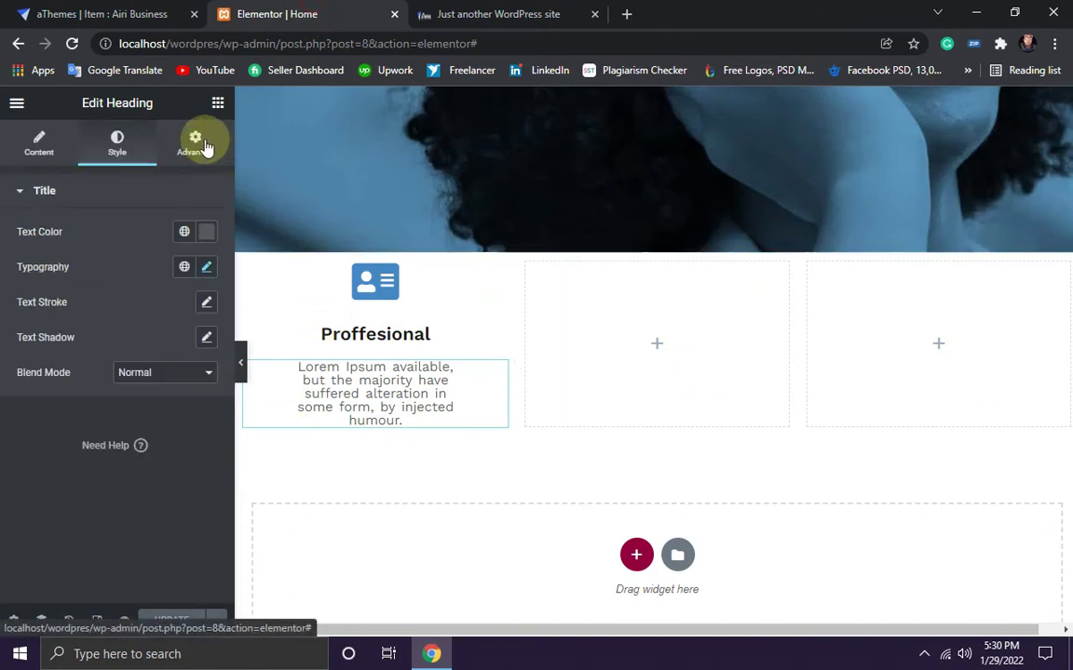
click(195, 141)
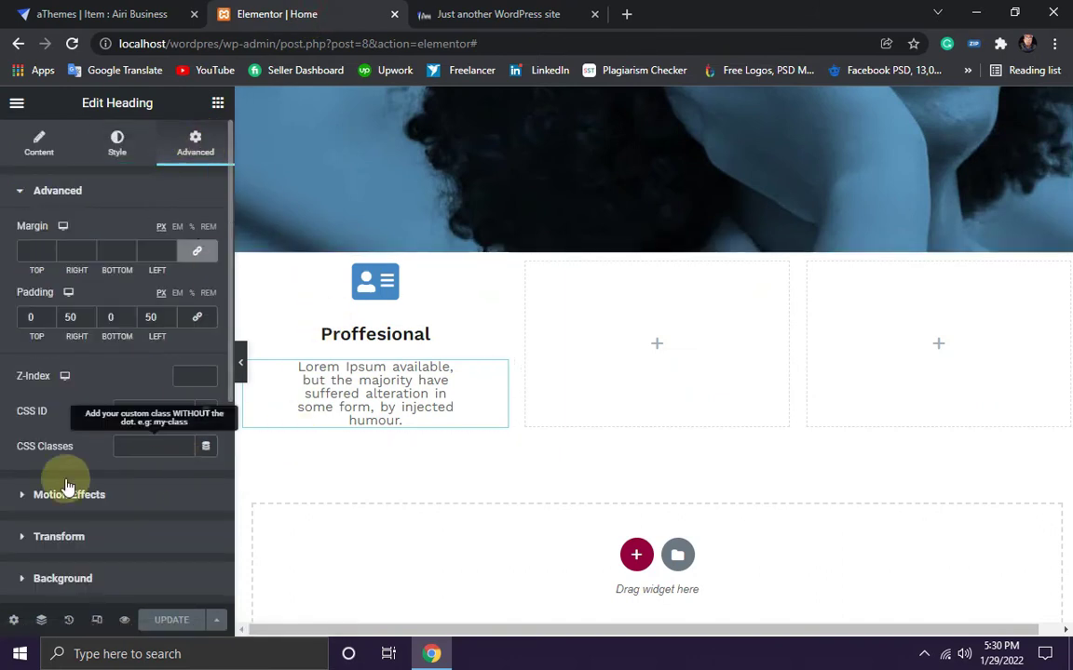
click(90, 321)
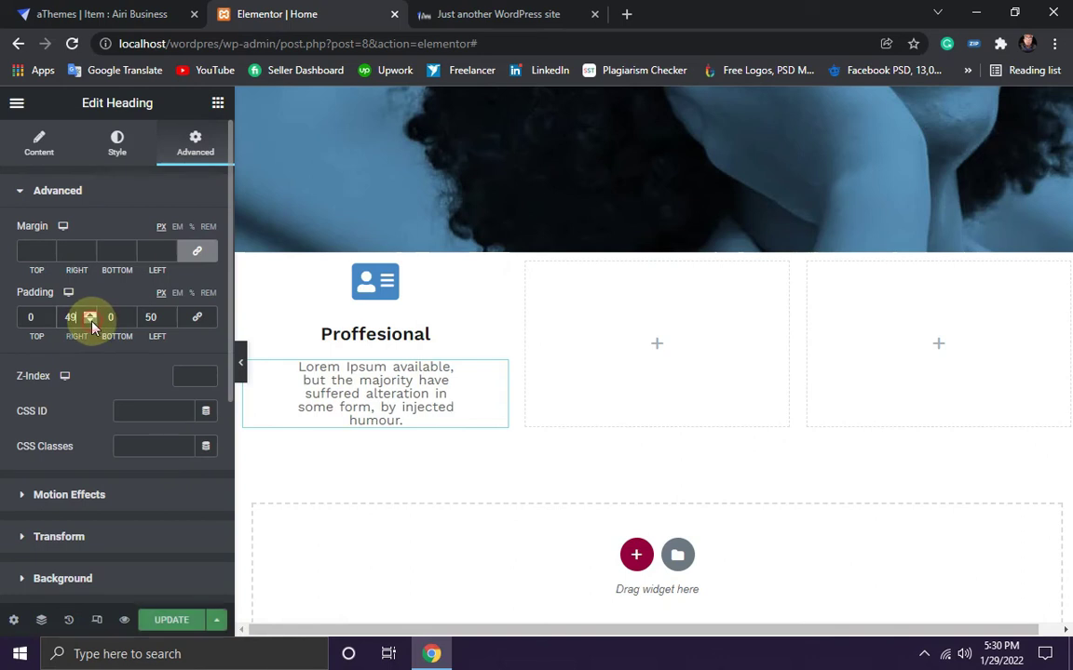
click(91, 321)
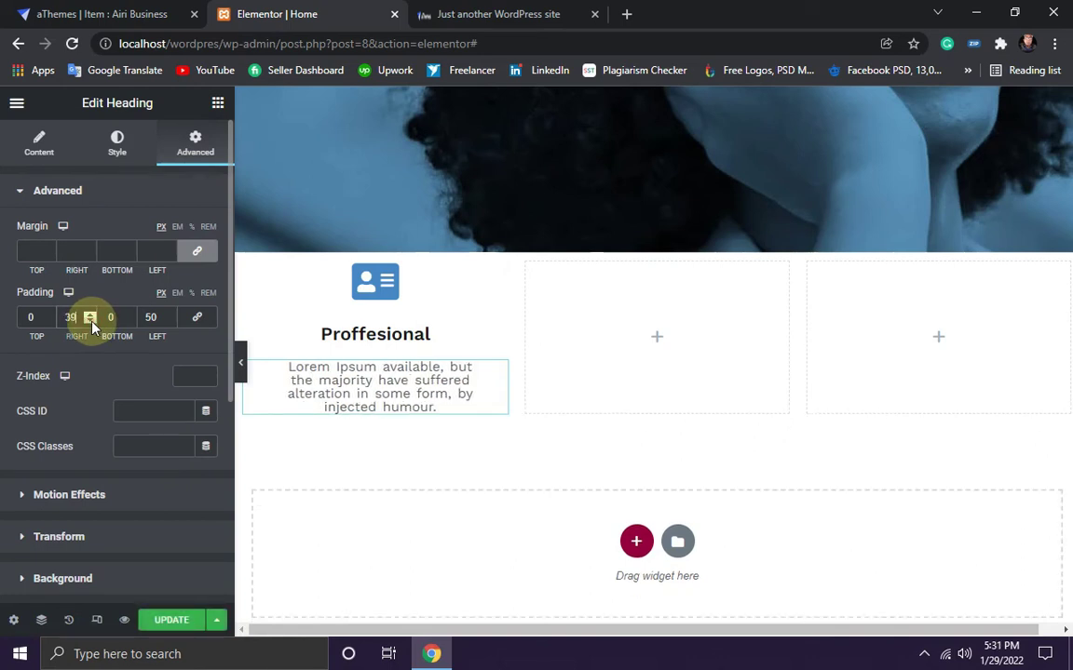
click(89, 315)
click(89, 316)
click(91, 321)
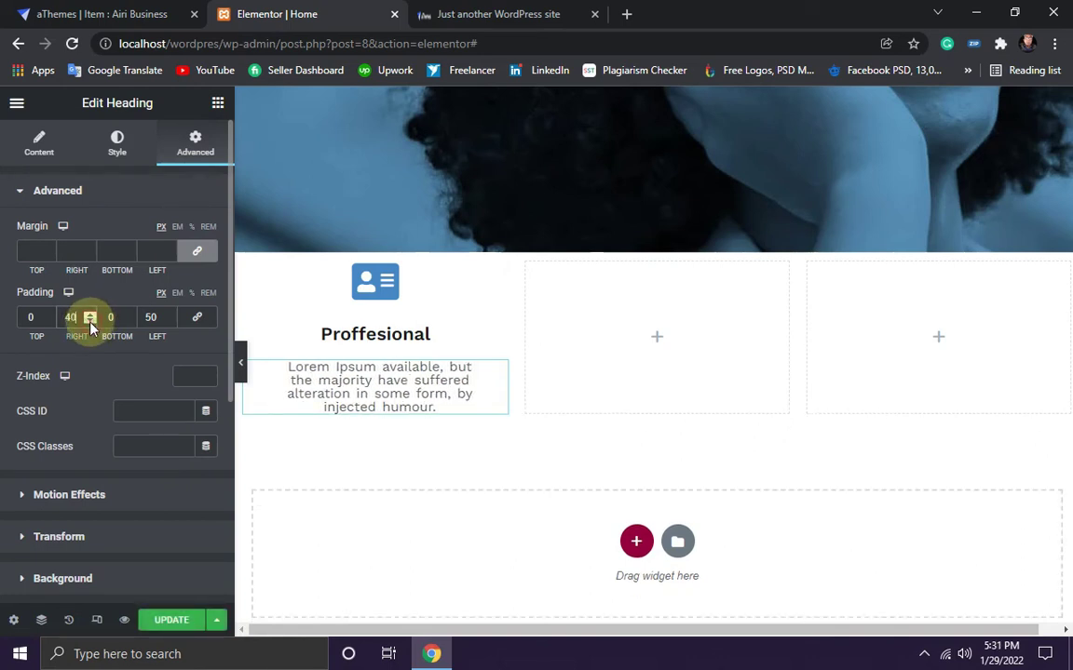
Step: Update the page and check the description's line breaks on the live site
click(186, 620)
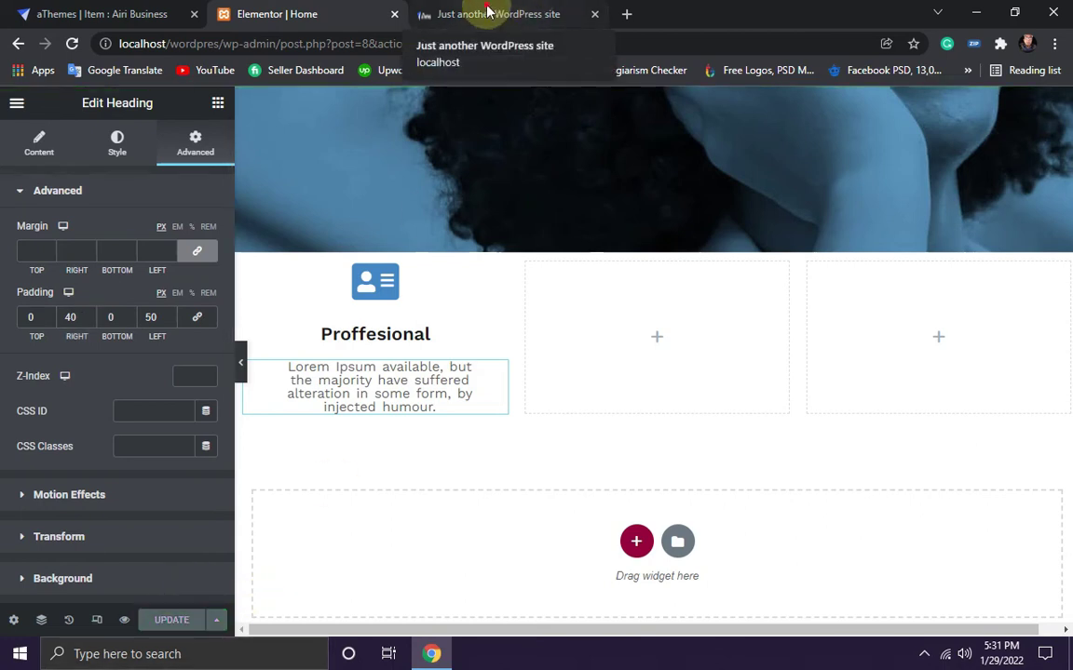
click(489, 13)
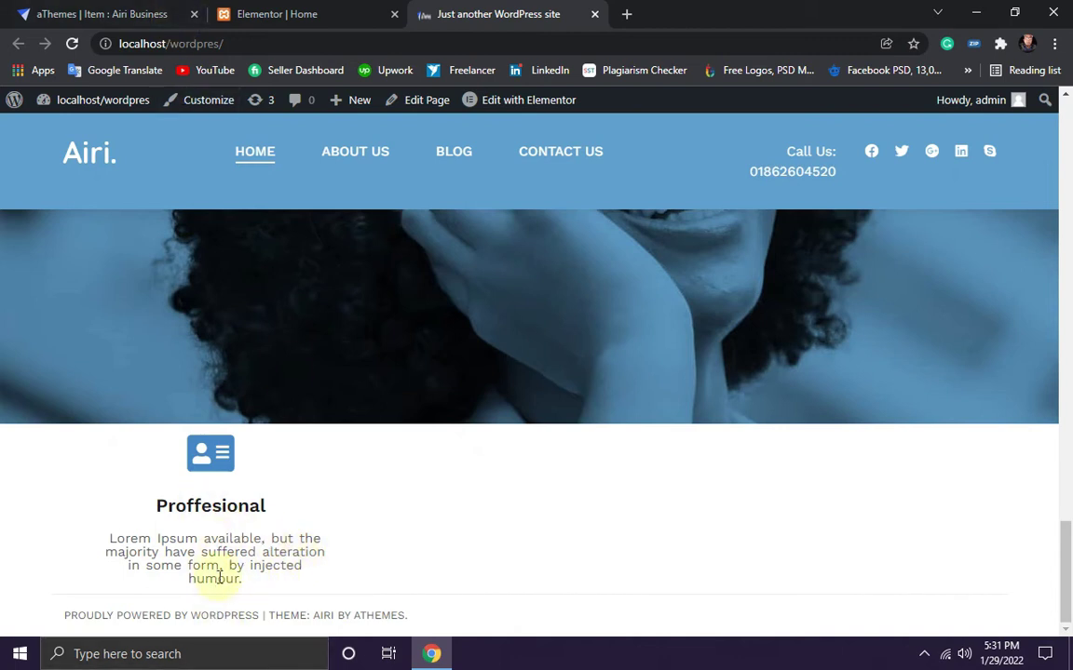
Step: Set the Elementor description heading's line height to 25 px and update the page
click(280, 13)
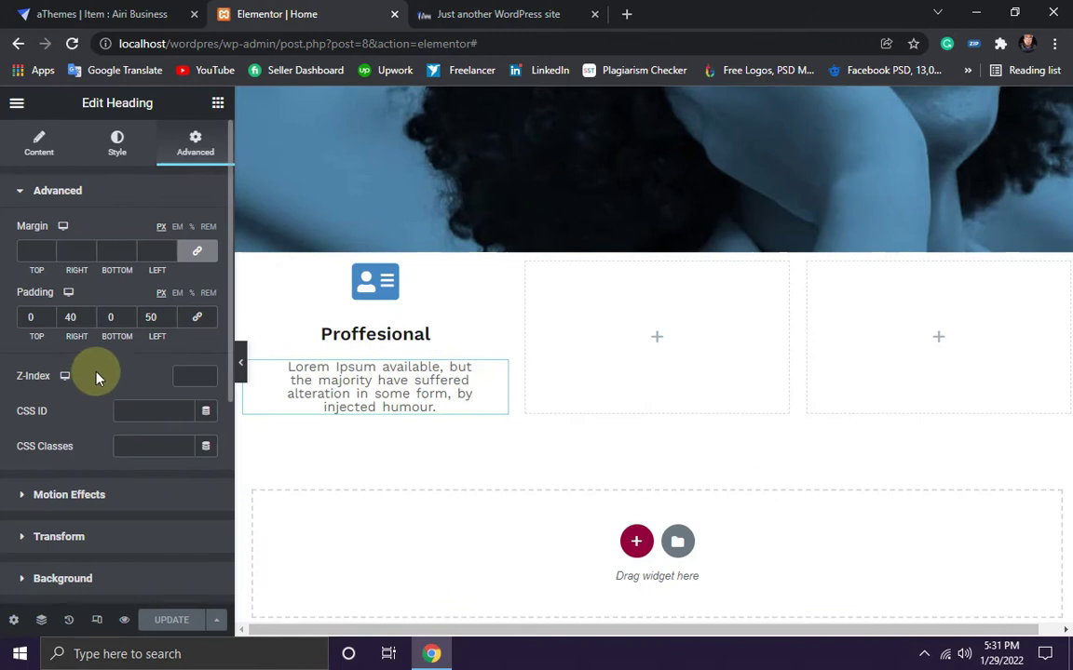
click(116, 149)
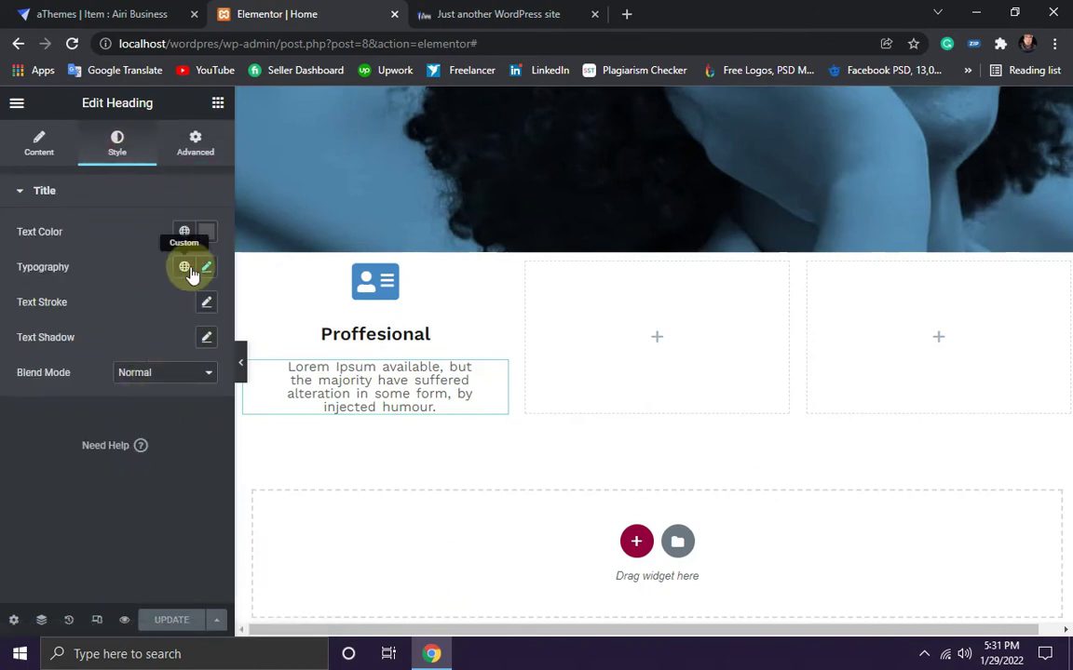
click(206, 267)
scroll(119, 484, down, 2)
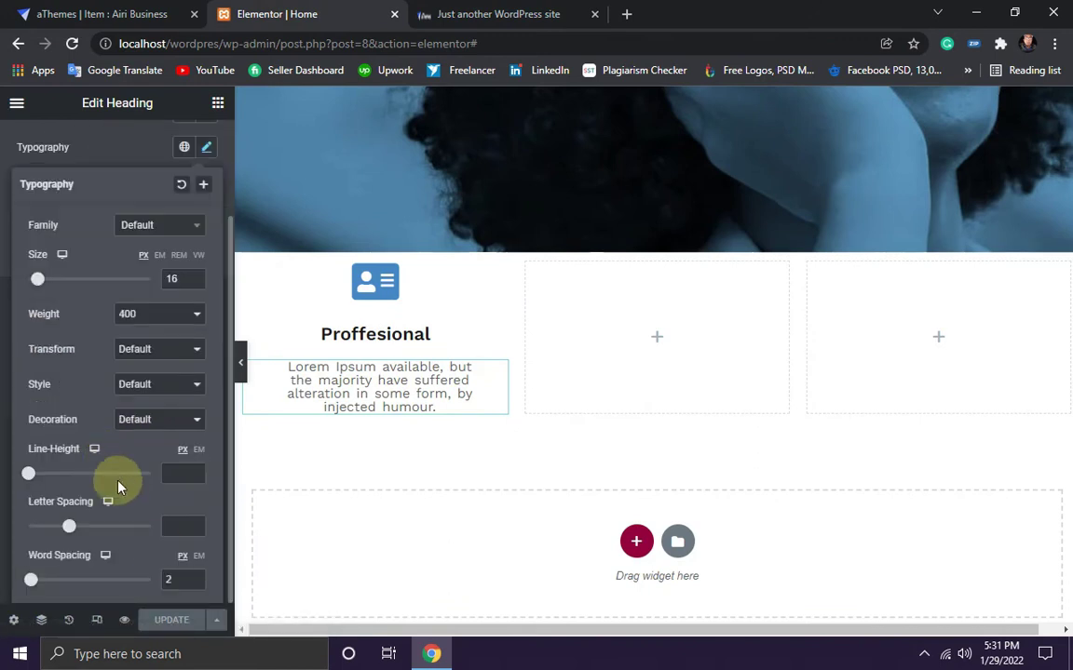
click(184, 474)
text(15)
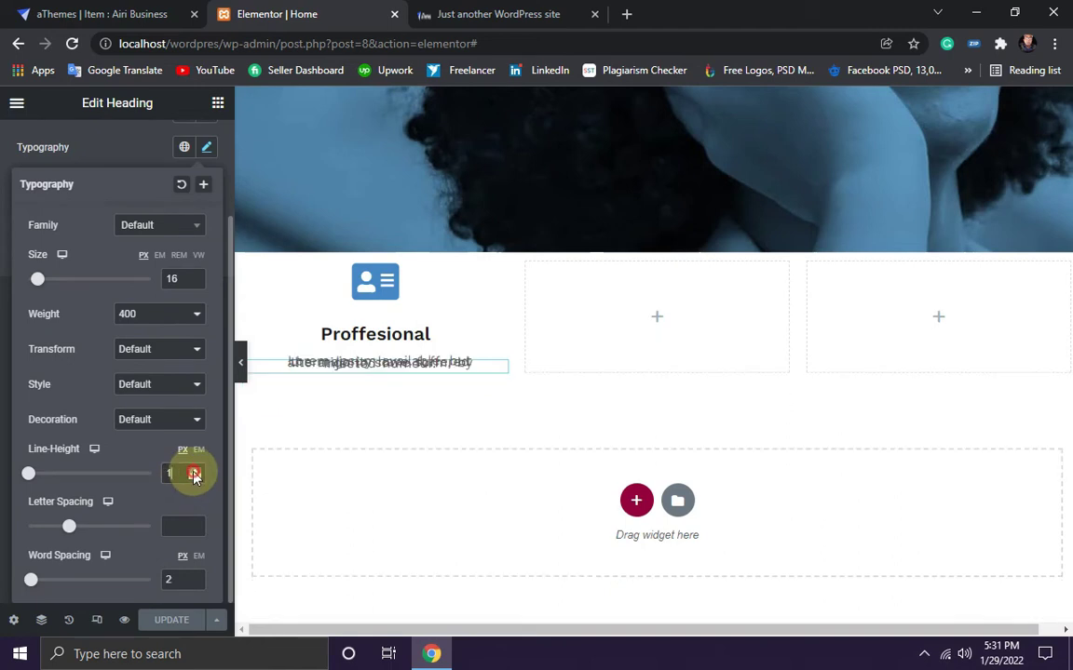
key(BackSpace)
key(BackSpace)
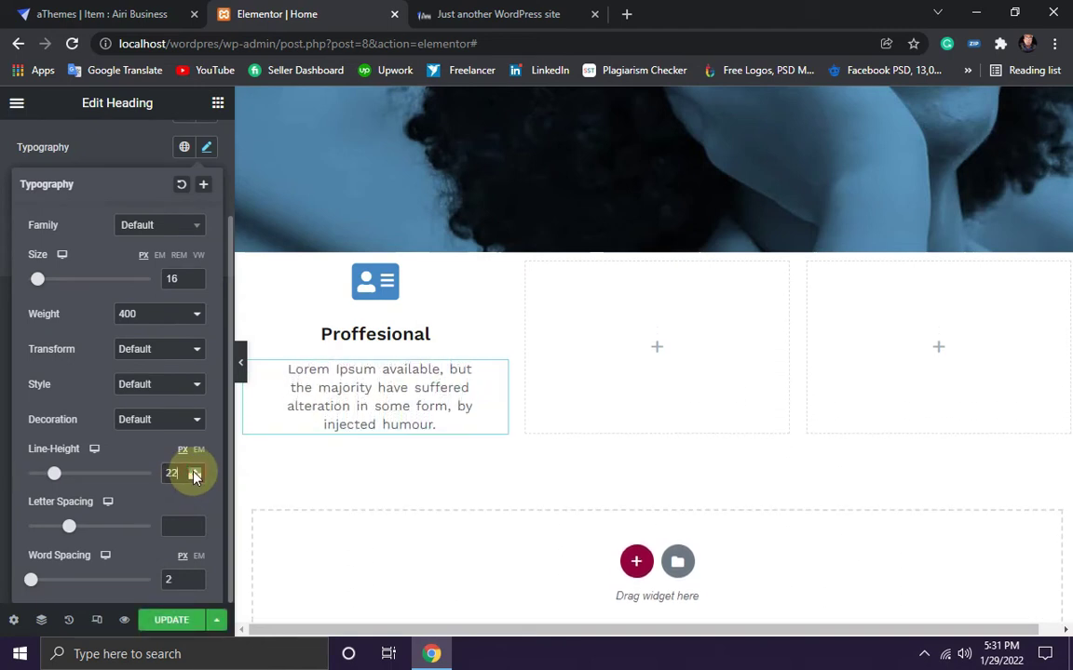
text(24)
click(194, 472)
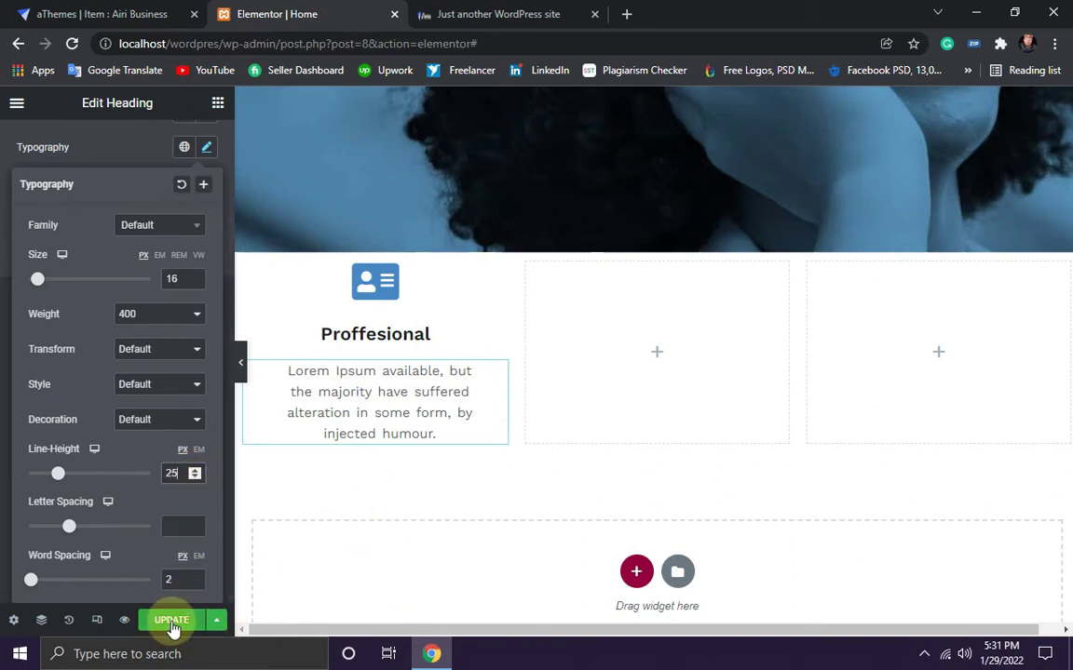
click(201, 622)
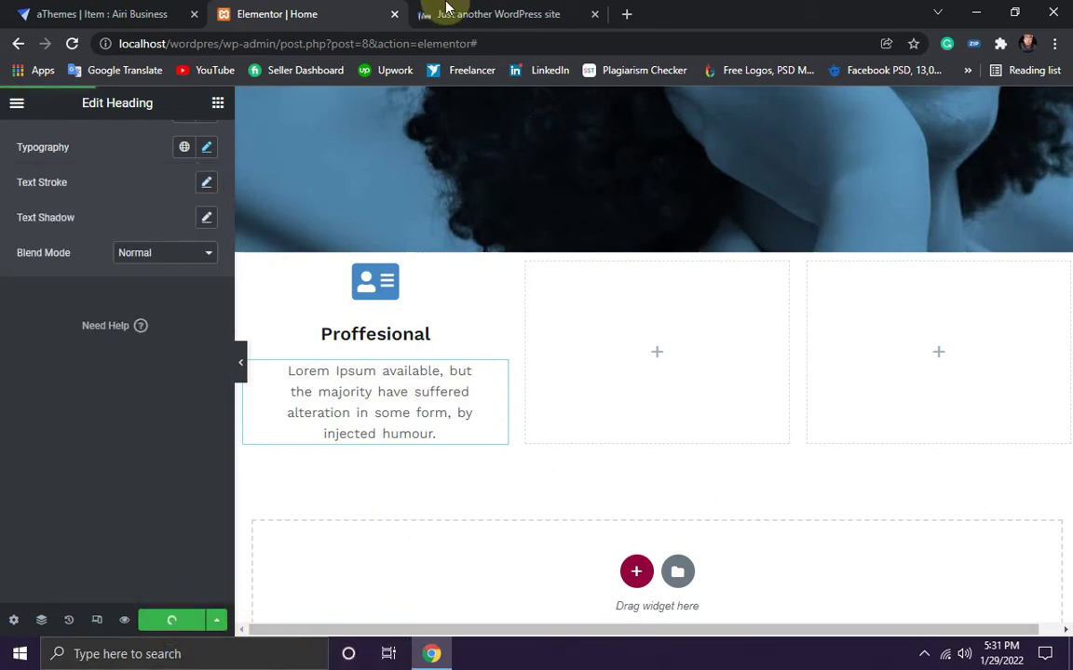
Step: Reload the live site and compare the first card's spacing with the Airi Business demo, closing the demo's developer tools
mouse_move(467, 13)
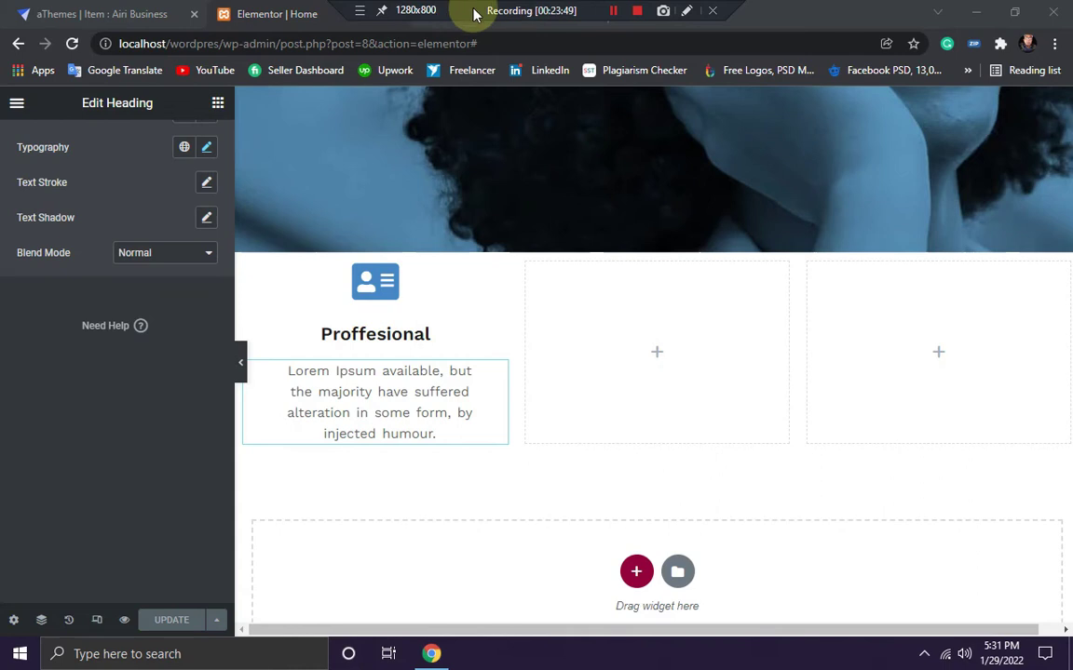
click(489, 13)
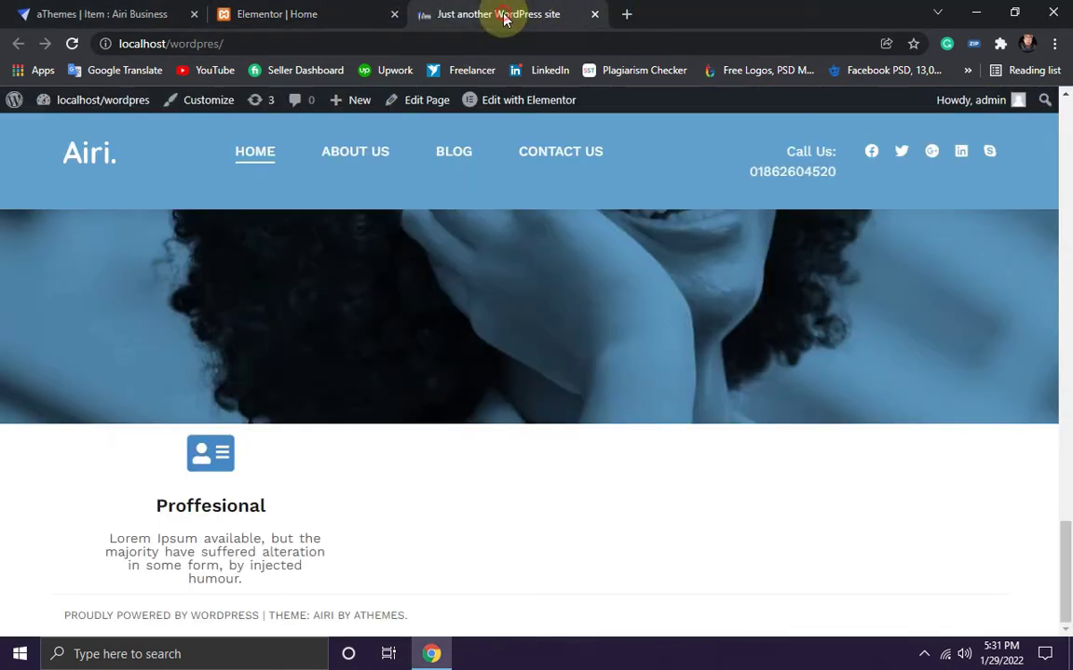
click(82, 46)
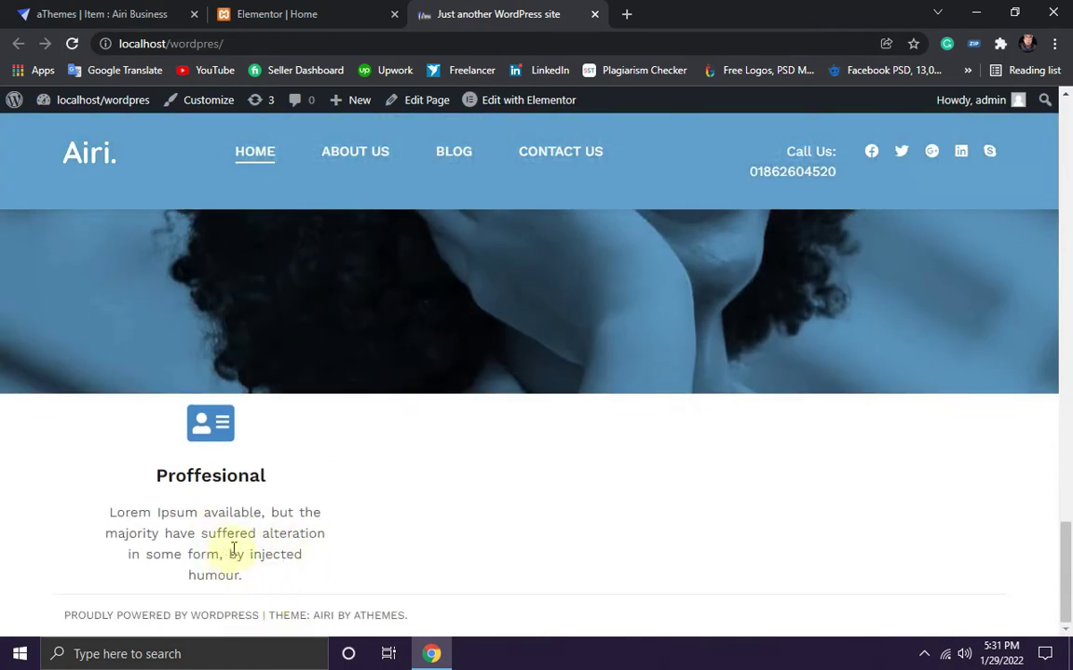
click(105, 14)
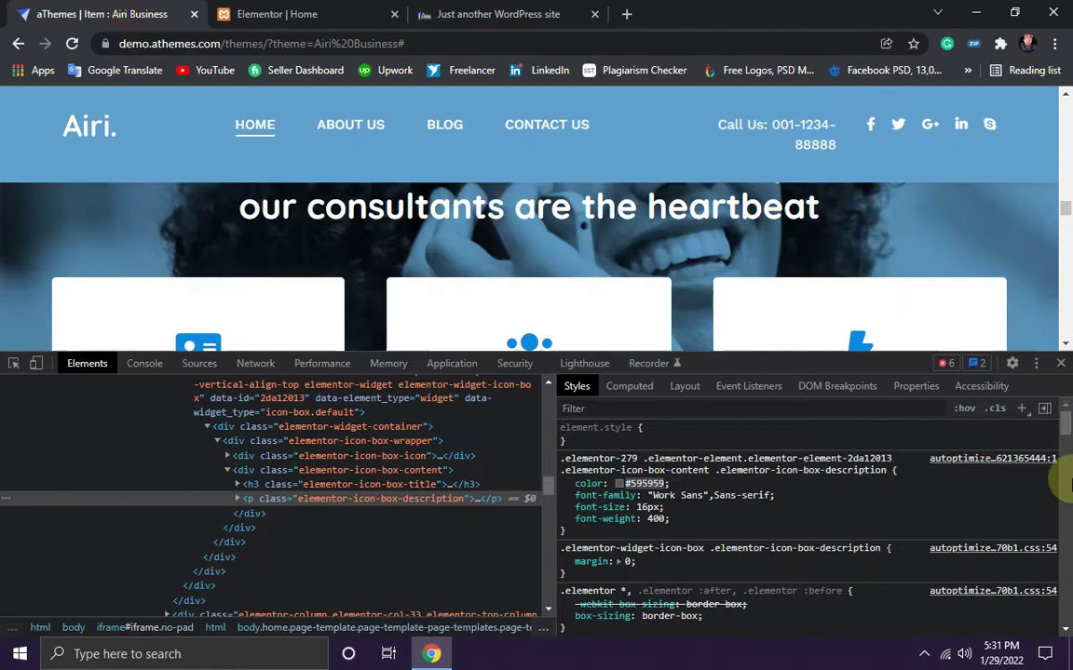
click(1060, 363)
click(290, 346)
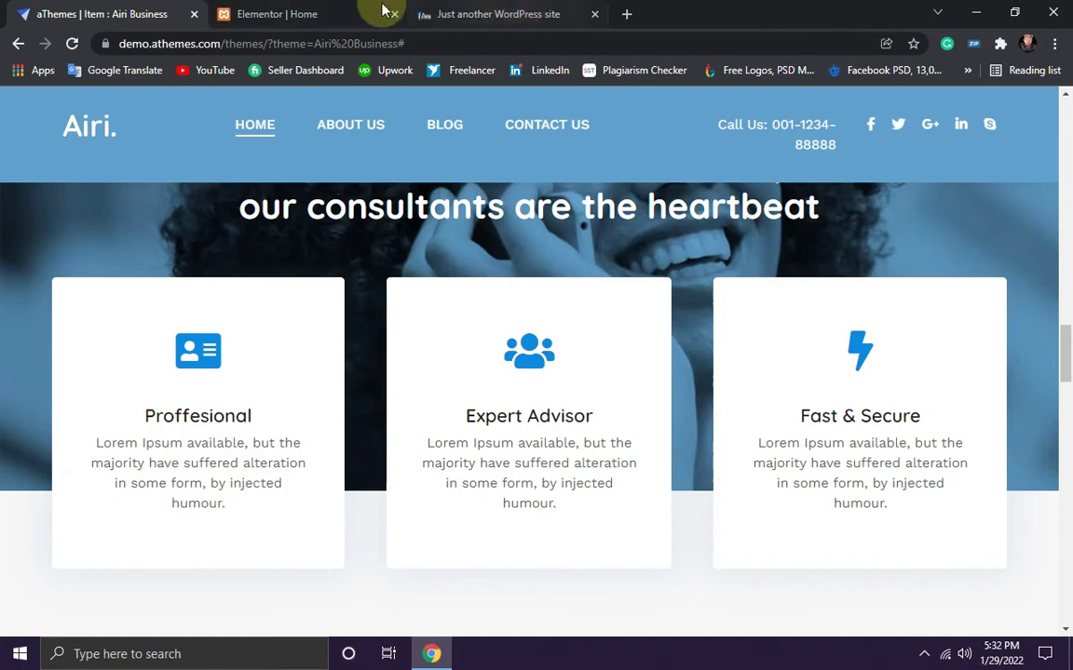
click(445, 13)
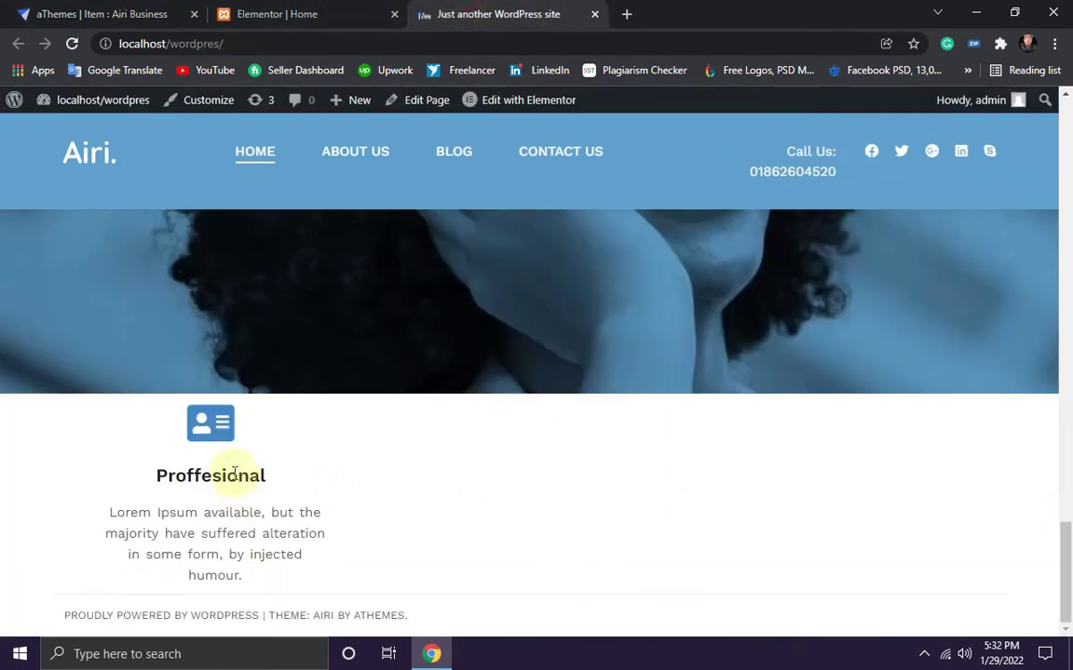
click(131, 13)
Step: Open the ID card icon's spacing settings in Elementor and unlink its four margin values
click(276, 13)
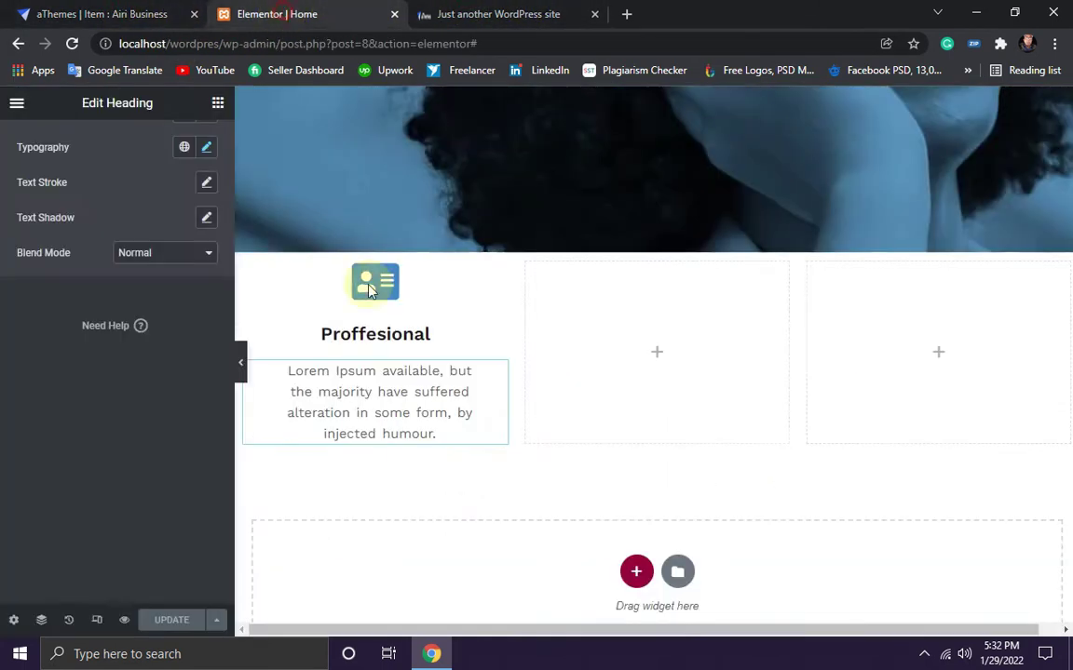
scroll(472, 383, up, 1)
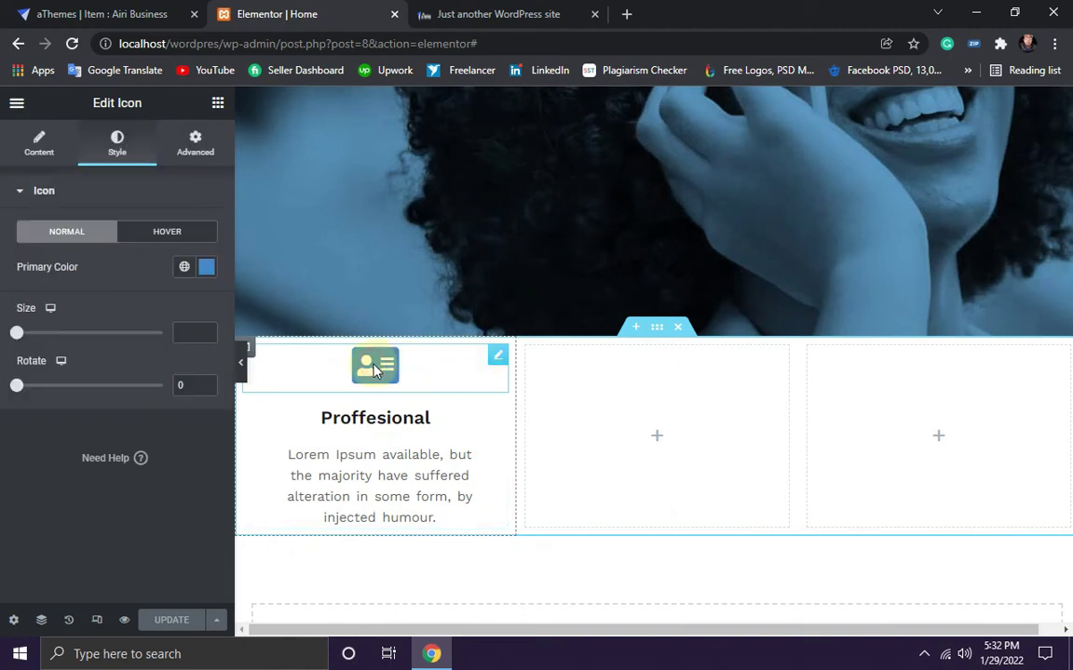
click(196, 144)
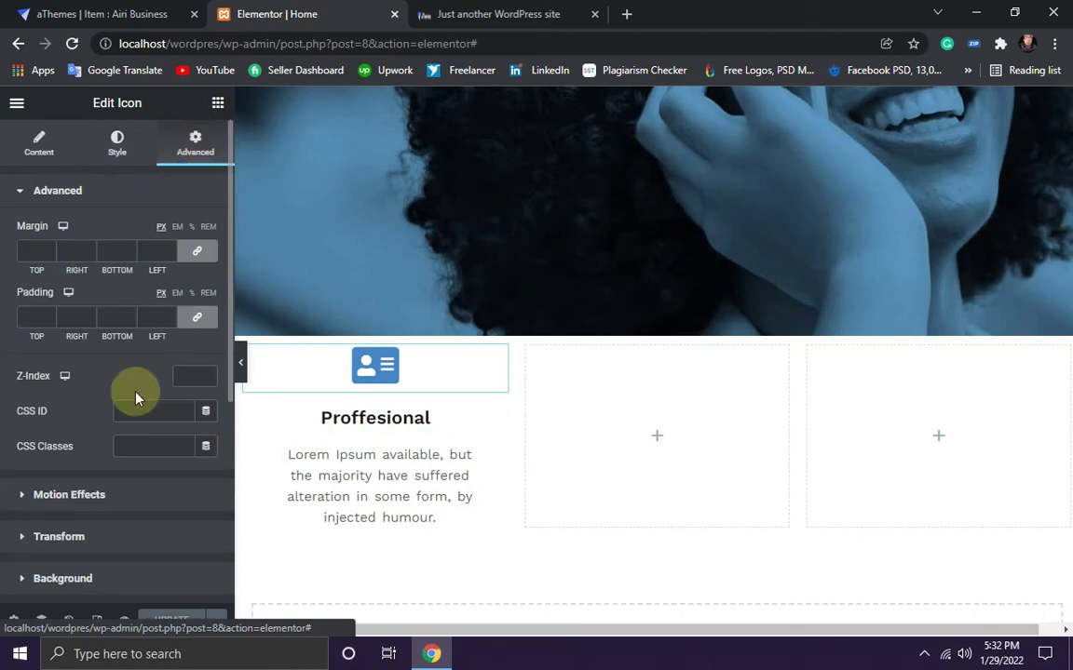
click(200, 252)
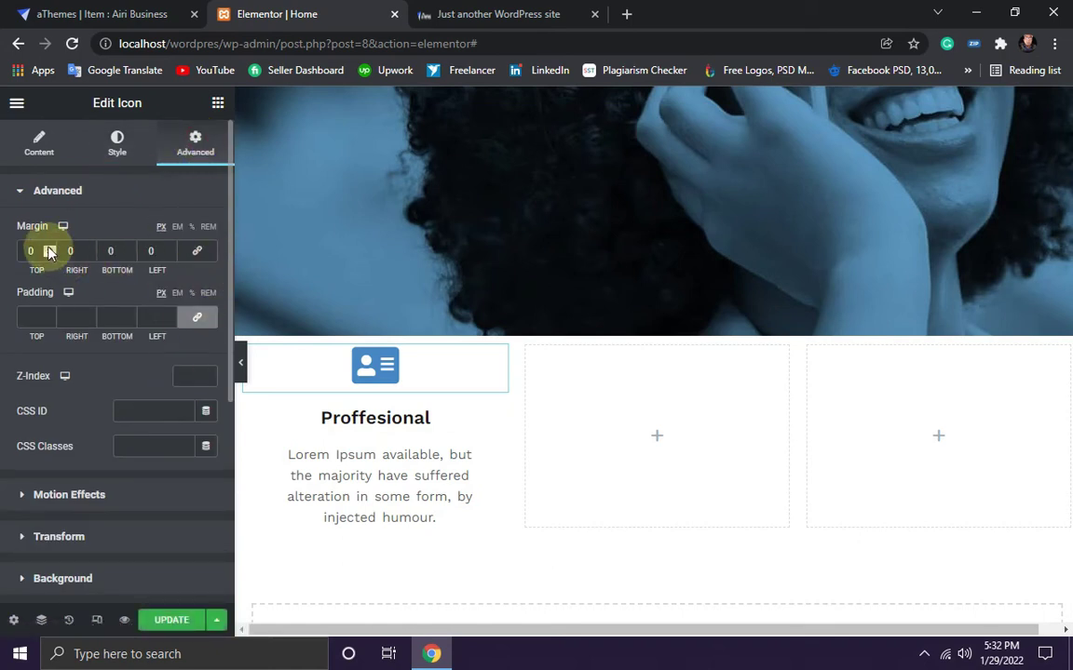
Step: Set the top margin of the ID-card icon to 30 px
click(37, 251)
scroll(49, 251, up, 8)
scroll(49, 252, up, 16)
scroll(50, 252, up, 5)
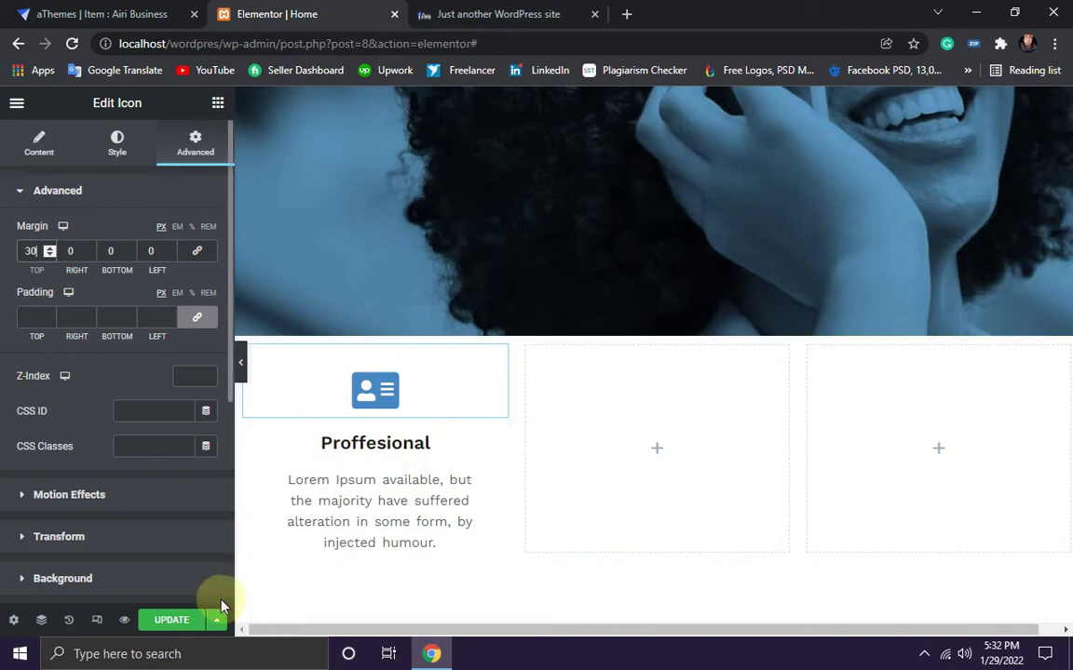
Step: Unlink the margin values of the "Proffesional" heading and set its top margin to 15 px
scroll(456, 472, down, 1)
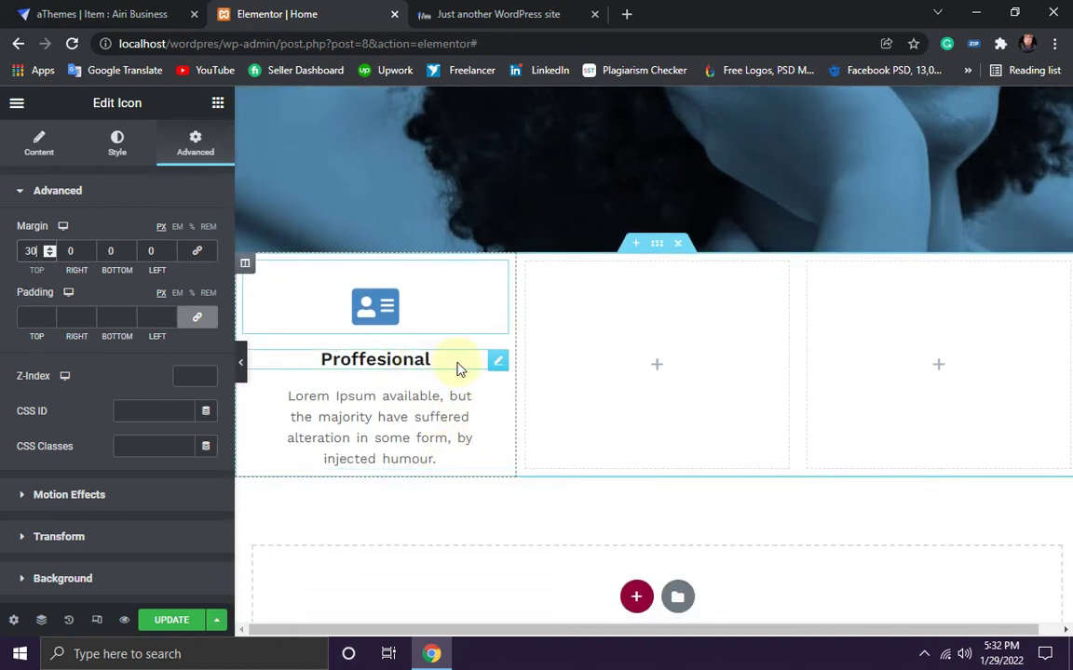
click(495, 364)
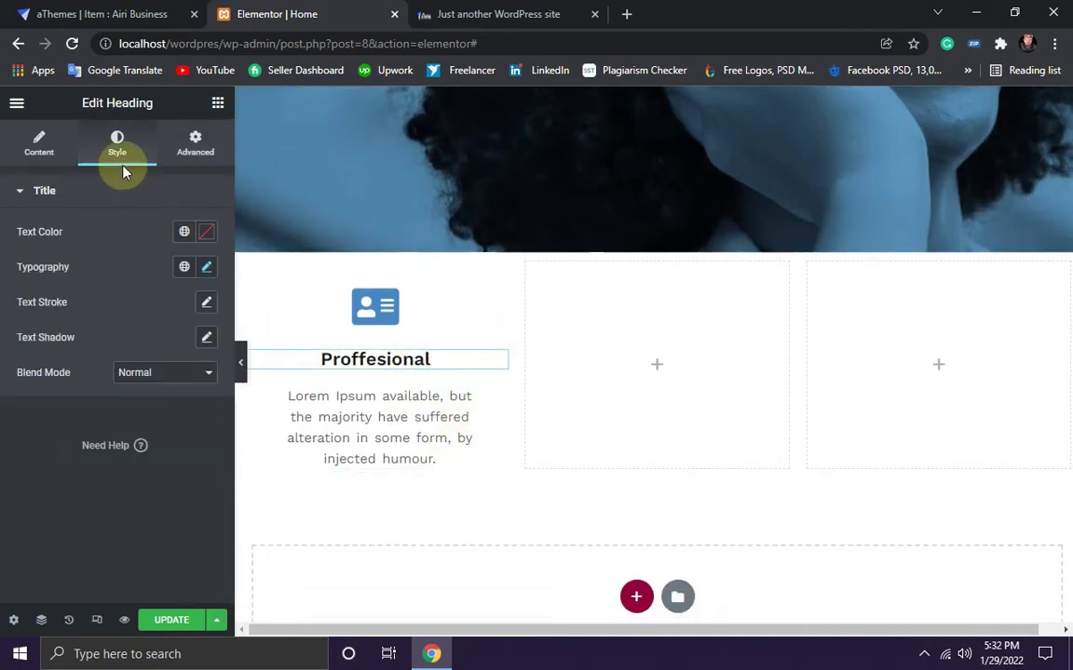
click(192, 148)
click(197, 251)
scroll(51, 251, up, 13)
scroll(52, 251, up, 2)
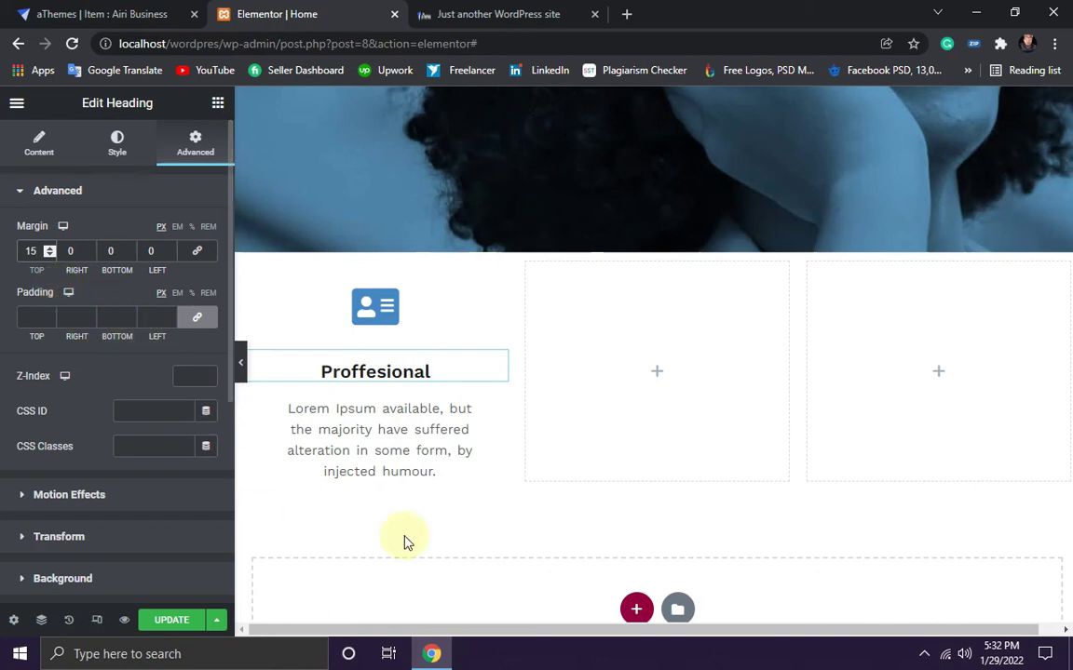
Step: Save the page and reload the live site to check the spacing of the icon and heading
click(160, 621)
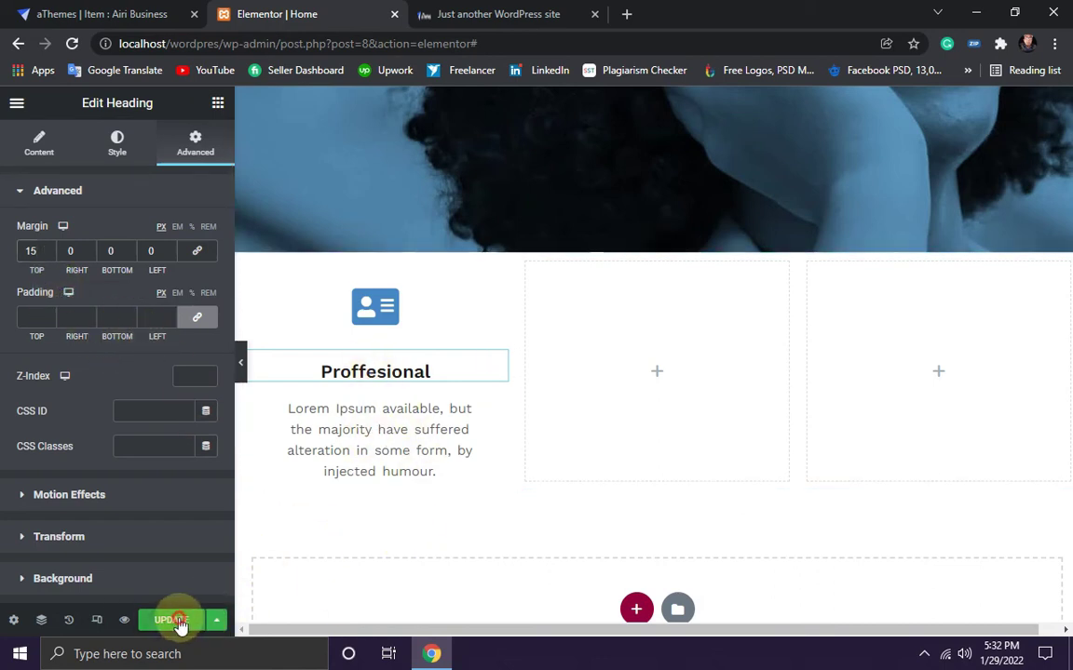
click(468, 13)
click(72, 43)
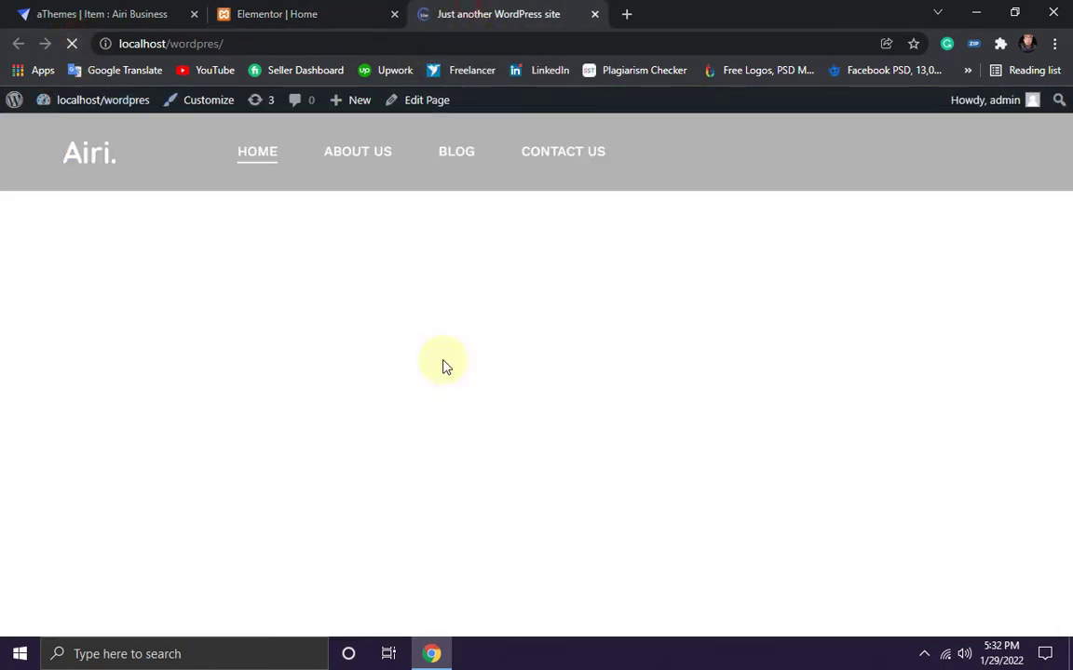
scroll(233, 485, up, 2)
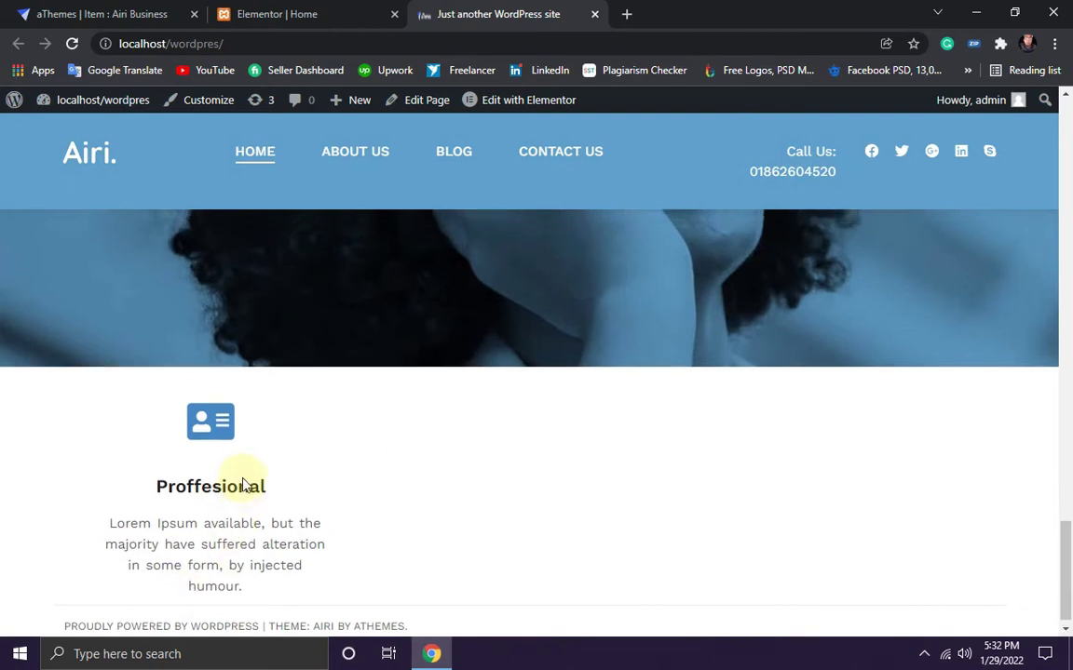
scroll(273, 461, down, 2)
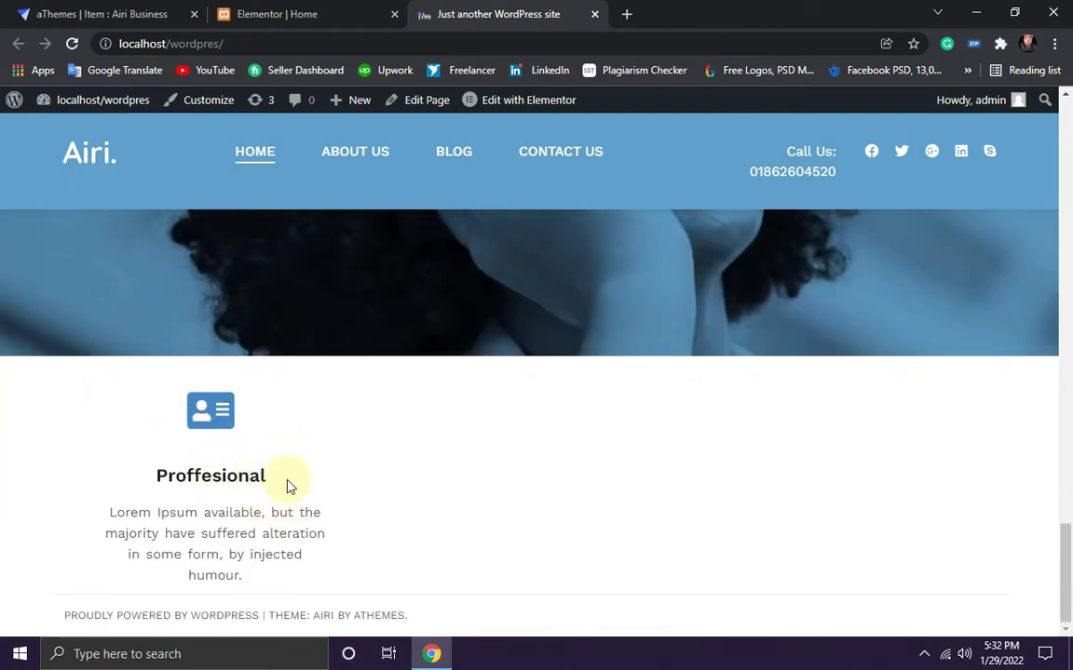
Step: Return to the page editor and give the column holding the icon and text a classic background in colour #fff
click(288, 14)
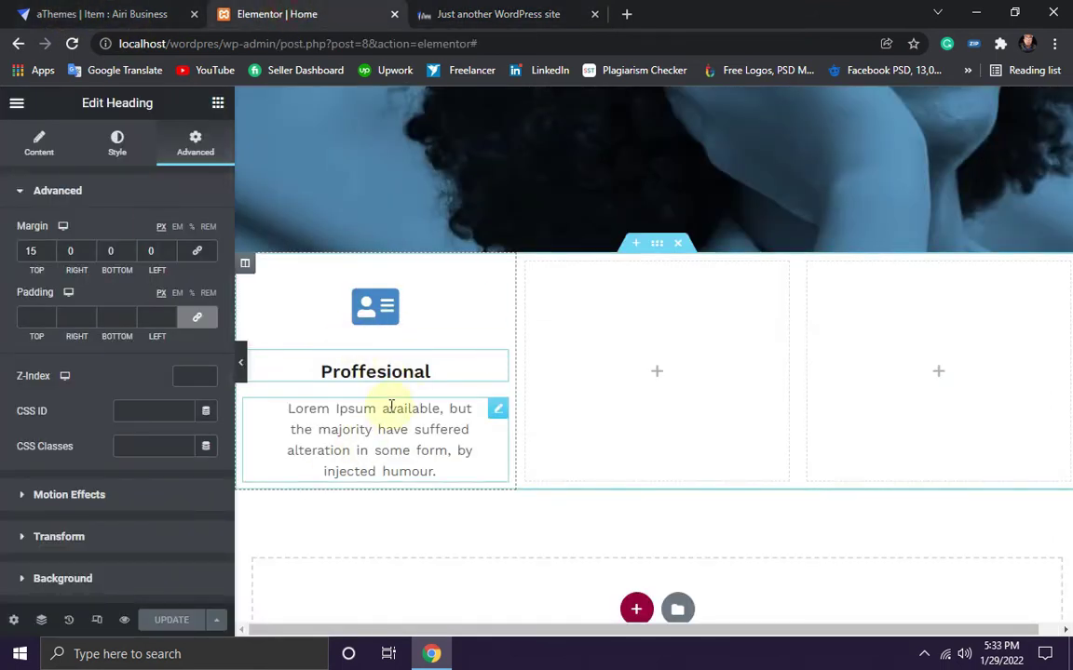
scroll(410, 417, up, 1)
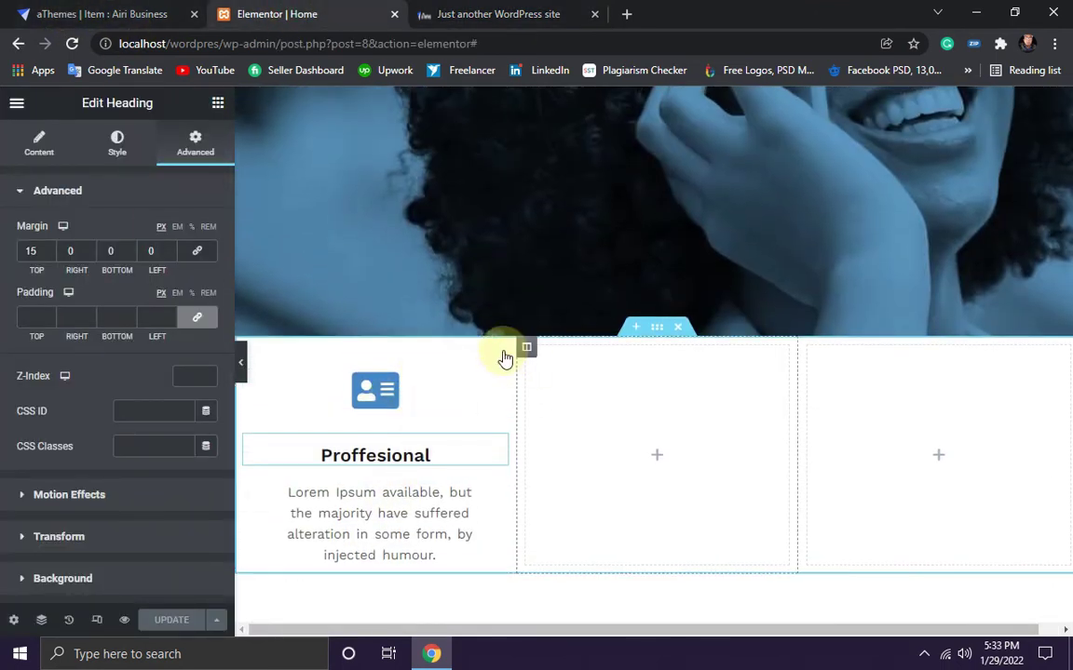
scroll(434, 375, up, 1)
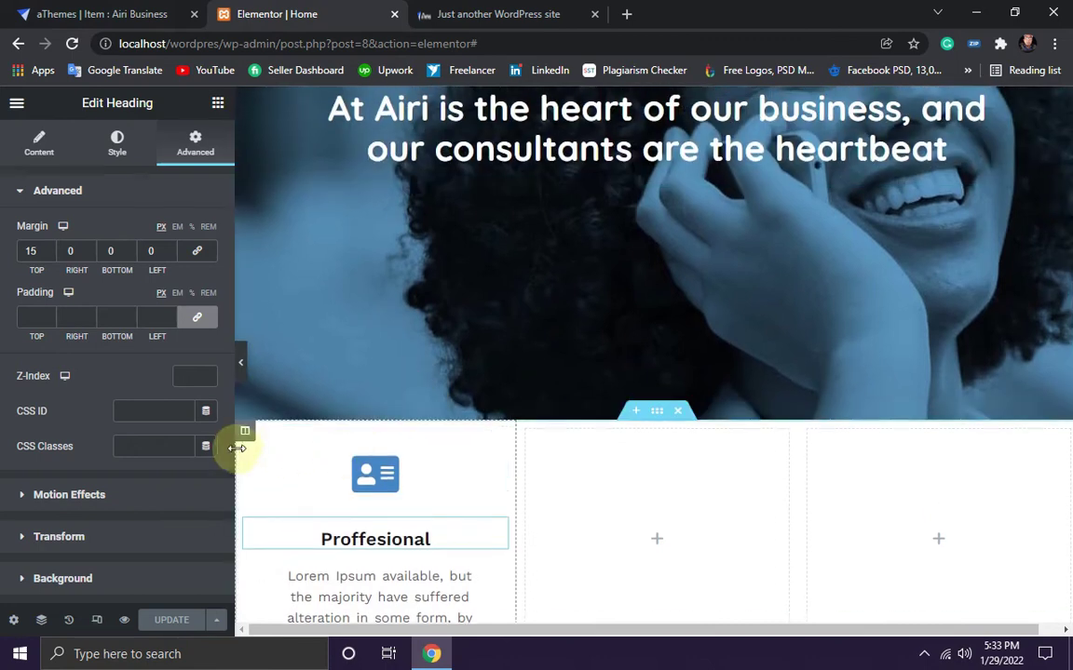
scroll(291, 535, down, 2)
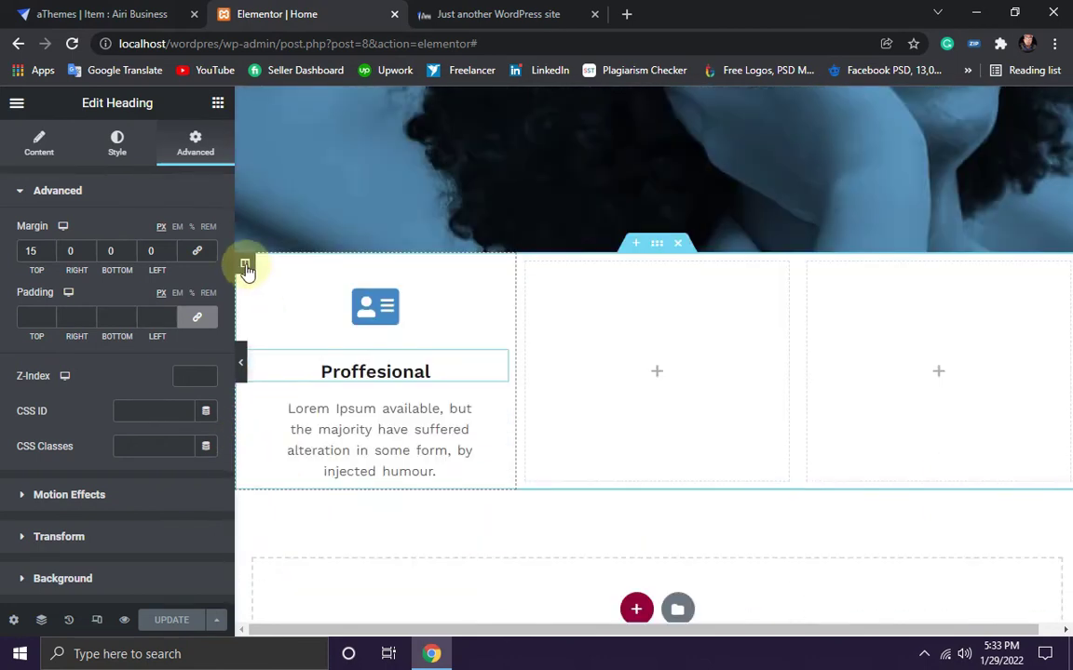
click(245, 267)
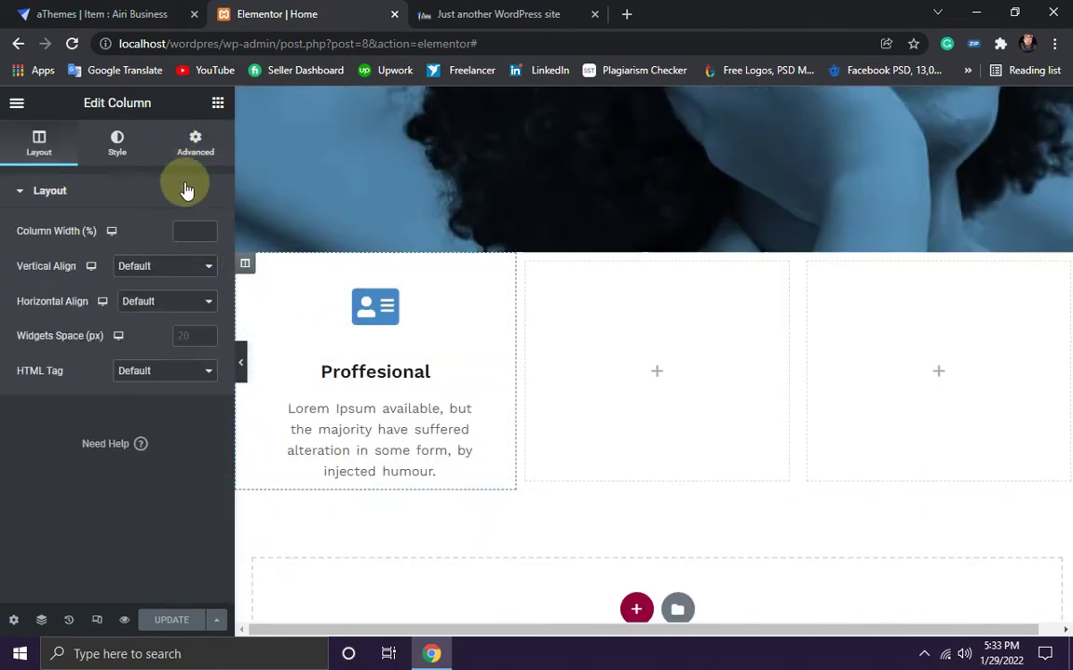
click(117, 147)
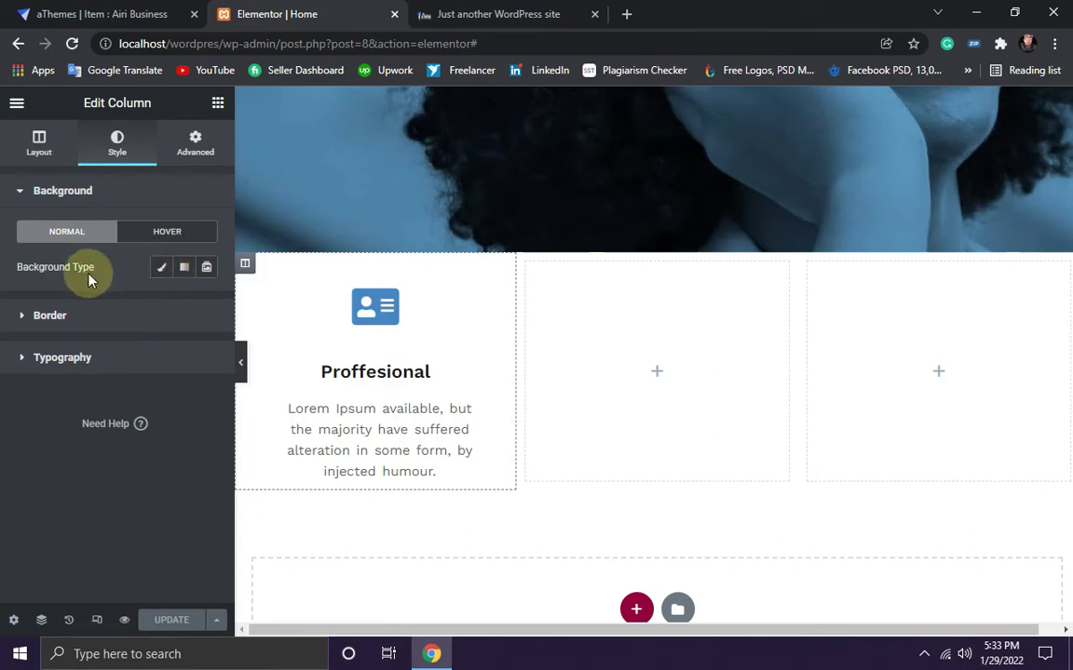
click(161, 270)
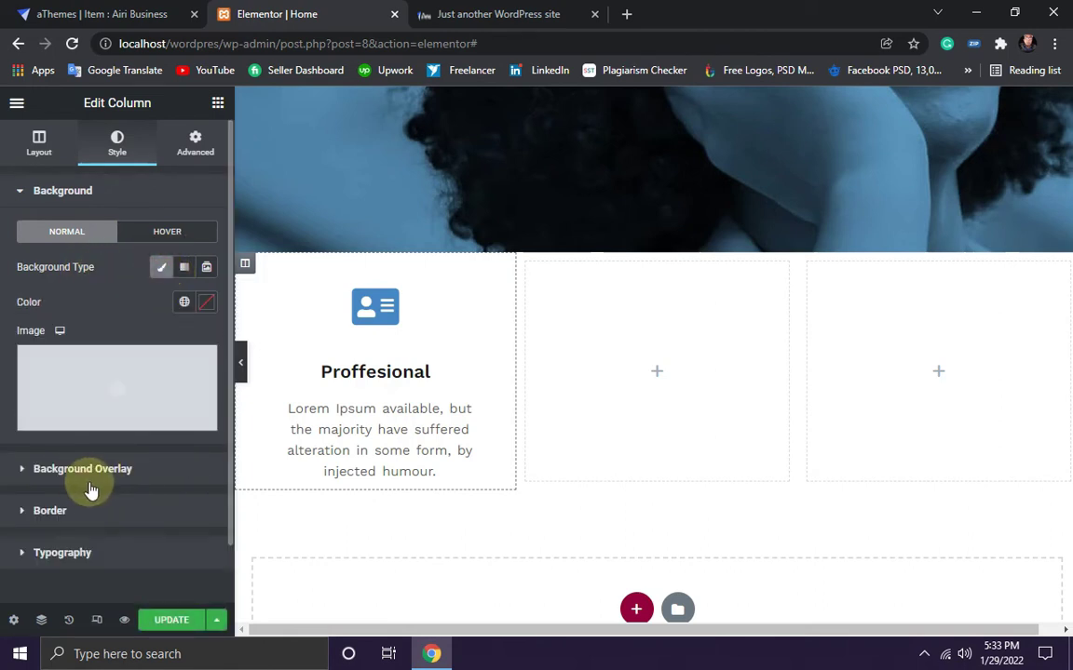
click(206, 312)
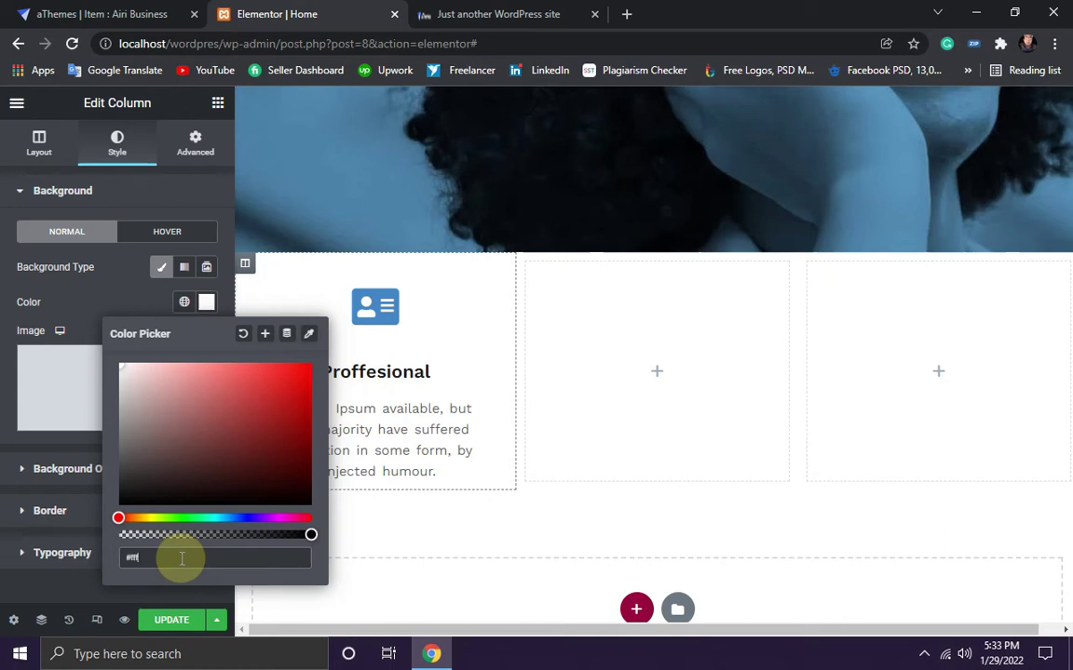
scroll(419, 450, up, 1)
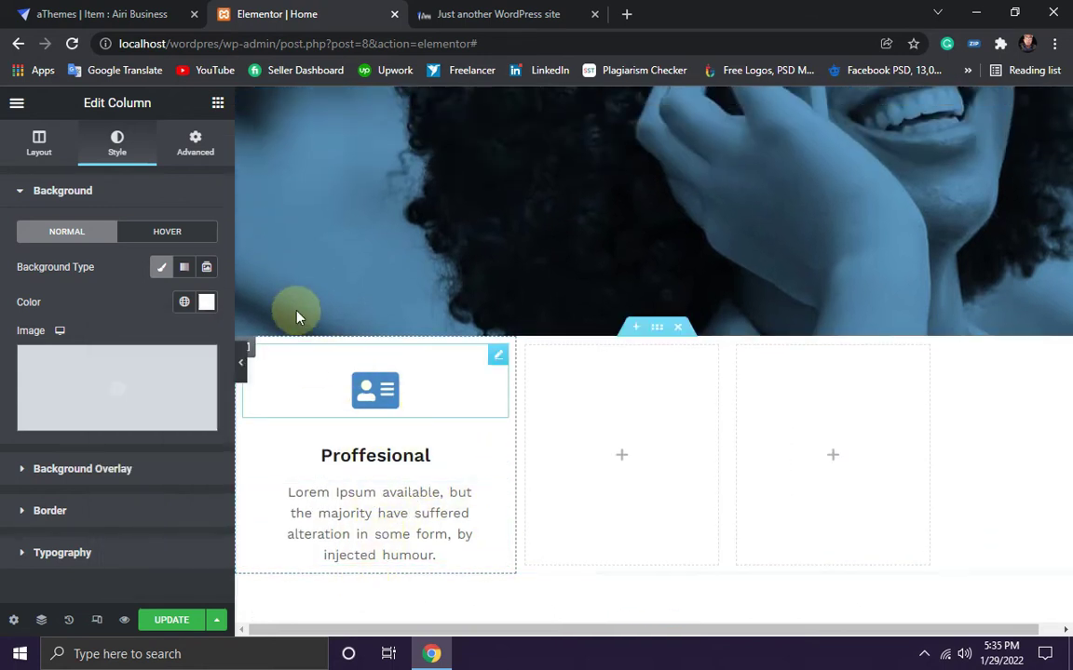
scroll(453, 397, down, 1)
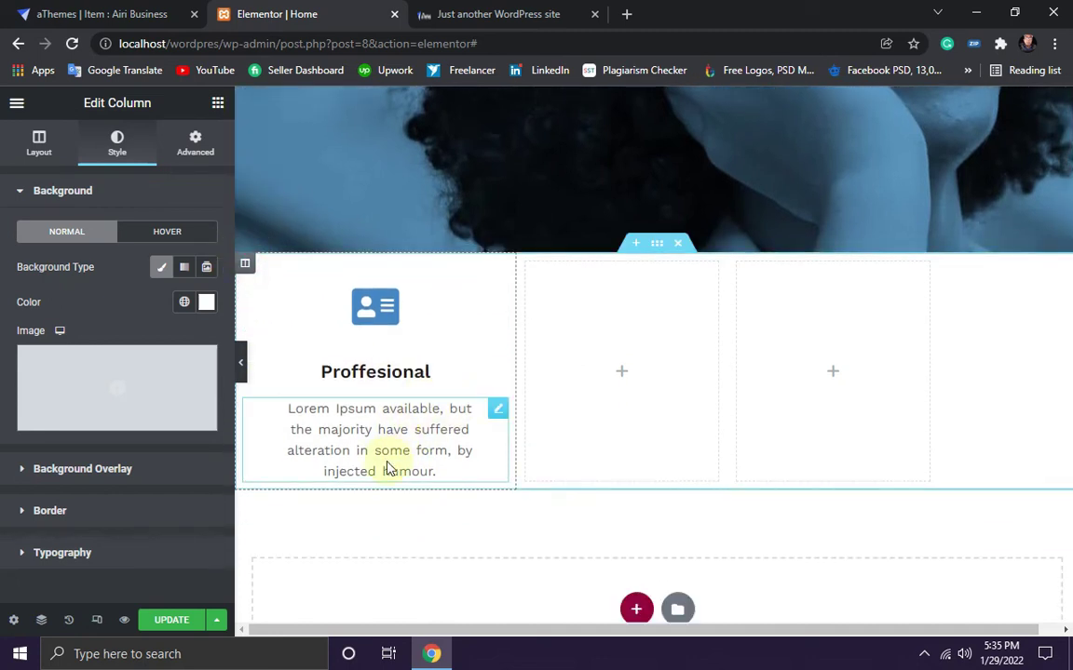
Step: Unlink the column's margin values, set its bottom margin to 25 px and save the page
click(196, 149)
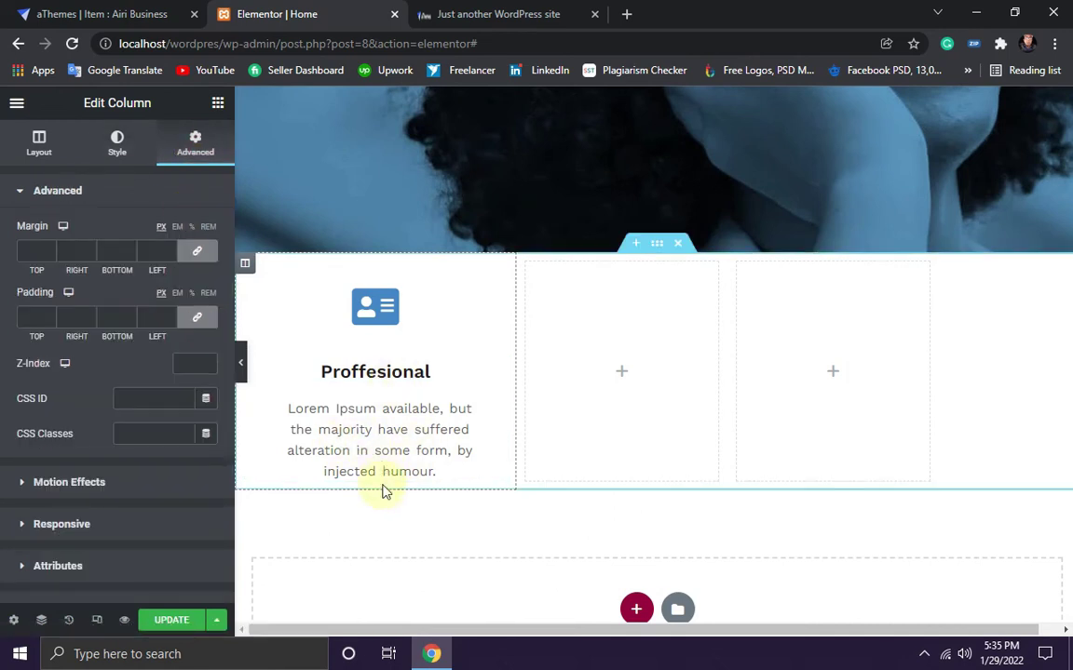
click(199, 253)
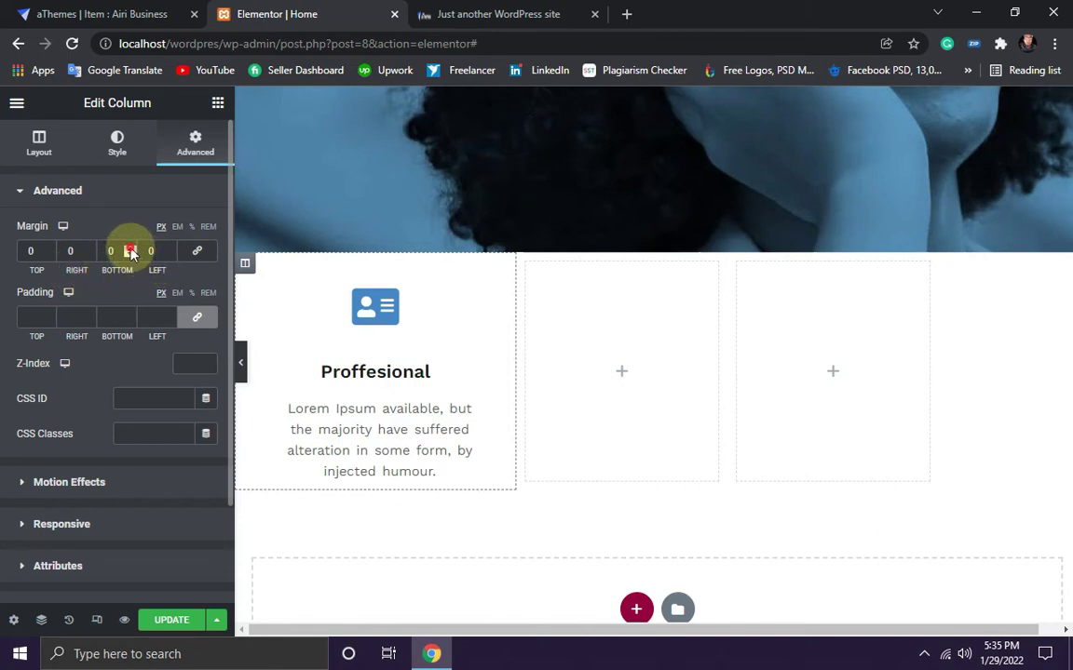
click(130, 251)
click(131, 251)
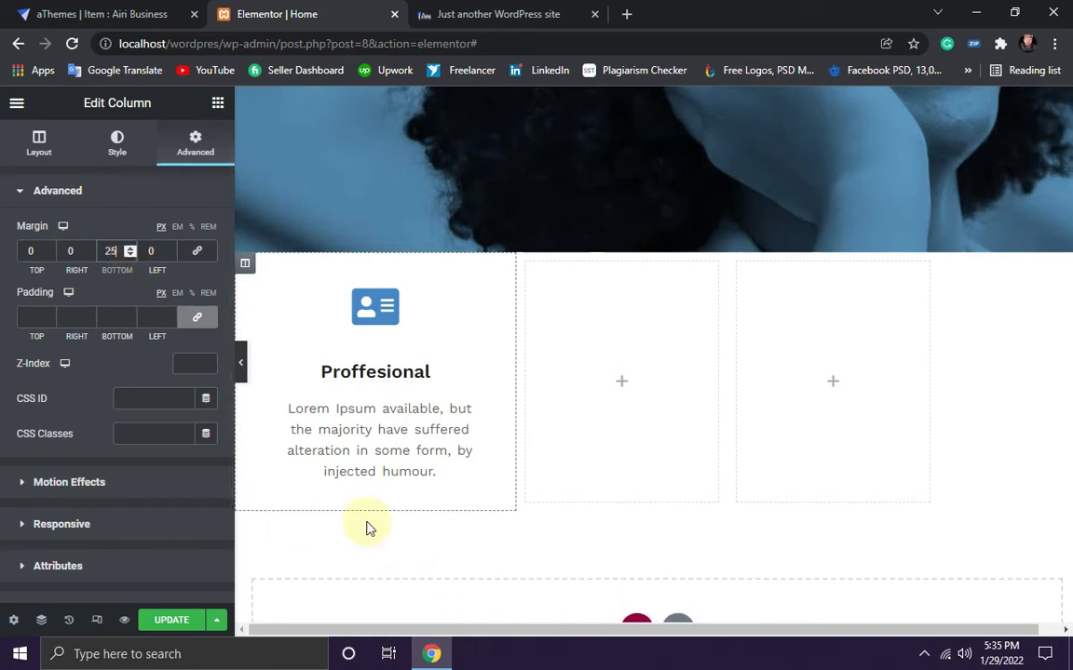
click(170, 619)
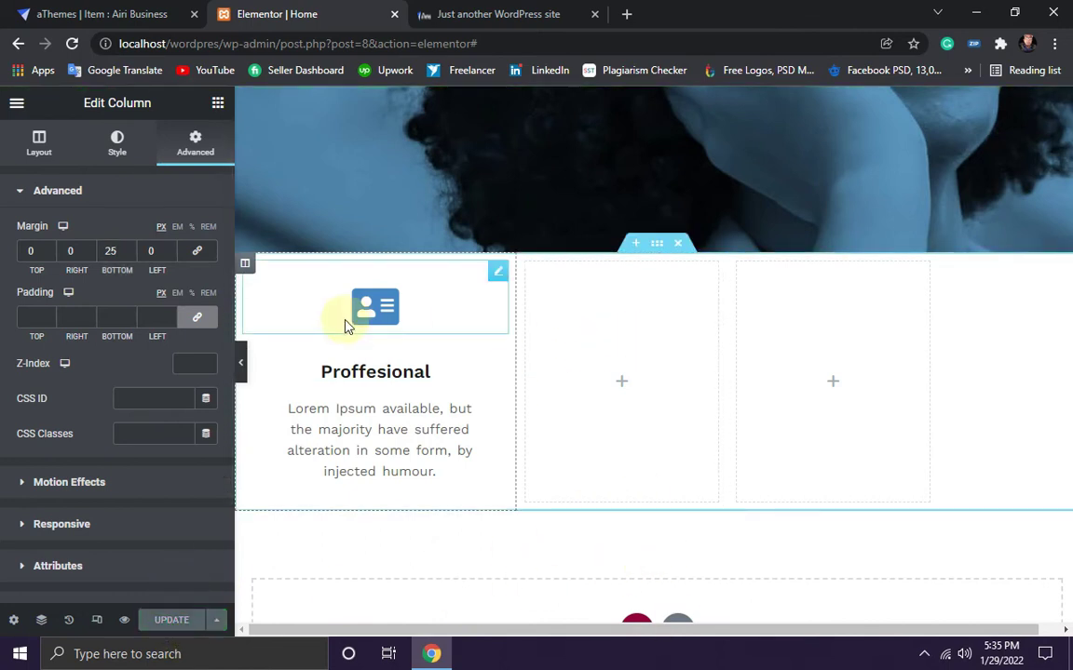
Step: Duplicate the "Proffesional" column twice to make three identical columns
right_click(246, 264)
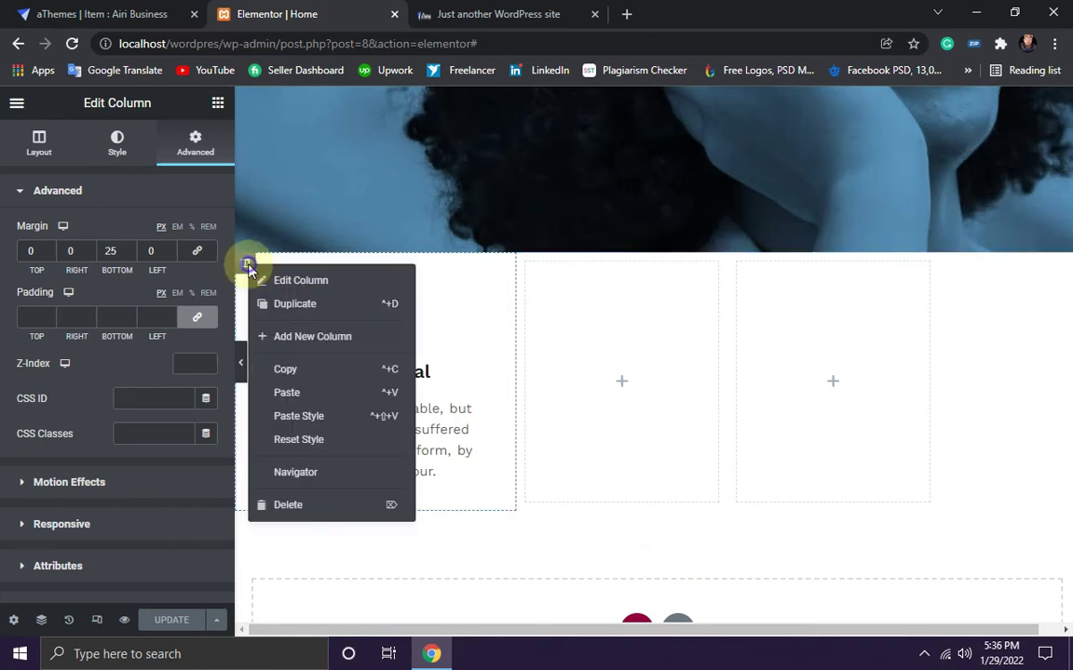
click(296, 305)
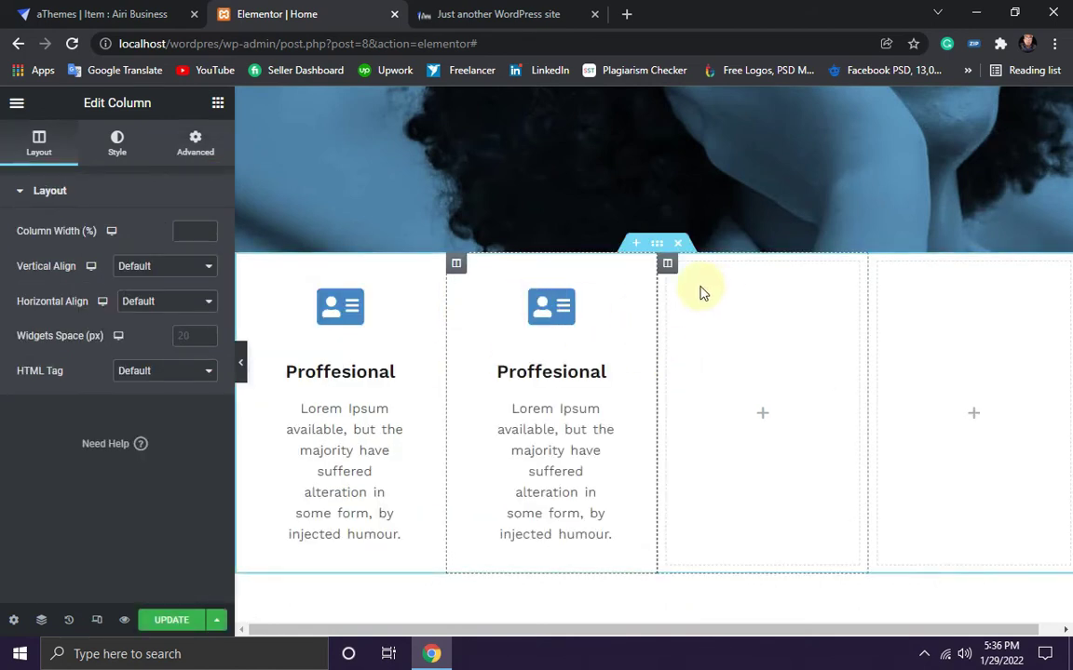
right_click(456, 267)
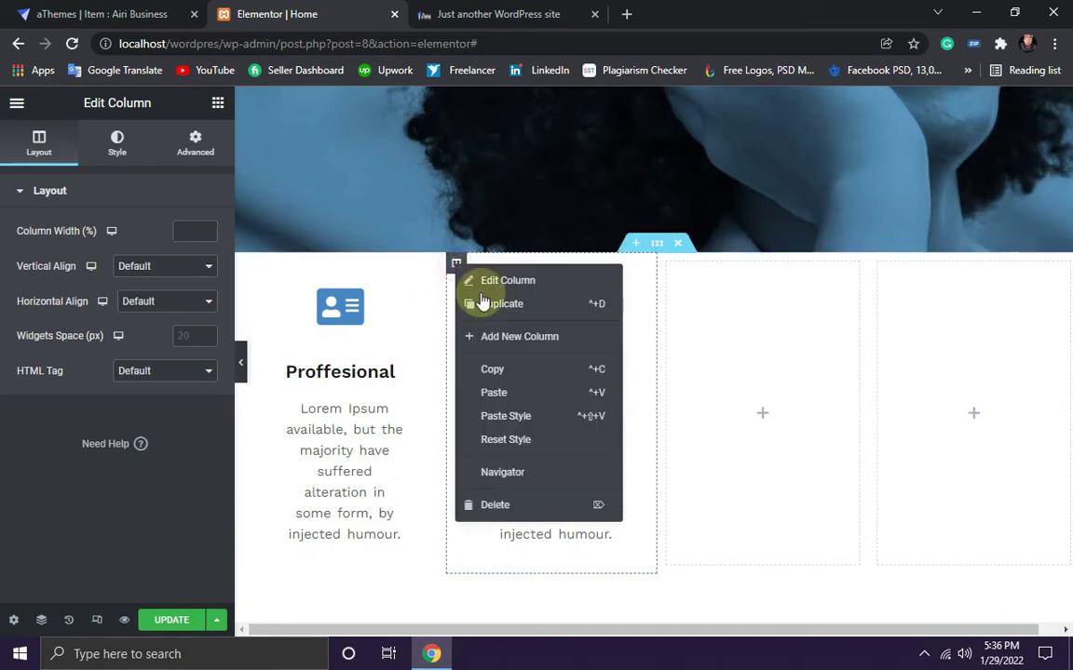
click(495, 307)
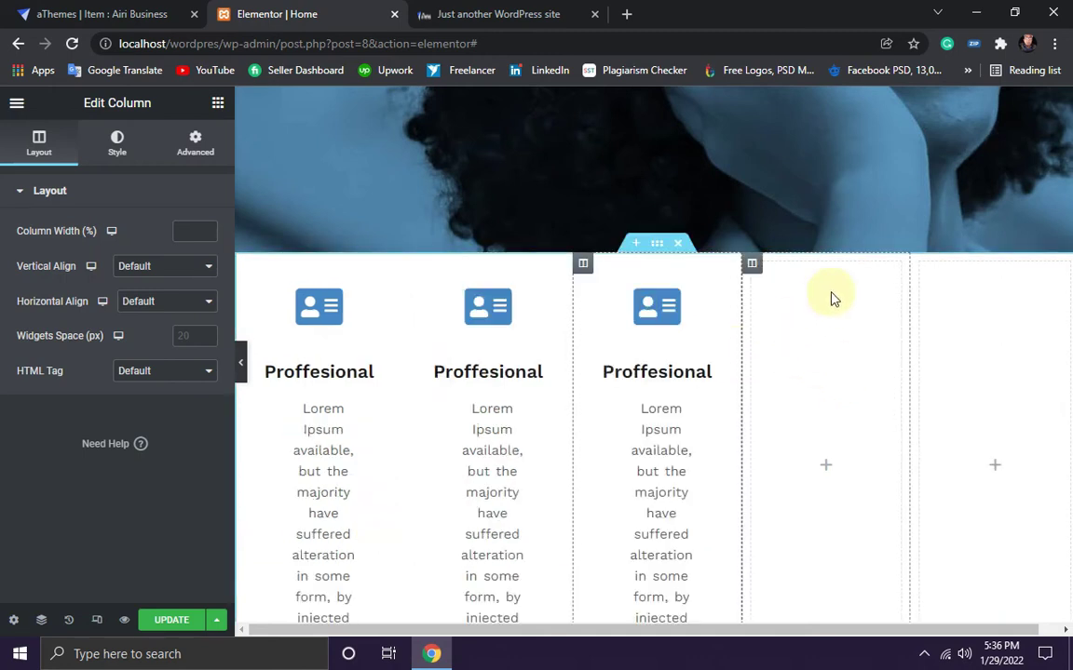
Step: Delete the two empty columns beside the three "Proffesional" columns
right_click(809, 313)
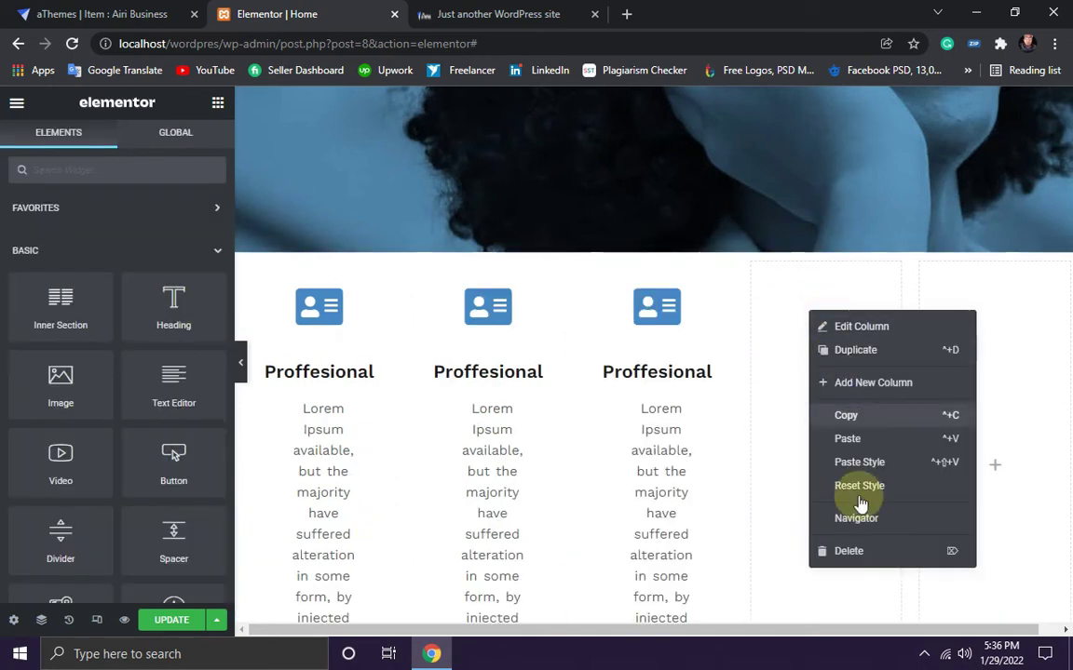
click(859, 547)
right_click(917, 357)
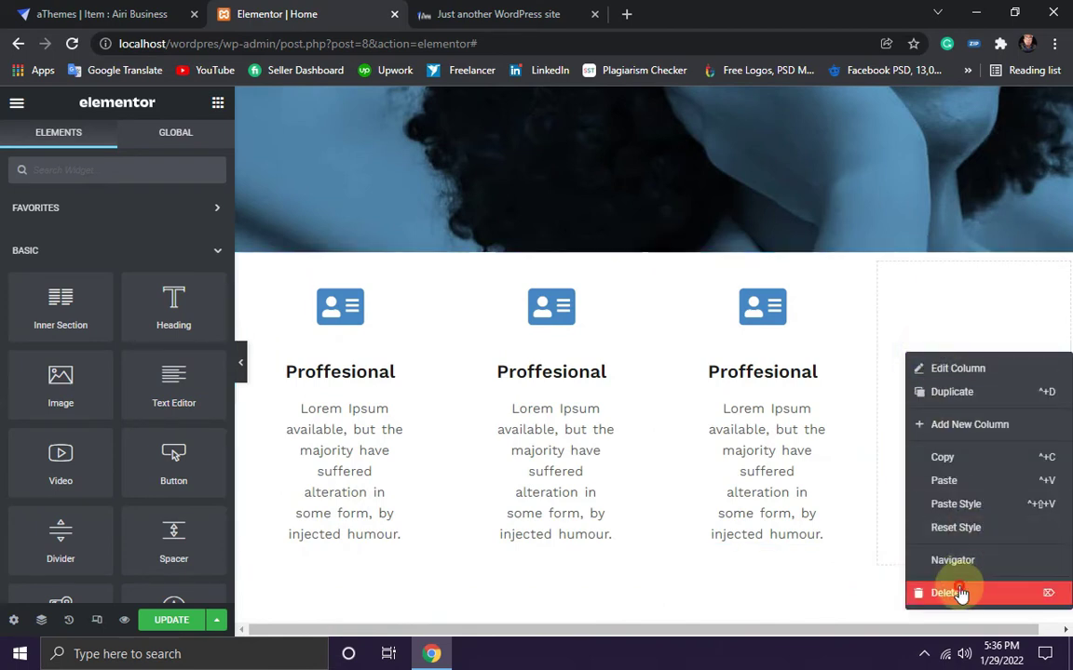
click(945, 588)
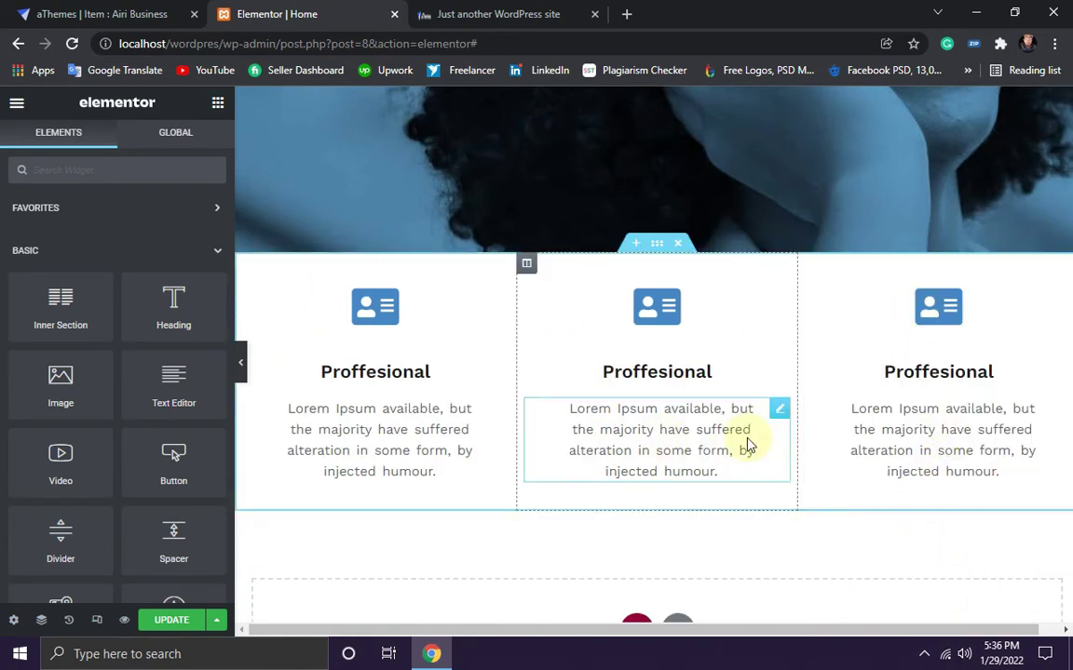
Step: Set the top margin of the three-column section to -160 px so it overlaps the hero image
scroll(670, 428, up, 1)
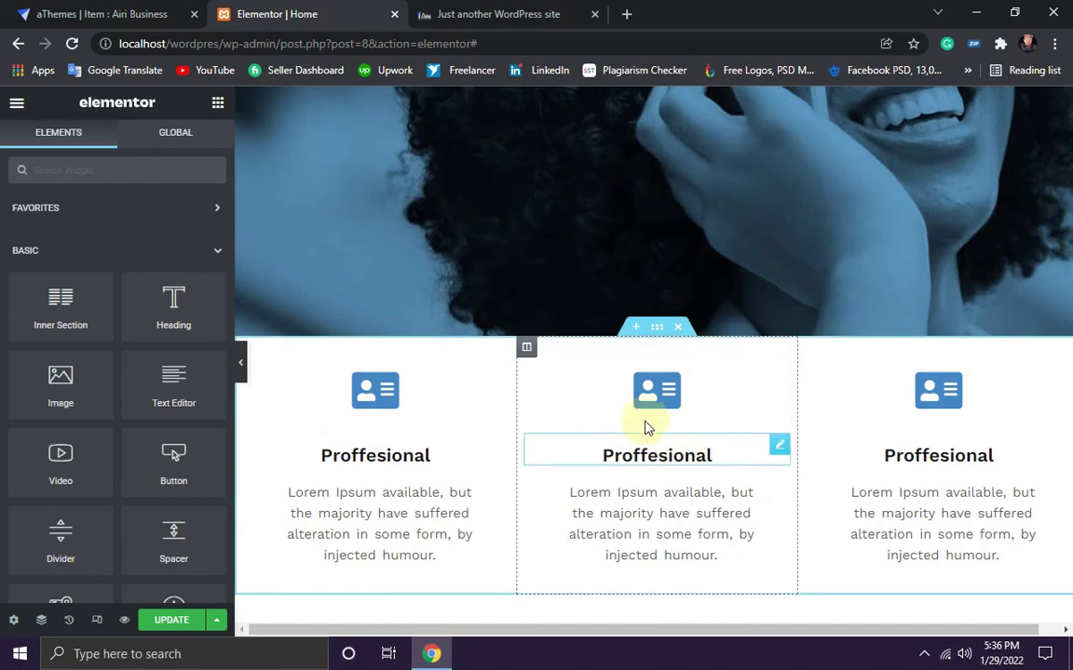
scroll(680, 372, down, 1)
scroll(402, 292, up, 1)
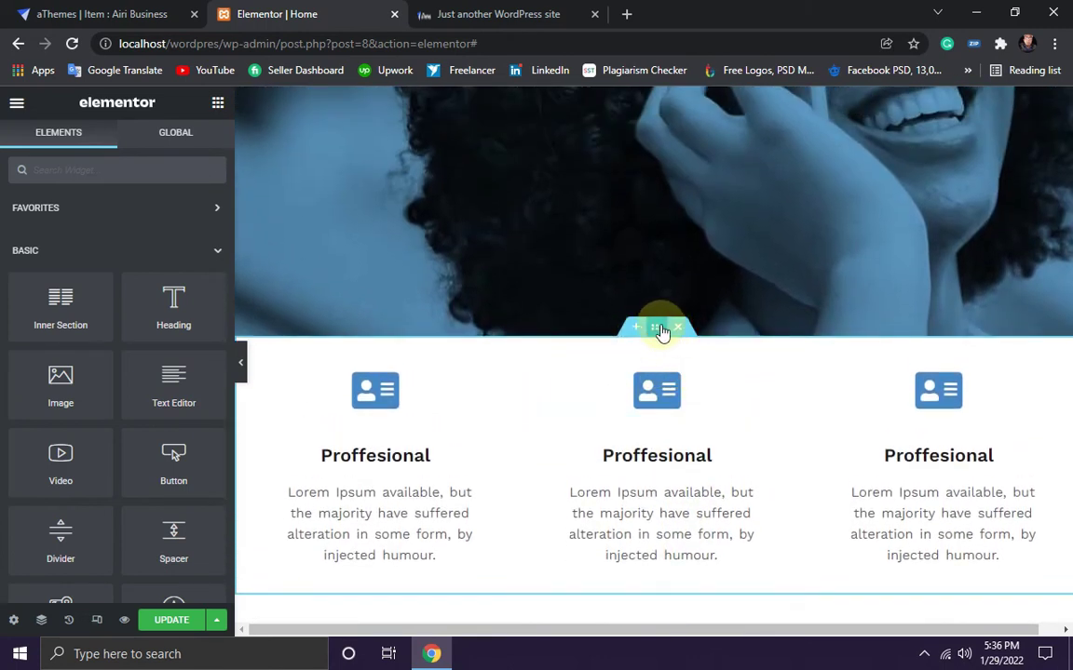
click(658, 330)
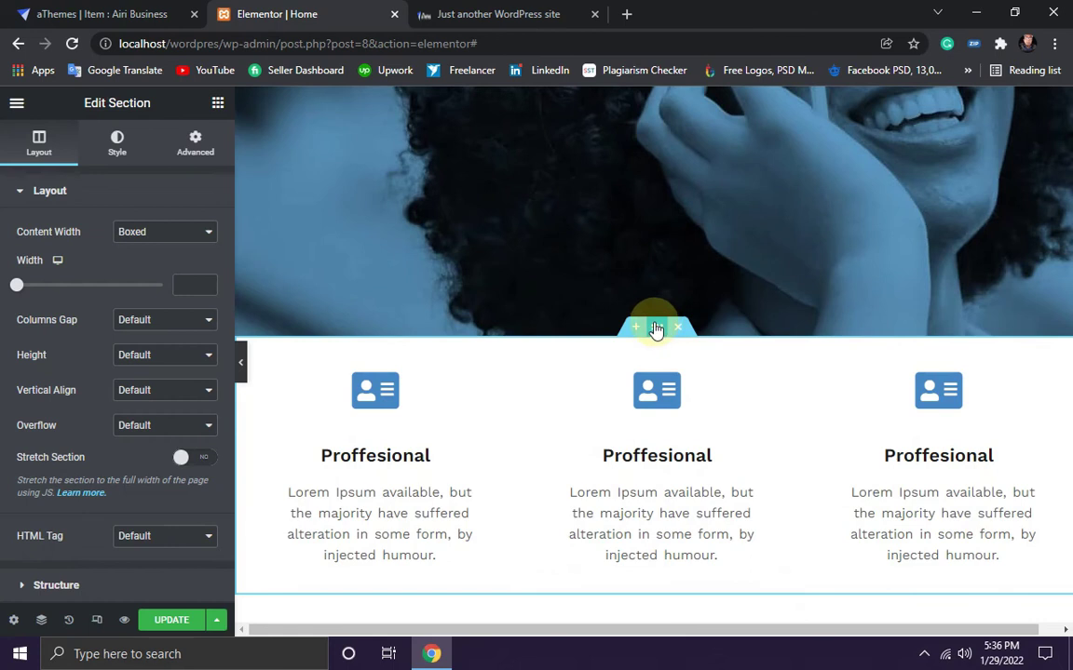
click(195, 149)
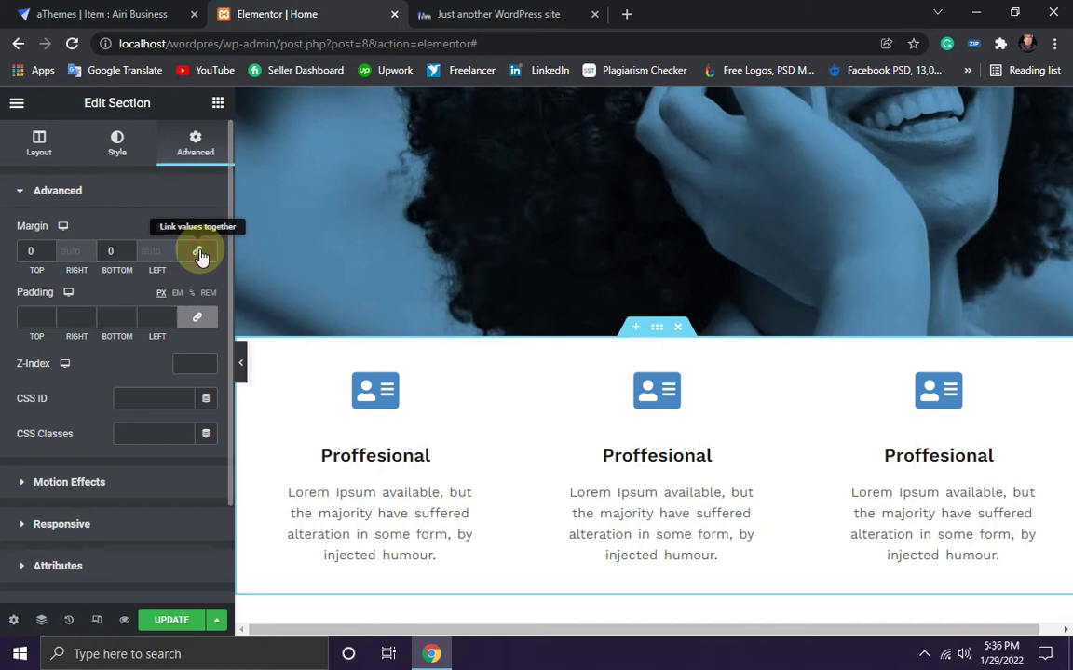
drag(49, 255, 49, 255)
scroll(754, 368, up, 3)
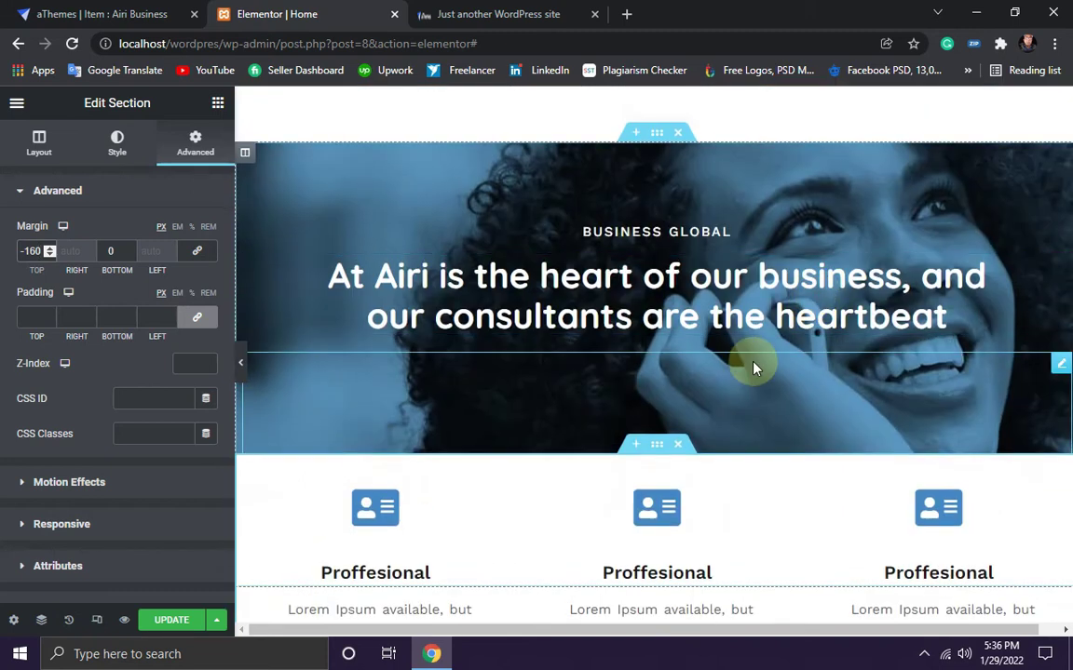
scroll(754, 367, down, 3)
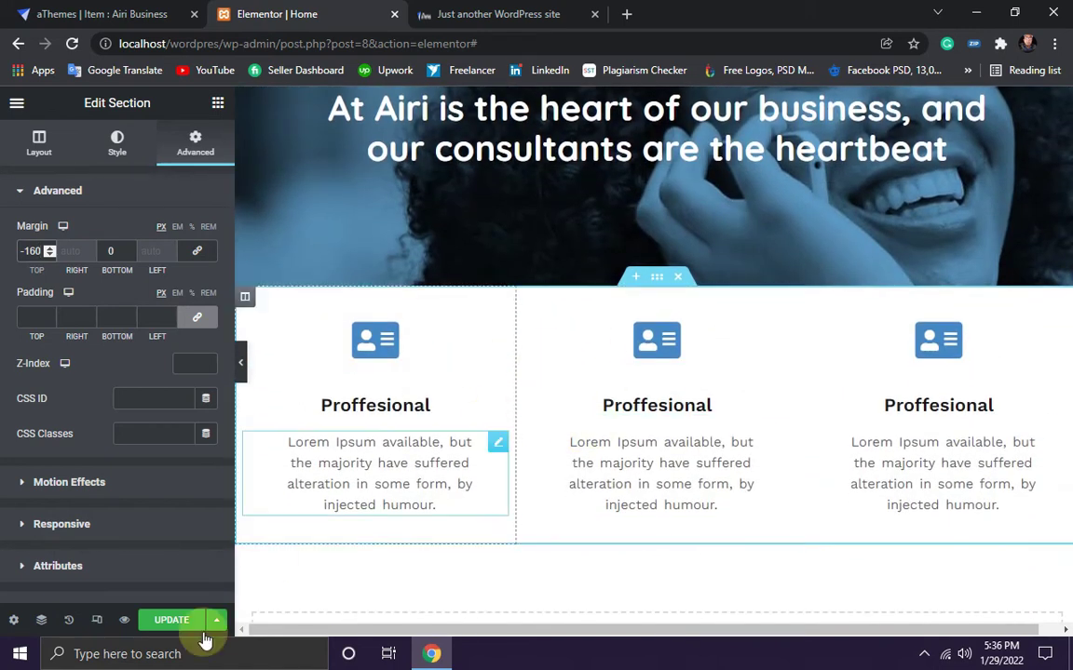
Step: Save the page and set the first "Proffesional" column's right and left margins to 15 px
click(160, 619)
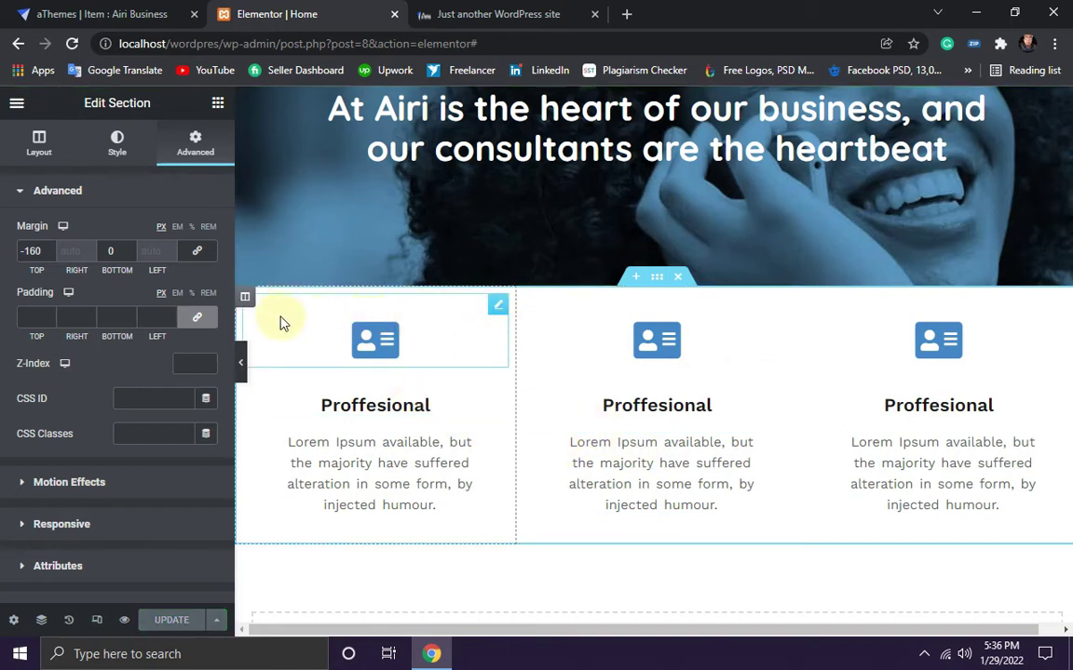
click(242, 300)
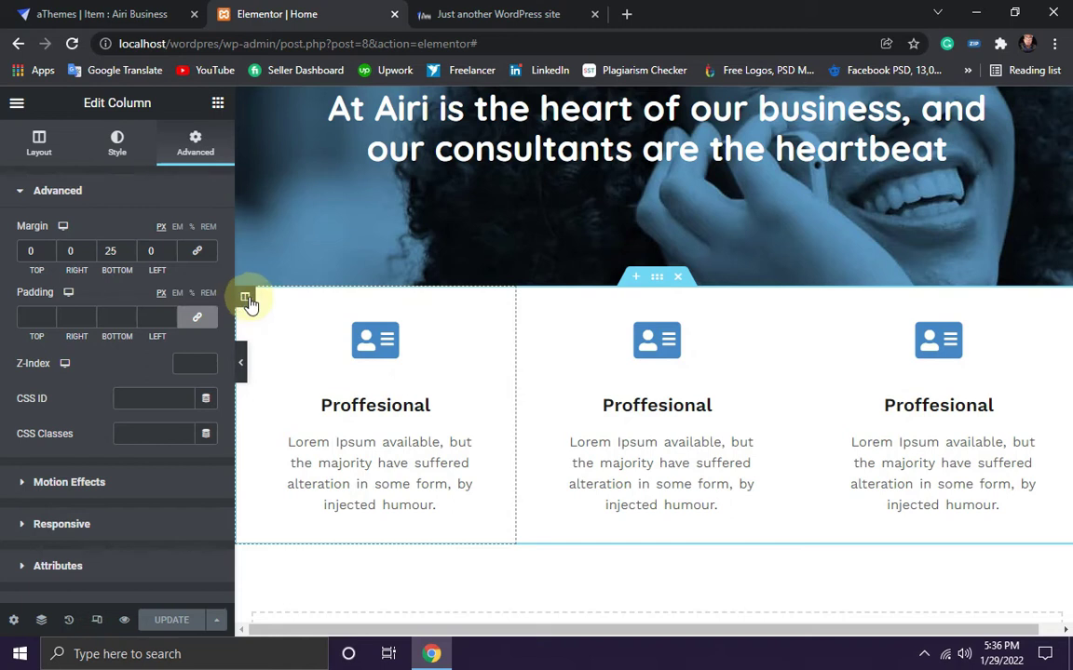
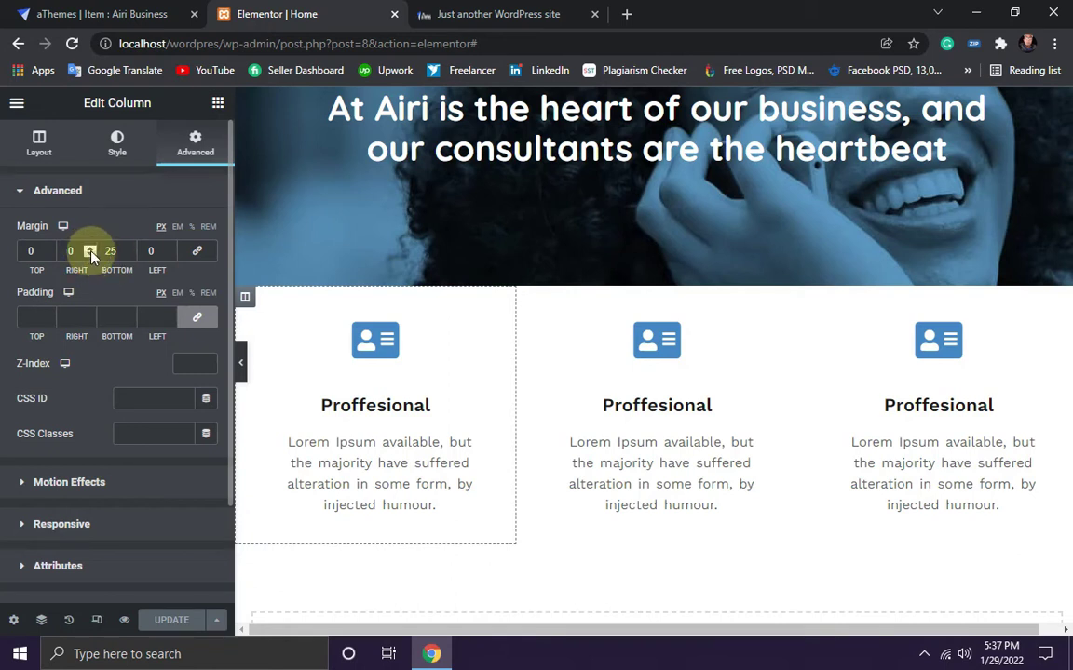
click(91, 248)
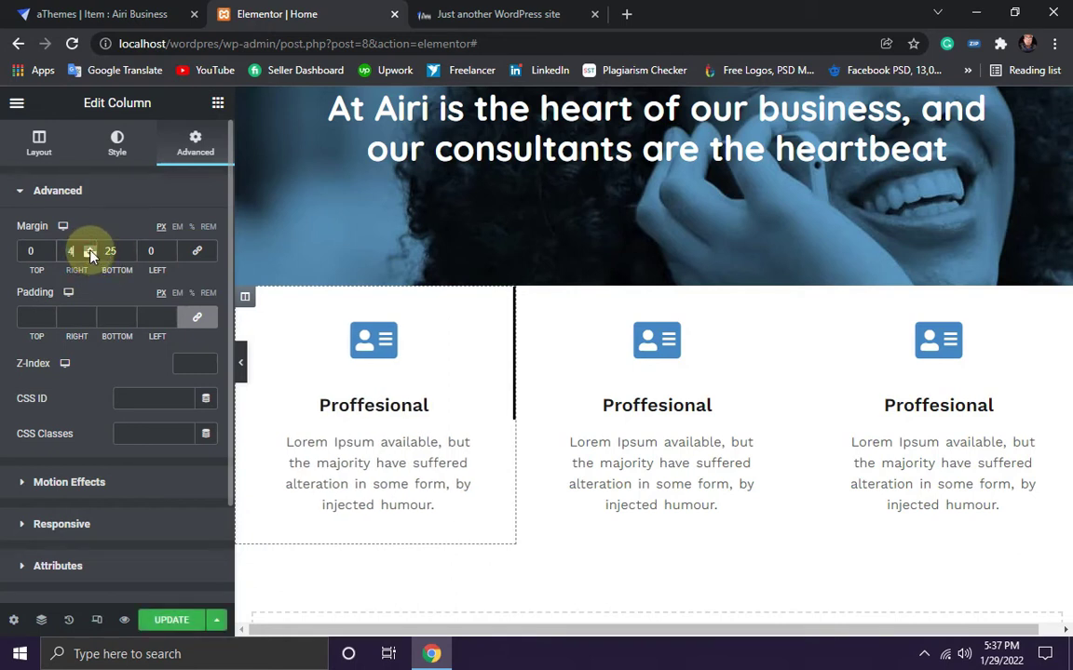
click(170, 249)
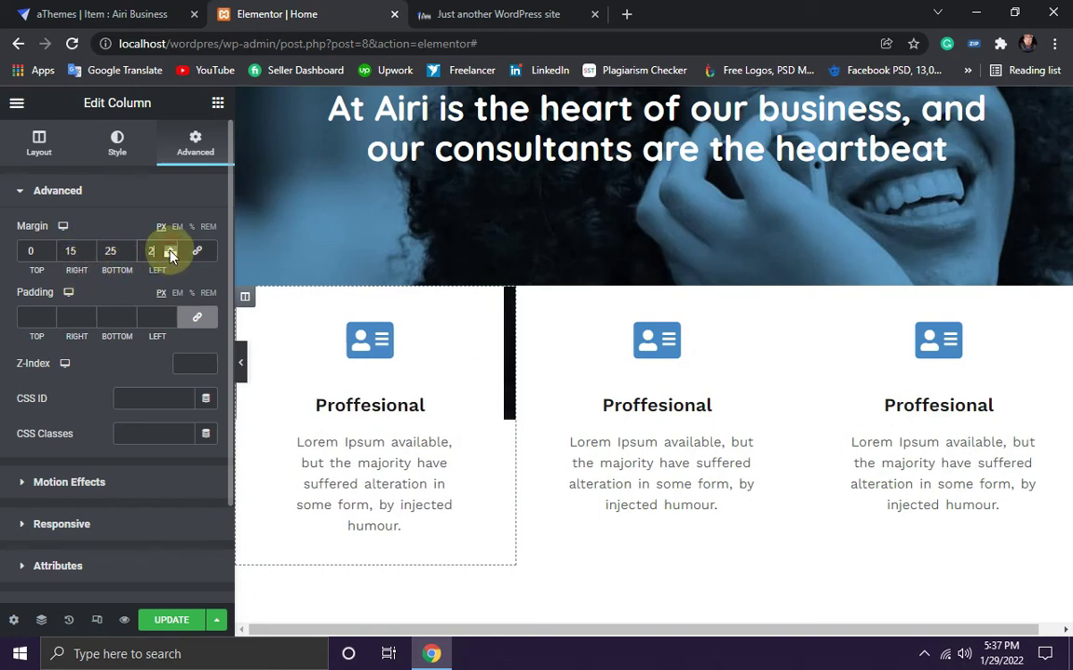
click(170, 248)
click(171, 249)
click(170, 248)
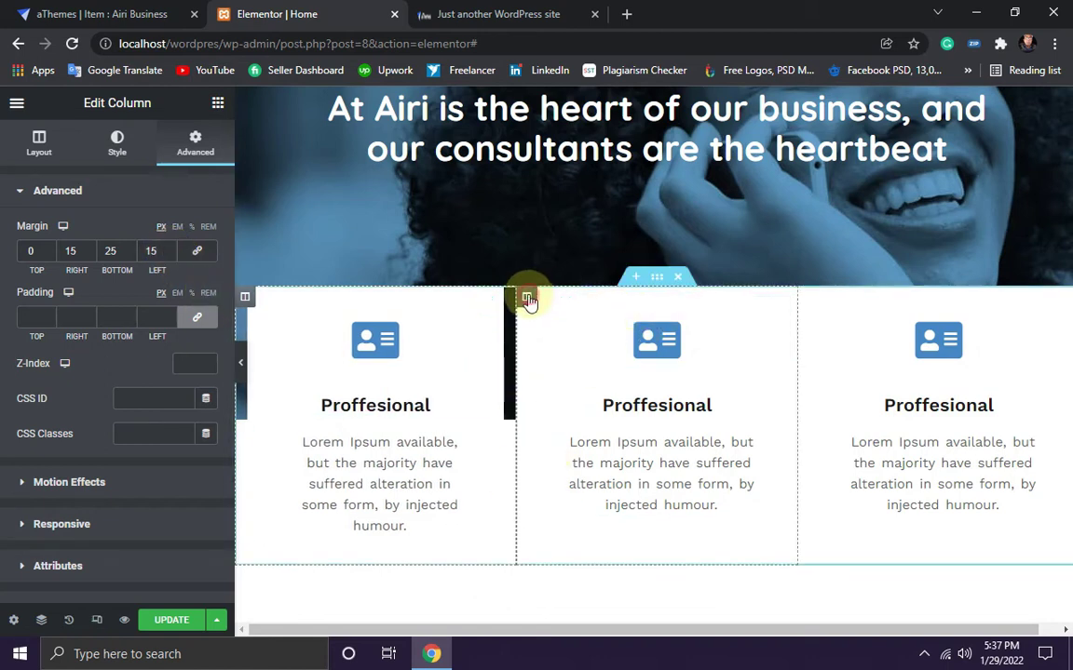
Step: Set the middle "Proffesional" column's right and left margins to 15 px
click(527, 299)
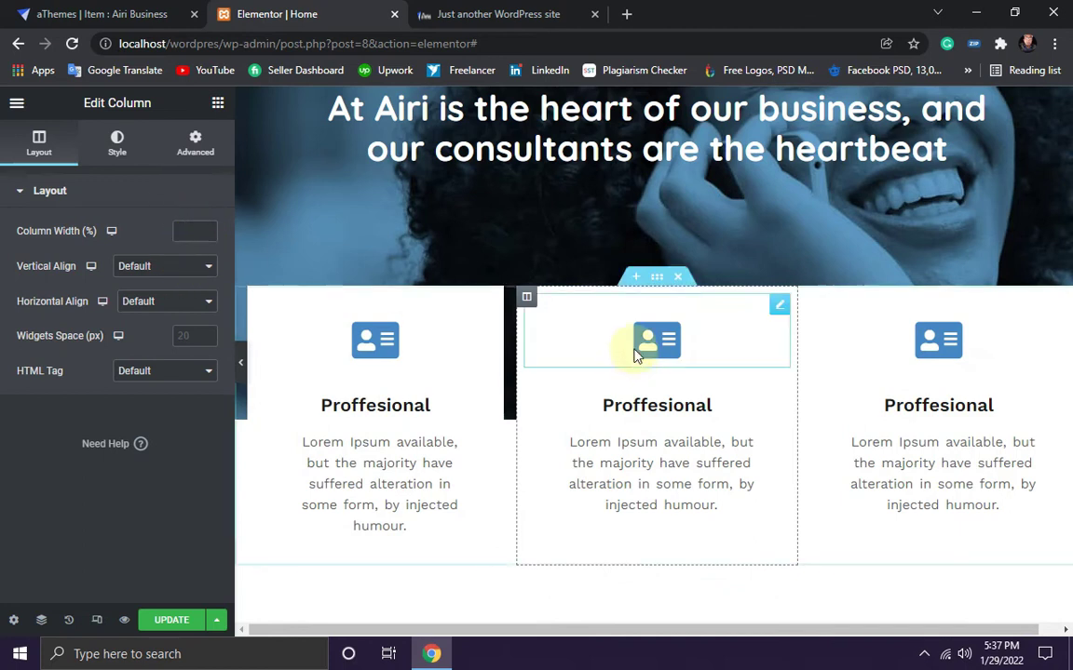
click(193, 143)
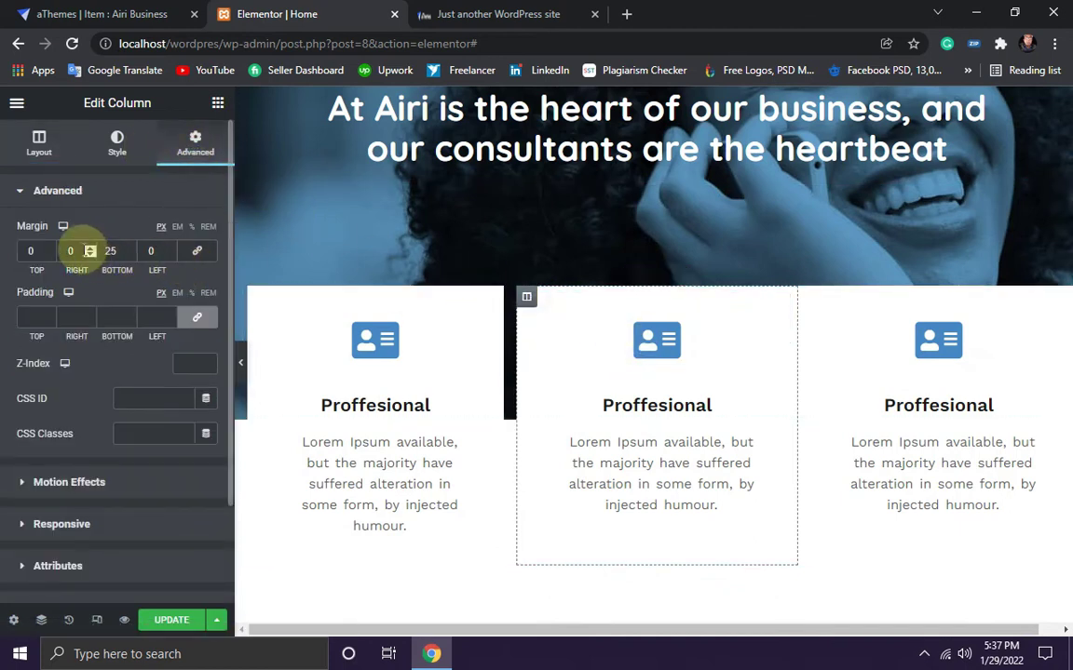
click(90, 249)
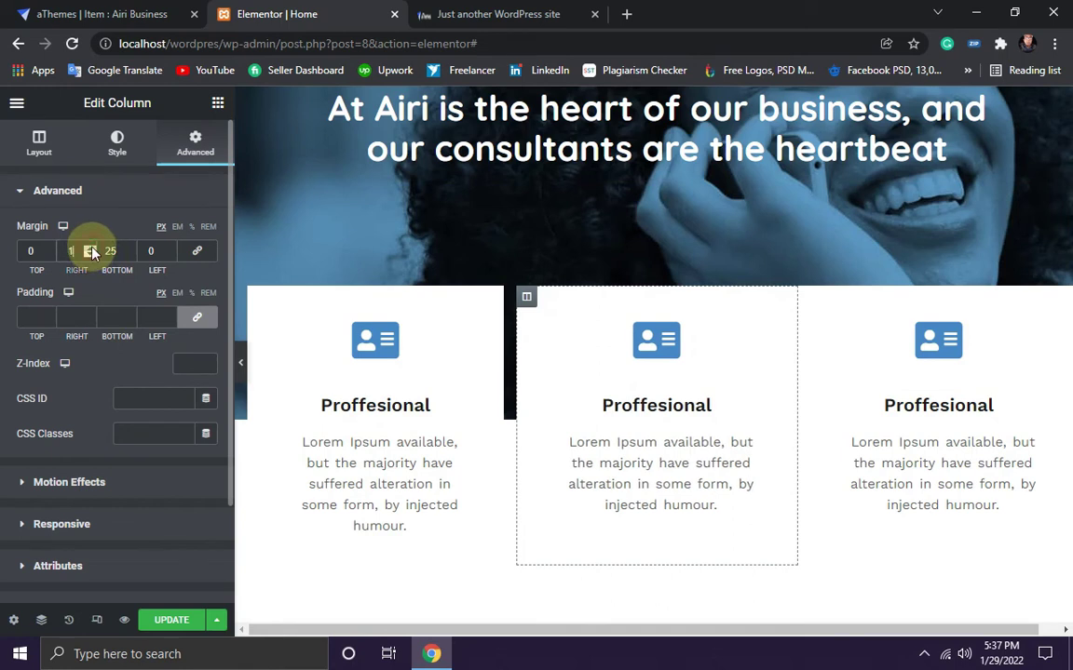
click(91, 249)
click(90, 248)
click(90, 249)
click(90, 248)
click(91, 249)
click(90, 248)
click(172, 248)
click(171, 248)
click(171, 249)
click(171, 248)
click(171, 248)
click(172, 248)
click(171, 248)
click(171, 249)
click(171, 248)
click(172, 249)
click(172, 249)
click(171, 248)
click(172, 248)
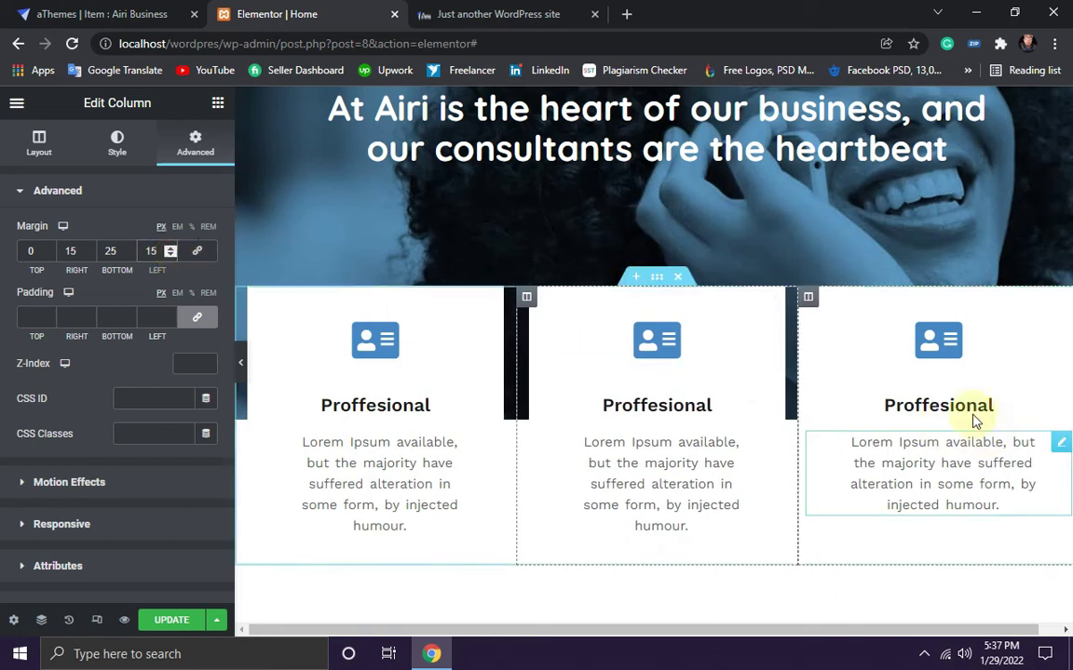
Step: Set the third "Proffesional" column's right and left margins to 15 px and save the page
click(808, 298)
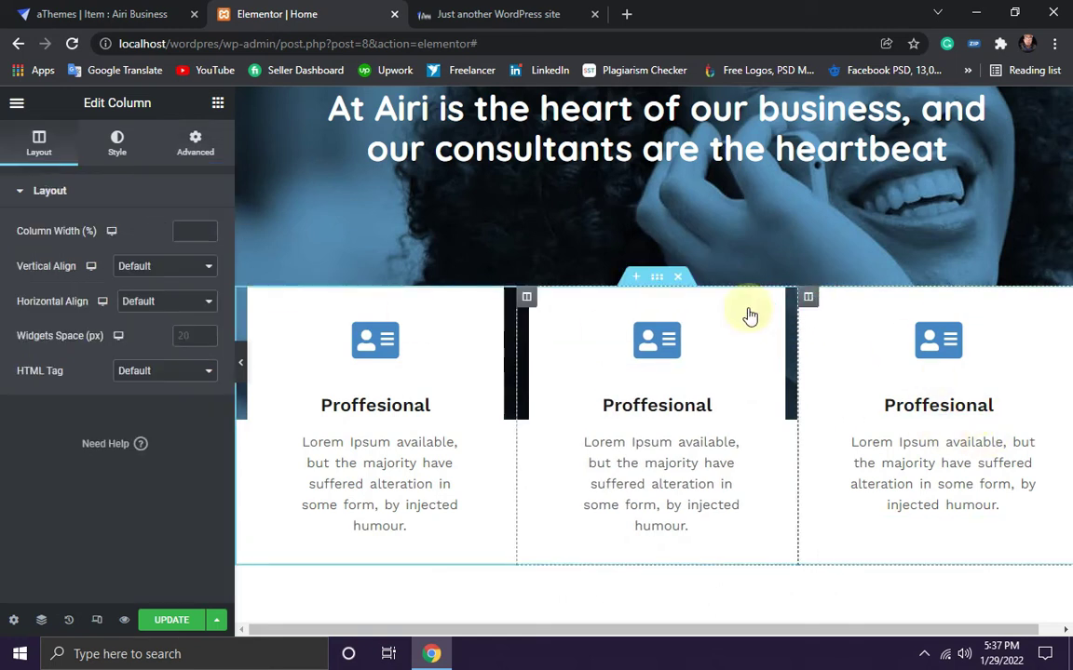
click(196, 142)
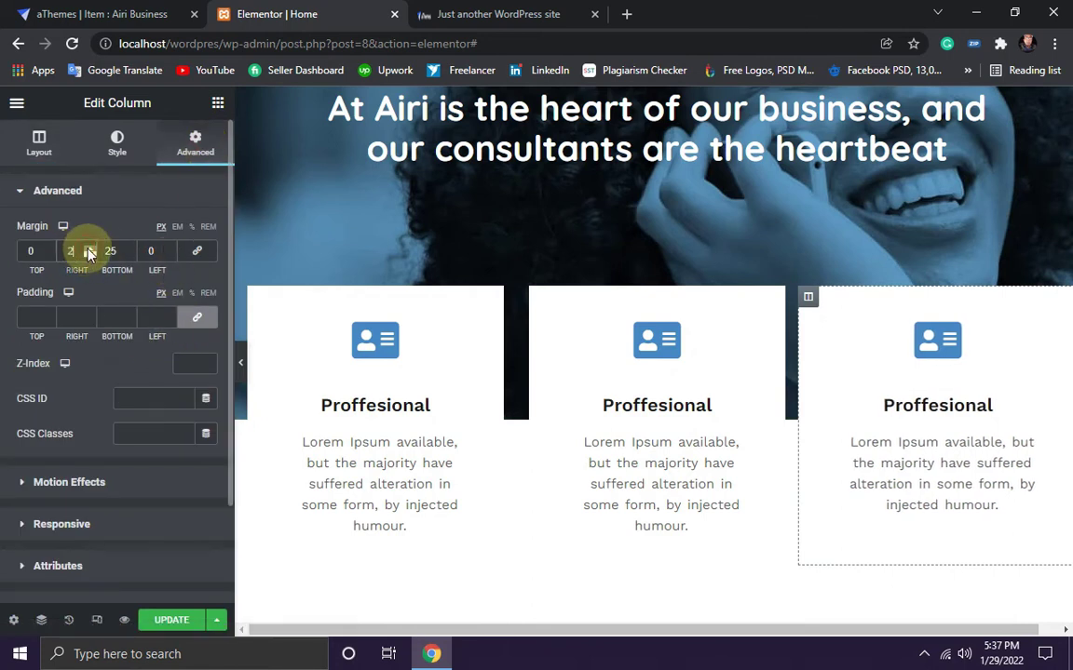
text(15)
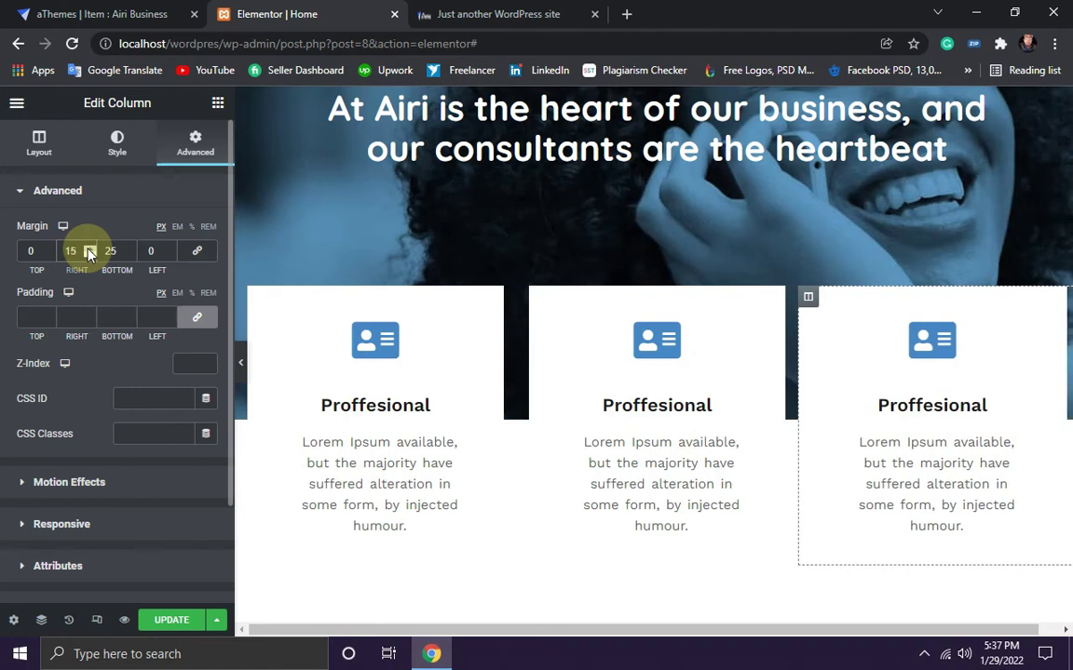
click(171, 248)
drag(171, 252, 171, 252)
click(177, 621)
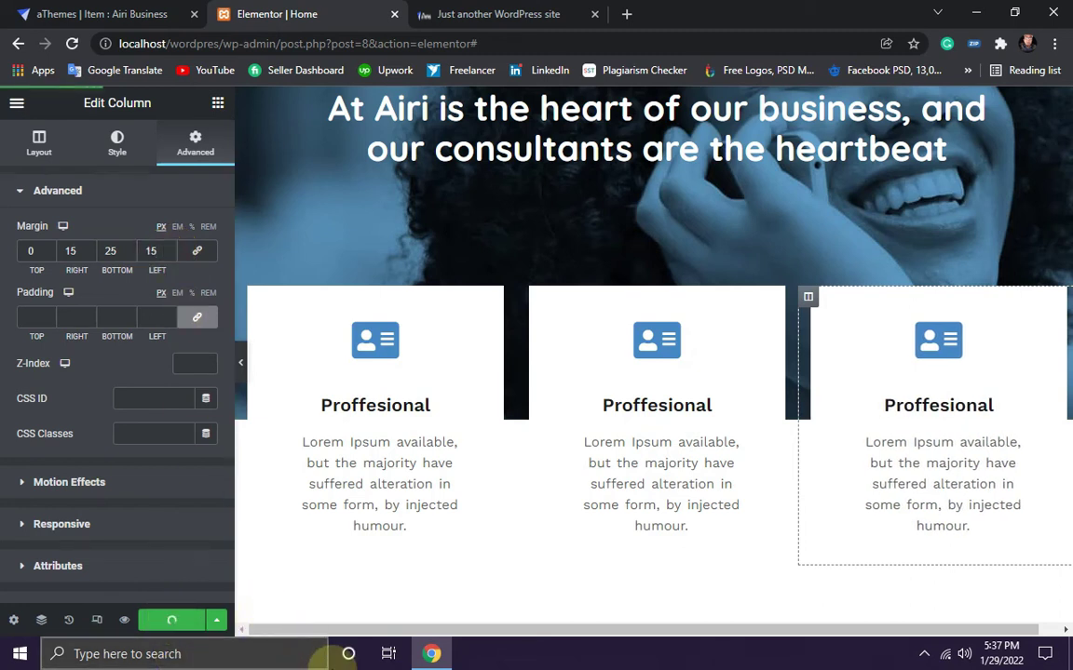
Step: Reload the live home page and compare its three-column section with the Airi Business demo
click(451, 16)
click(73, 44)
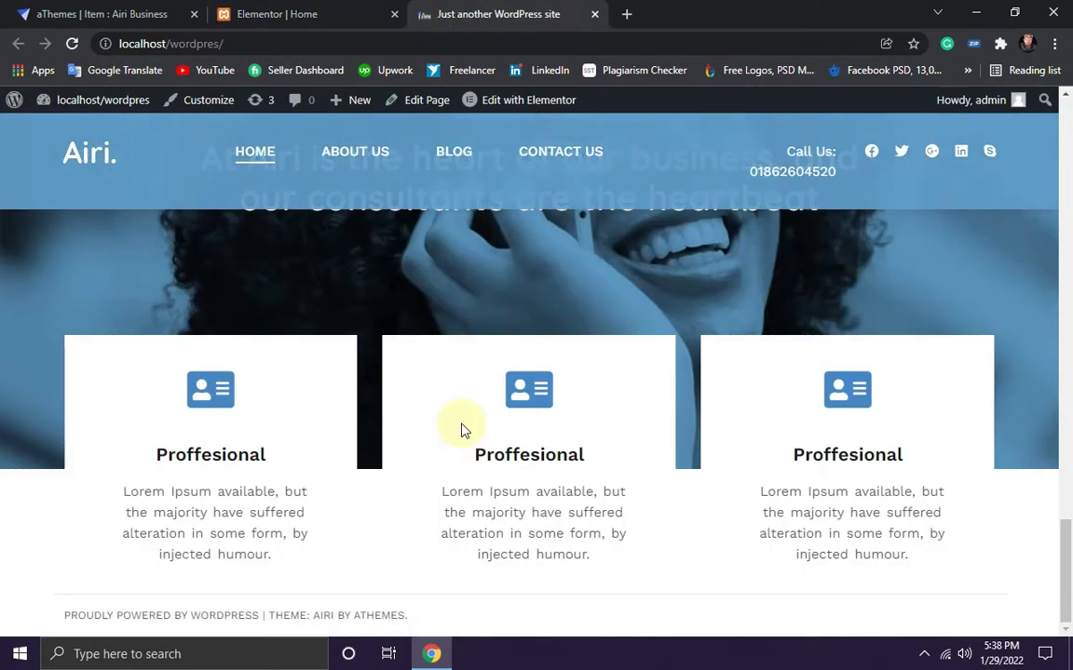
scroll(499, 463, up, 3)
scroll(489, 458, down, 3)
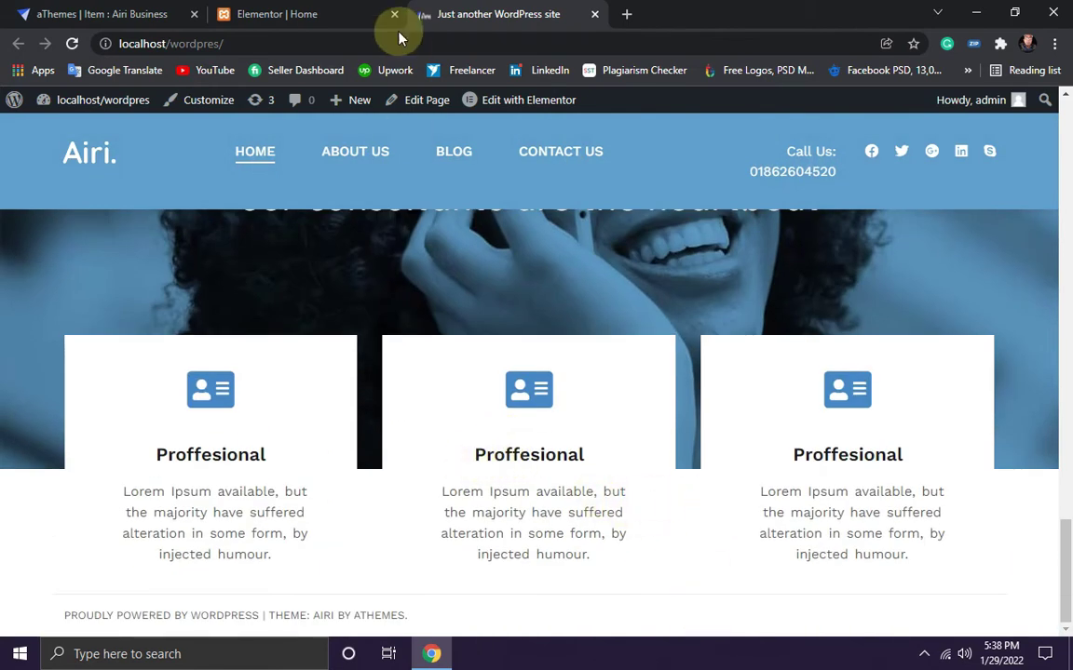
click(114, 13)
click(502, 14)
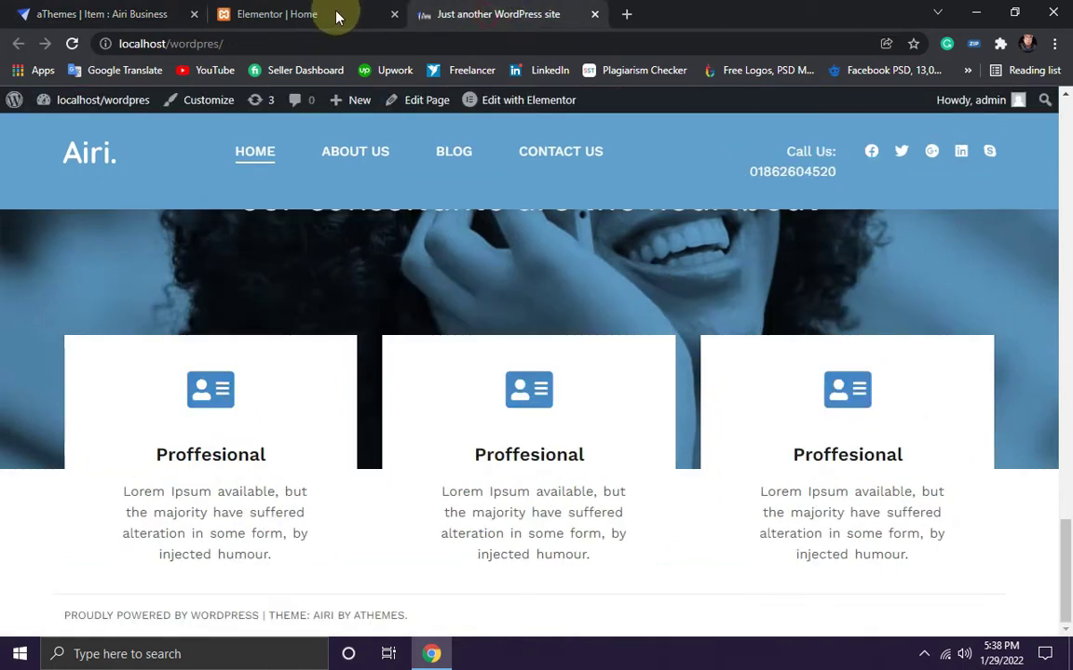
click(317, 14)
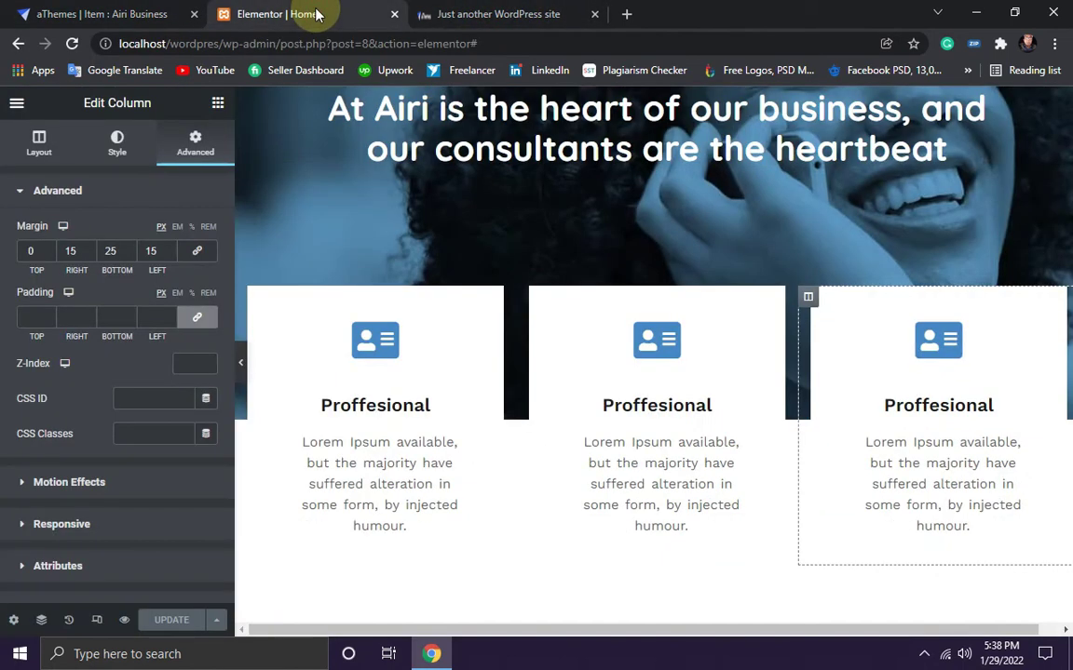
click(86, 13)
click(291, 14)
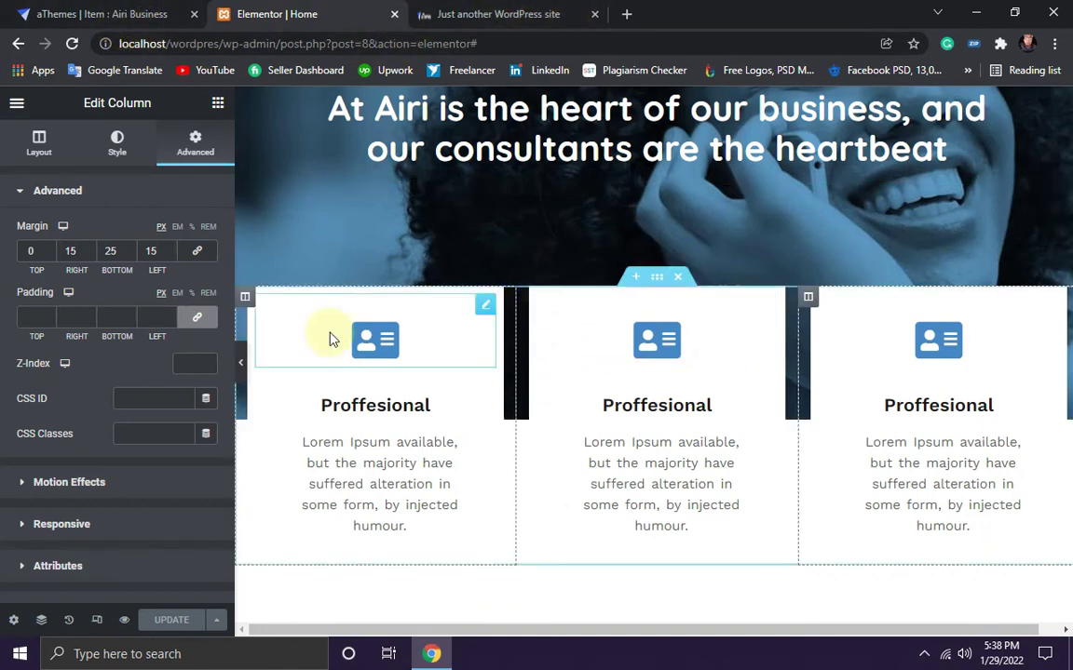
Step: Try a top margin of -270 px on the three-column section, save the page and check it on the reloaded live site
click(656, 276)
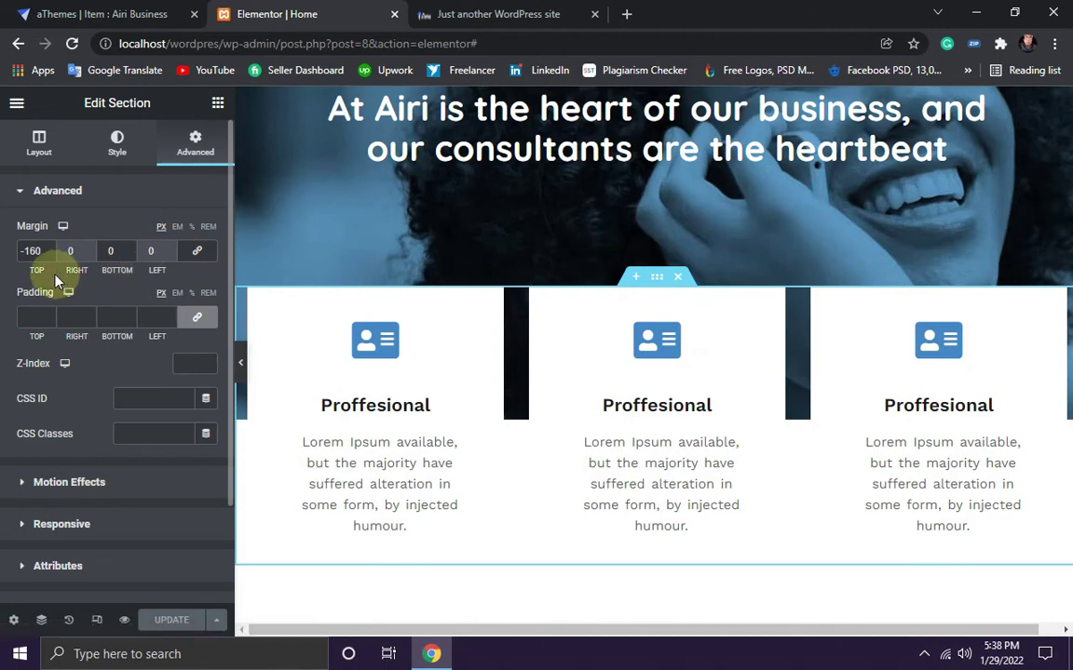
drag(52, 259, 51, 259)
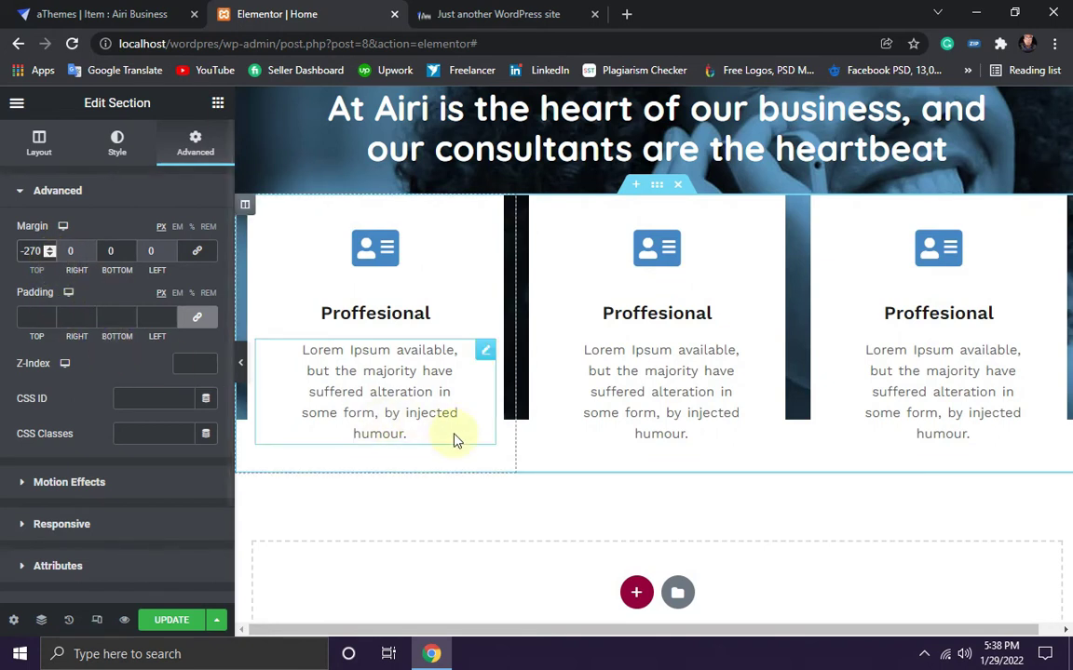
click(166, 621)
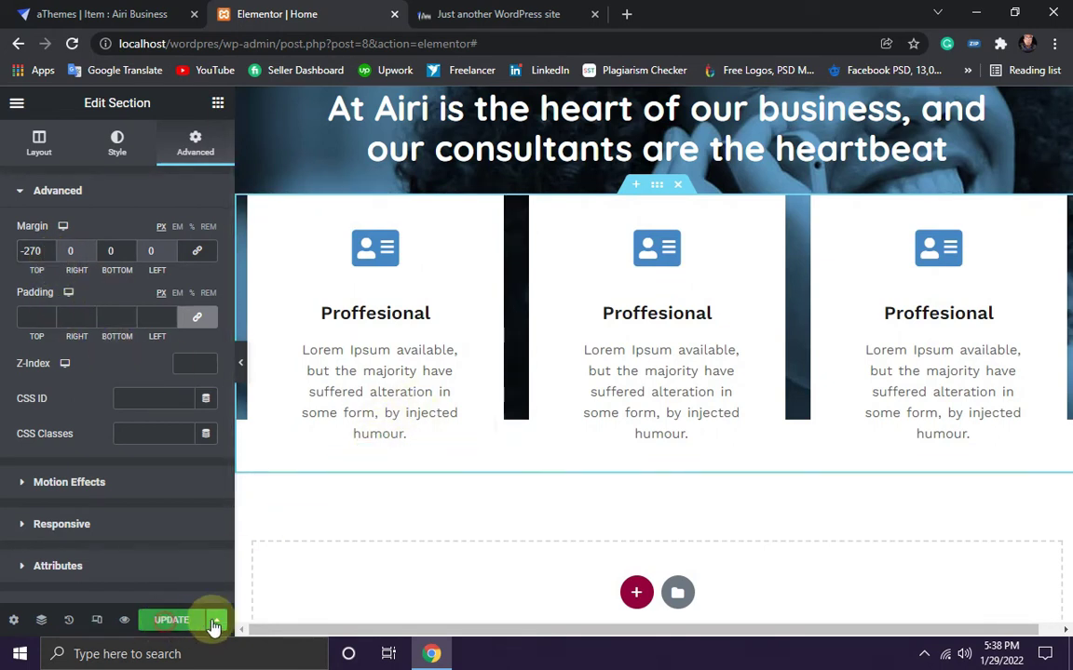
click(478, 13)
click(71, 44)
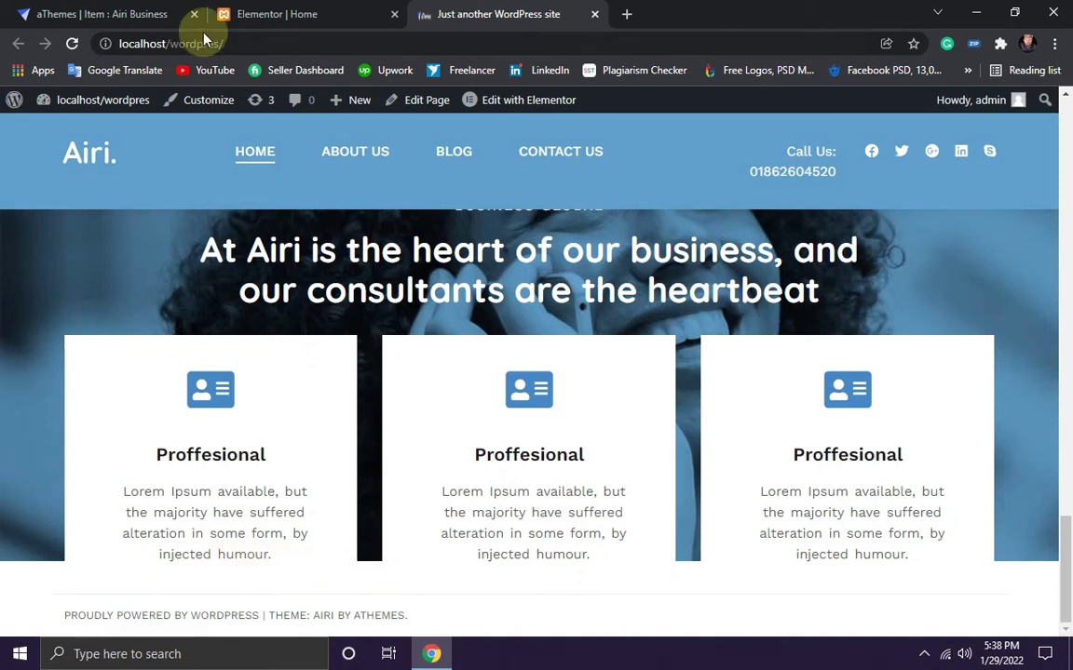
Step: Return to the Elementor editor and set the three-column section's top margin to -250 px
click(296, 23)
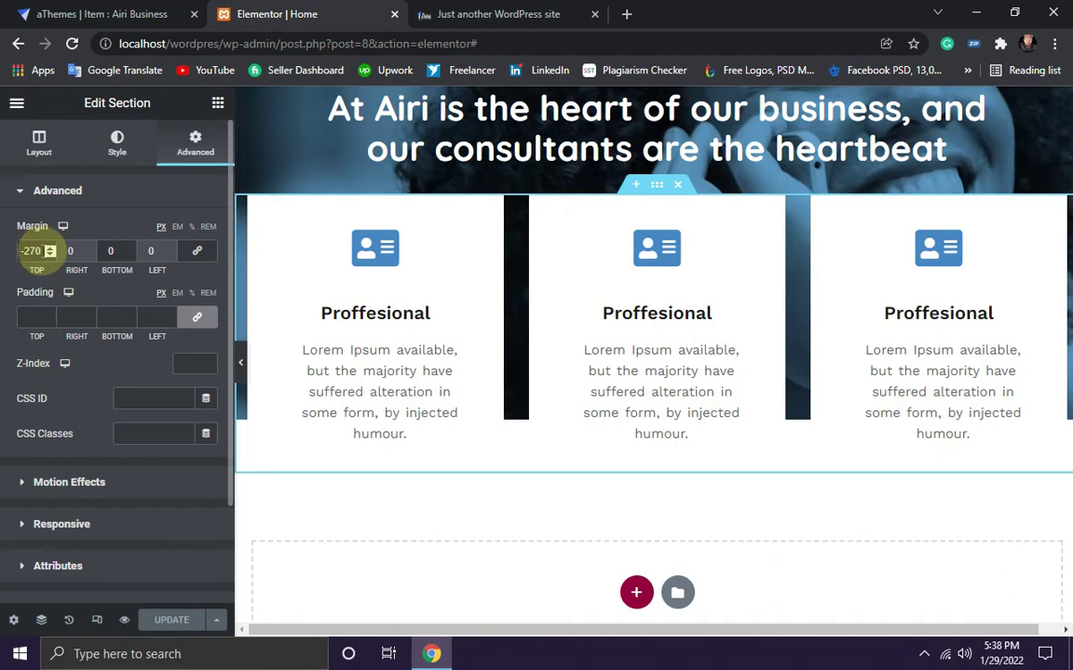
drag(50, 249, 50, 251)
click(50, 249)
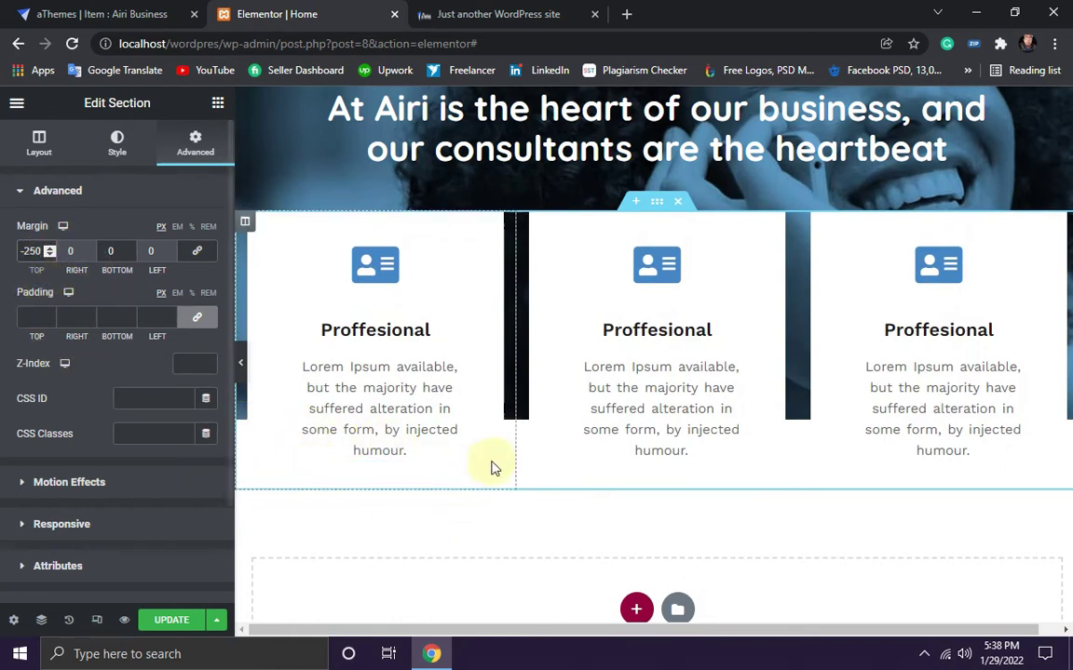
Step: Add a single-column section with a Spacer widget below the three columns and save the page
scroll(577, 414, down, 2)
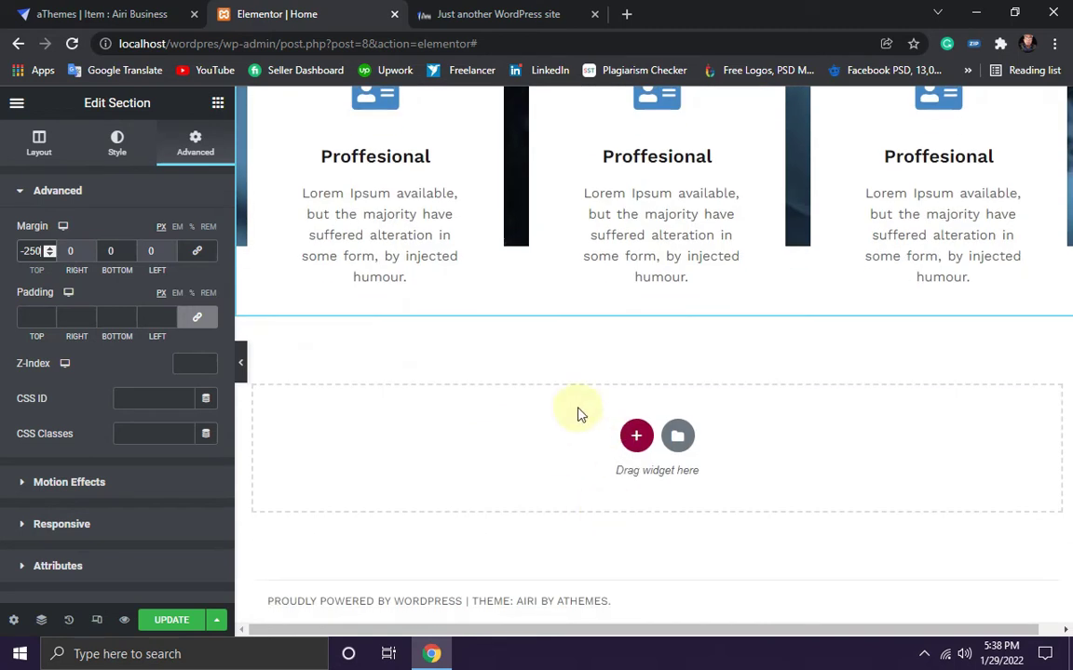
click(637, 437)
click(444, 486)
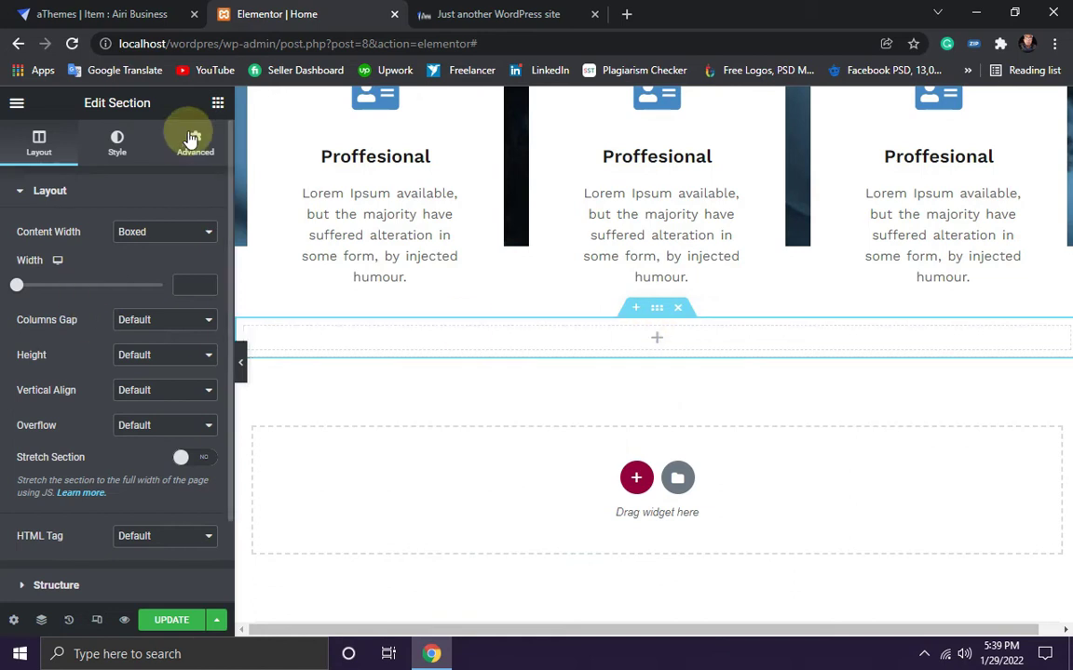
click(217, 102)
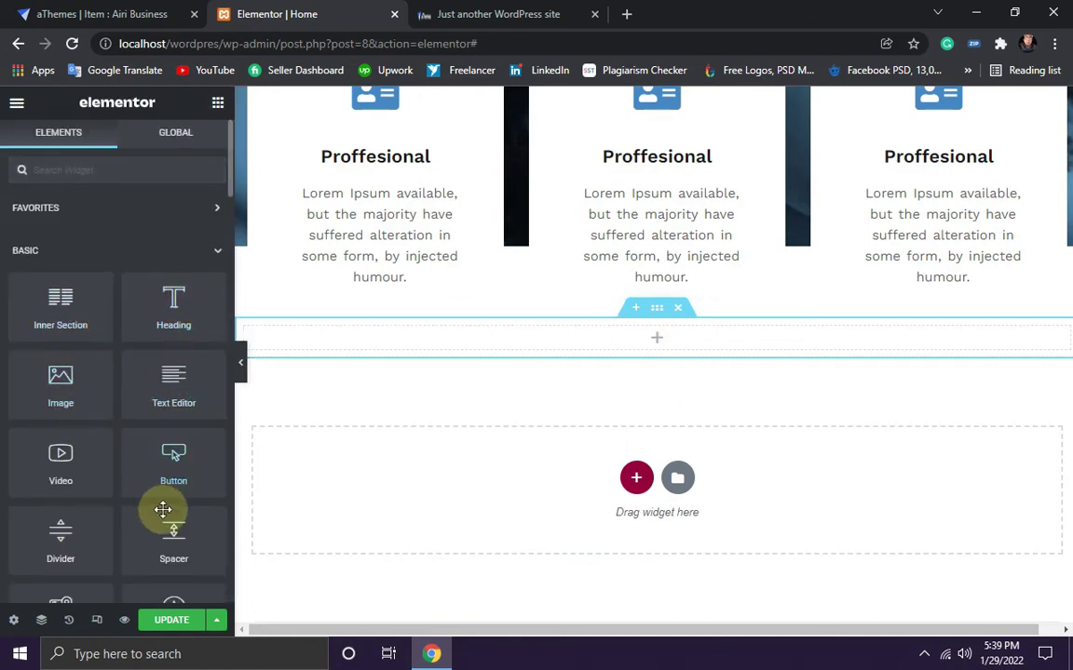
drag(168, 538, 650, 340)
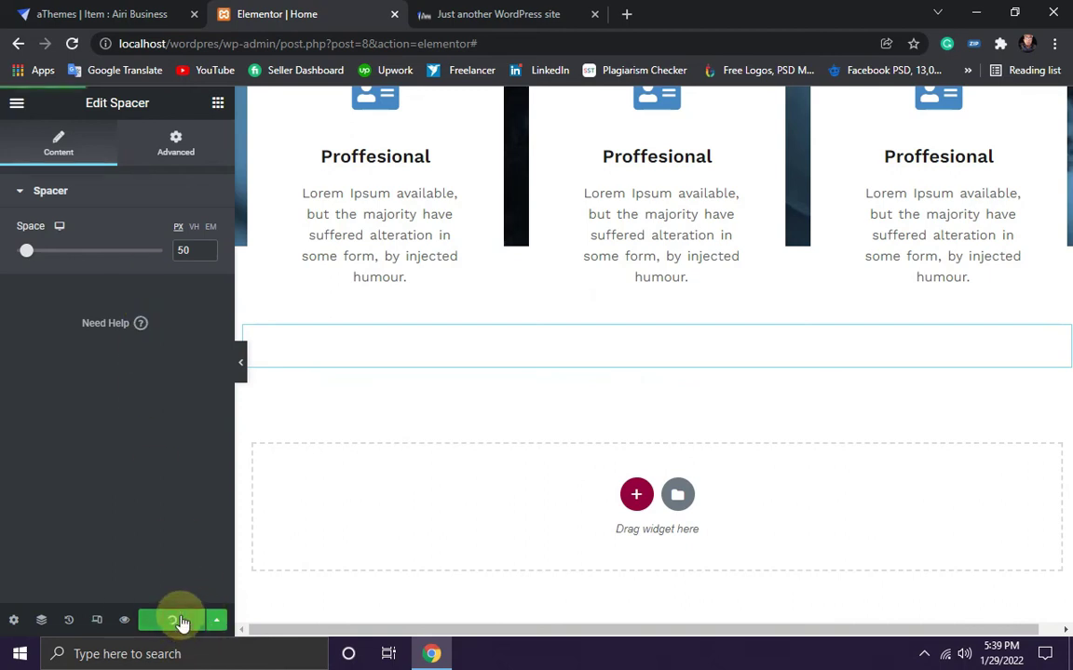
Step: Reload the live home page and compare the column overlap and the space below it with the Airi Business demo
click(470, 14)
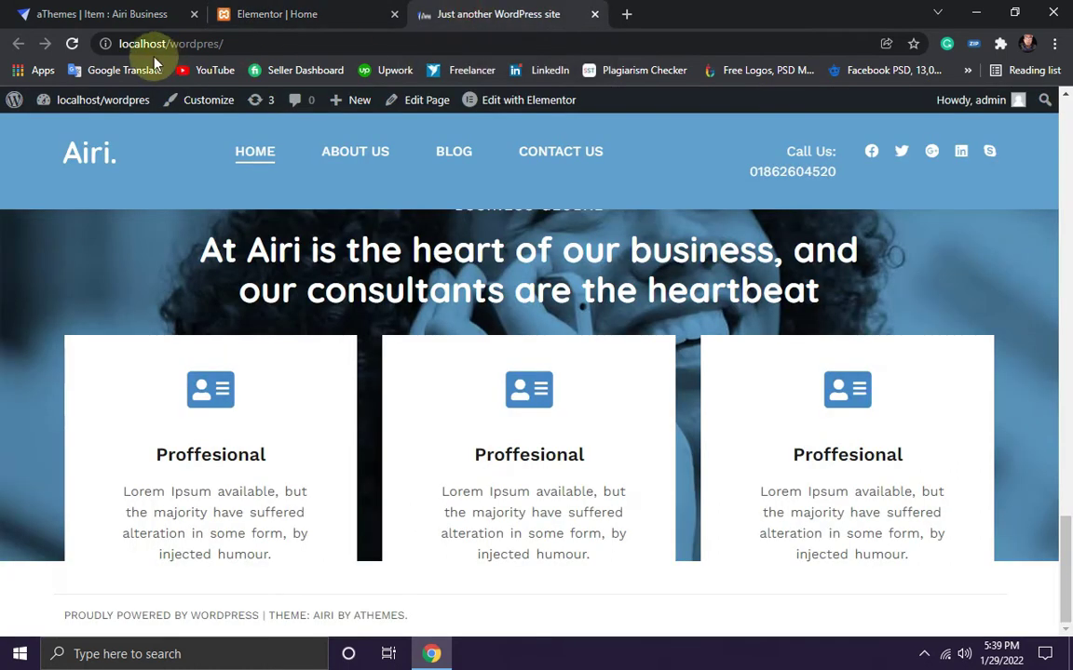
click(70, 44)
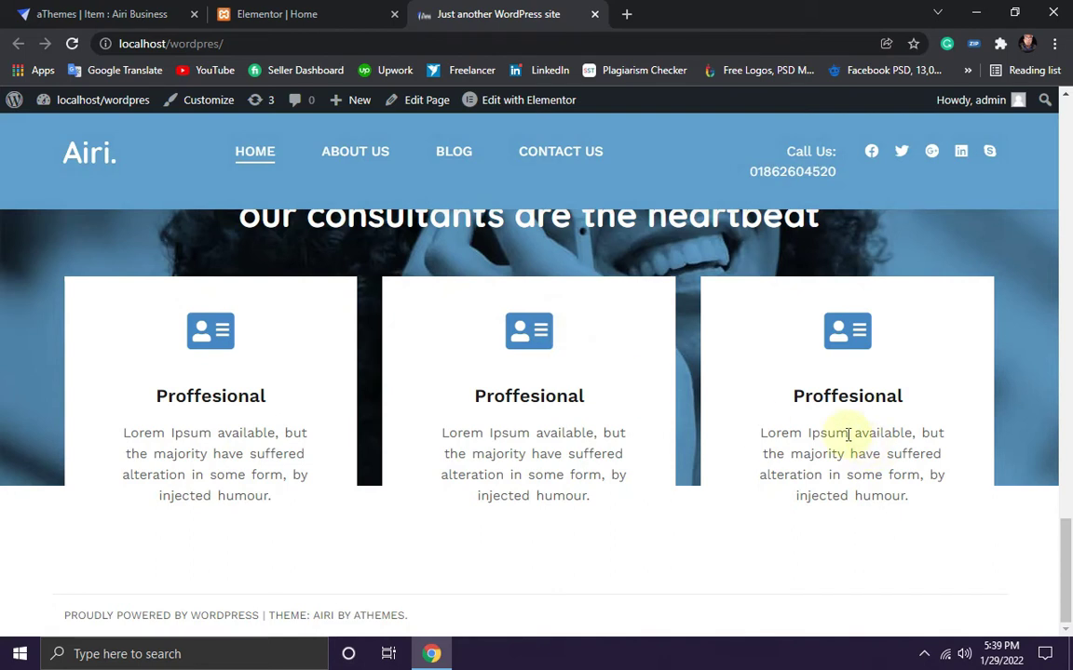
scroll(847, 434, up, 2)
scroll(802, 437, down, 2)
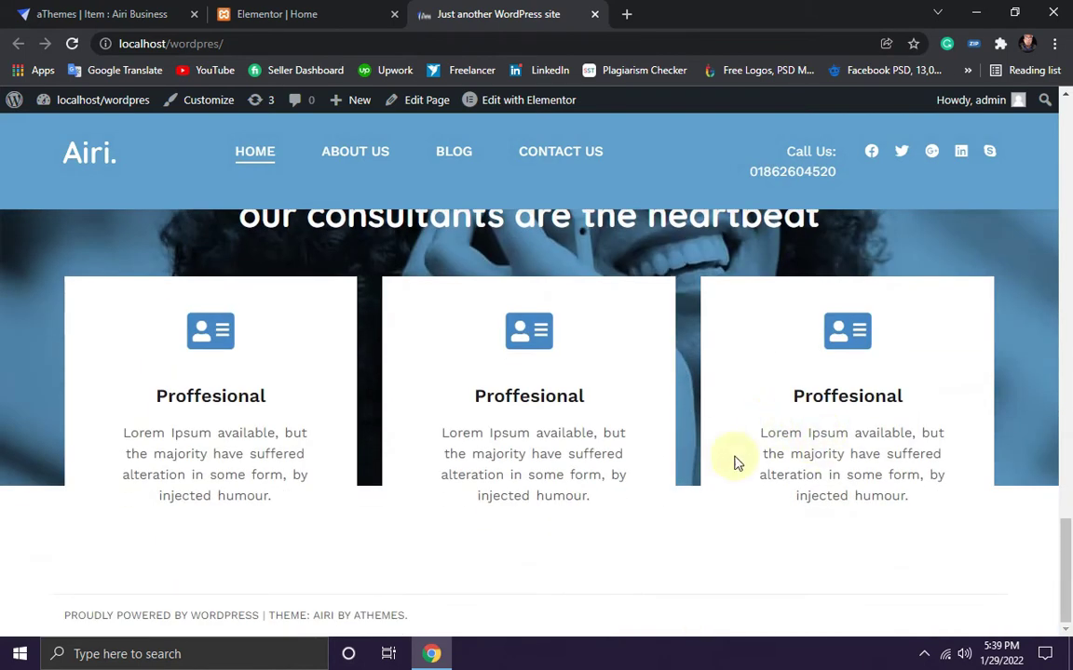
click(94, 12)
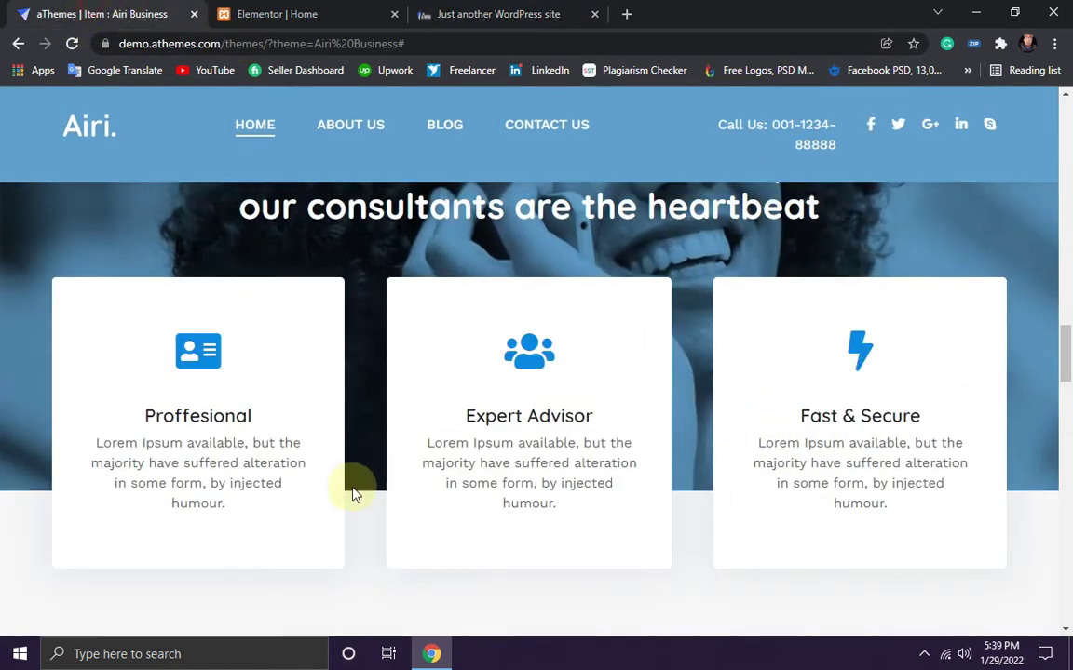
click(479, 11)
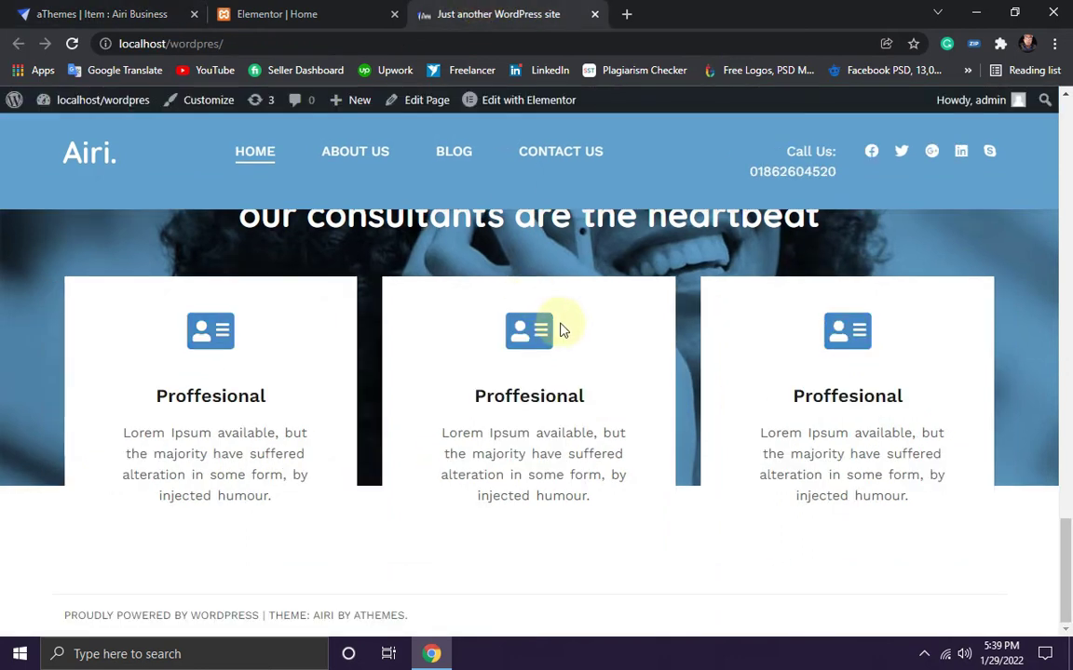
scroll(563, 353, up, 3)
scroll(565, 354, down, 3)
click(141, 13)
click(477, 13)
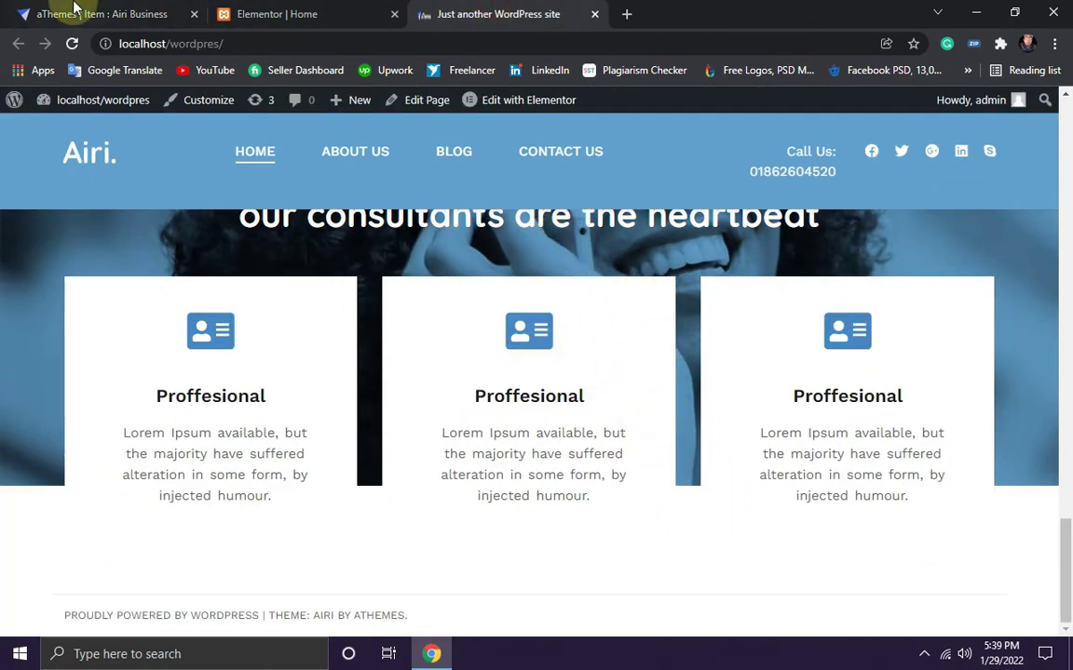
Step: Switch to the Airi Business demo and copy the "Our Testimonials" heading text below the feature columns
click(74, 8)
scroll(535, 333, down, 3)
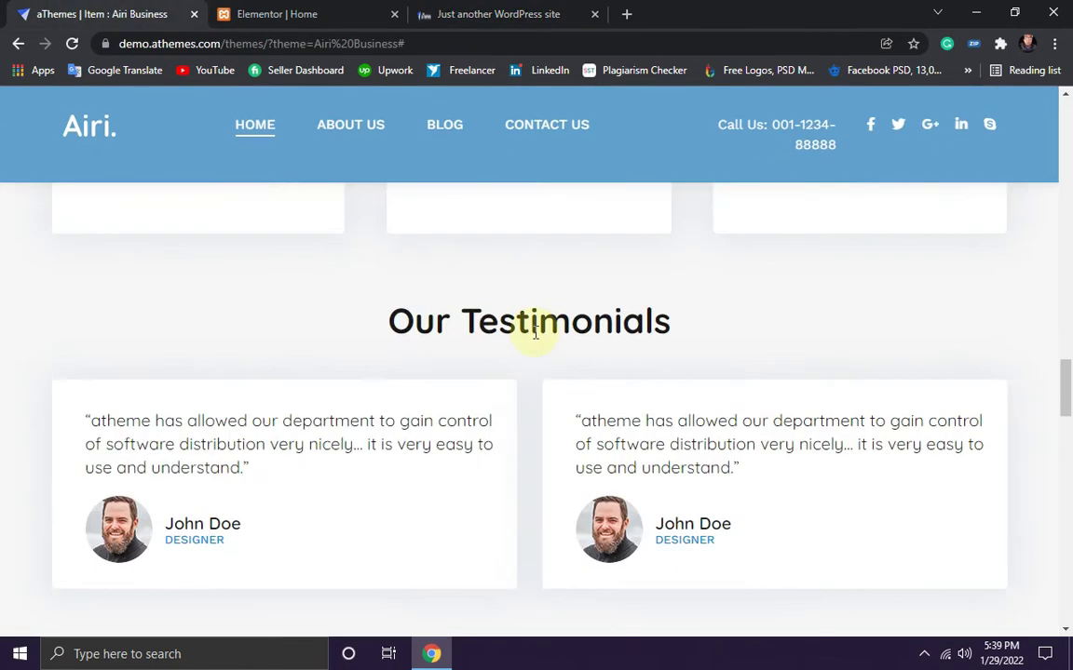
scroll(717, 348, up, 3)
scroll(711, 347, down, 2)
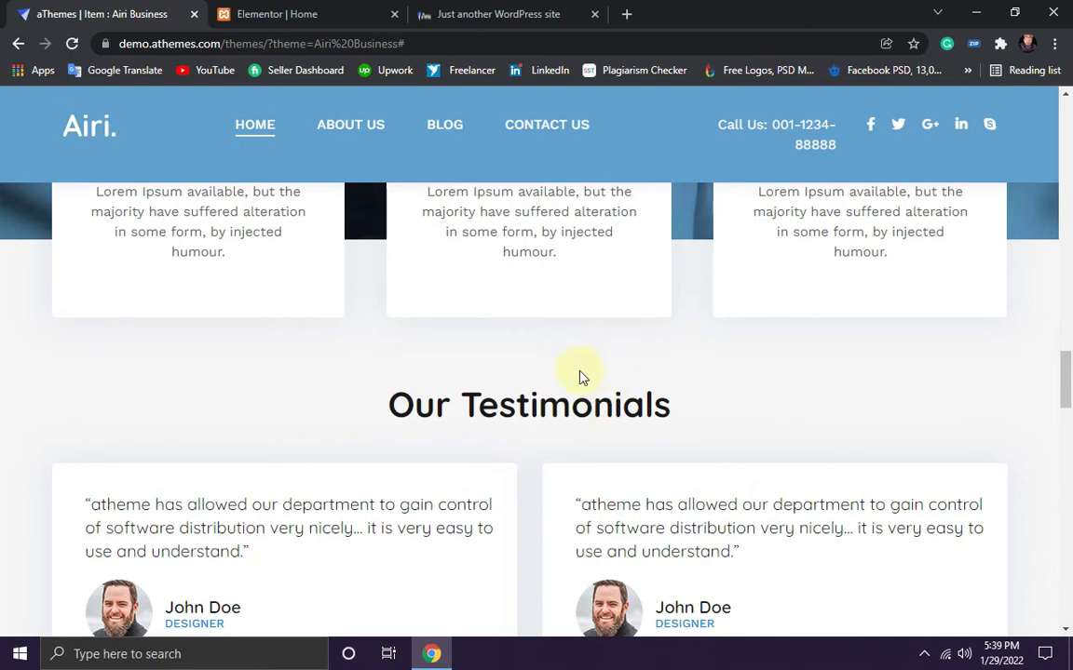
scroll(596, 335, up, 1)
scroll(558, 410, down, 1)
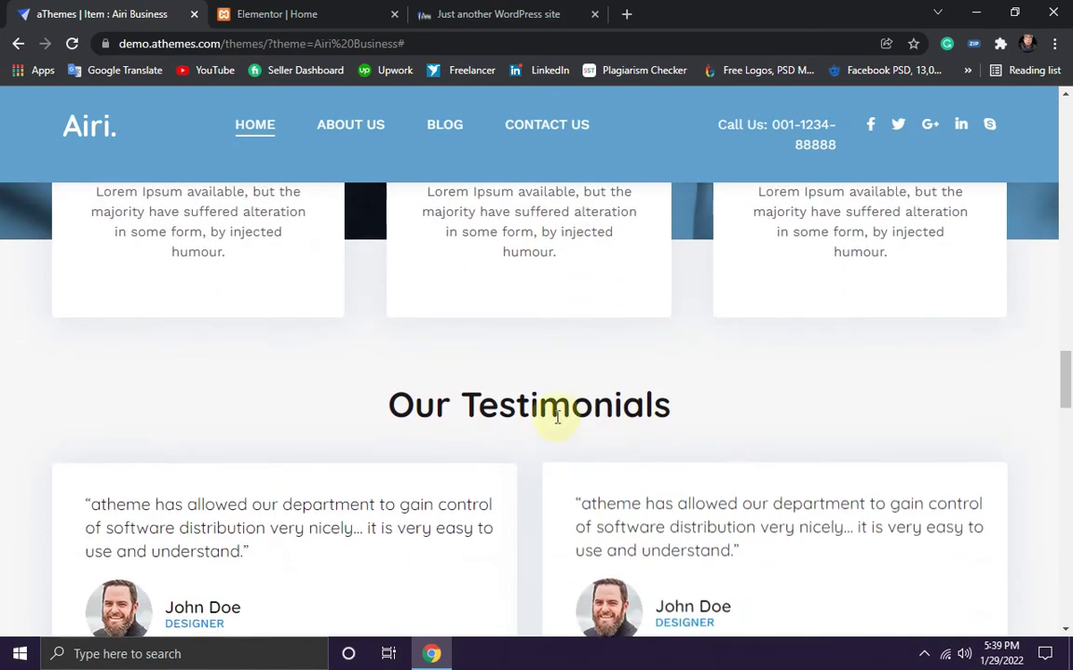
drag(594, 408, 388, 402)
key(ctrl+c)
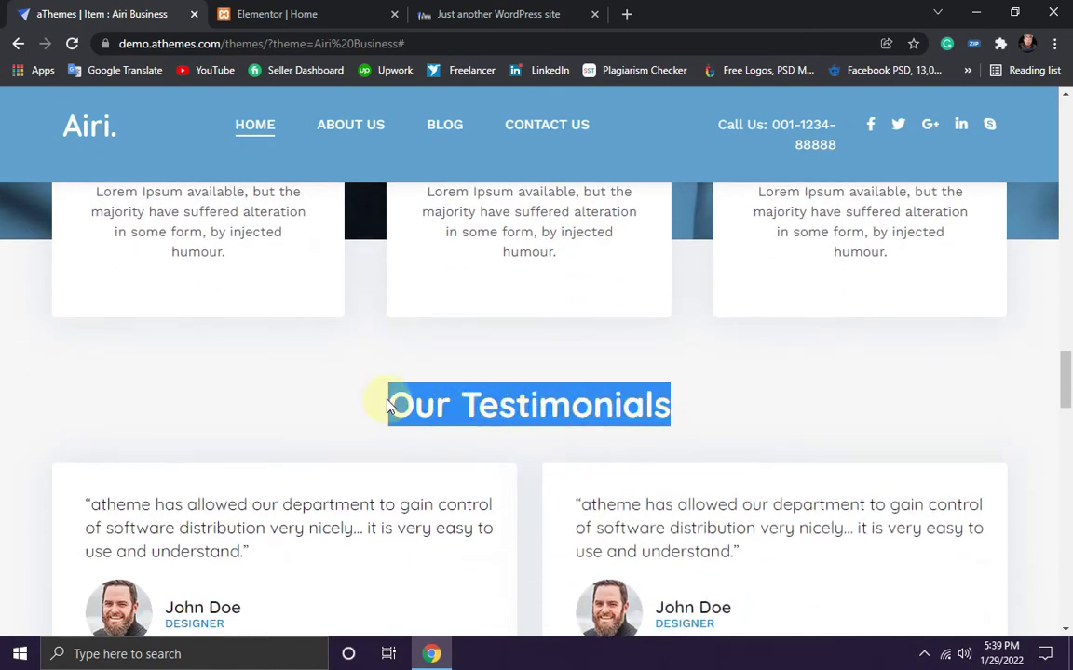
right_click(433, 400)
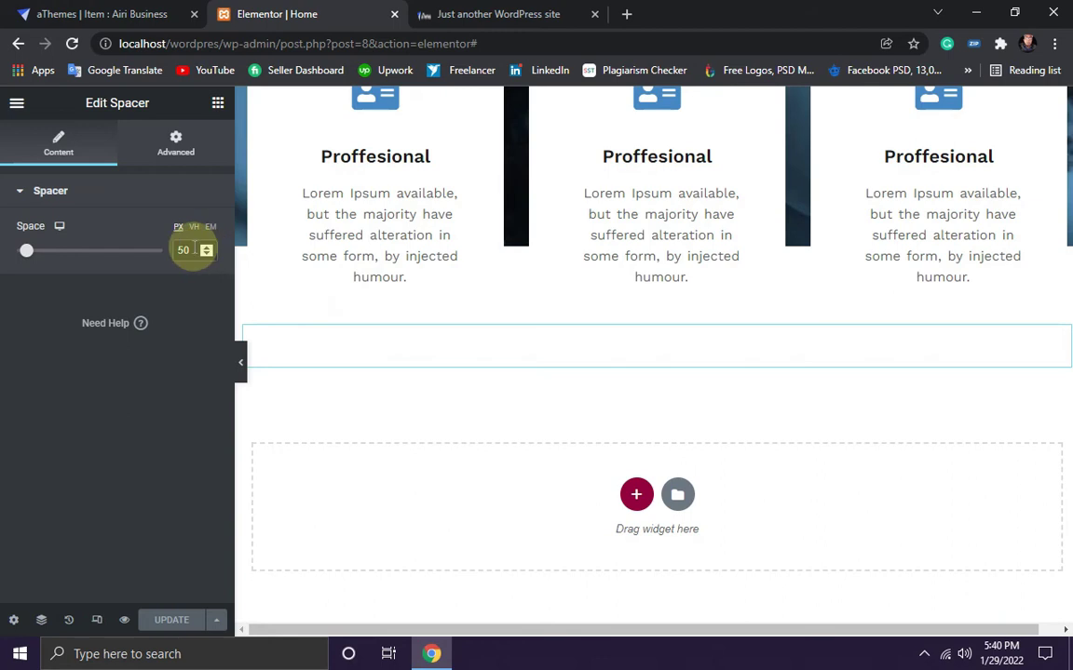
Step: Set the Spacer's height below the three columns to 100 px in the Elementor editor and save the page
double_click(183, 250)
key(BackSpace)
text(100)
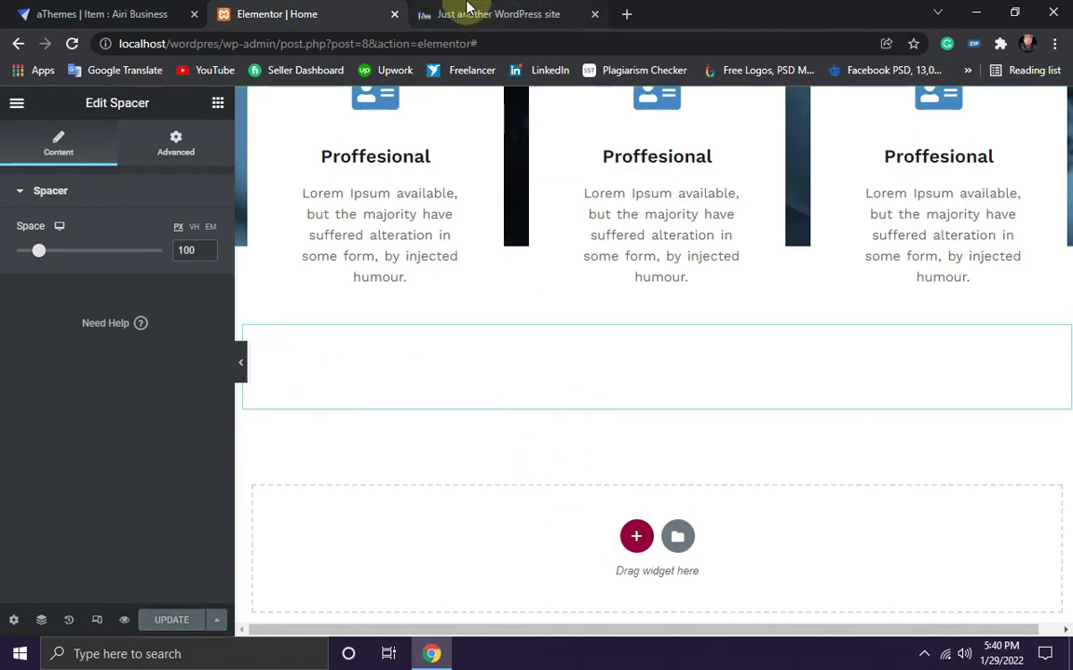
Step: Check the demo's testimonials layout and add a single-column section below the Spacer in the Elementor editor
click(100, 14)
scroll(268, 342, down, 2)
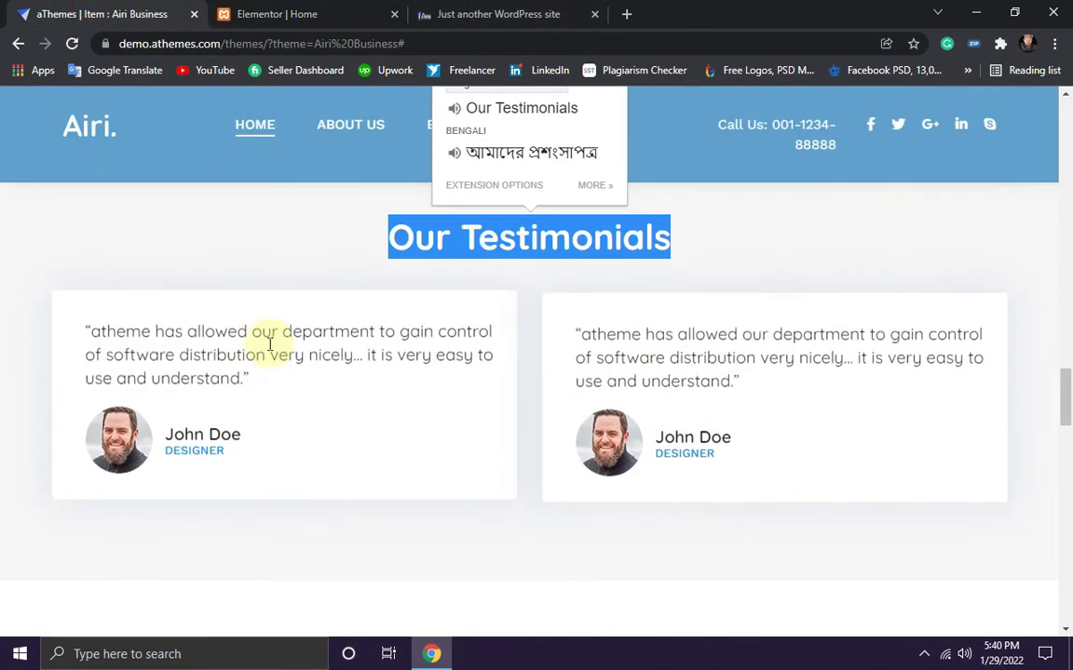
click(227, 264)
scroll(517, 449, up, 2)
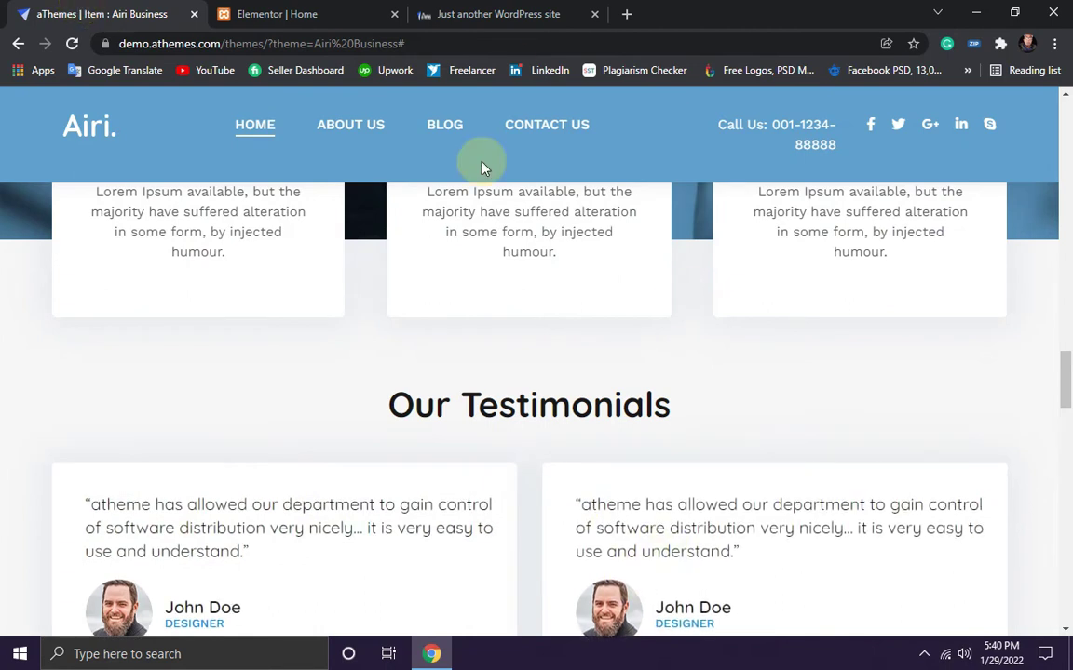
click(284, 15)
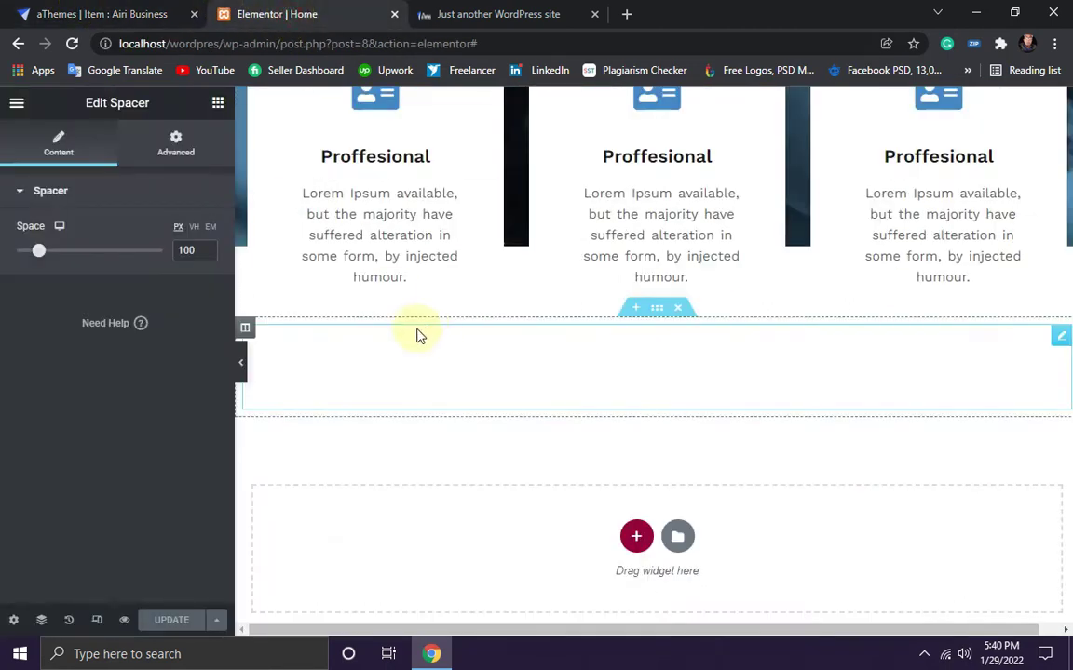
click(637, 538)
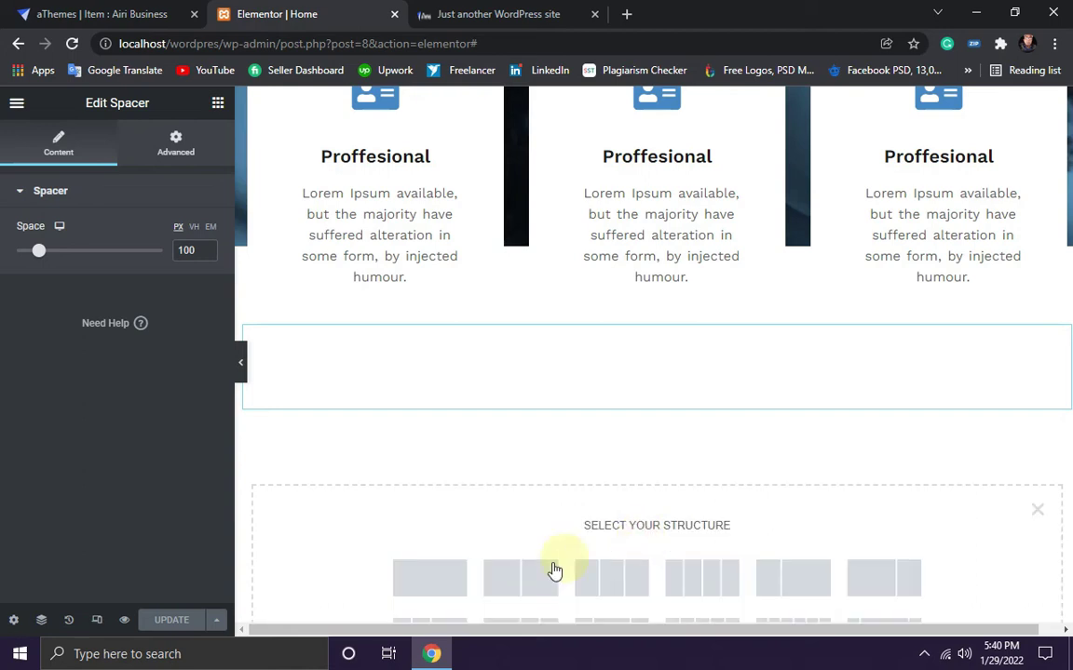
click(437, 580)
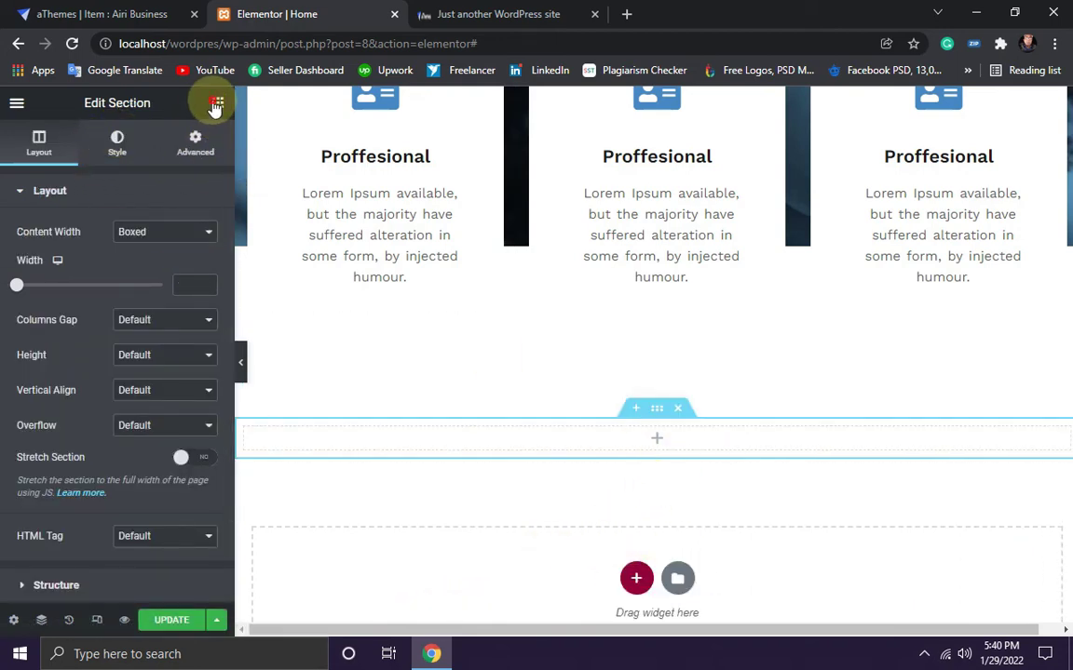
Step: Add a Heading widget to the new section with the copied title "Our Testimonials" and center it
click(215, 105)
drag(173, 310, 657, 425)
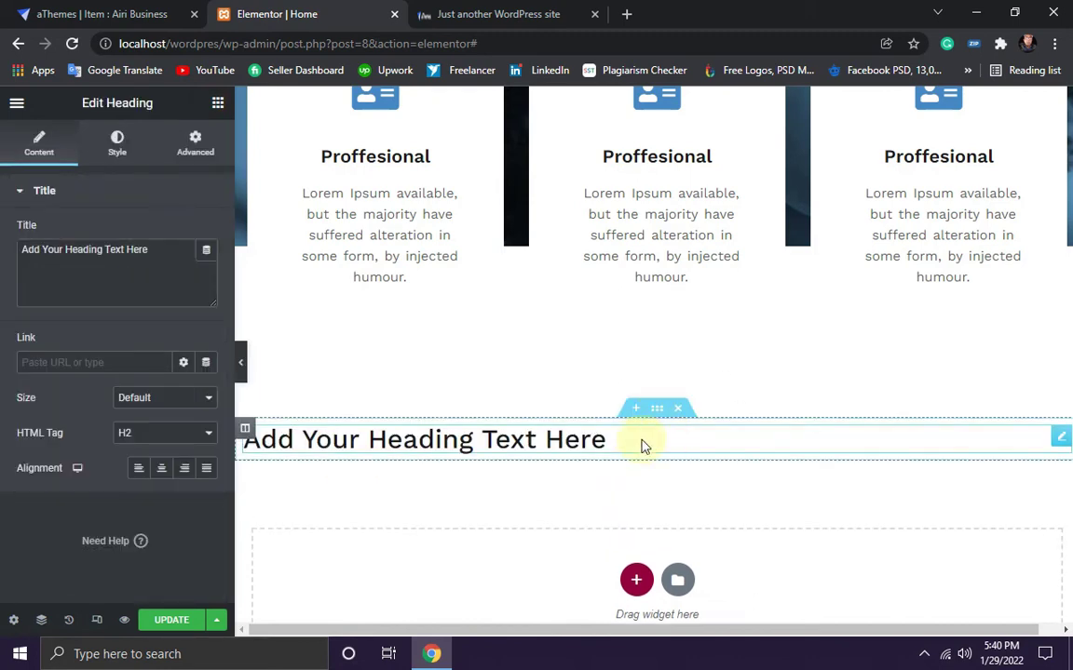
drag(158, 252, 20, 253)
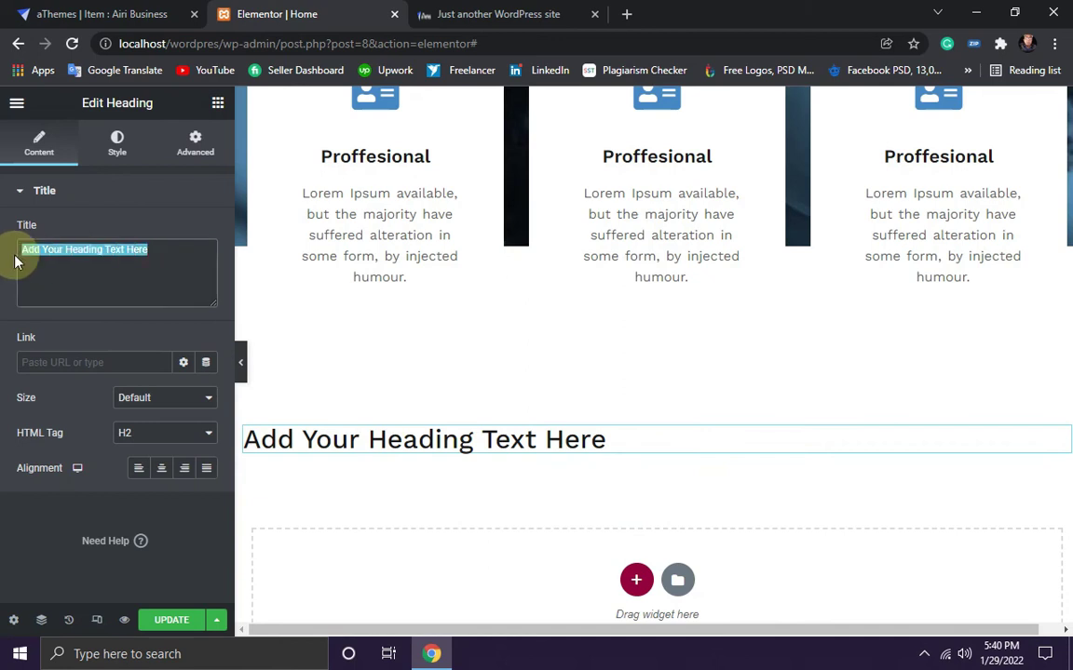
key(ctrl+v)
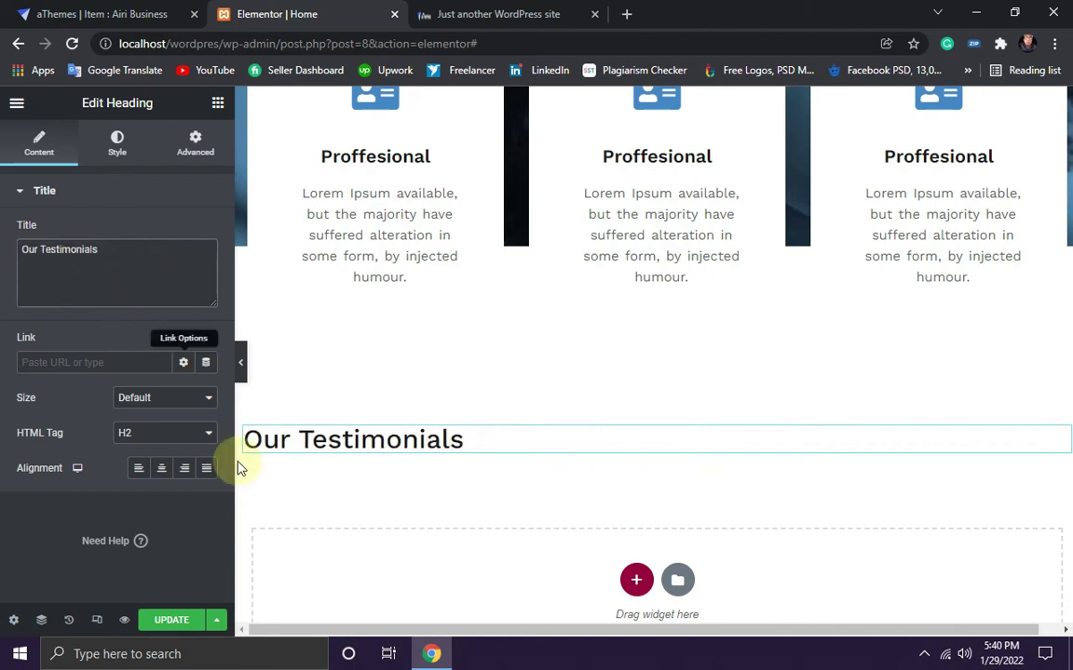
click(162, 468)
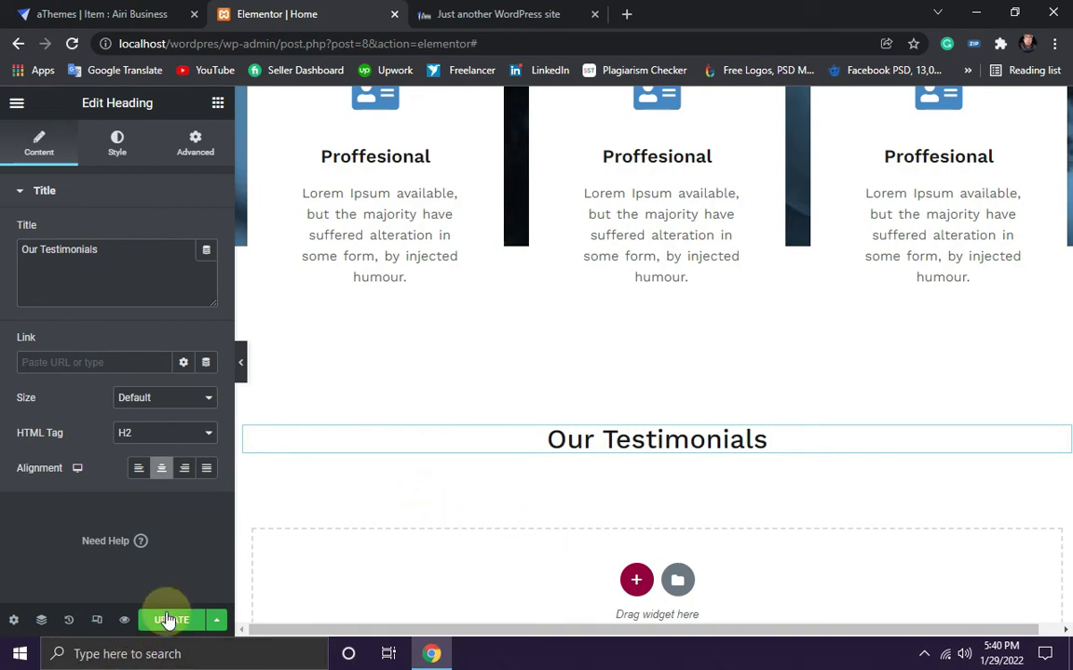
Step: Inspect the "Our Testimonials" heading's styles on the Airi Business demo and copy its text color code #191919
click(102, 14)
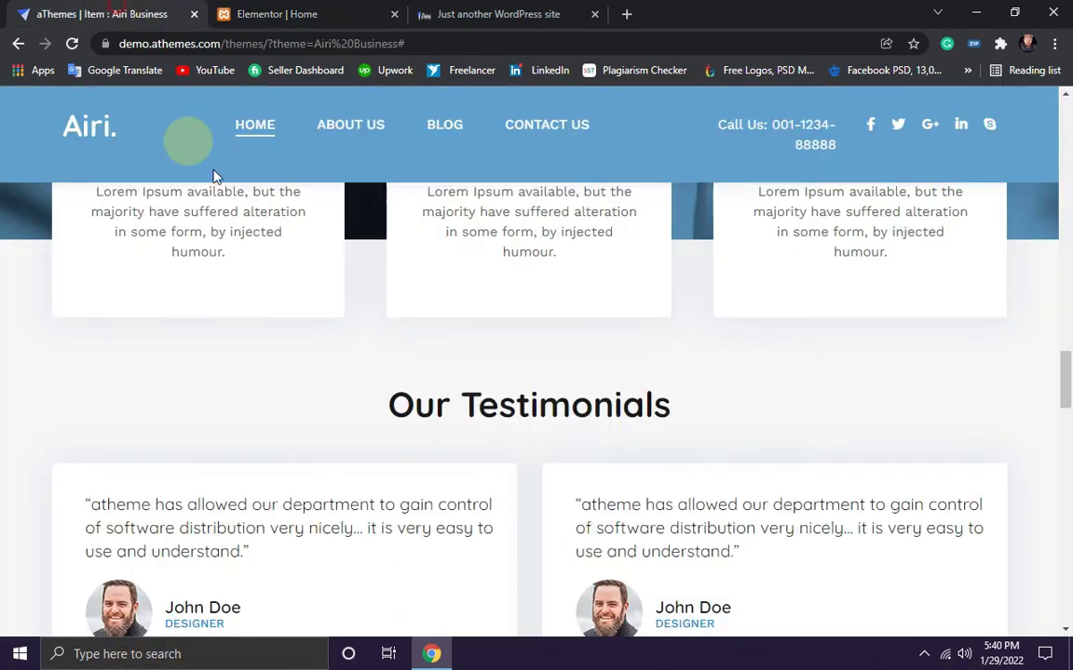
drag(735, 407, 372, 407)
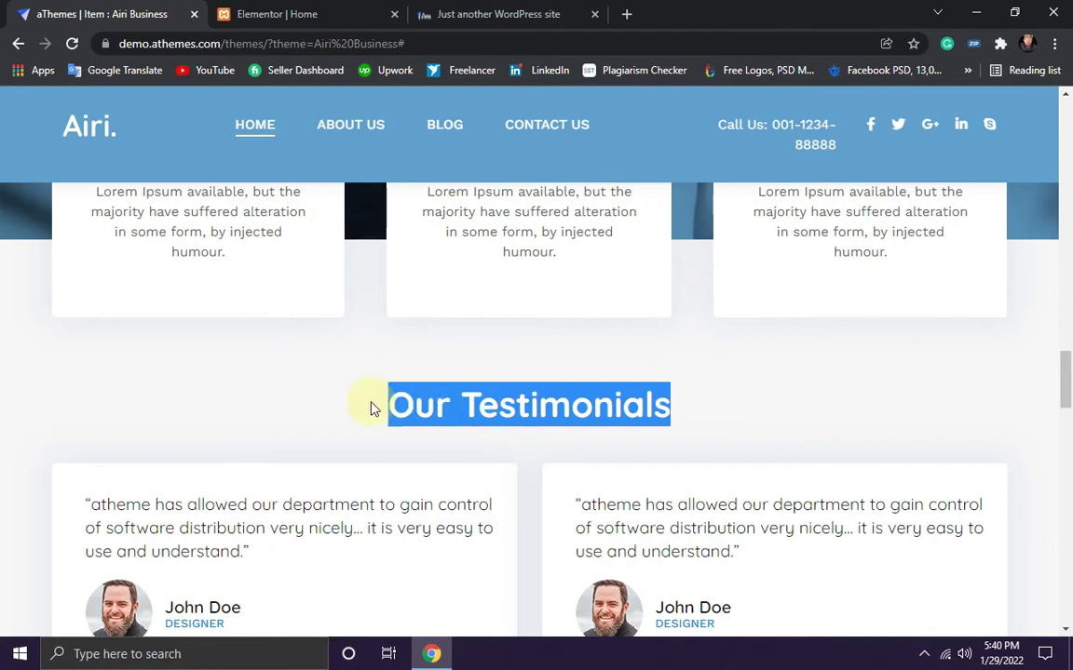
right_click(451, 399)
click(536, 527)
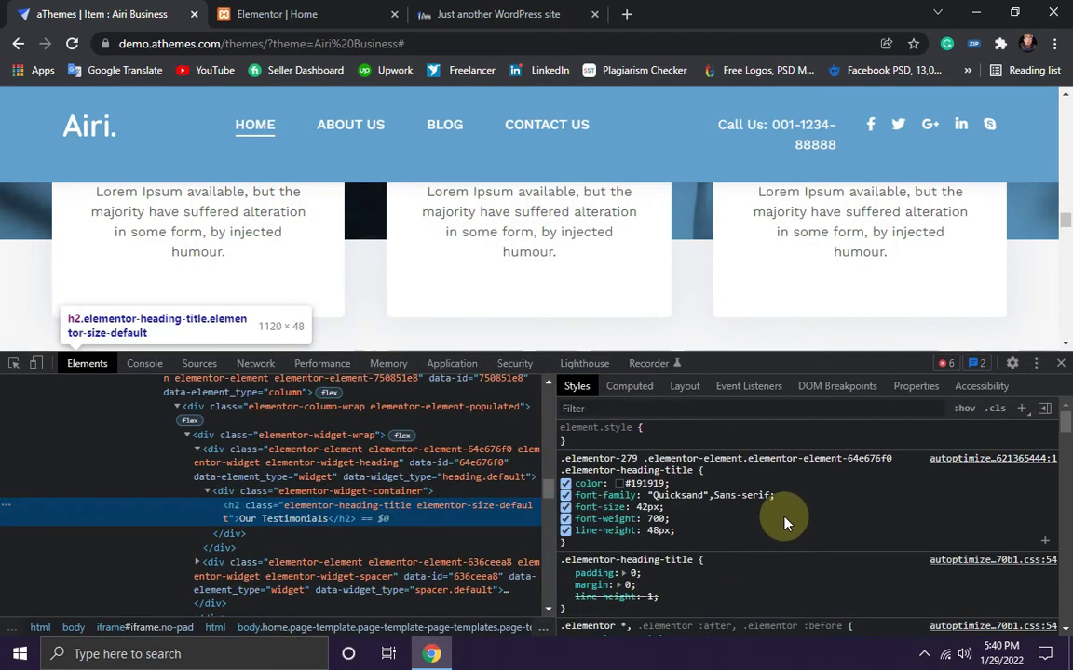
click(643, 484)
key(ctrl+c)
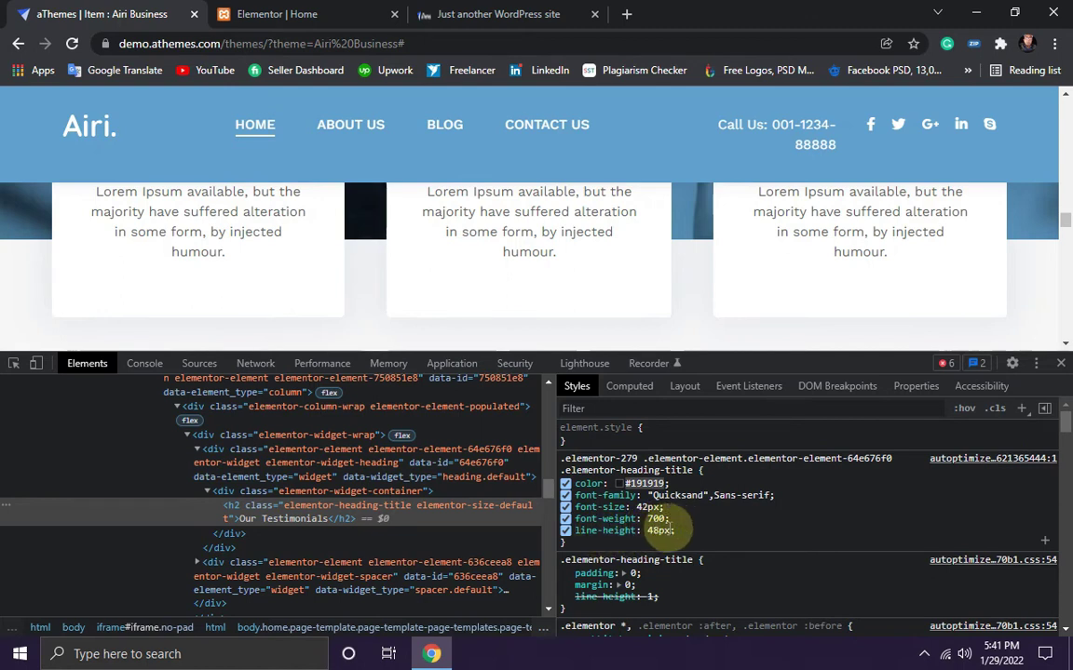
Step: Return to the Elementor editor and set the "Our Testimonials" heading's text color to #191919
click(280, 14)
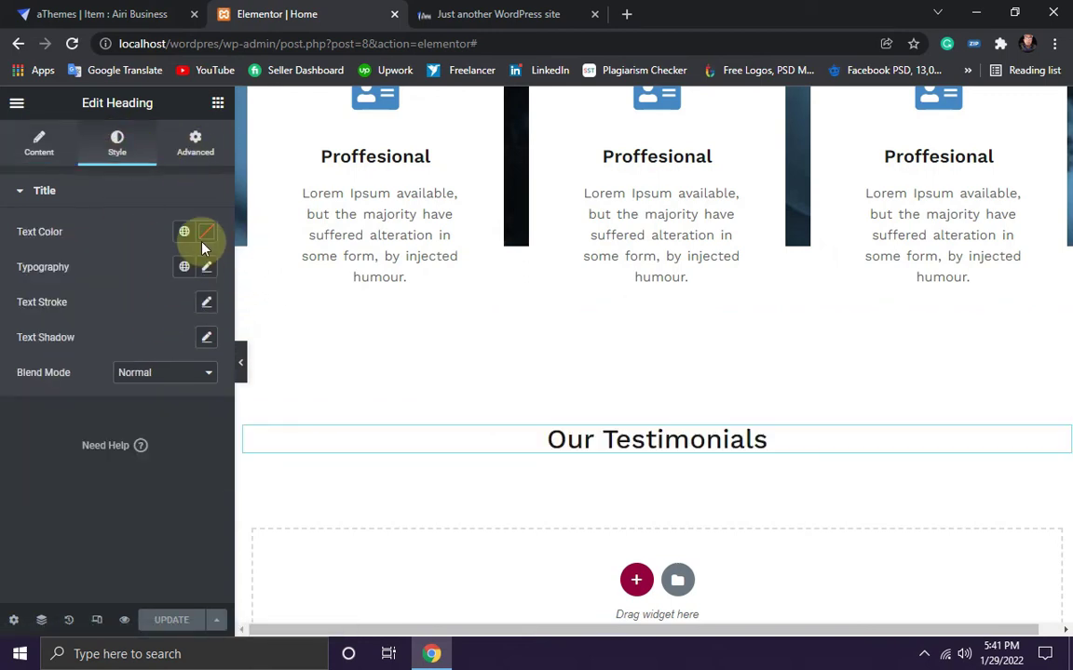
click(206, 233)
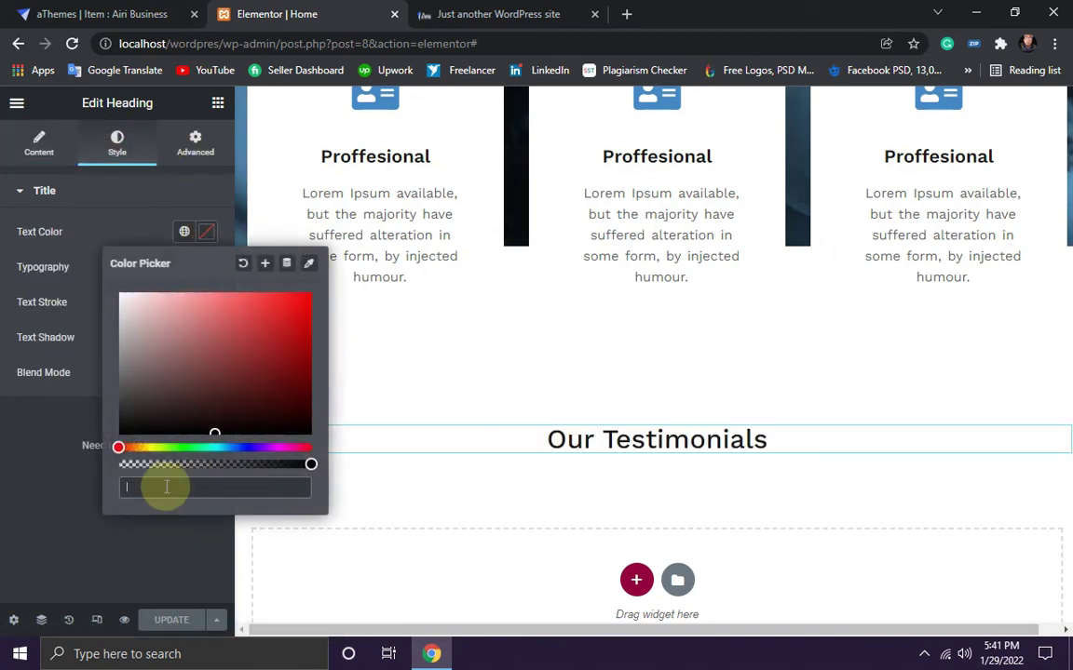
key(ctrl+v)
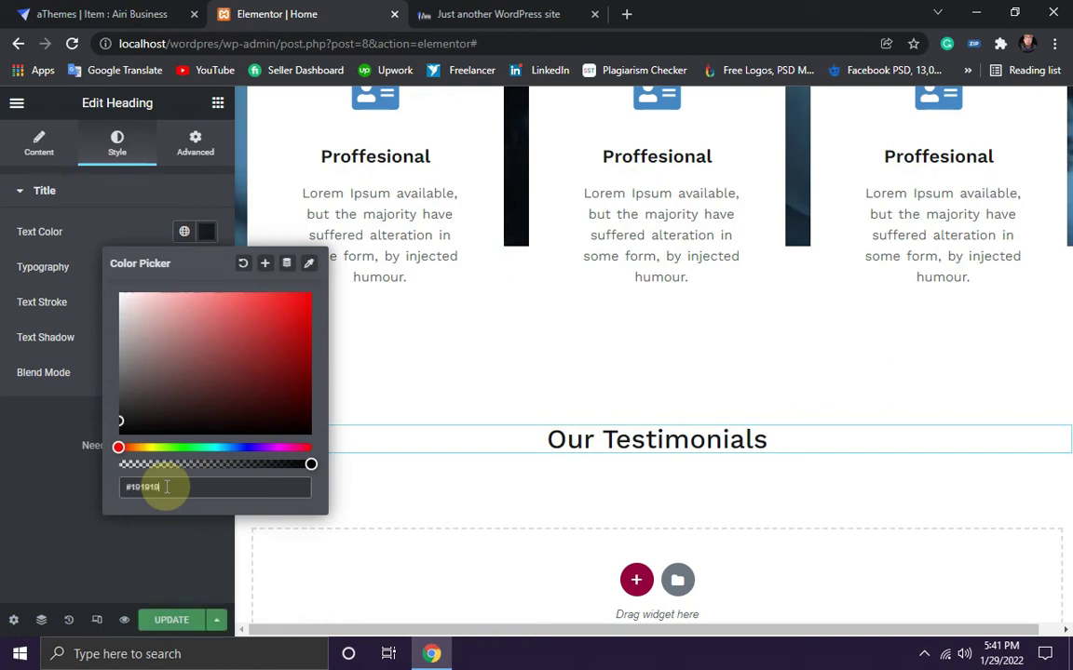
click(58, 508)
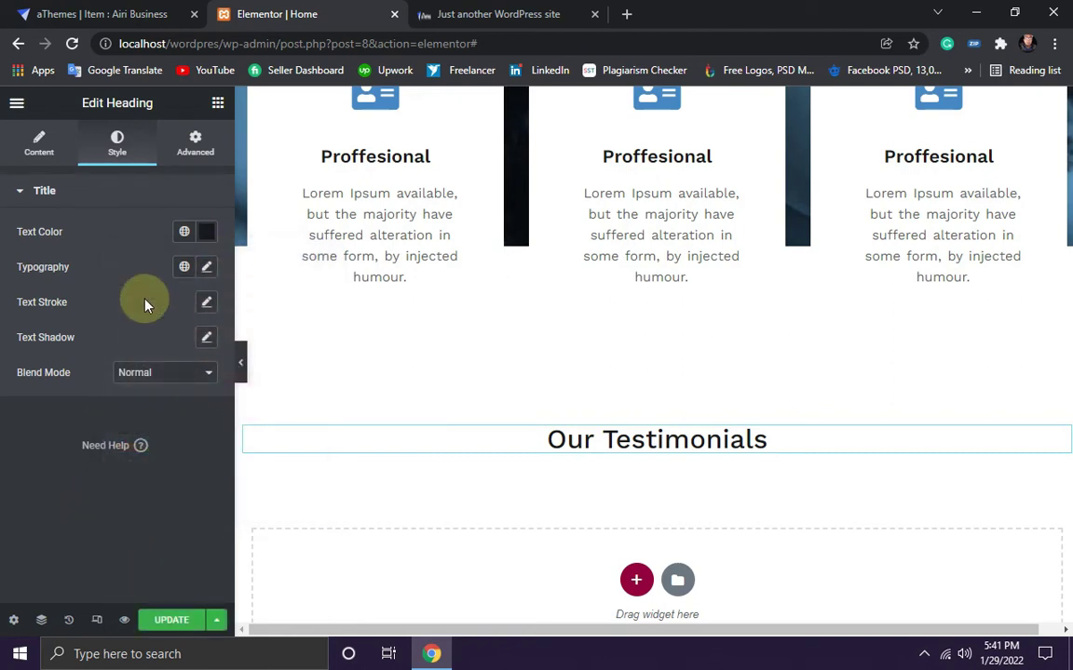
Step: Set the "Our Testimonials" heading's font family to Quicksand and its size to 42 px
click(206, 270)
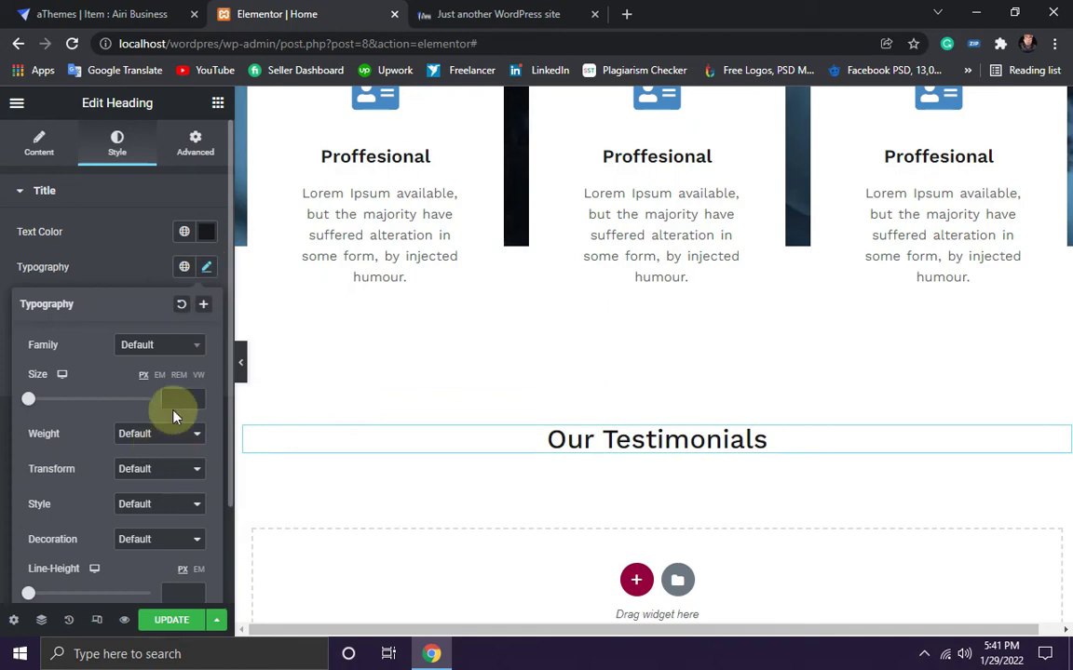
click(160, 346)
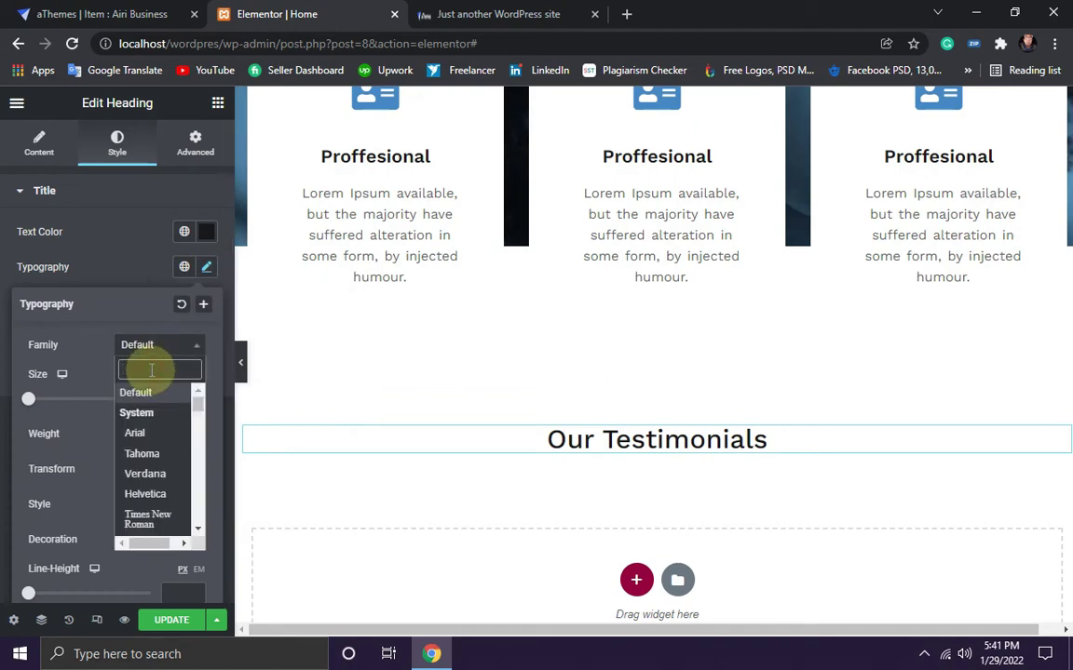
text(qui)
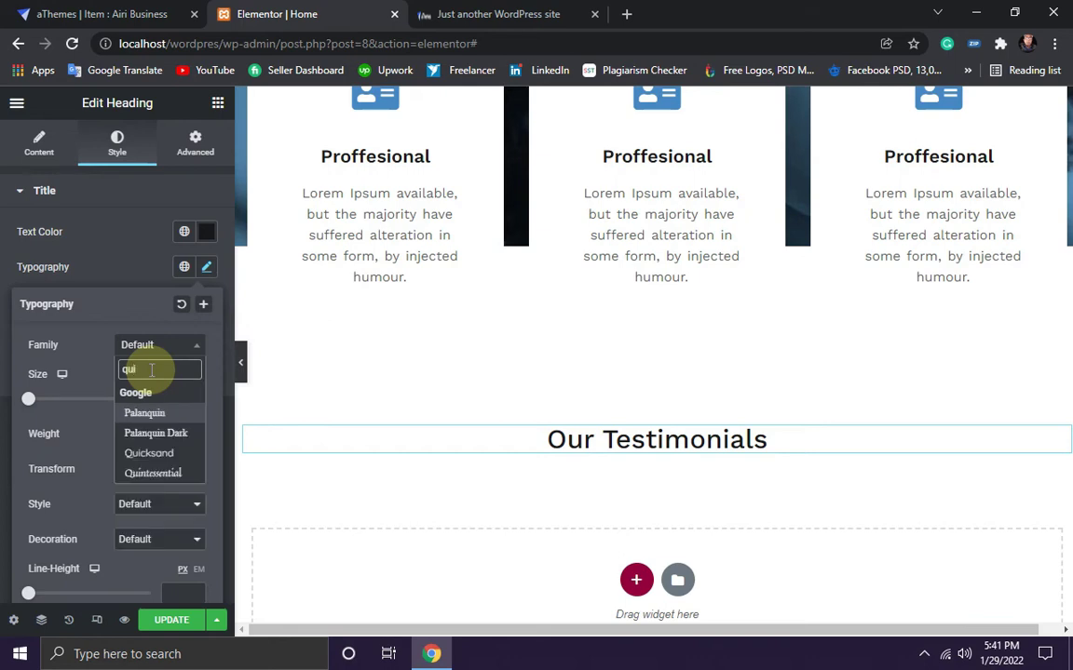
click(160, 454)
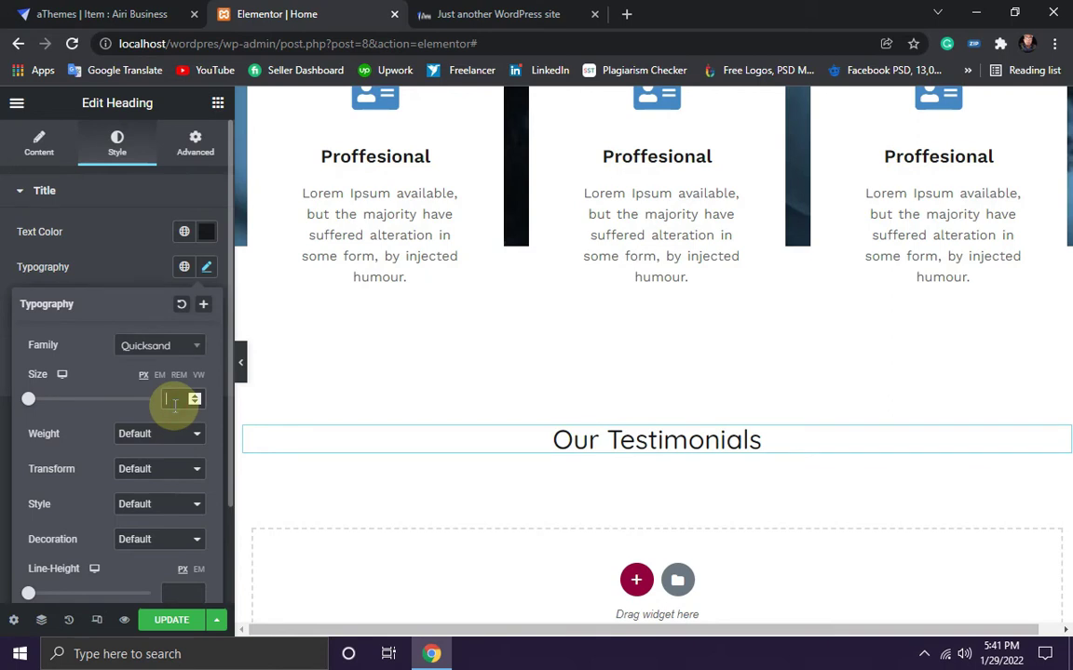
text(4)
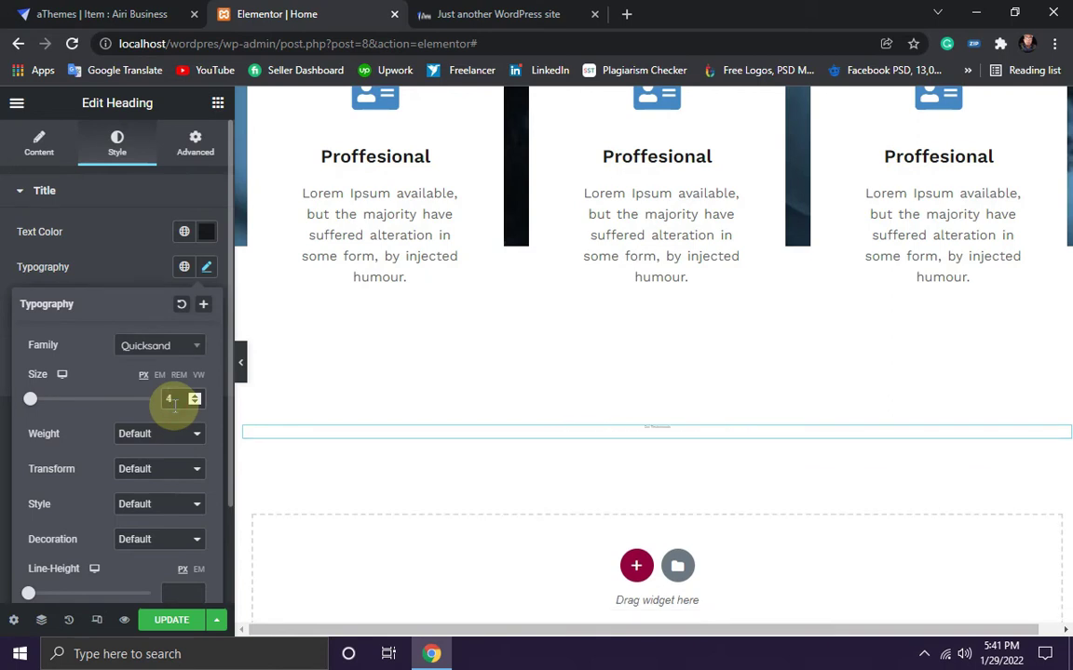
text(3)
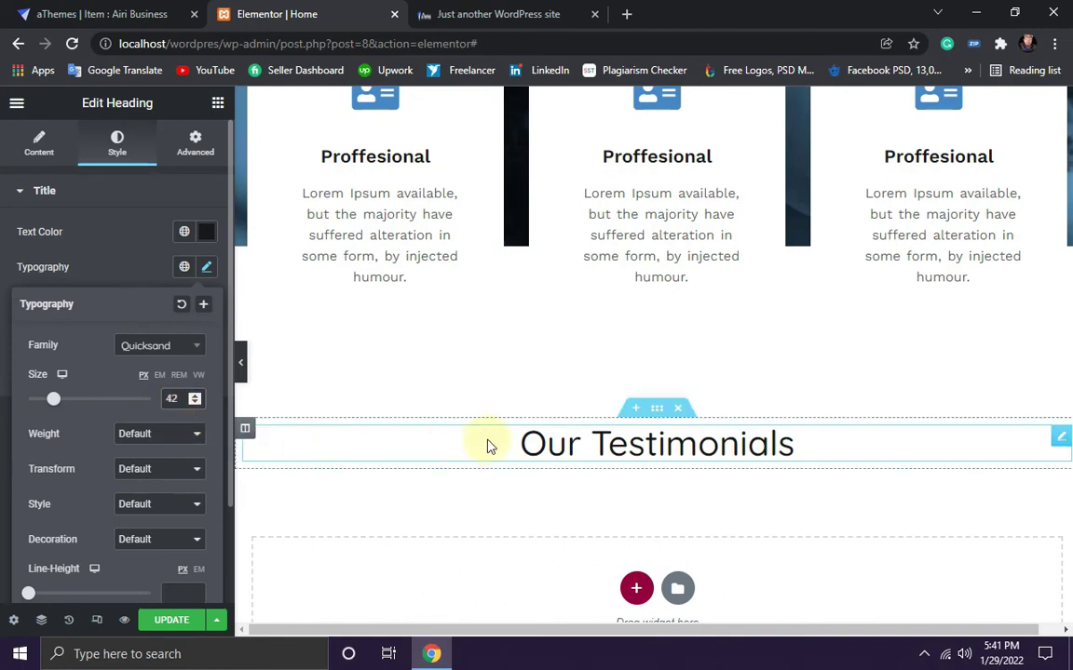
Step: Set the heading's font weight to 700 and line height to 48 px, matching the styles inspected on the demo
click(173, 436)
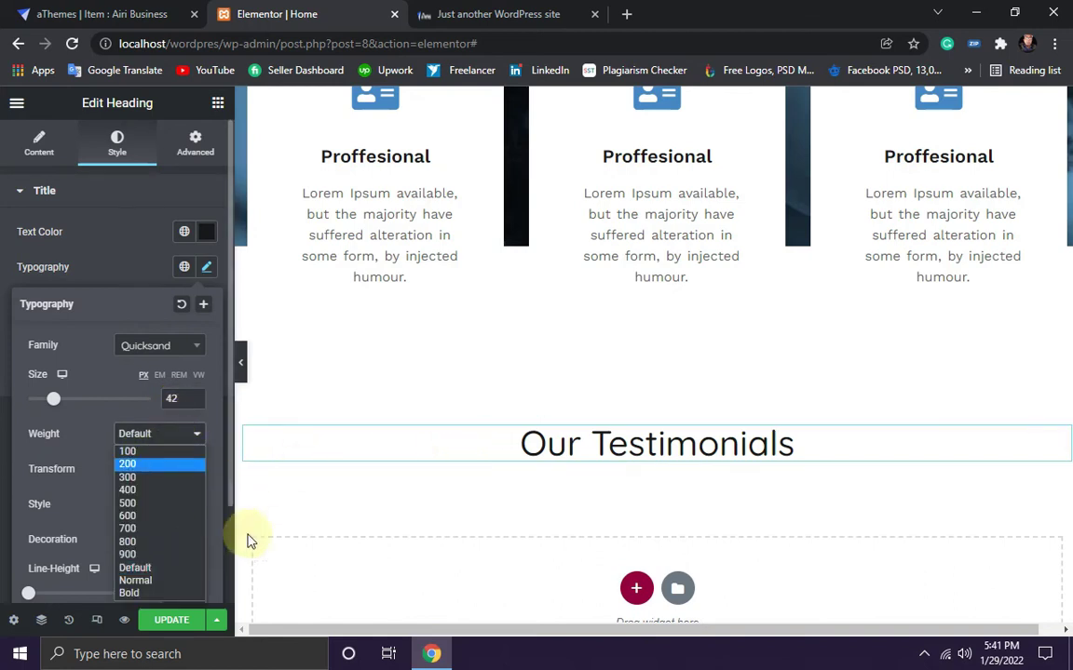
click(149, 15)
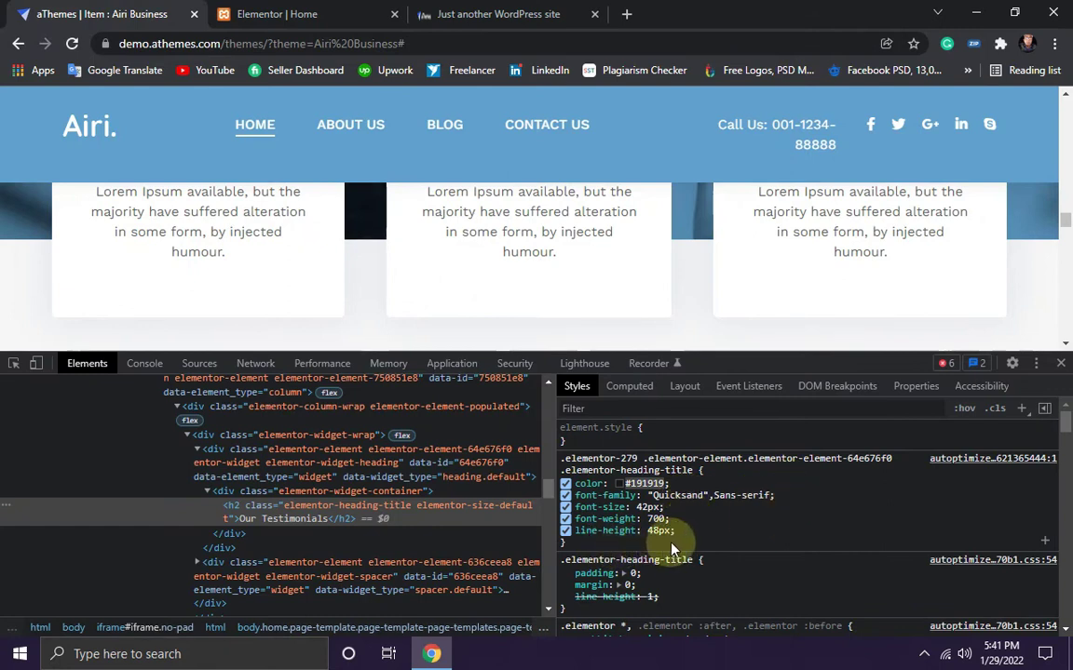
click(273, 14)
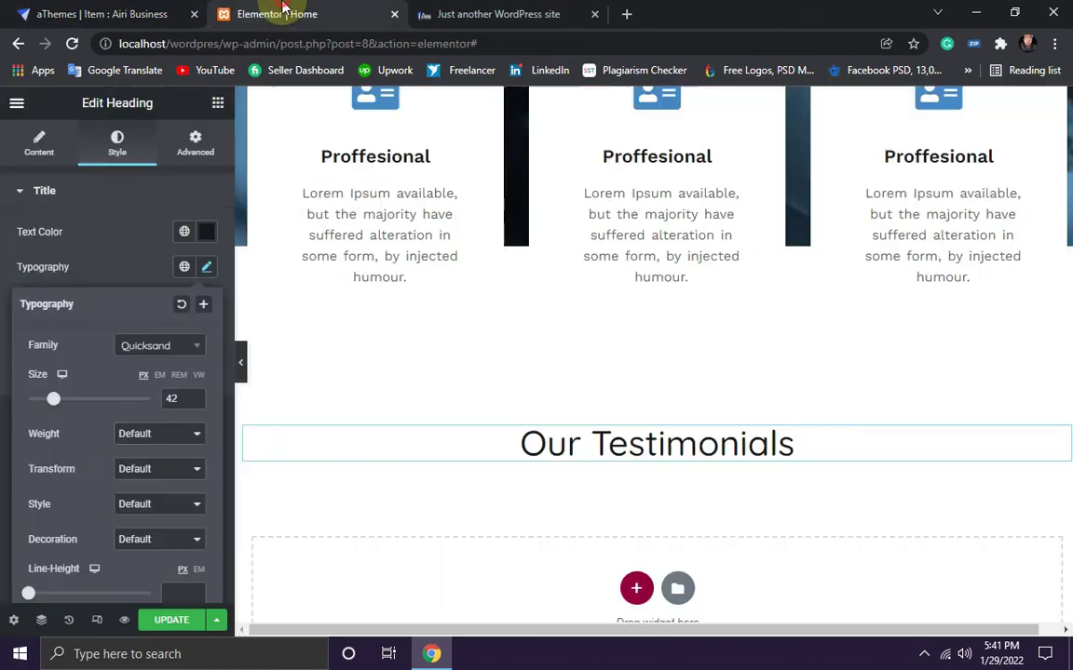
click(176, 441)
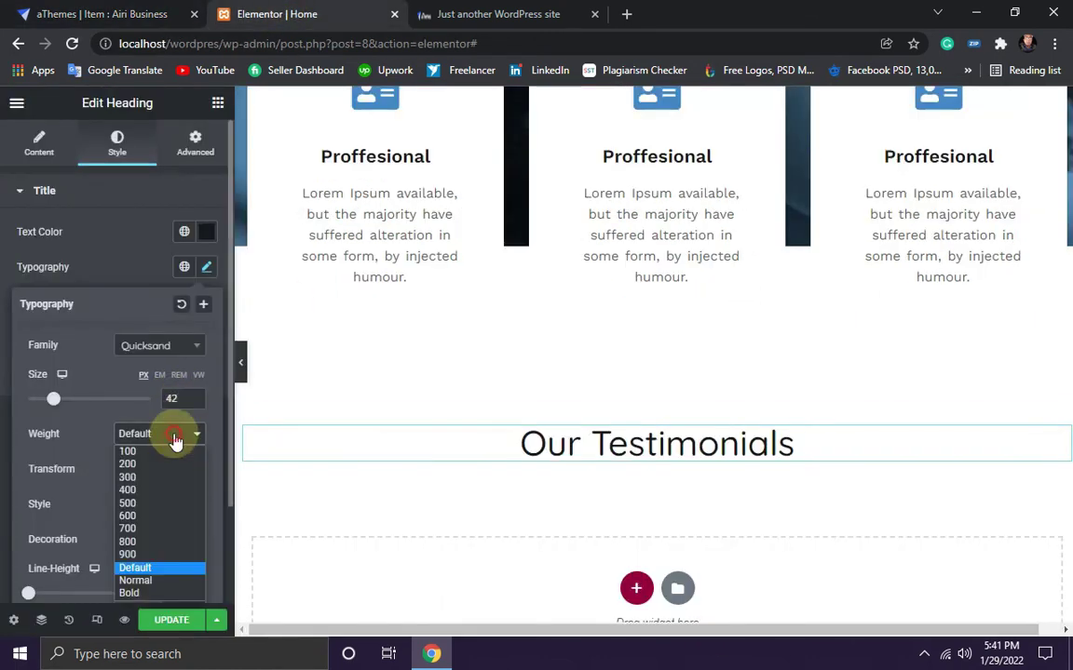
click(140, 528)
scroll(130, 531, down, 1)
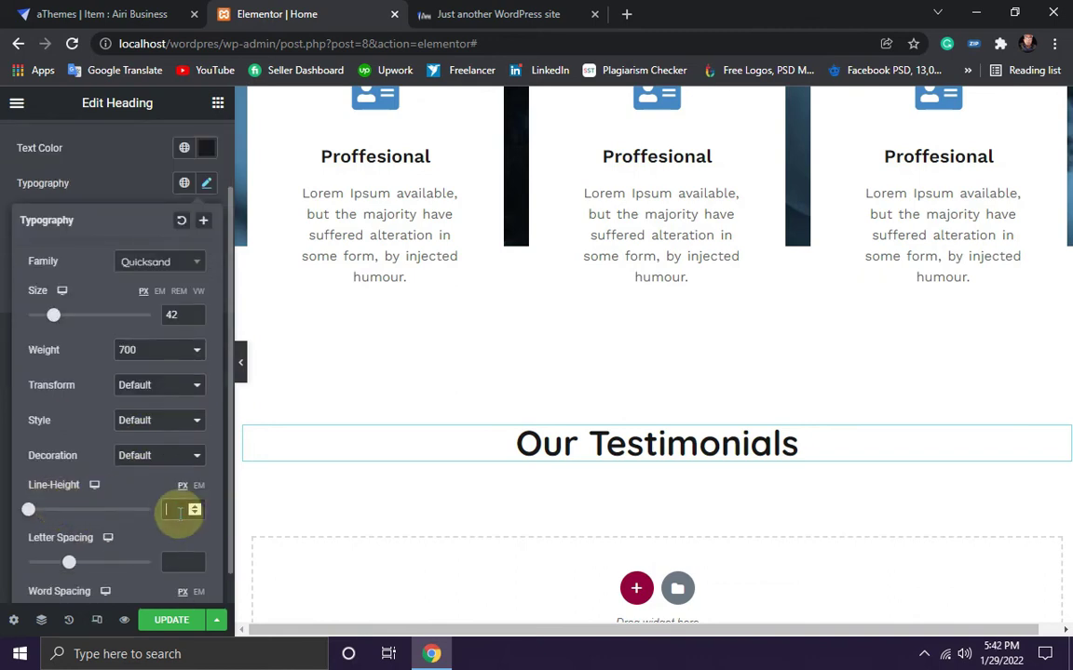
text(48)
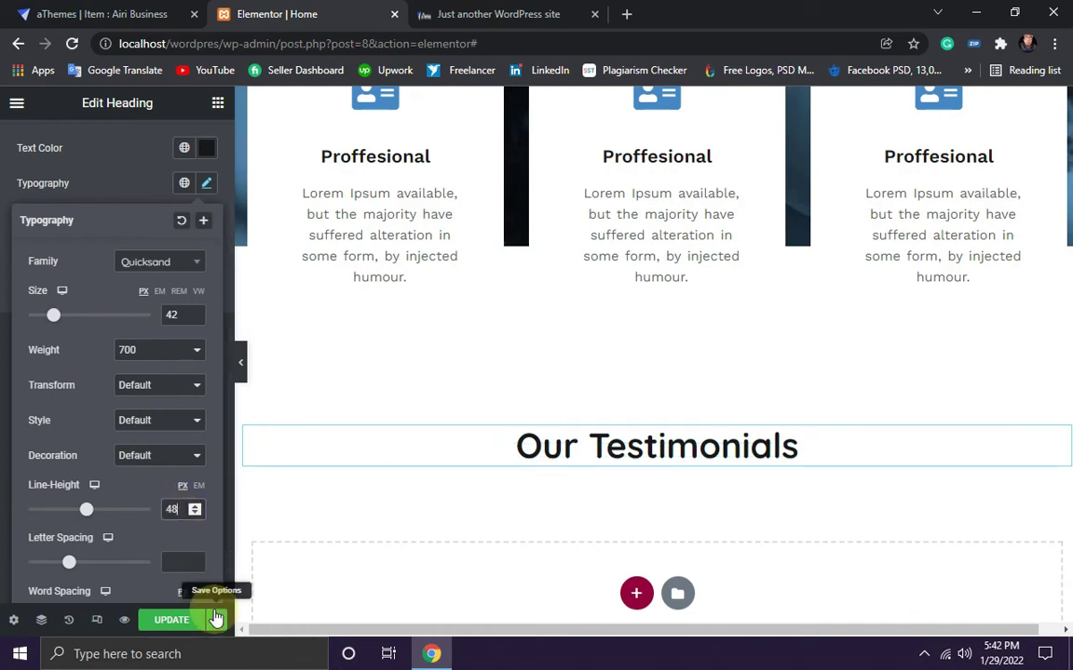
Step: Update the Elementor page and reload the live site to check the "Our Testimonials" heading below the feature columns
click(177, 620)
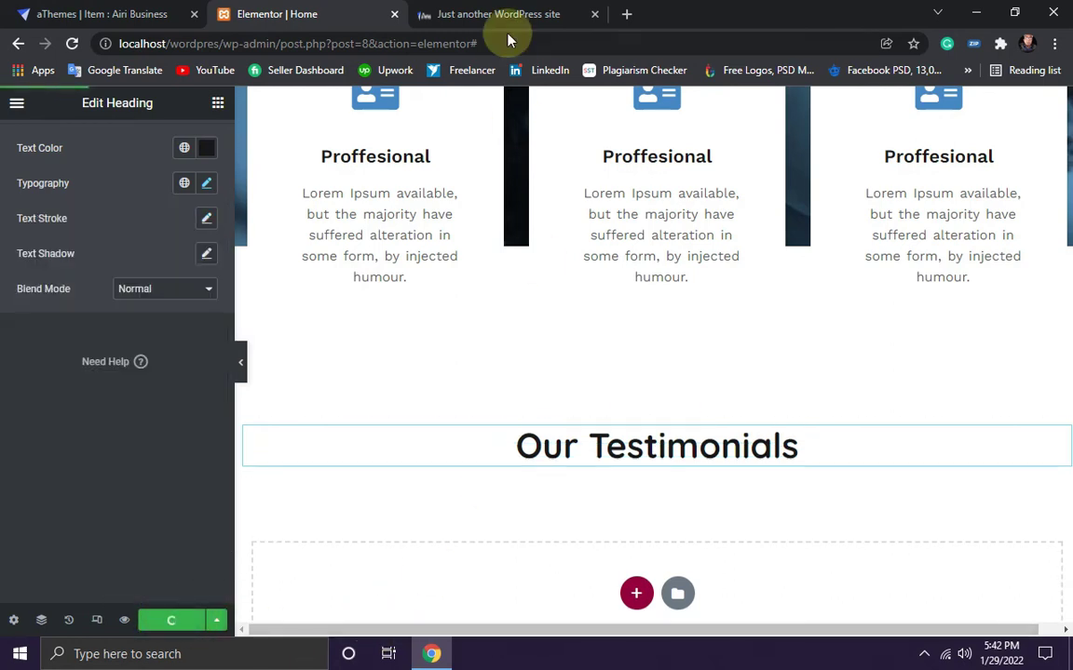
click(475, 14)
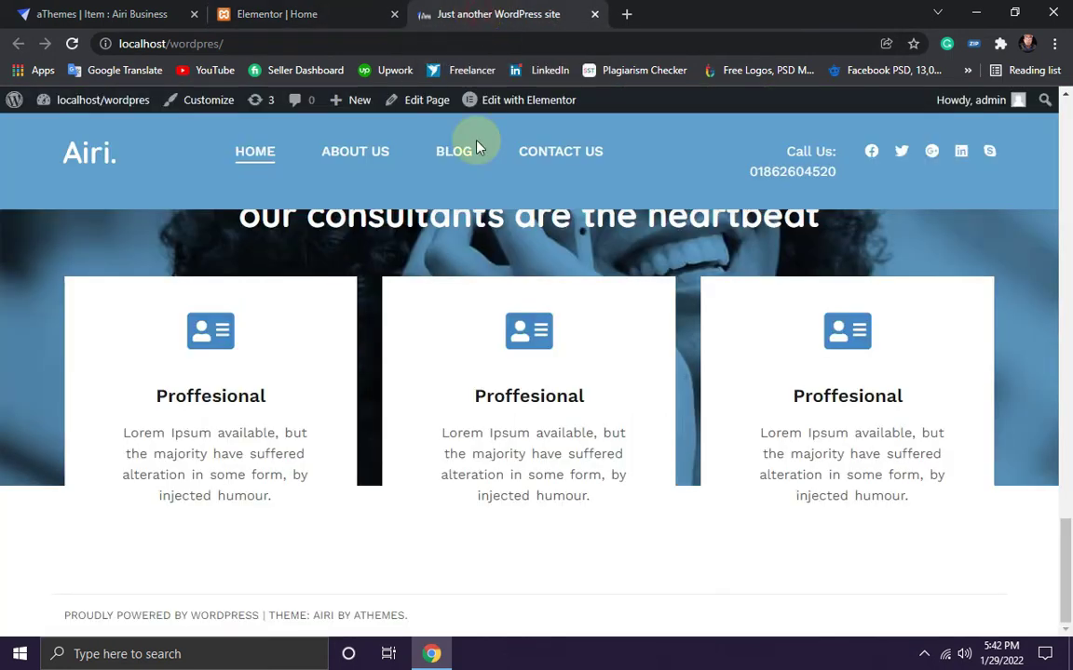
click(74, 45)
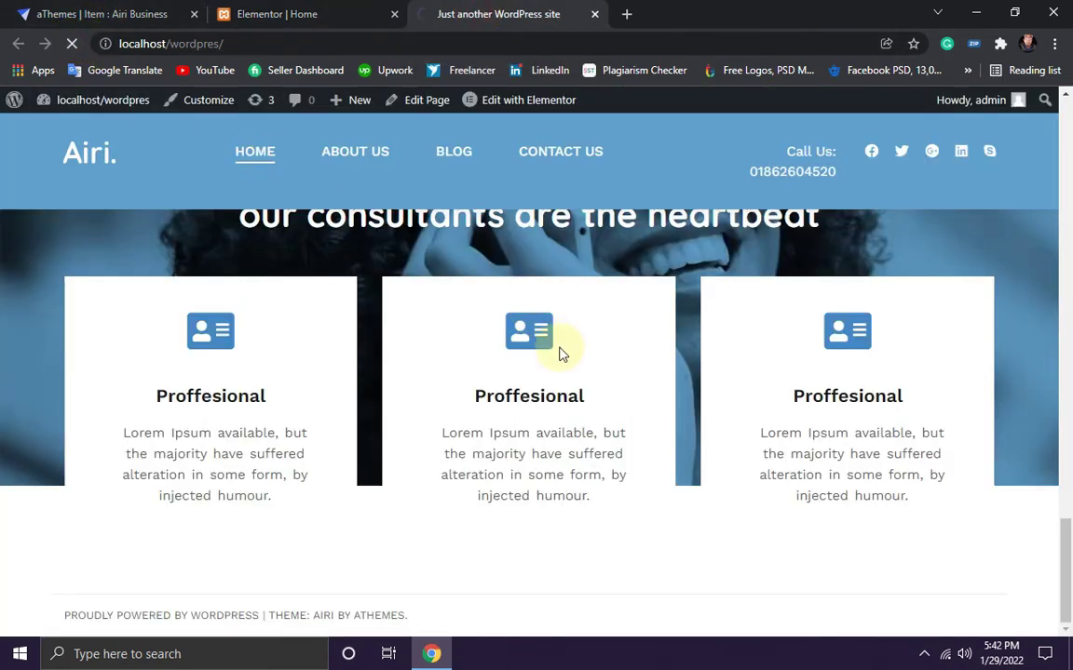
scroll(605, 316, down, 1)
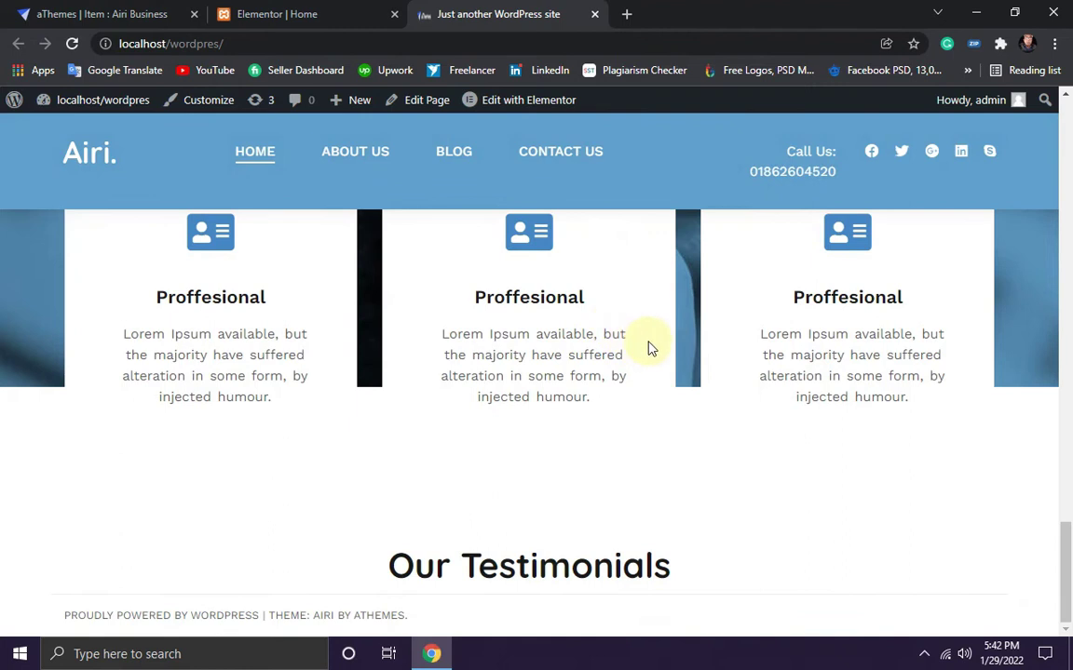
Step: Compare the "Our Testimonials" heading and the feature columns on the Airi Business demo with the live WordPress site
click(121, 14)
scroll(762, 426, down, 5)
click(1060, 363)
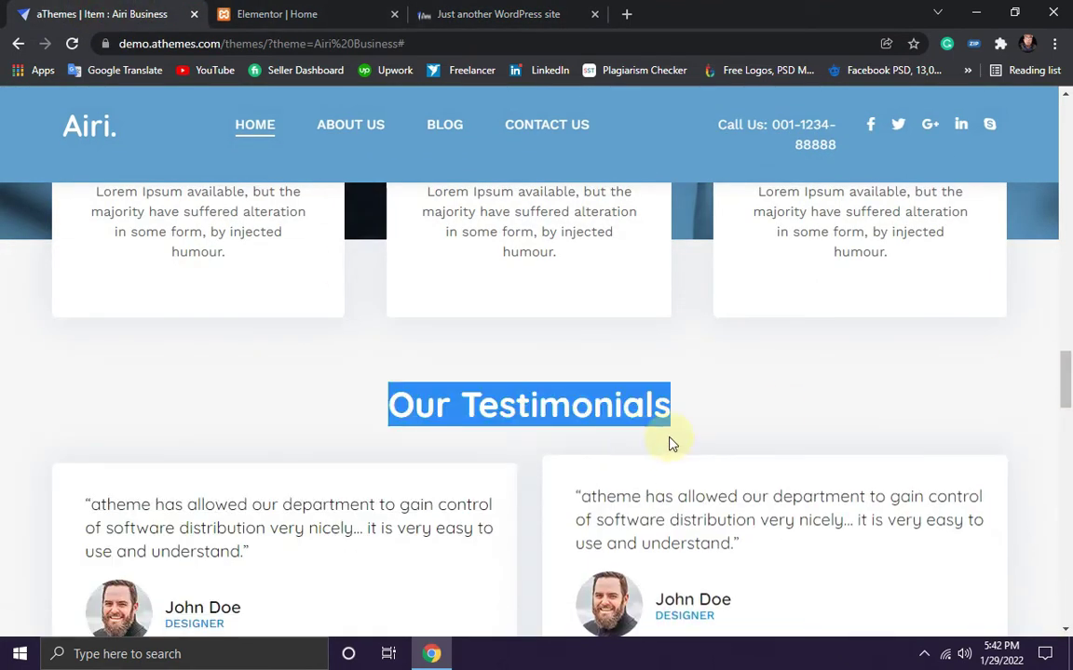
click(445, 14)
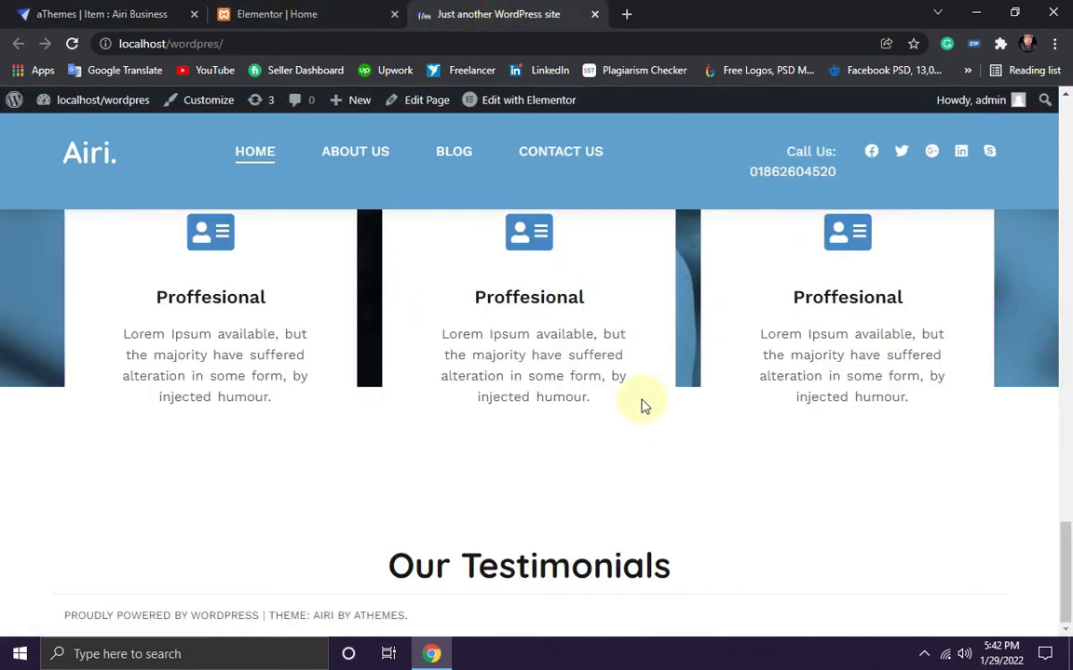
click(112, 14)
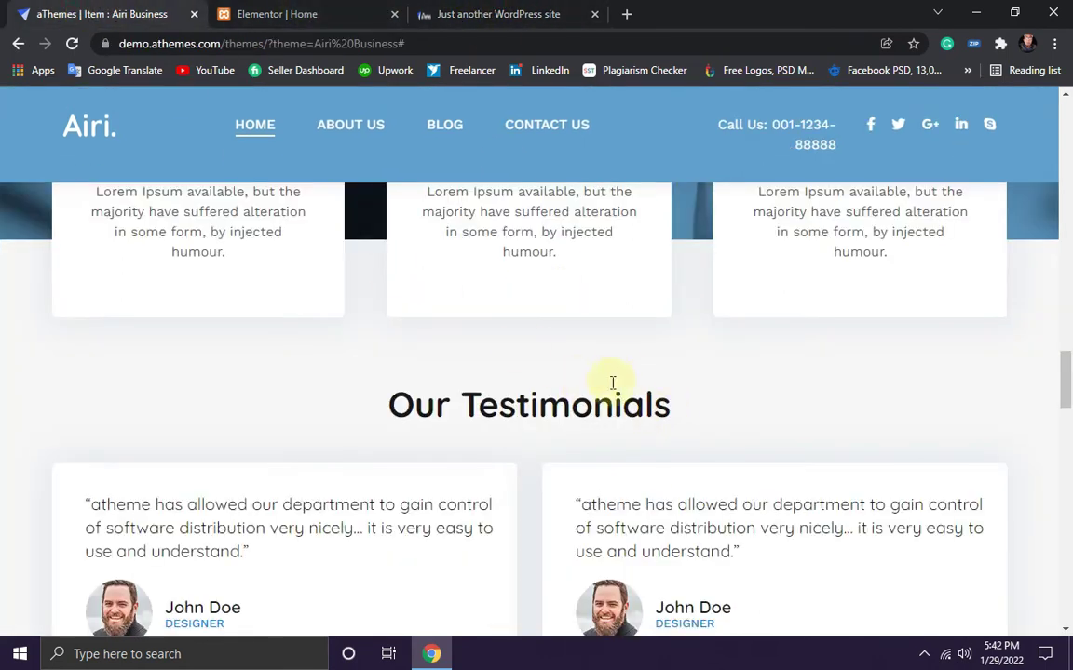
click(499, 14)
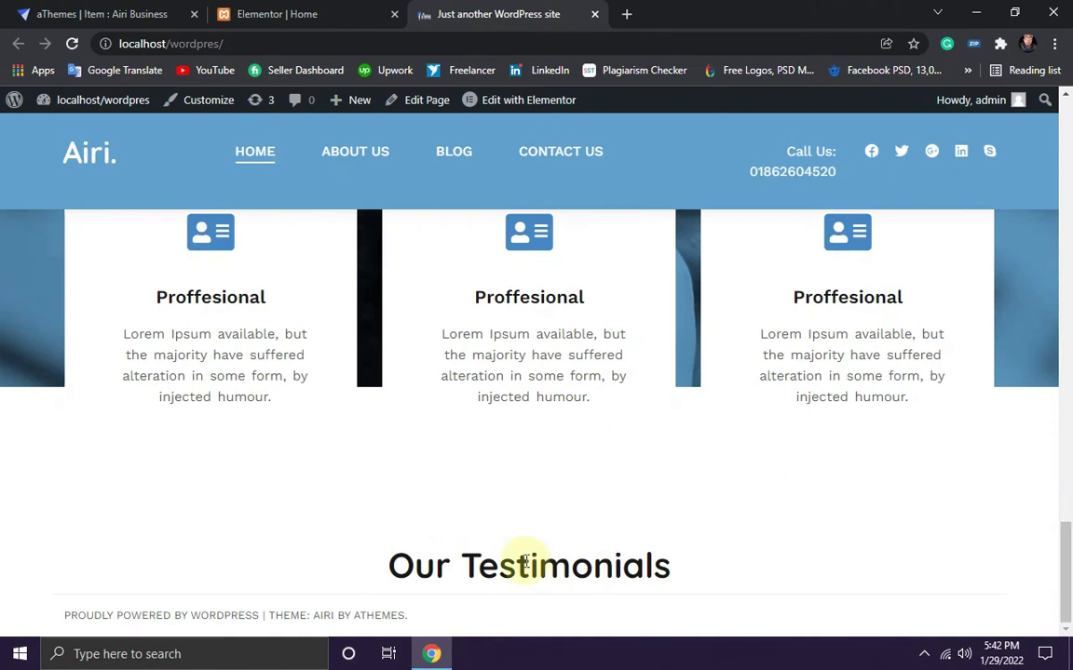
click(93, 13)
scroll(517, 377, up, 1)
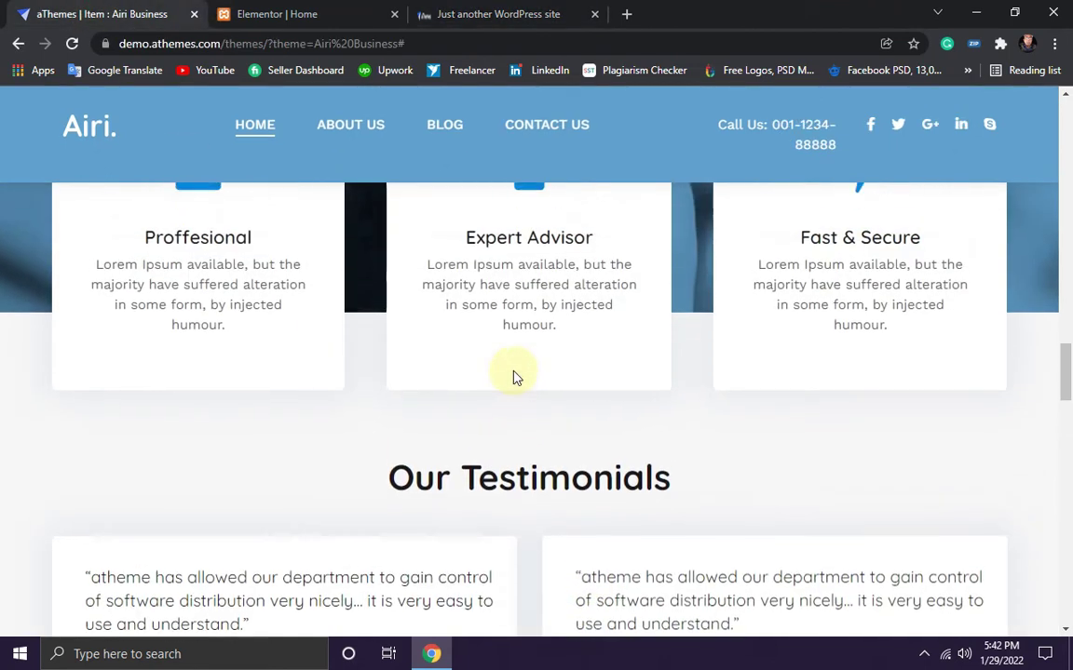
click(489, 11)
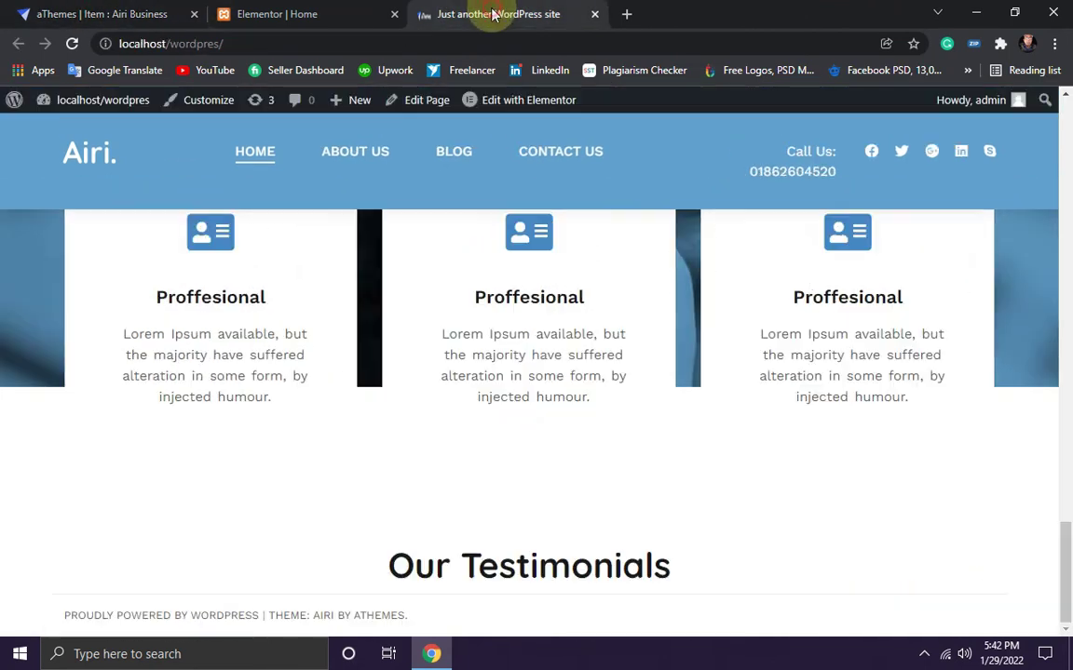
click(121, 16)
scroll(521, 306, up, 1)
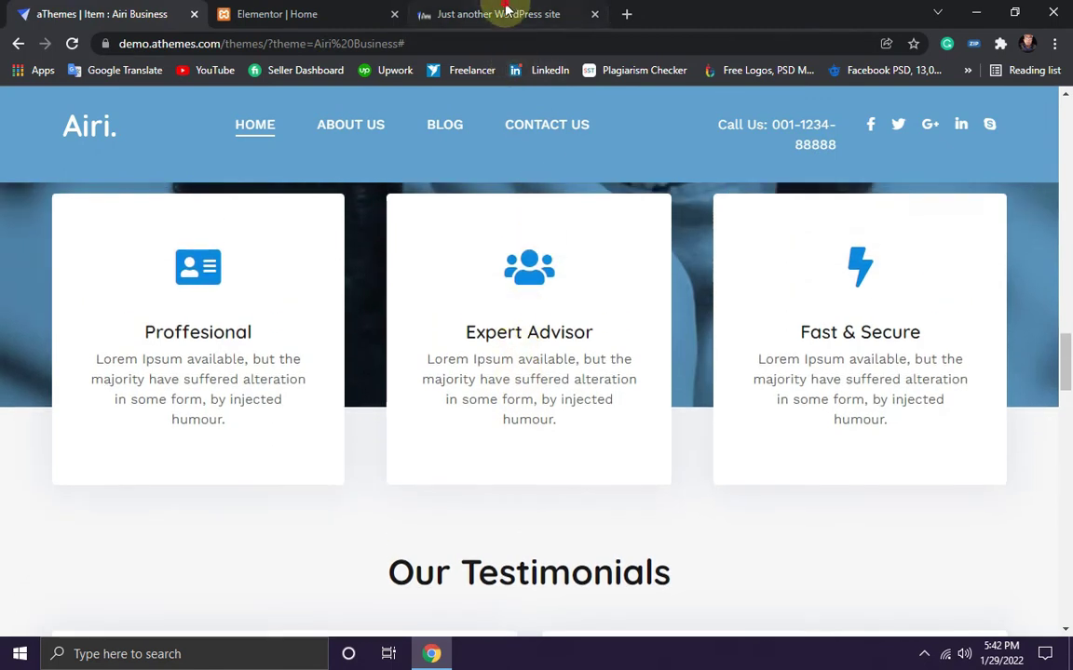
click(505, 9)
click(140, 16)
click(462, 12)
click(93, 18)
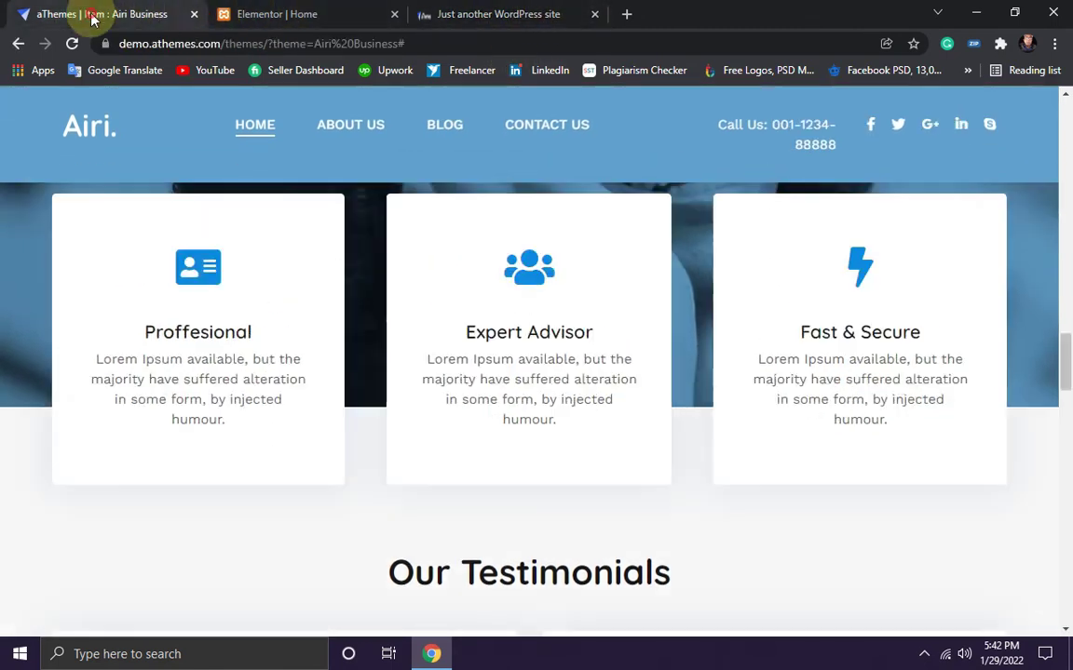
click(500, 14)
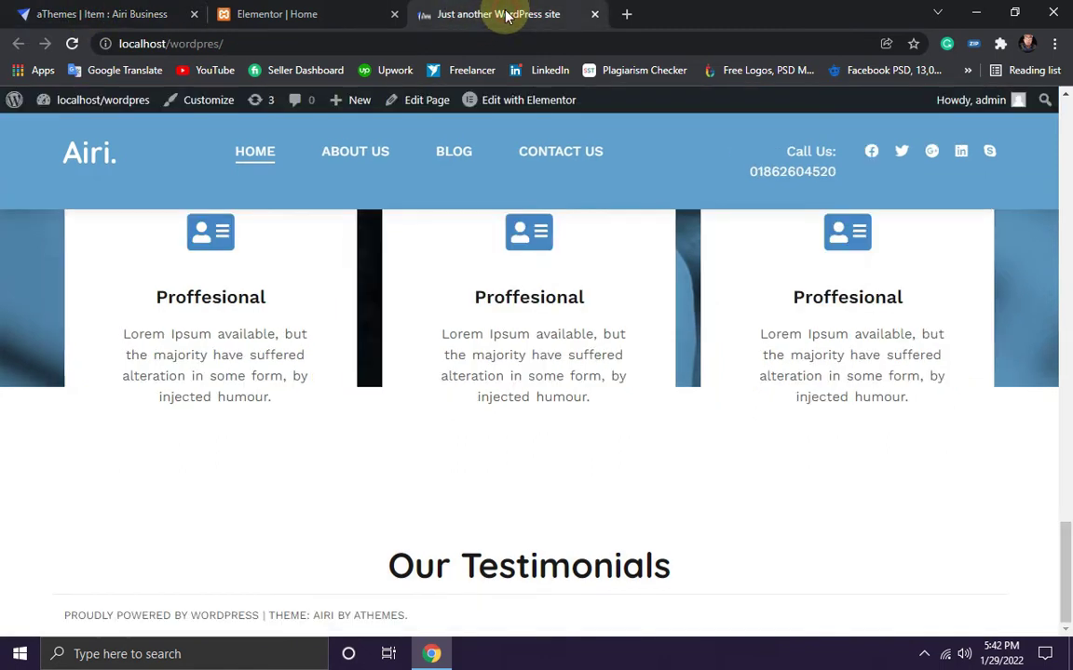
click(140, 18)
click(533, 18)
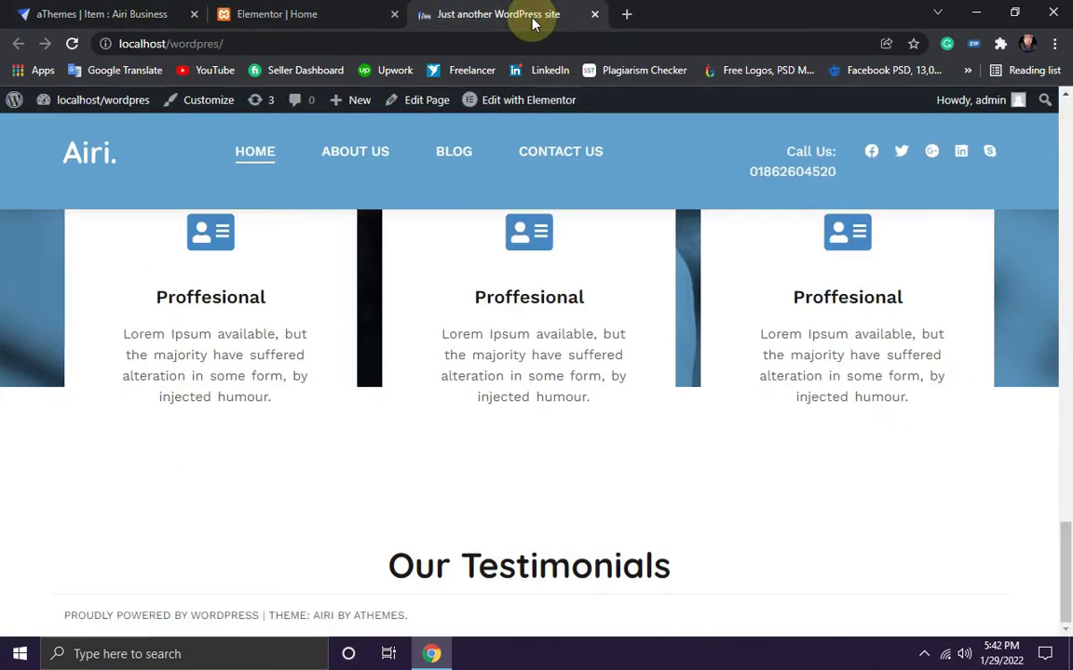
click(93, 16)
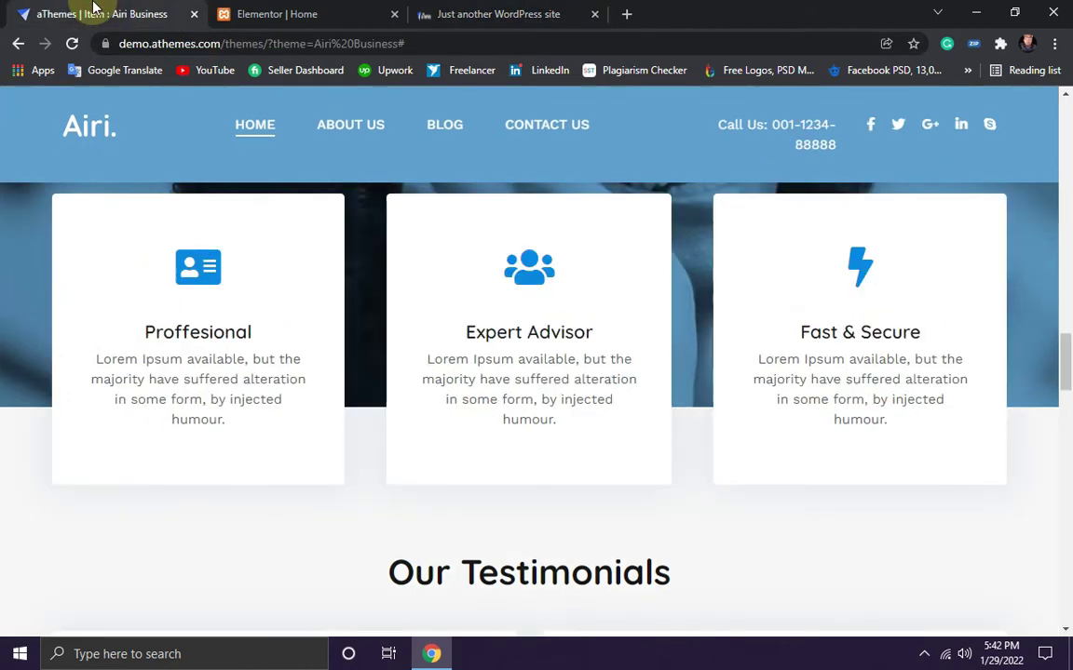
click(573, 19)
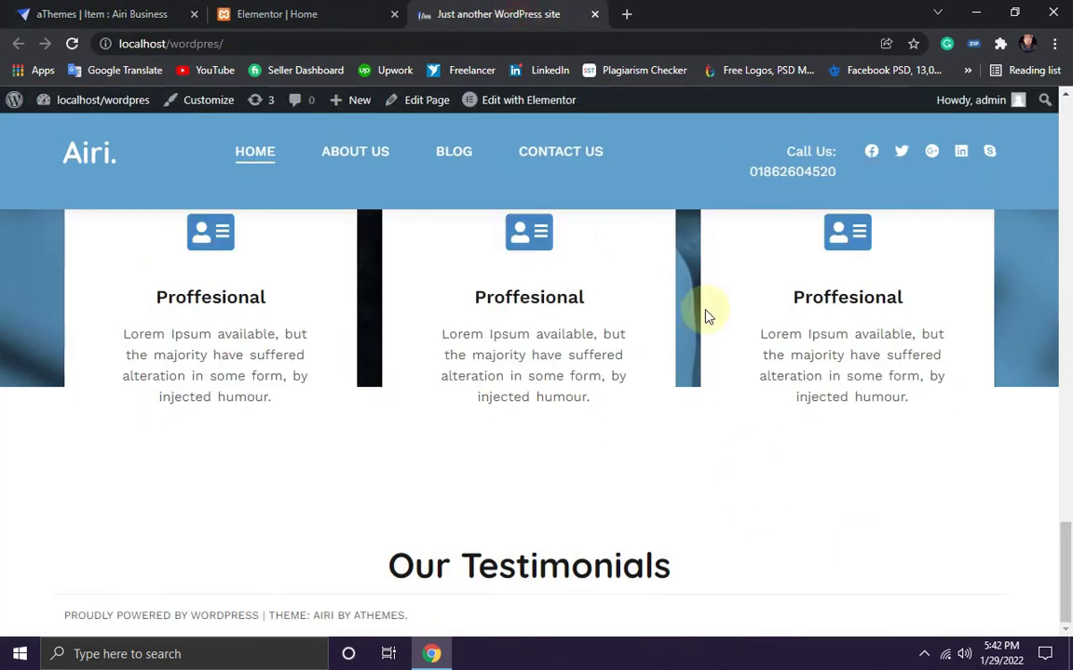
Step: Check the demo's testimonial card layout and add a two-column section below the "Our Testimonials" heading in the Elementor editor
click(141, 10)
scroll(675, 498, down, 5)
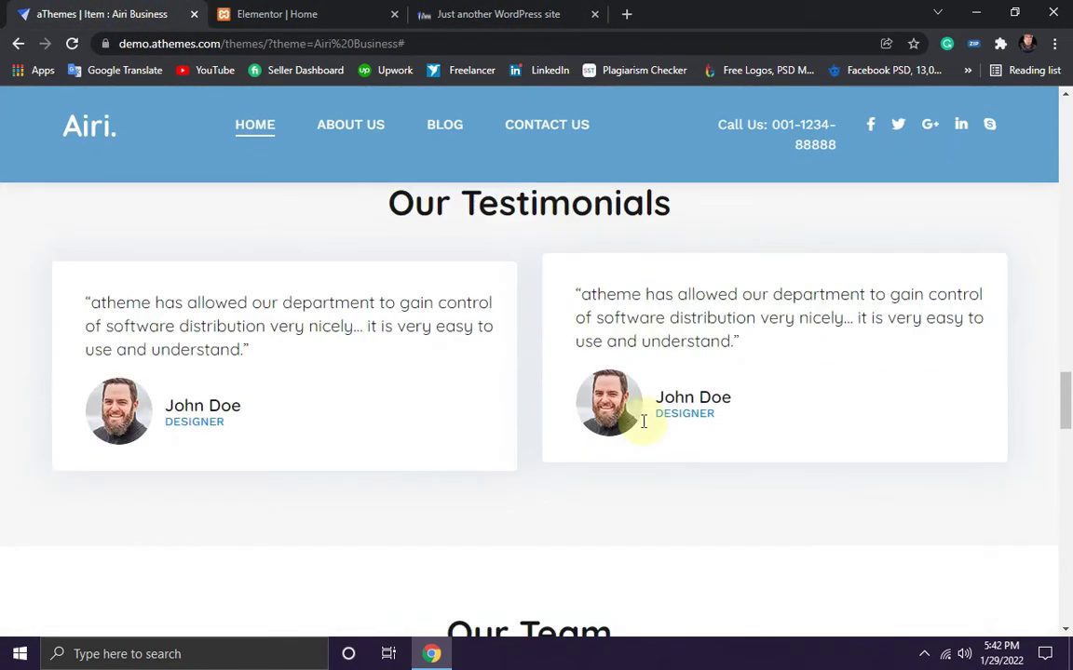
scroll(261, 305, up, 1)
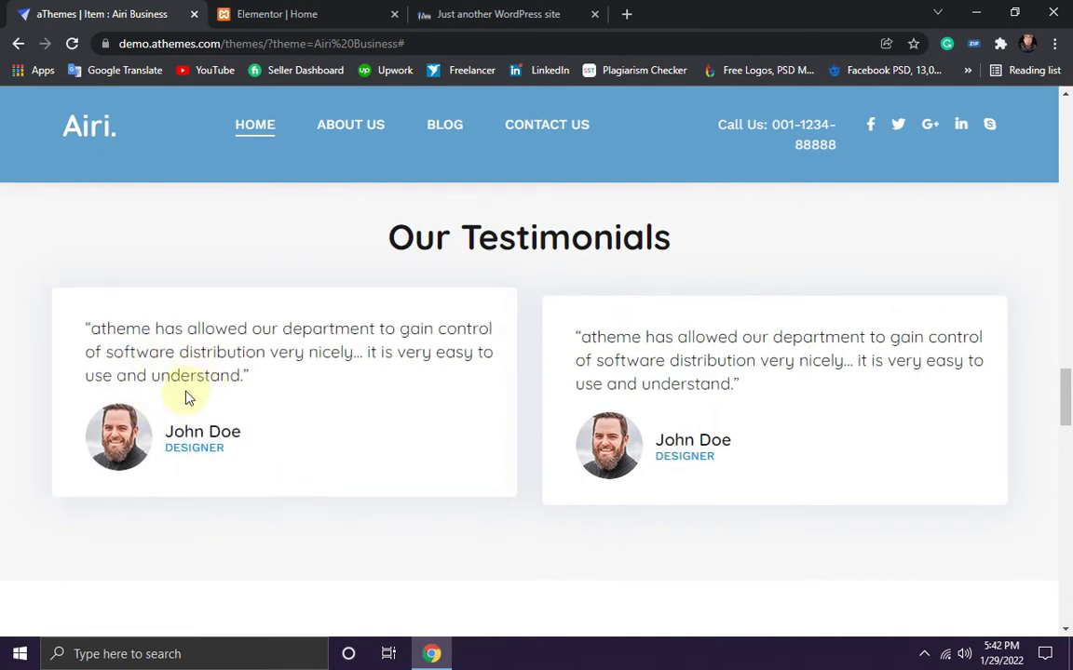
click(280, 14)
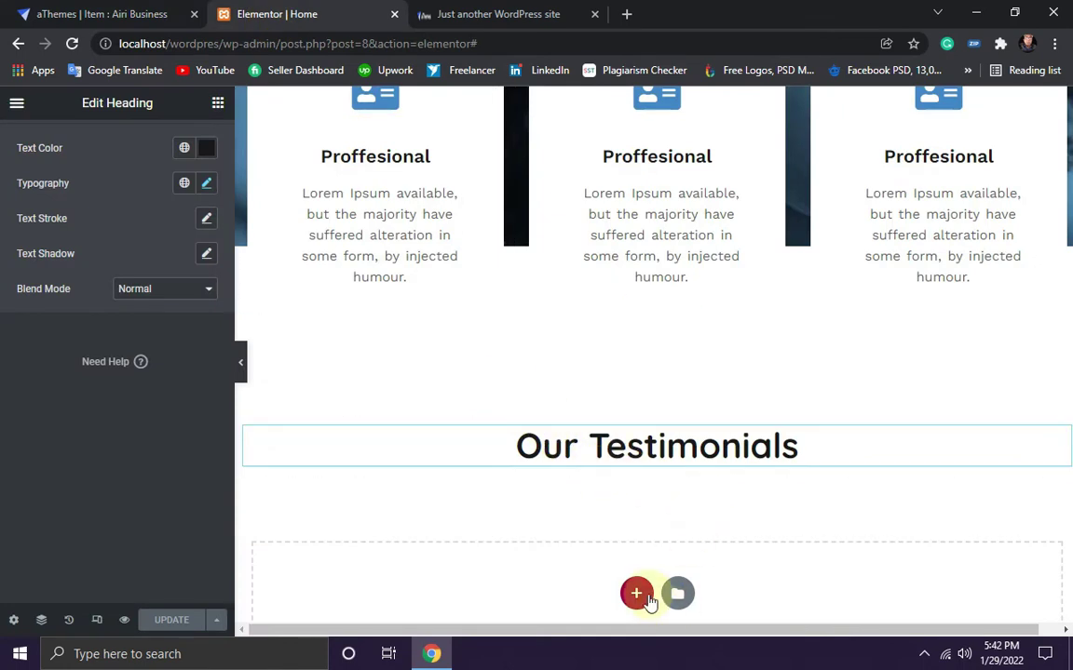
click(638, 599)
scroll(699, 456, down, 1)
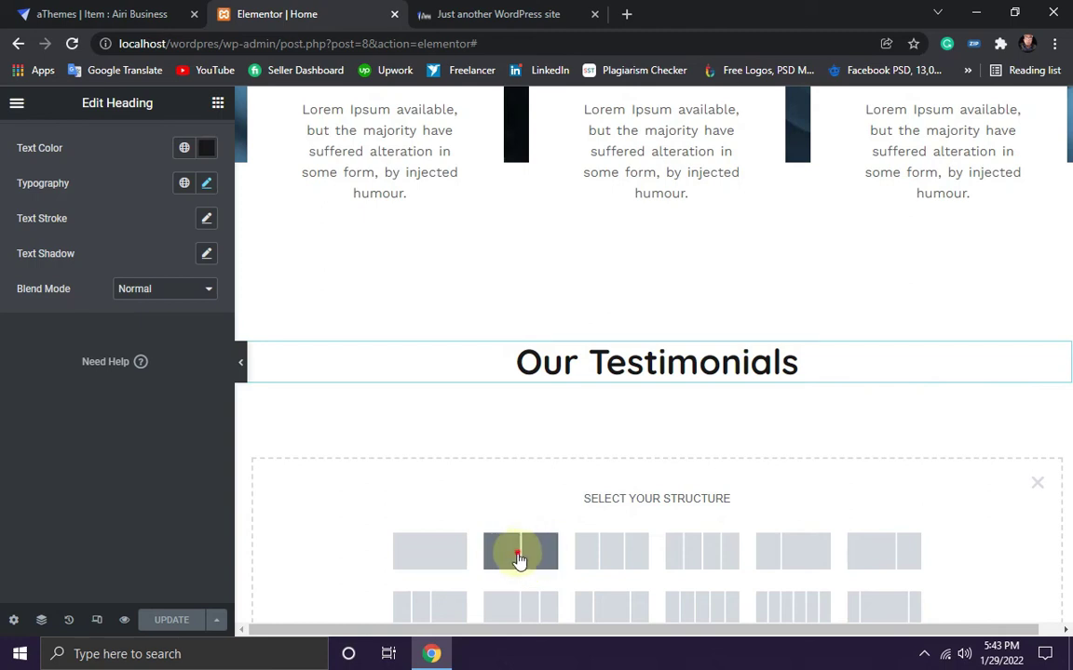
click(519, 559)
scroll(795, 407, down, 1)
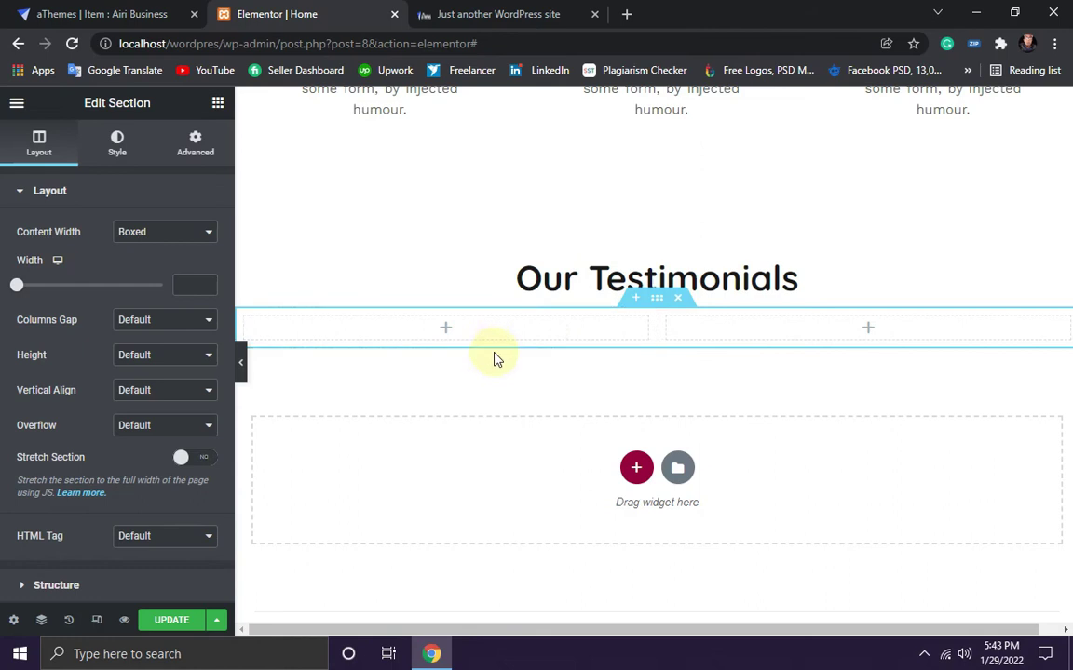
click(195, 144)
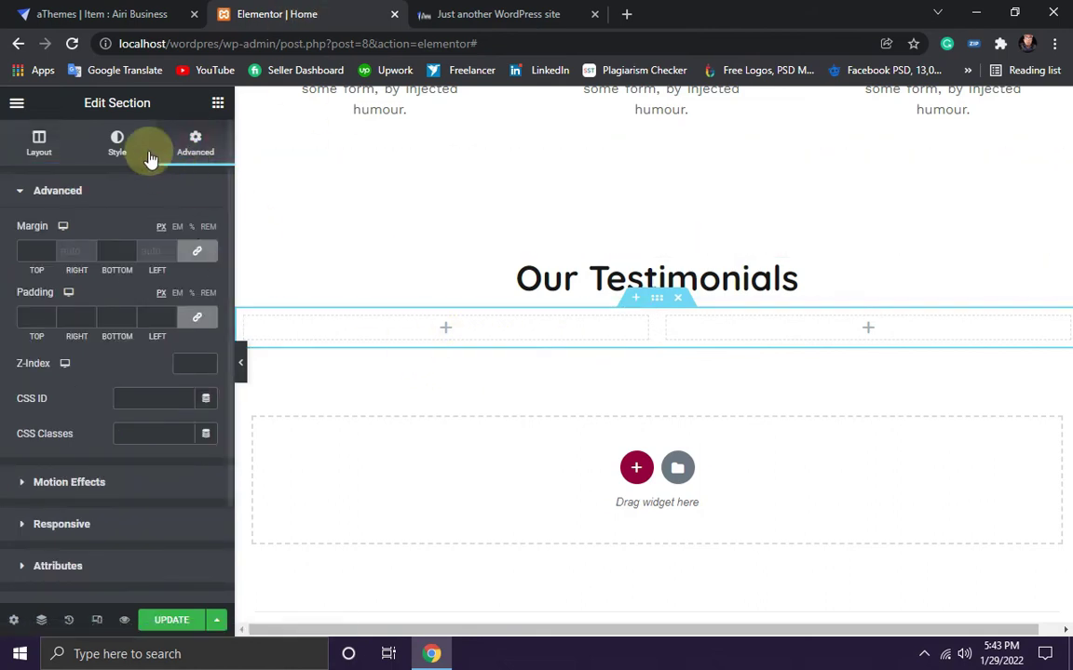
Step: Add a Heading widget to the new section's first column with the demo's testimonial quote, "atheme has allowed our department to gain control…", as its title
click(216, 108)
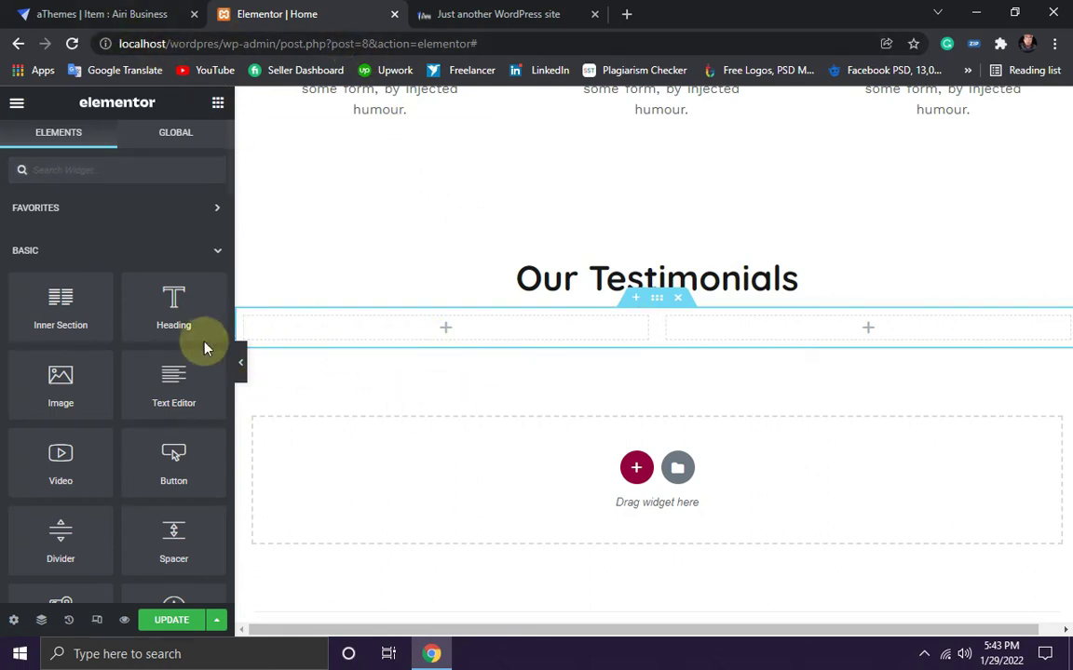
drag(174, 311, 447, 328)
text("atheme has allowed our department to gain control of software distribution very nicely... it is very easy to use and understand.")
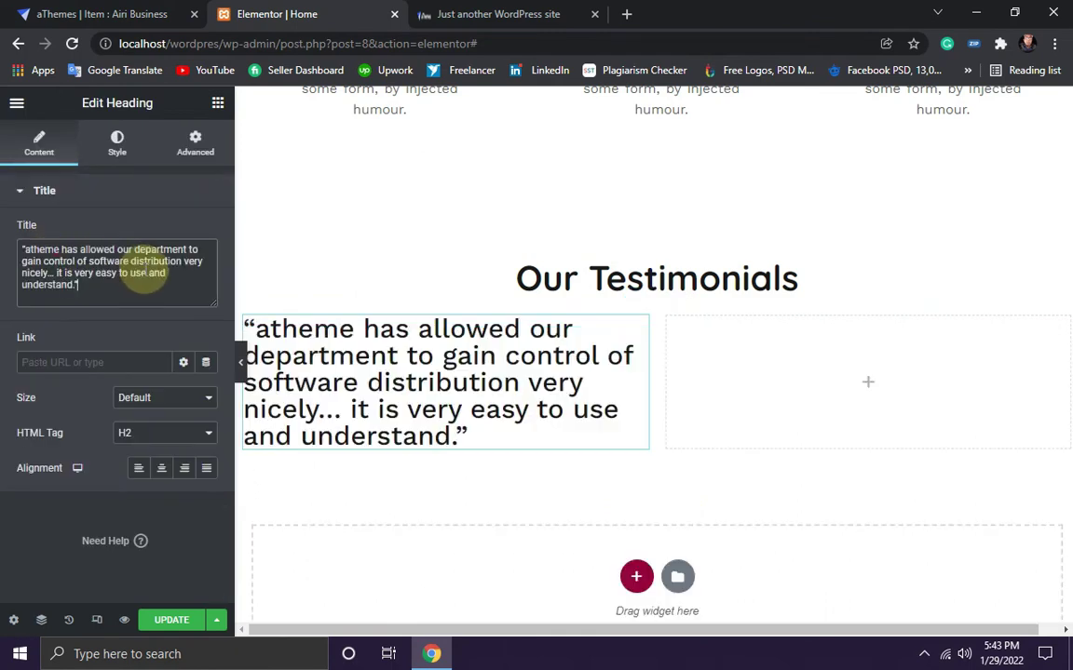
Step: Set the testimonial quote's HTML tag to p and align it left to match the demo card
click(208, 440)
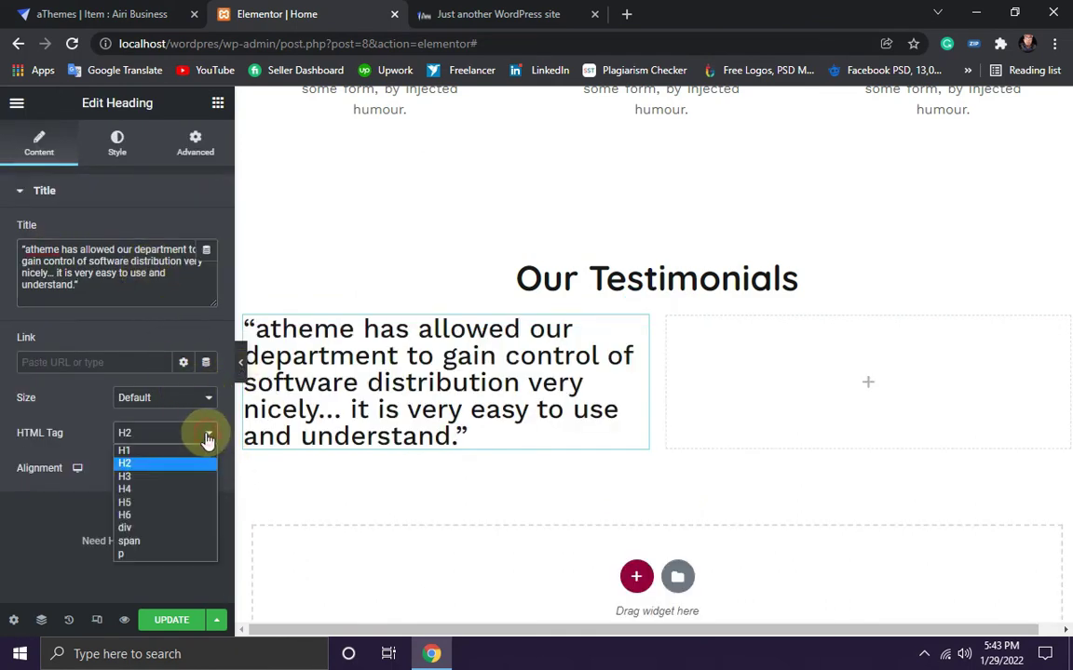
click(139, 559)
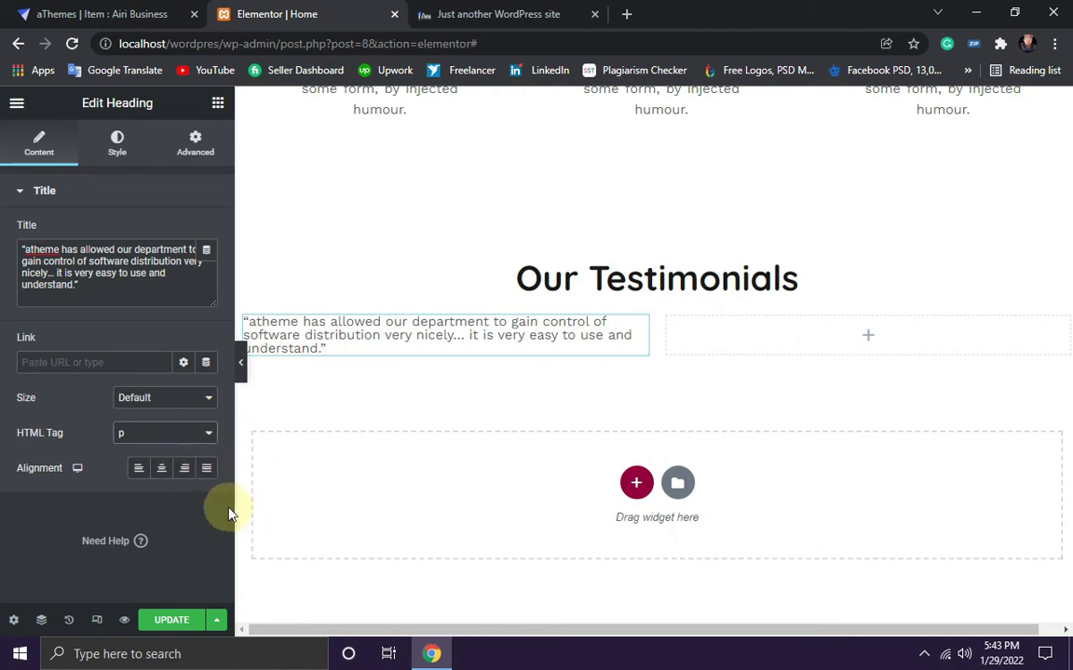
click(161, 469)
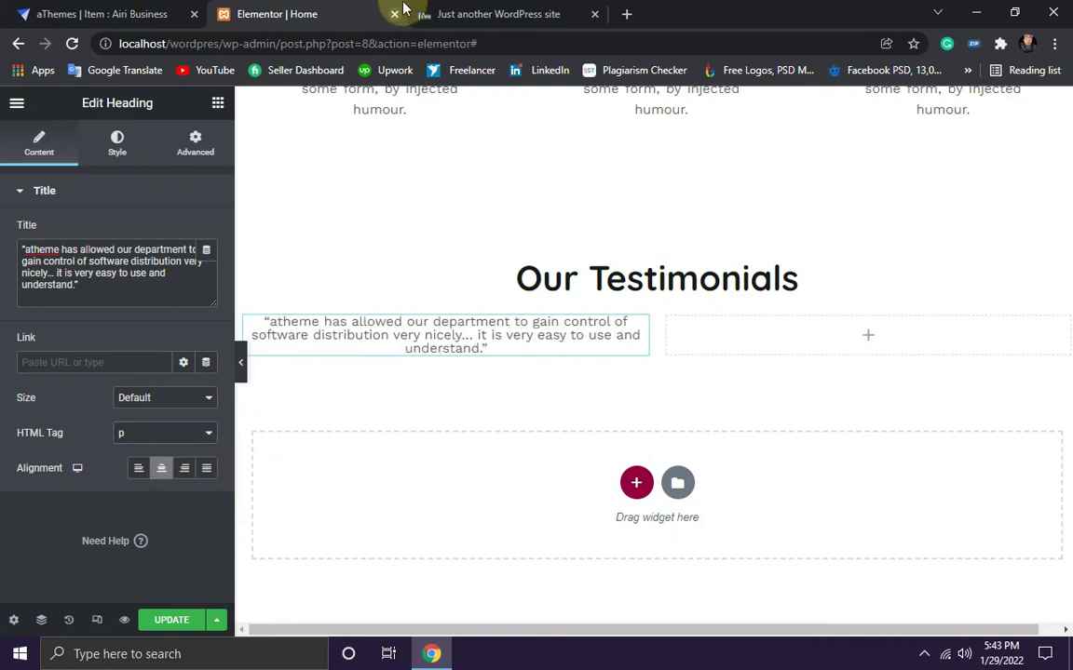
click(42, 13)
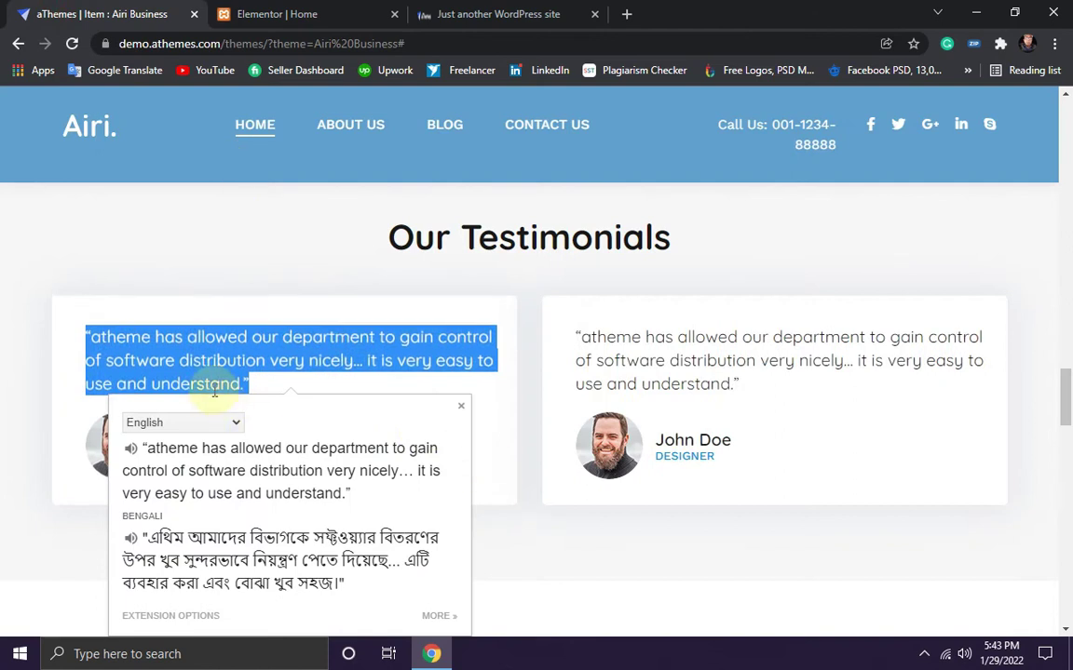
click(287, 383)
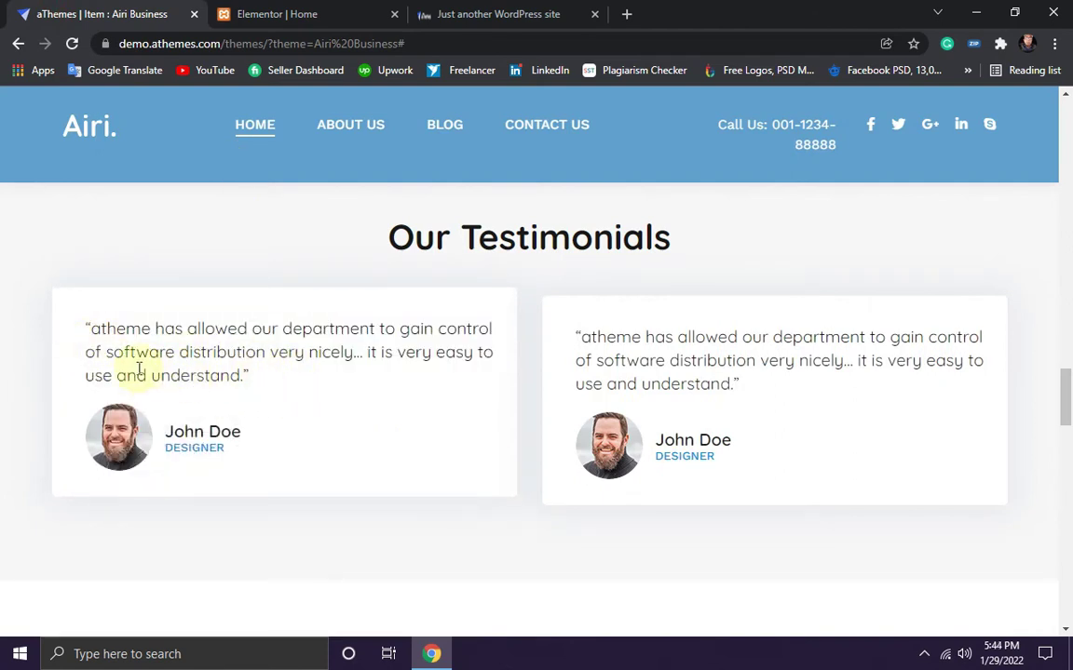
click(254, 13)
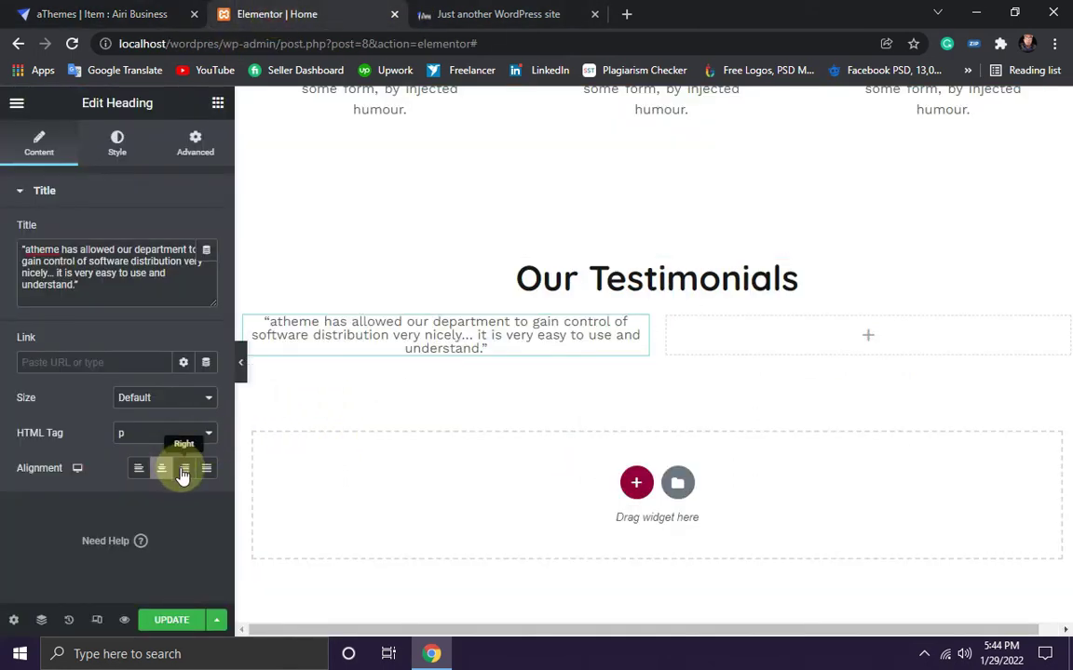
click(139, 469)
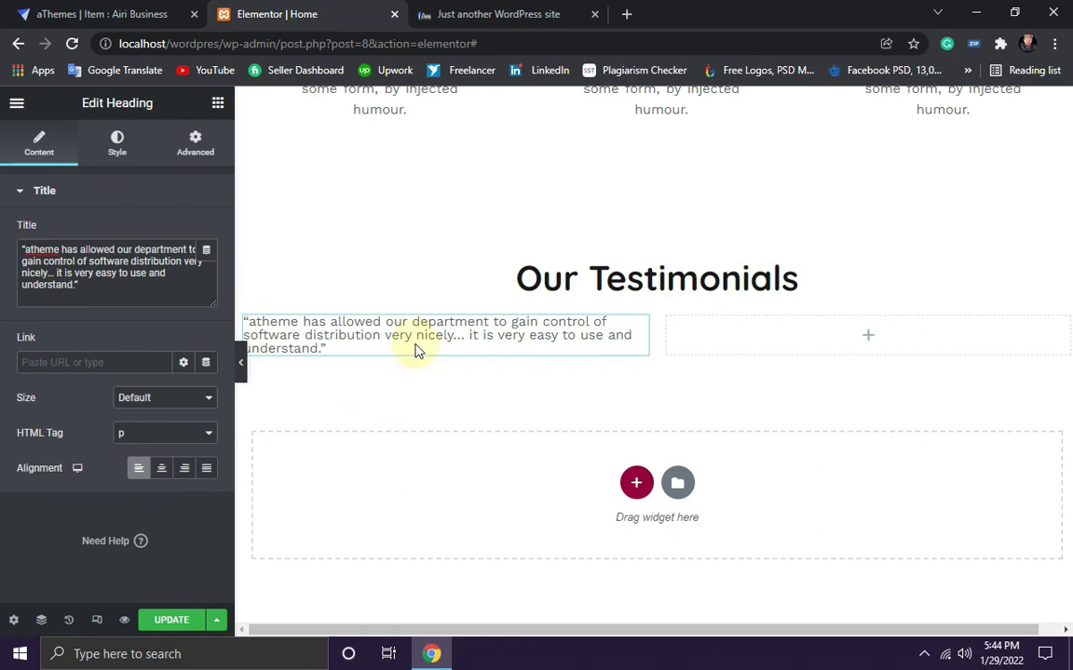
Step: Inspect the first testimonial quote's styles on the Airi Business demo, copy its text color code #191919, and return to the Elementor editor
click(124, 11)
drag(273, 383, 67, 338)
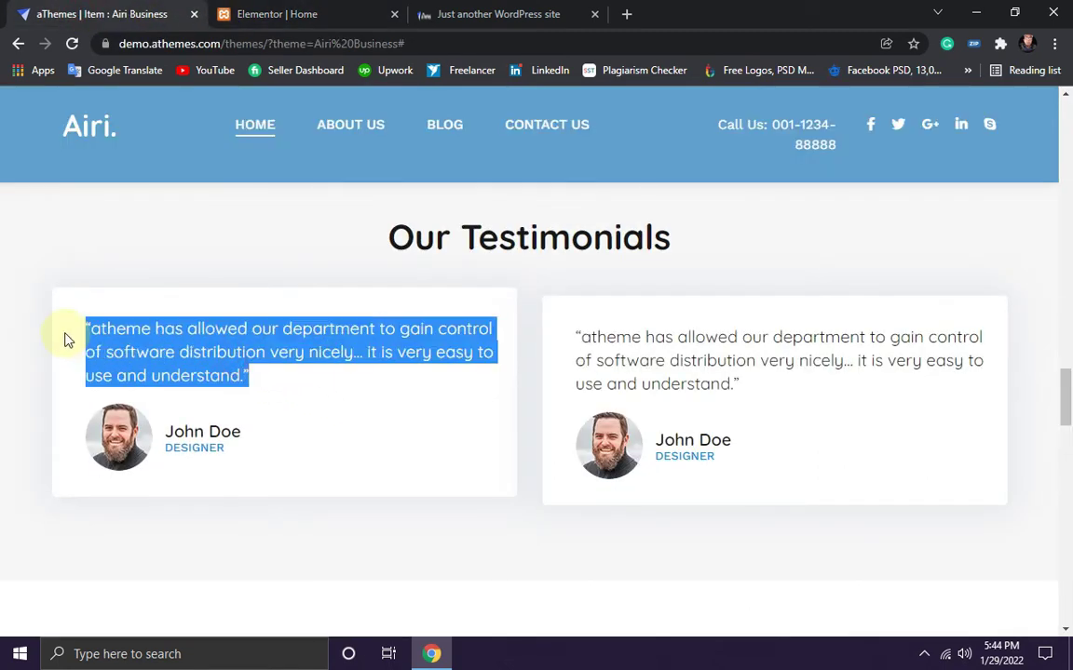
right_click(208, 351)
click(280, 477)
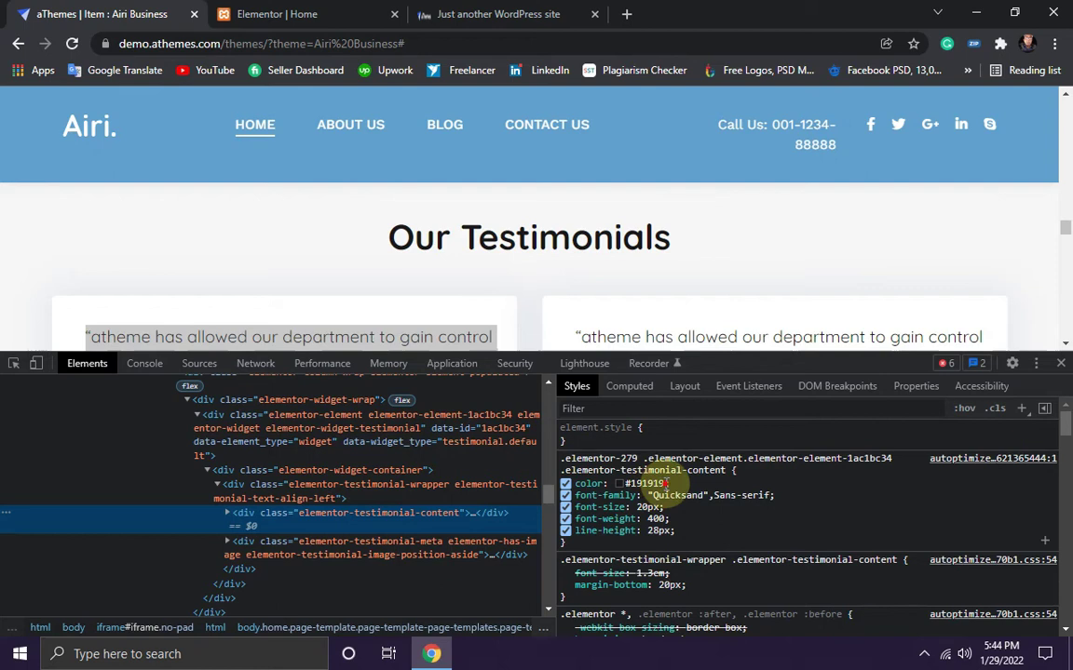
click(633, 484)
key(ctrl+c)
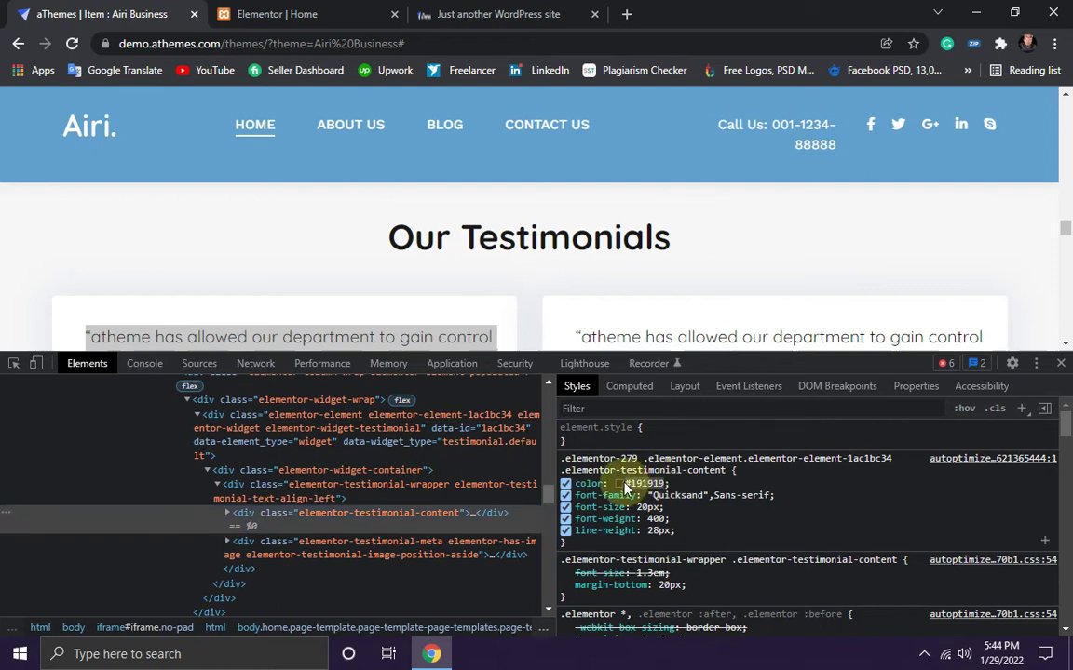
click(270, 14)
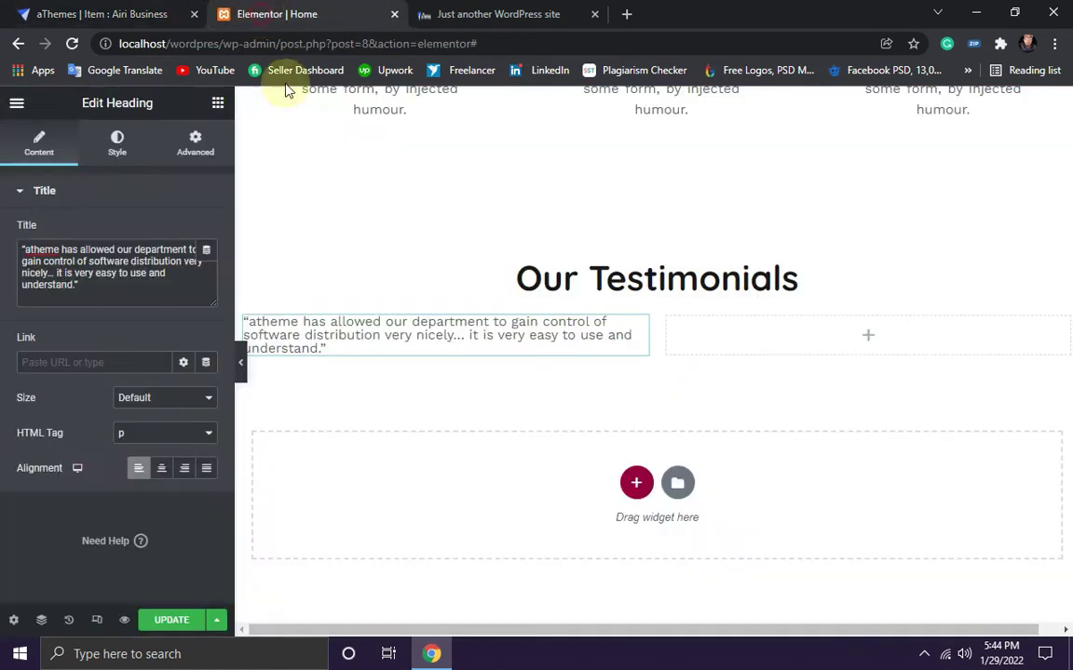
Step: Set the testimonial quote's text color to the copied code #191919
click(116, 149)
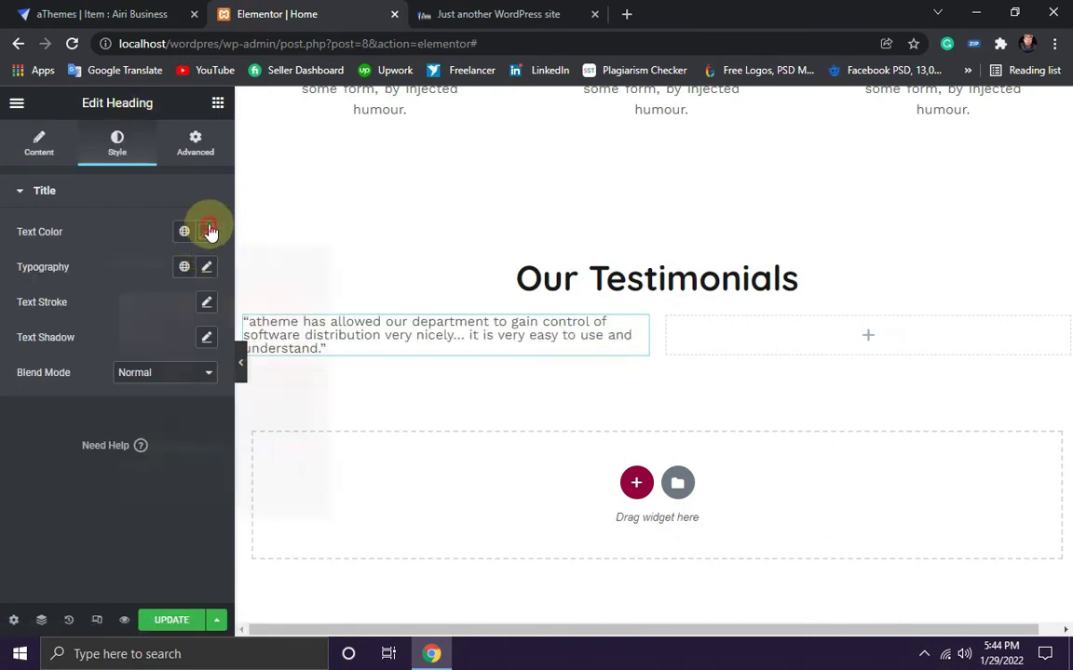
click(208, 231)
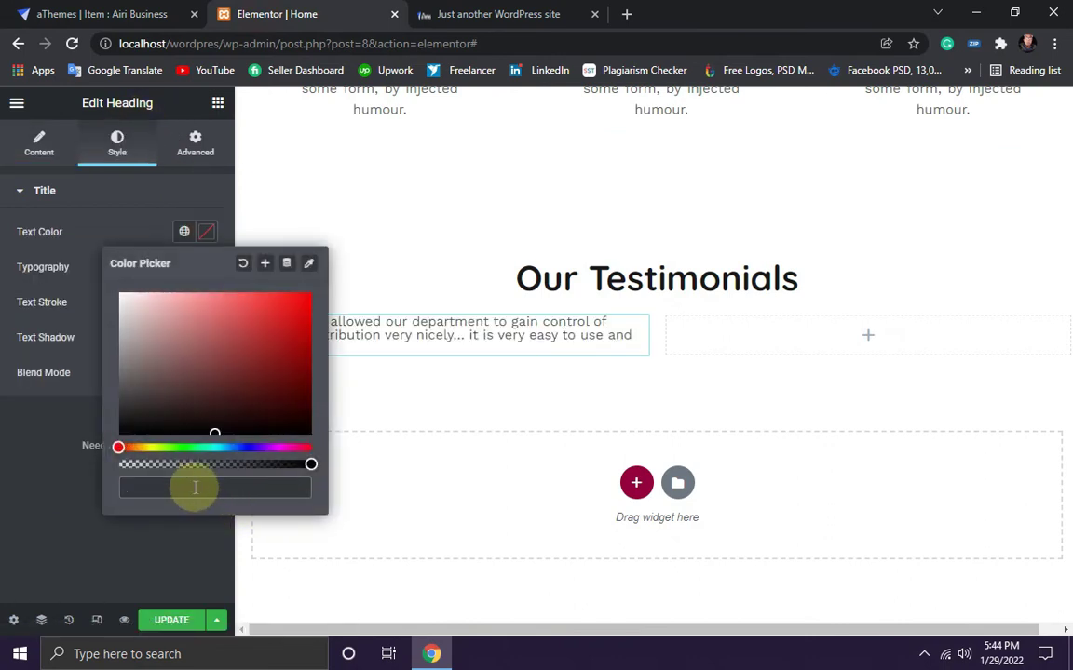
key(ctrl+v)
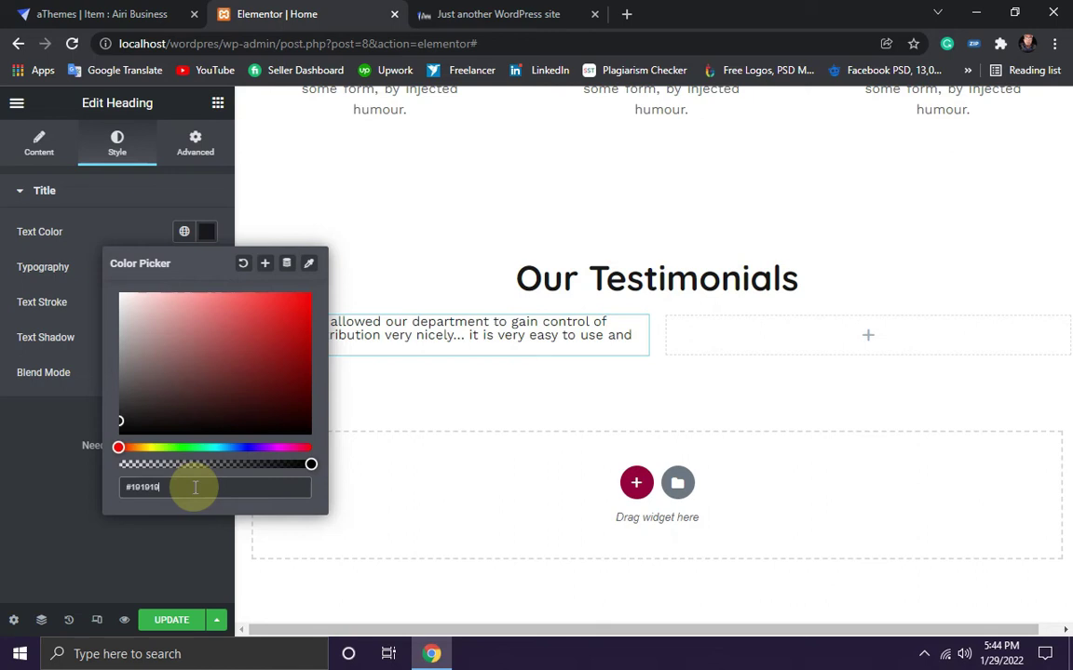
click(51, 469)
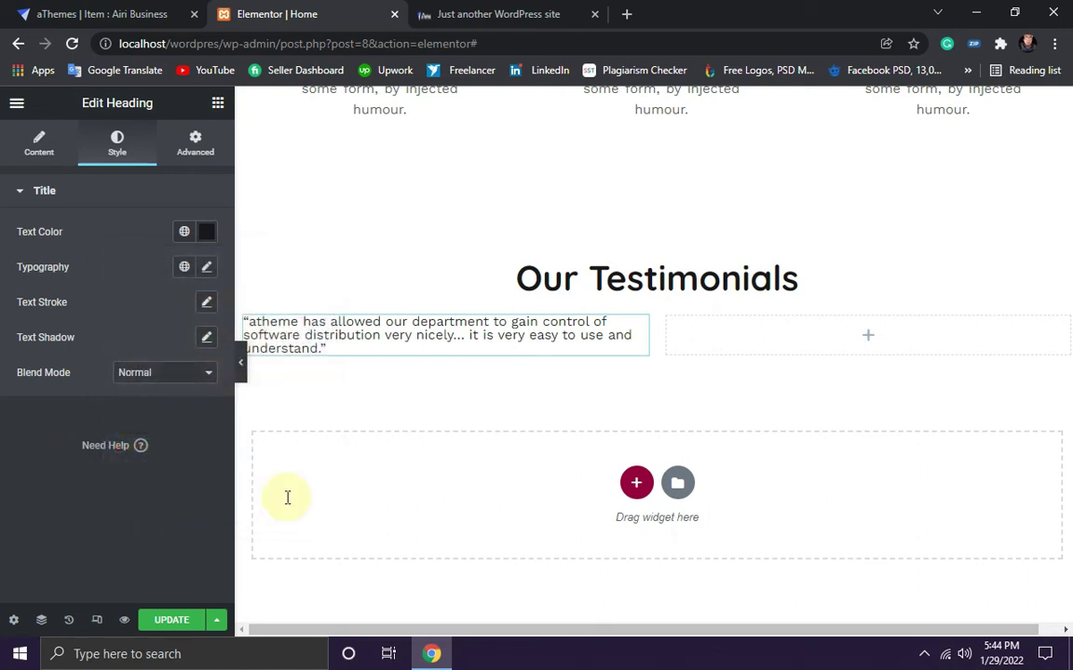
Step: Check the quote's font styles on the Airi Business demo and set the Elementor quote's typography to size 20 px and weight 400
click(110, 11)
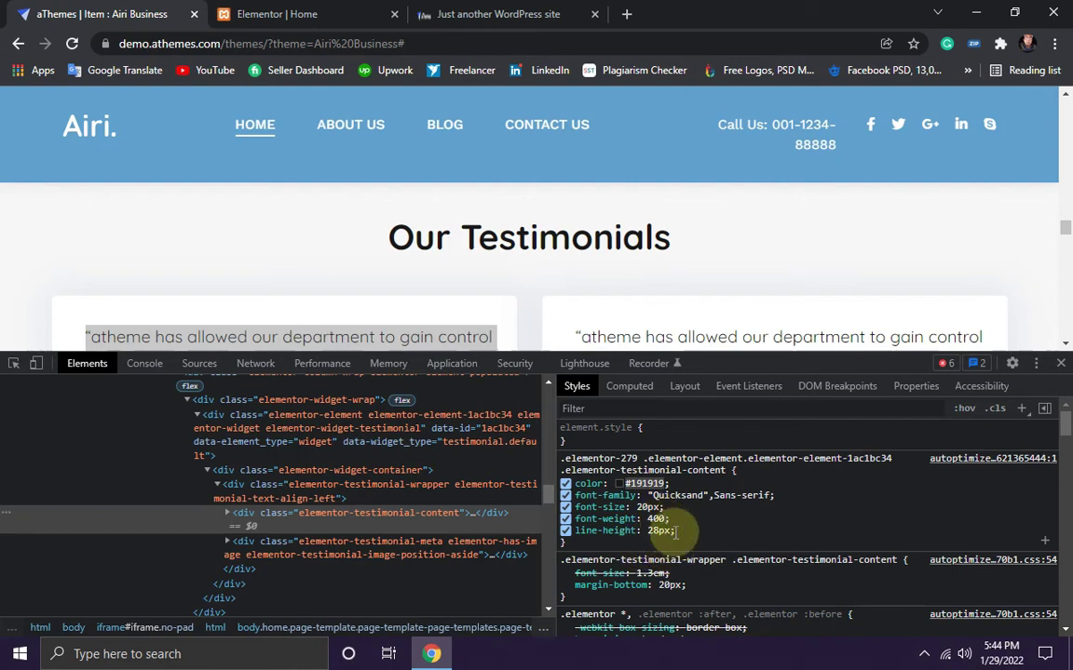
click(279, 14)
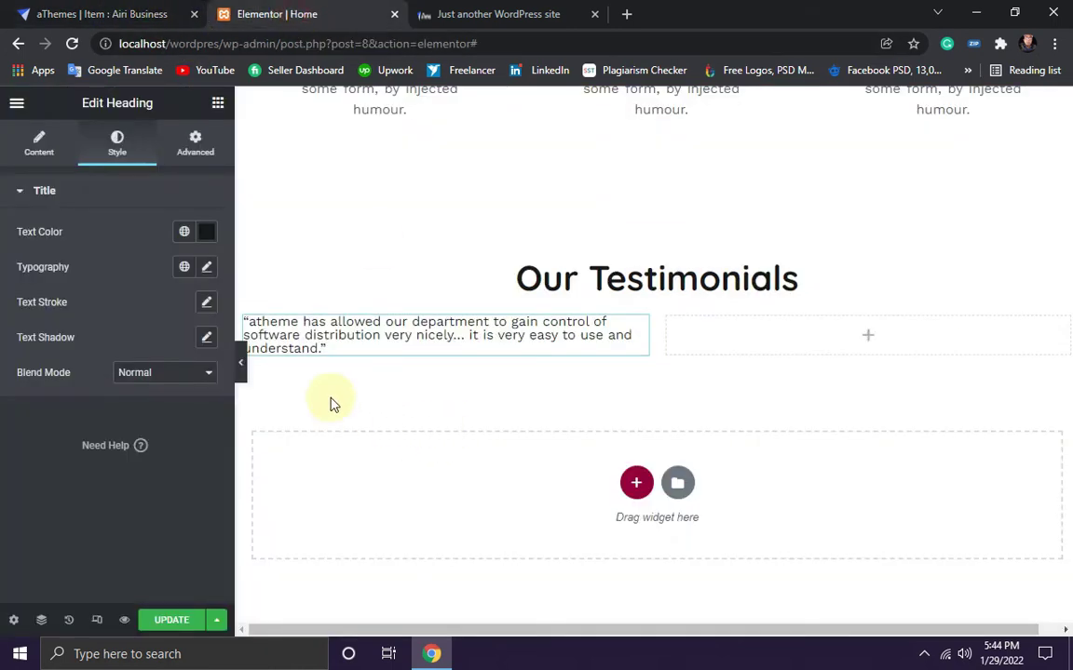
click(207, 268)
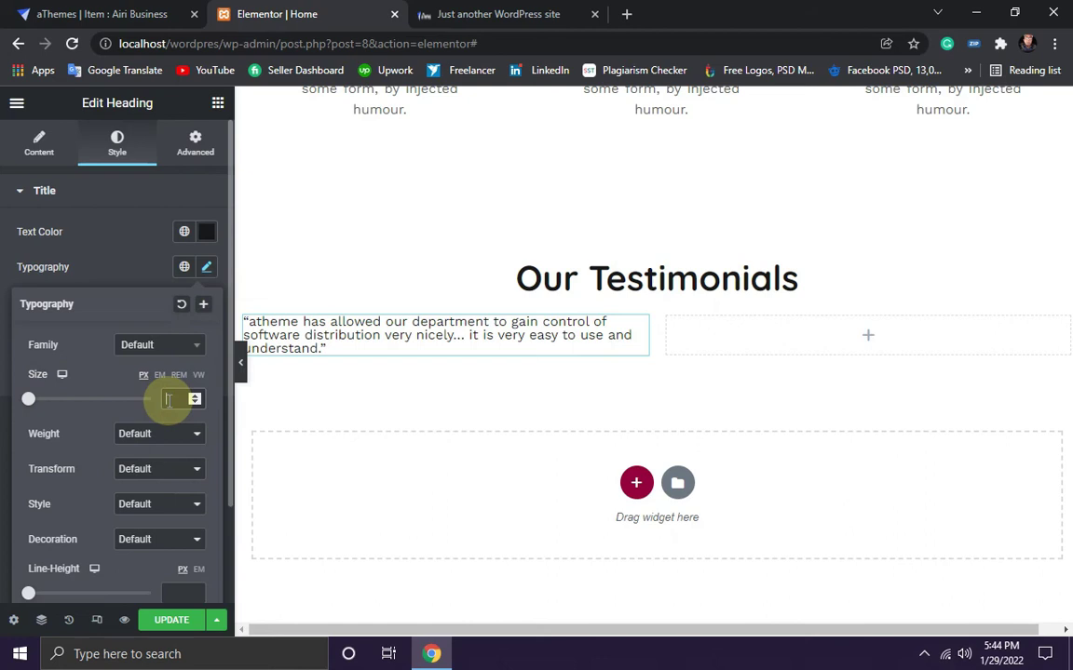
click(149, 12)
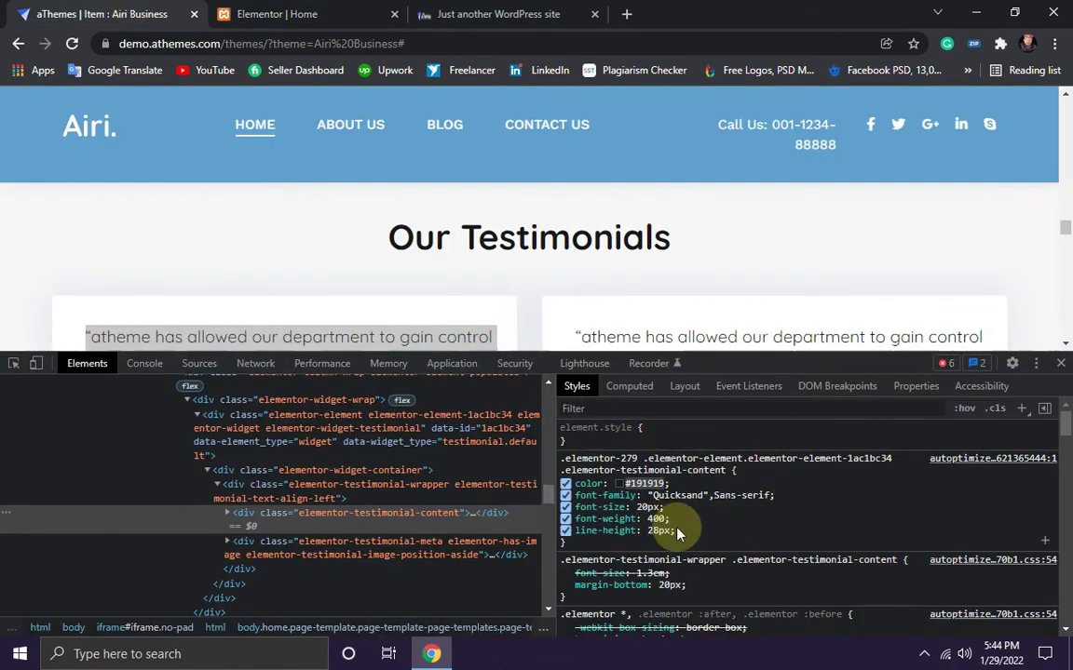
click(250, 11)
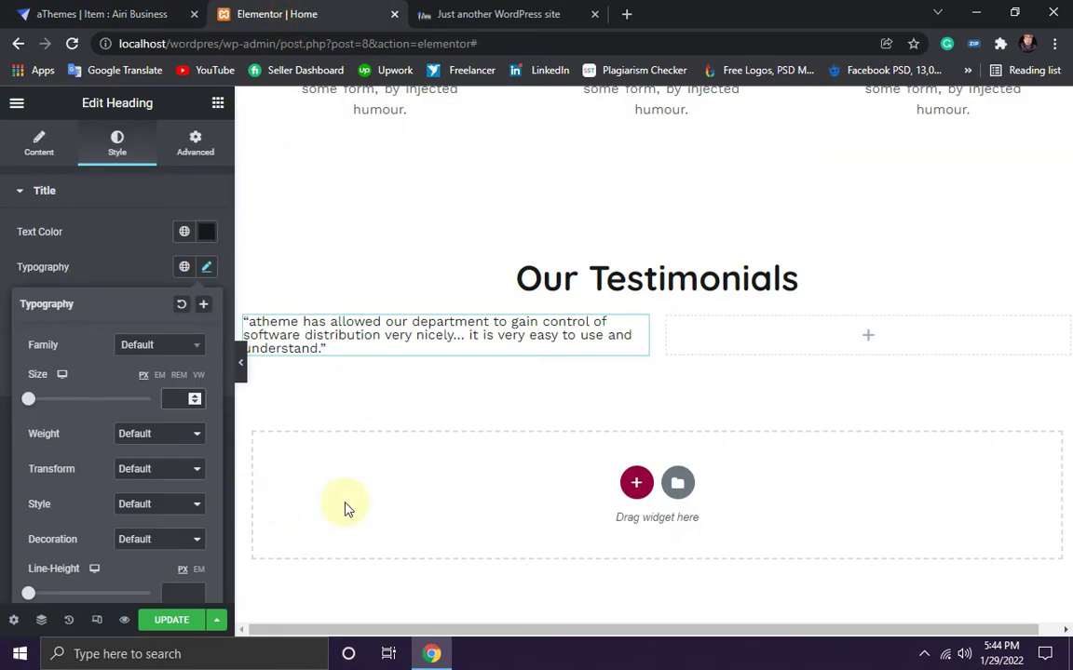
text(20)
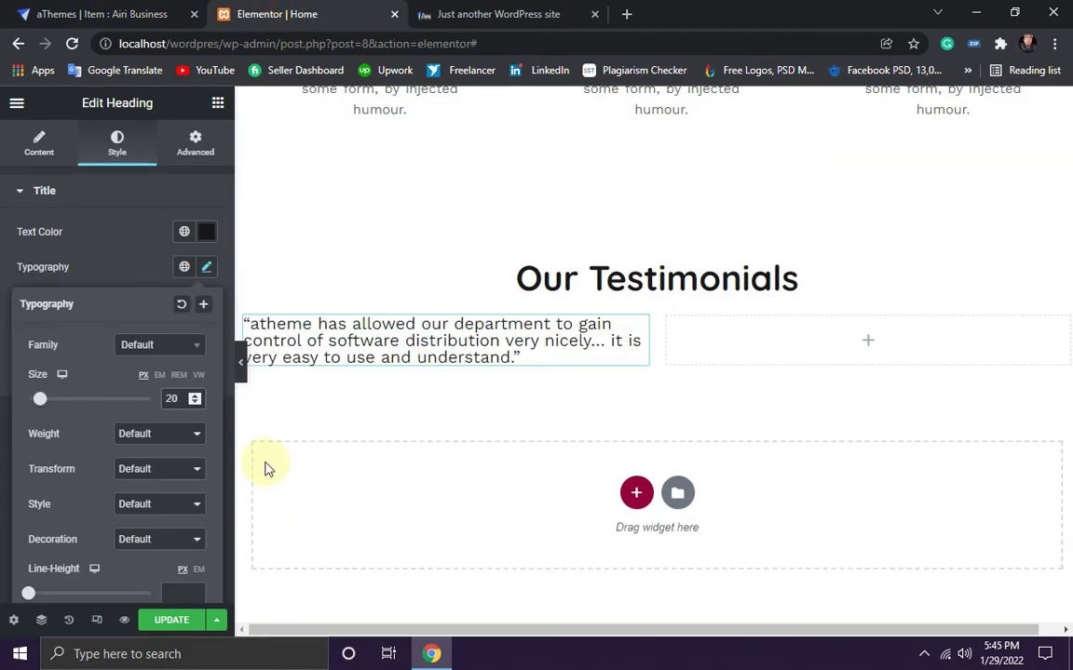
click(180, 437)
click(136, 494)
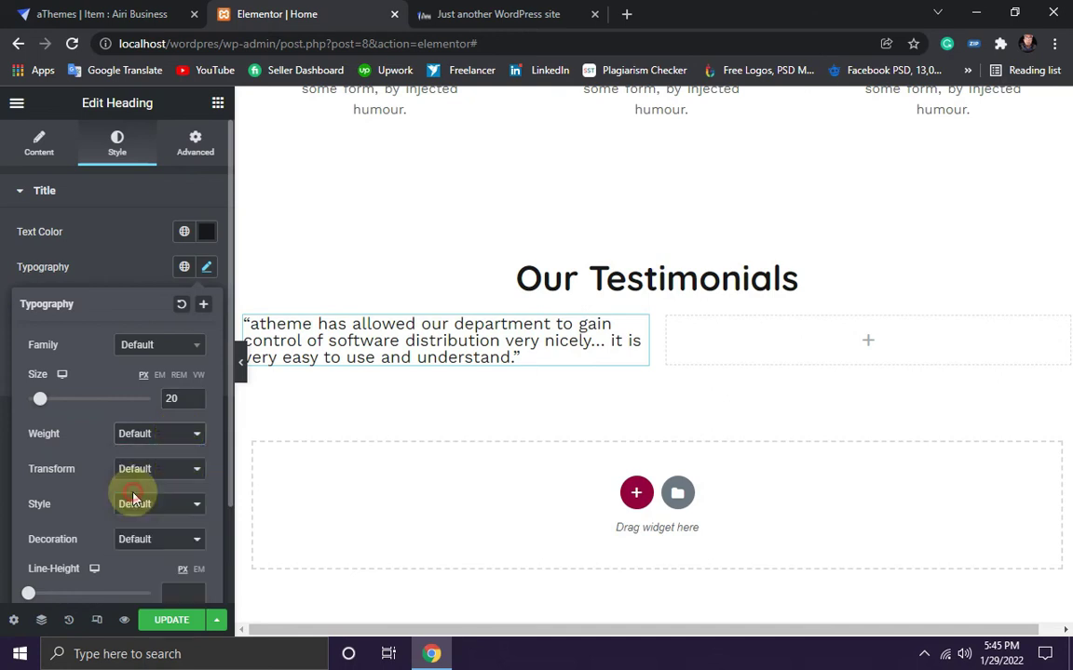
Step: Recheck the demo's line height, set the testimonial quote's line height to 28 px, and update the page
click(173, 12)
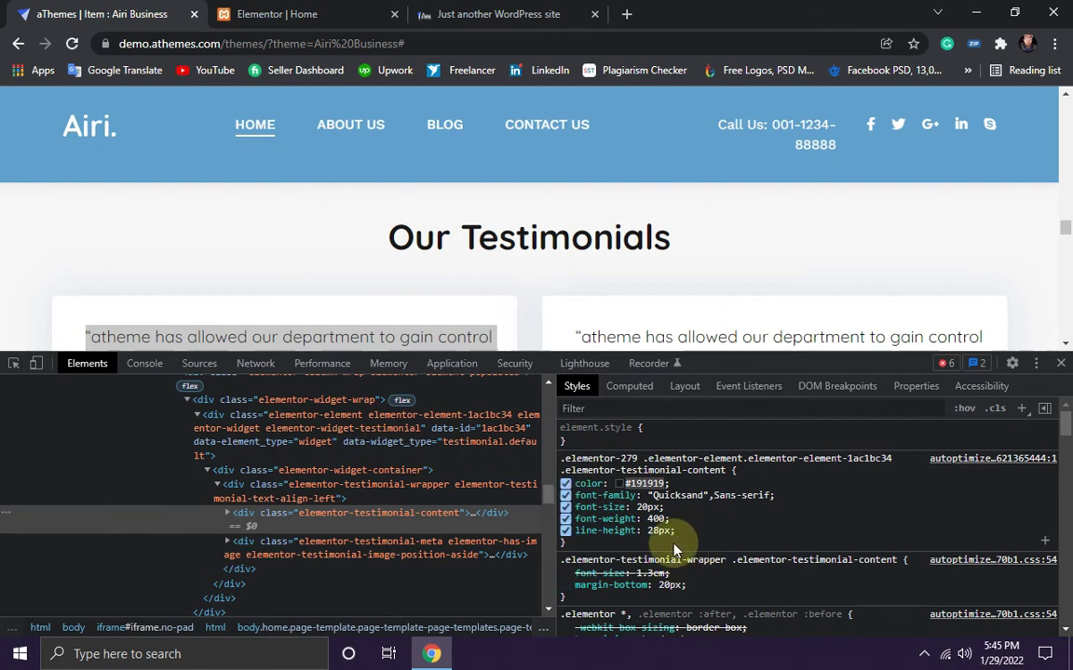
click(267, 14)
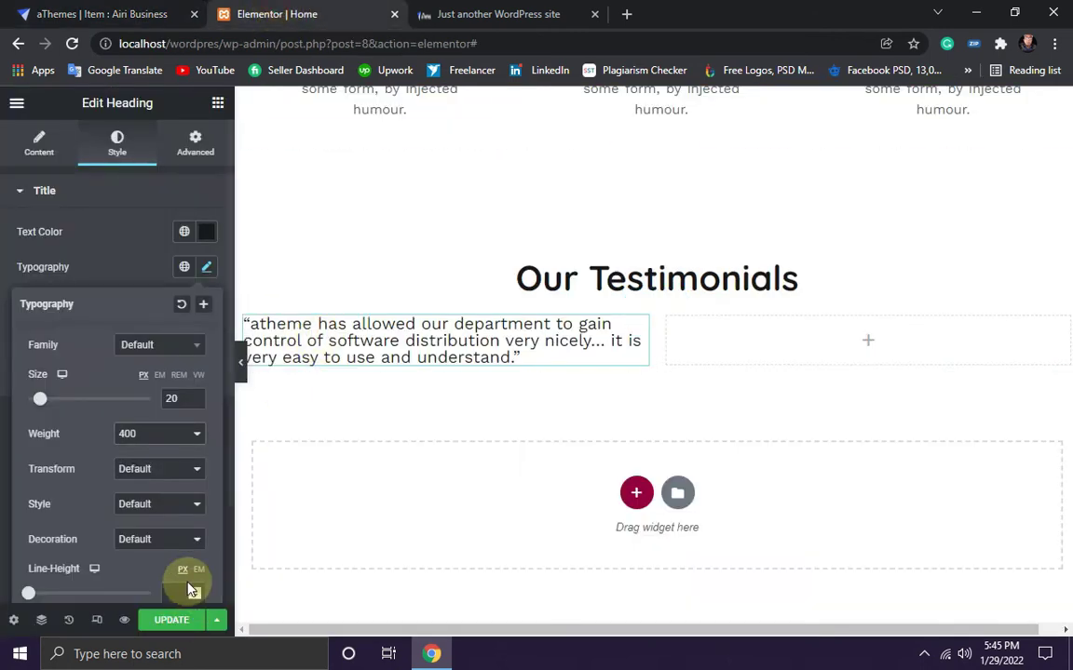
scroll(191, 589, down, 1)
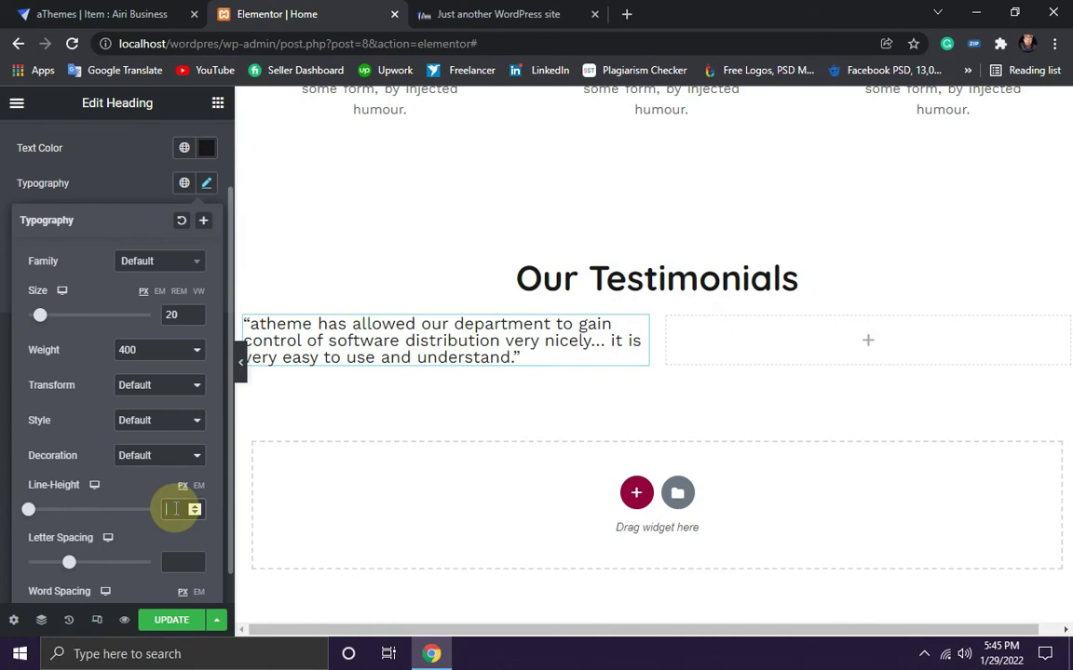
text(28)
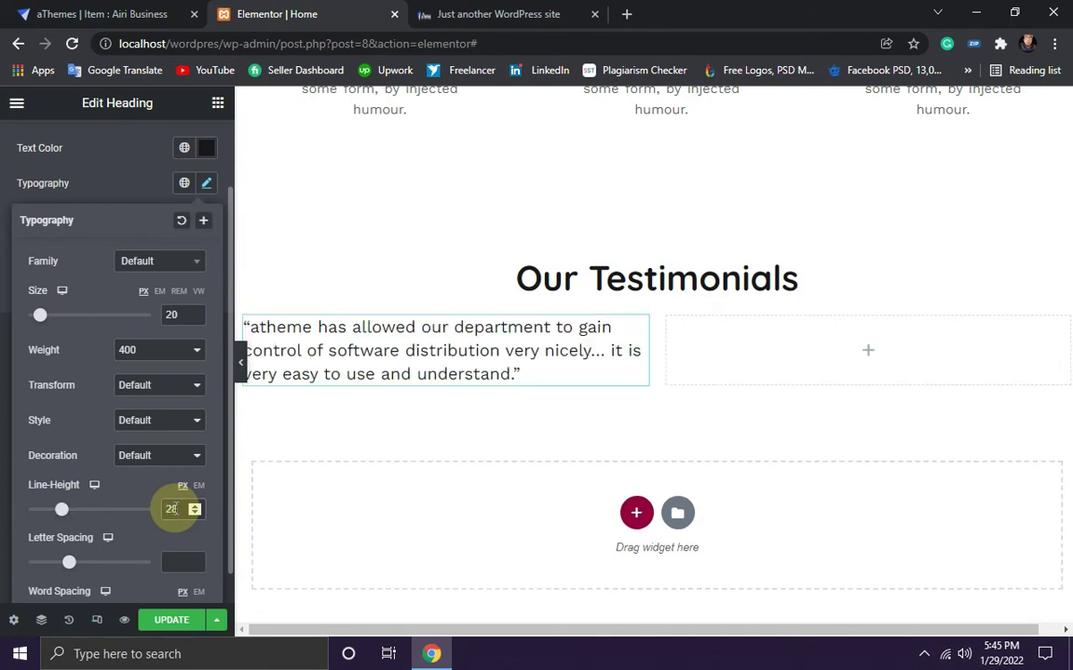
click(174, 622)
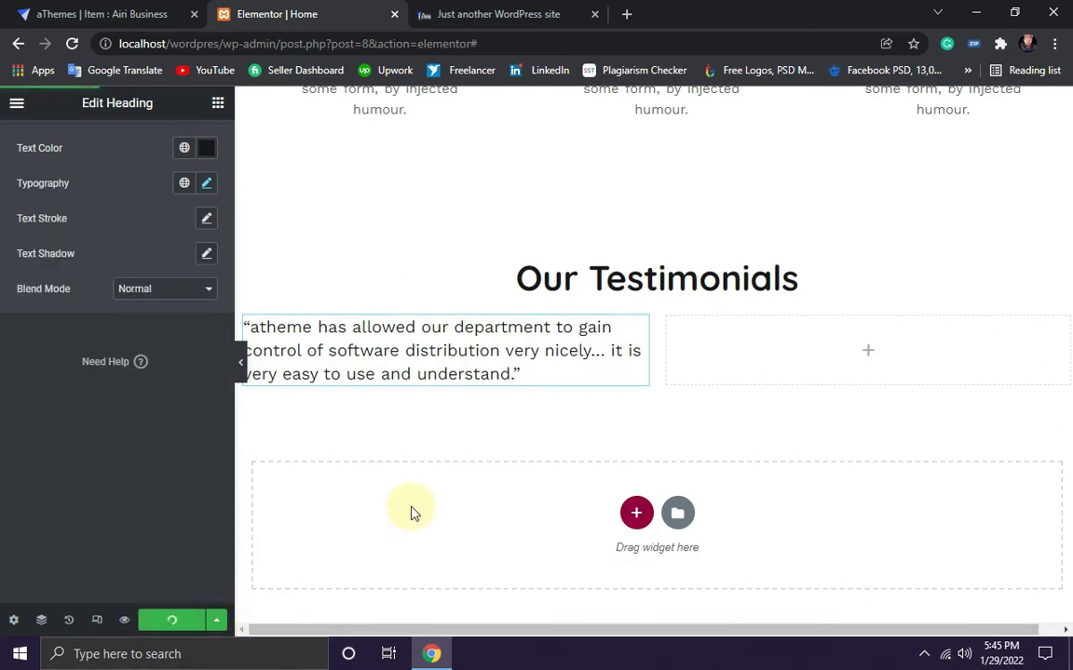
Step: Compare the quote on the live WordPress page with the demo's testimonial cards, closing the demo's developer tools to view the author details
key(ctrl+Tab)
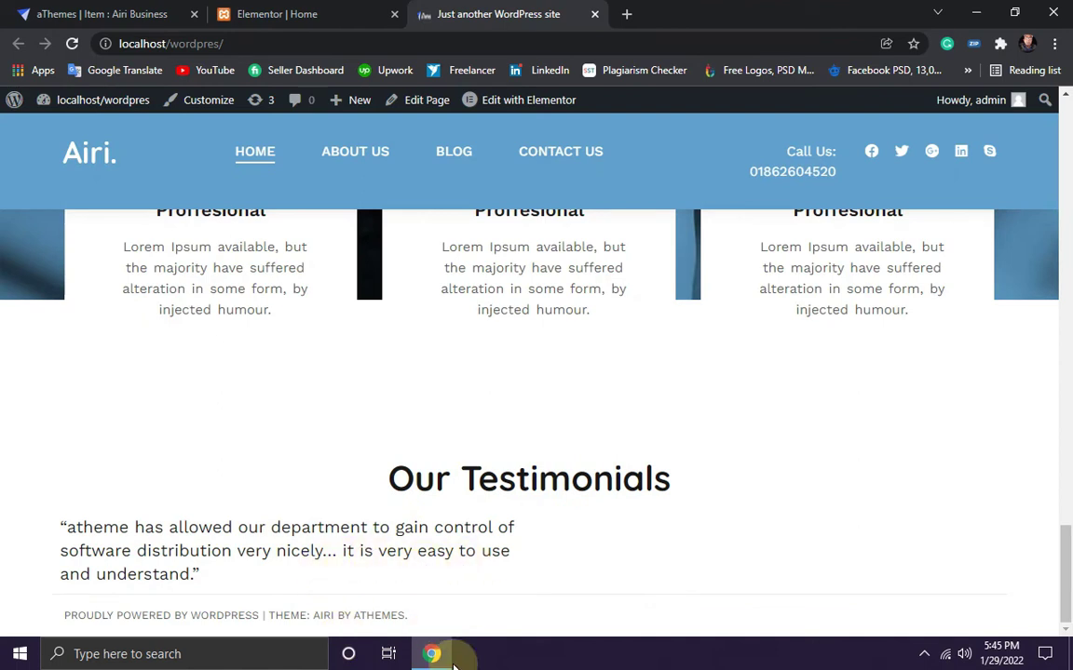
click(147, 9)
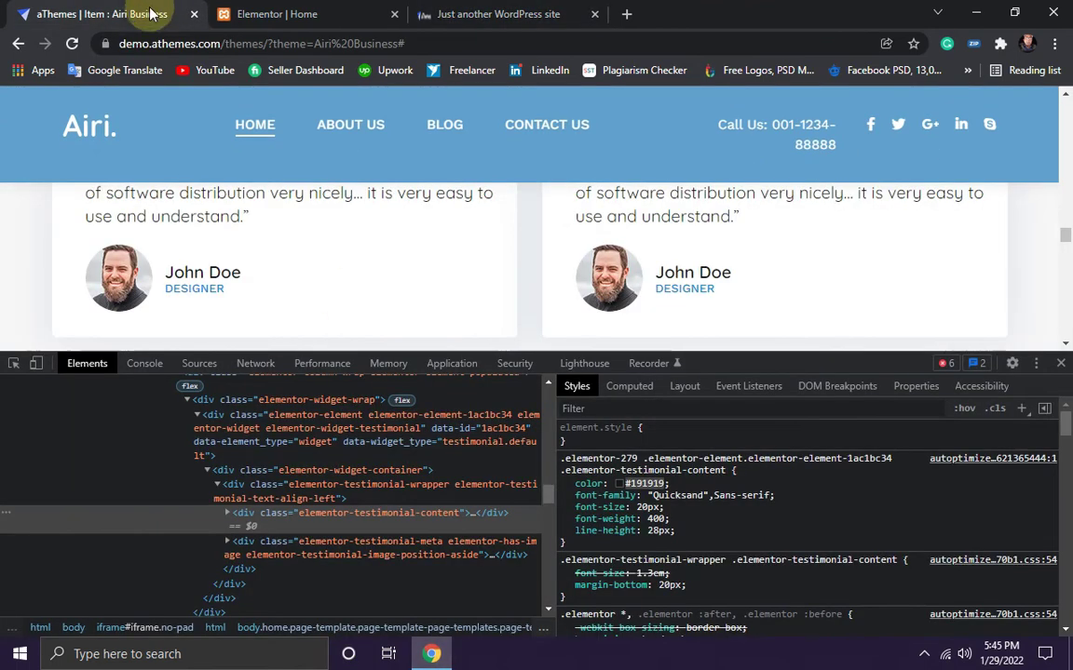
scroll(398, 269, up, 1)
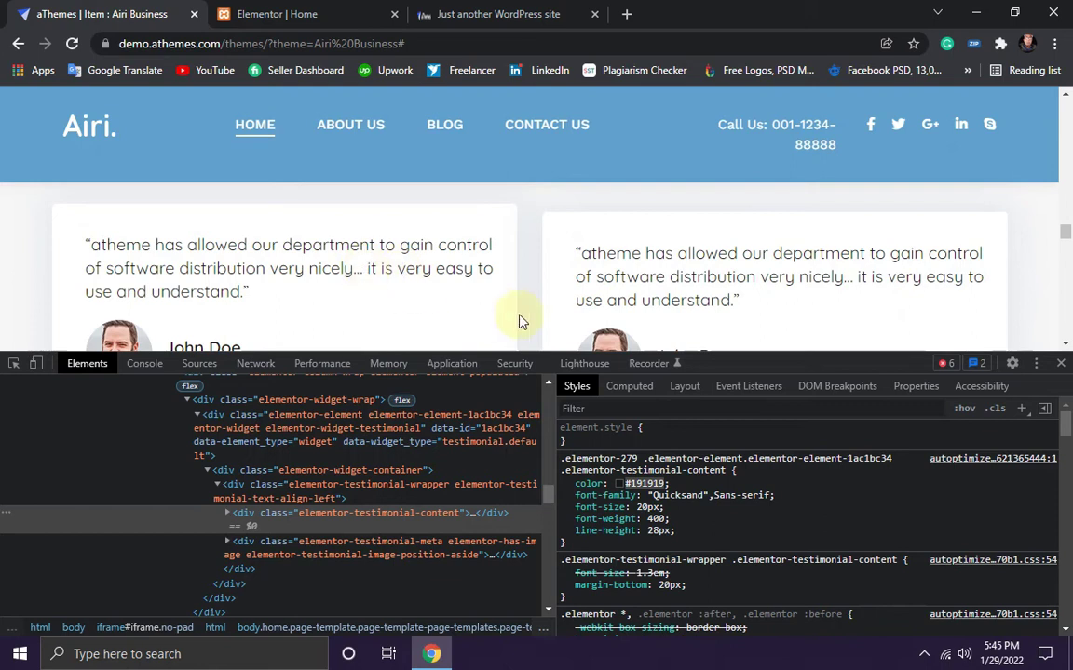
scroll(484, 305, down, 1)
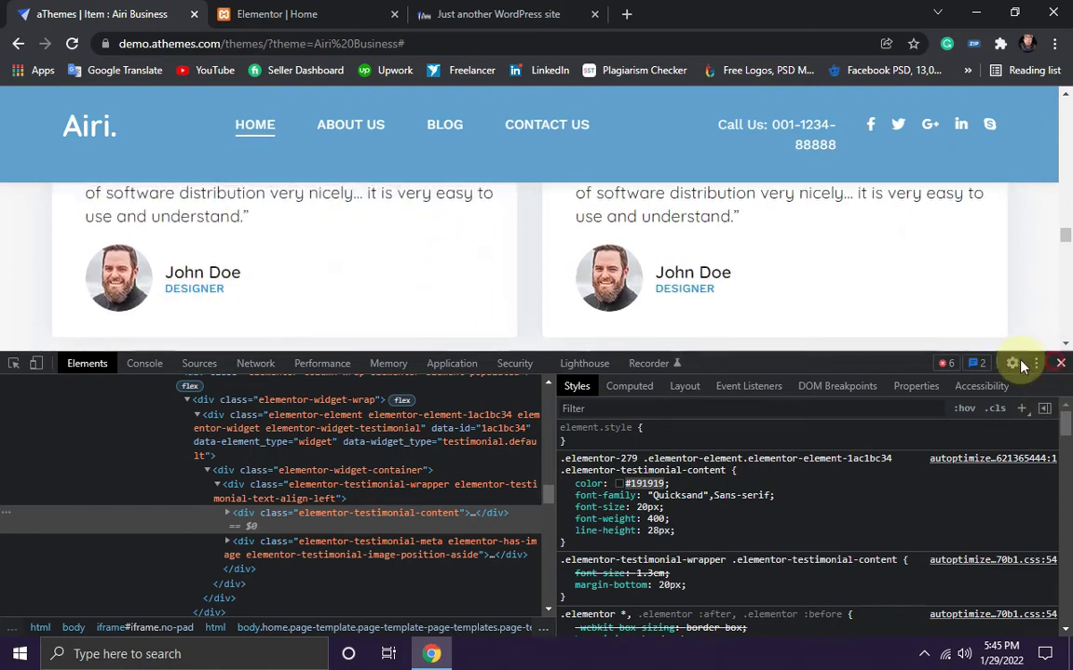
click(1059, 363)
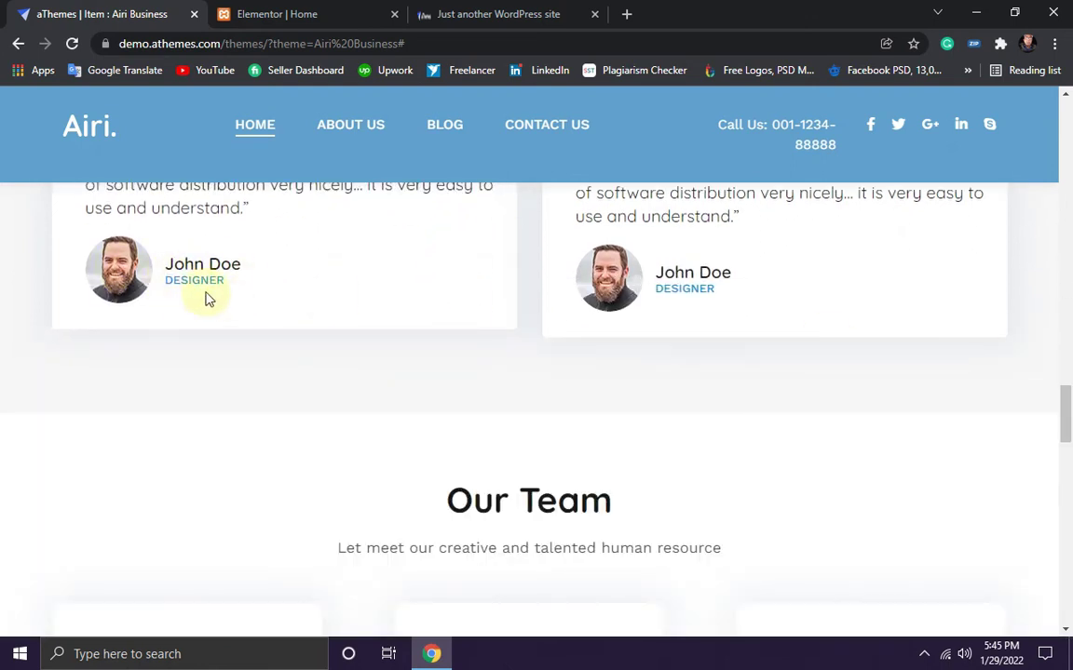
scroll(177, 305, up, 1)
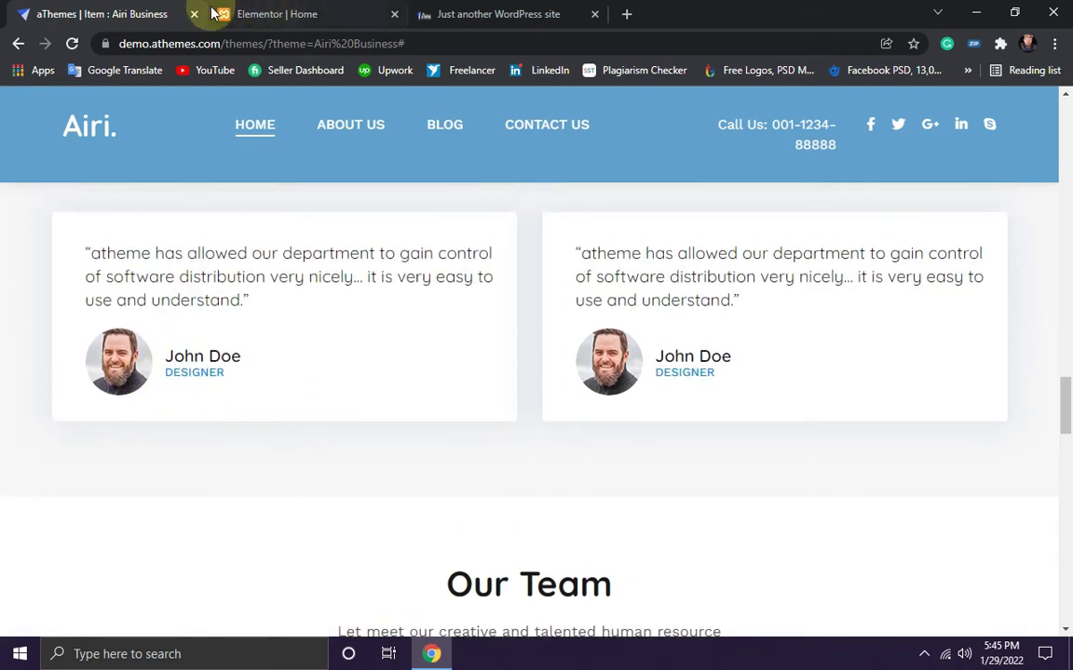
Step: Return to the Elementor editor and add an Image Box widget below the quote in the first testimonial column
click(263, 15)
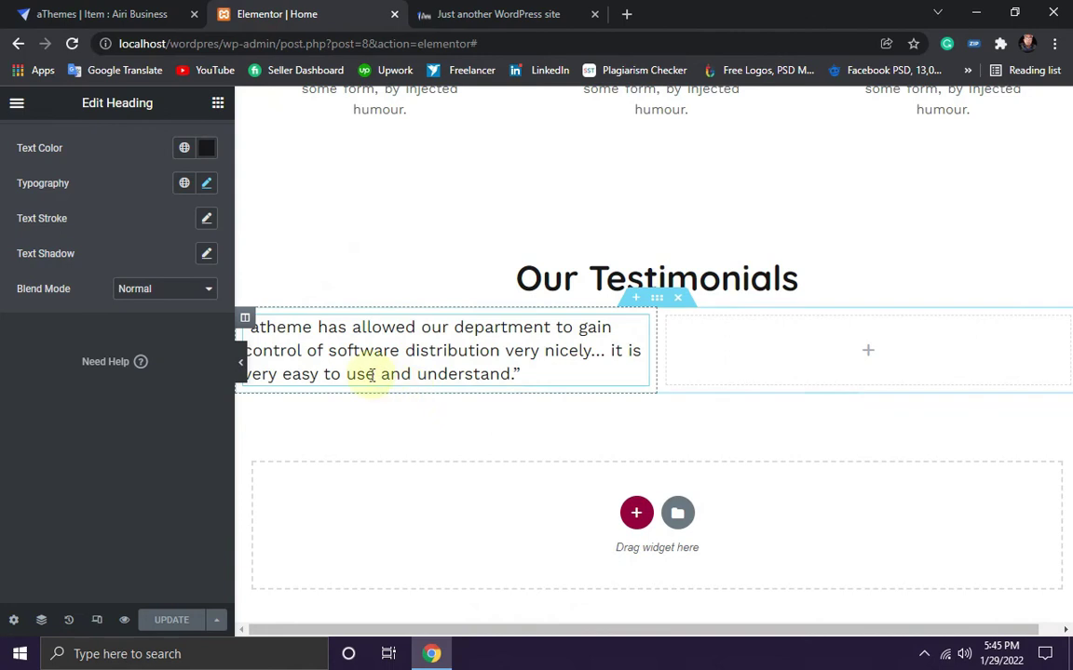
scroll(482, 321, up, 2)
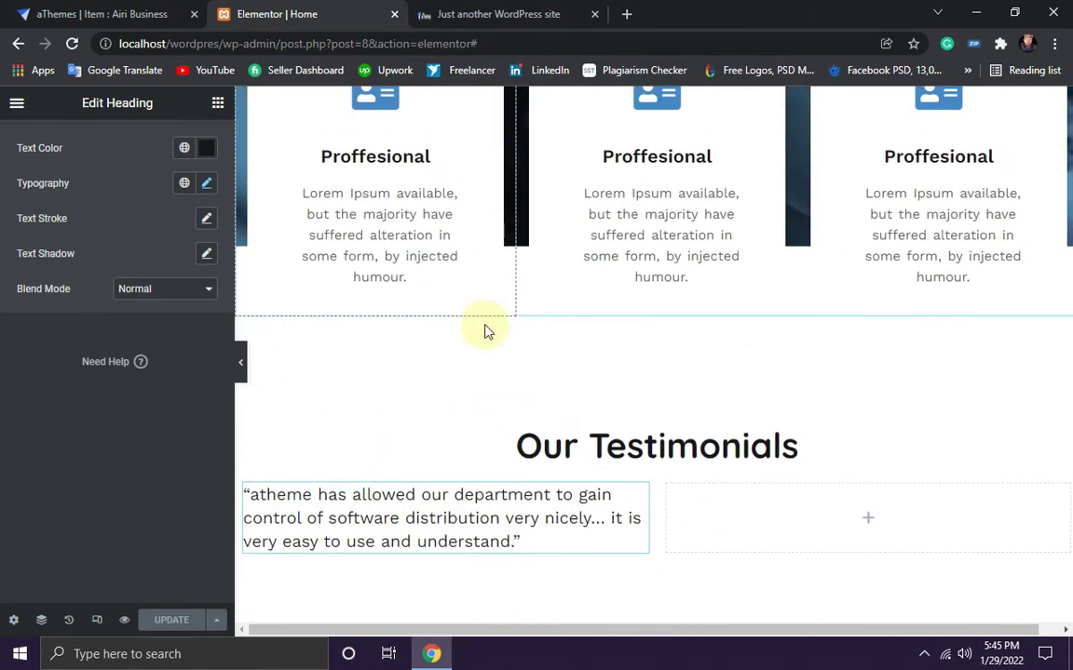
scroll(476, 373, down, 2)
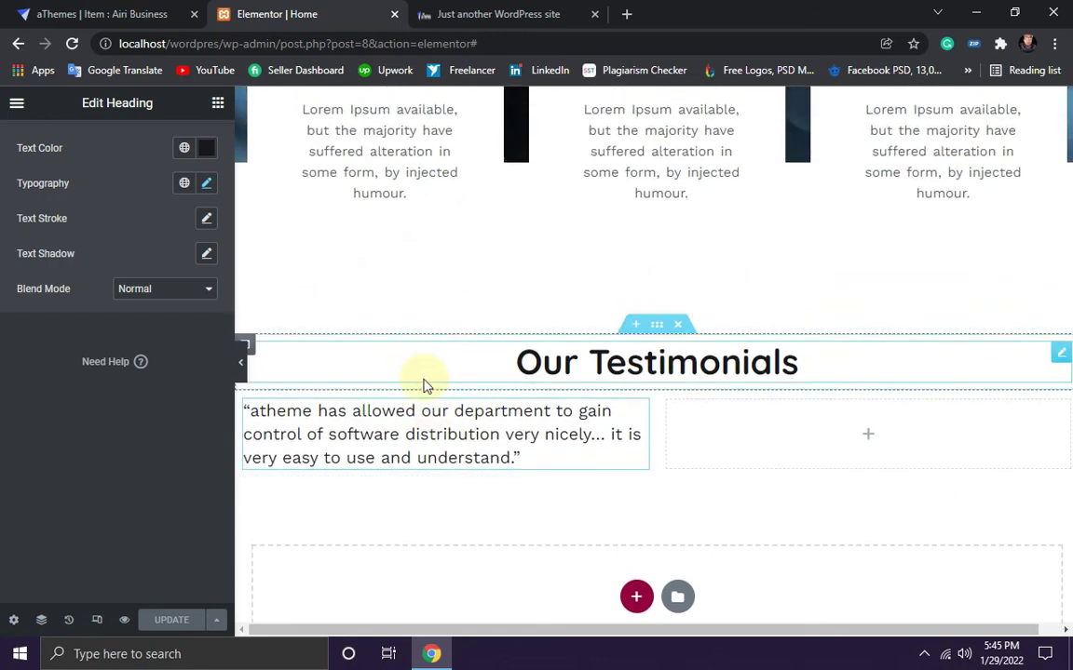
click(218, 104)
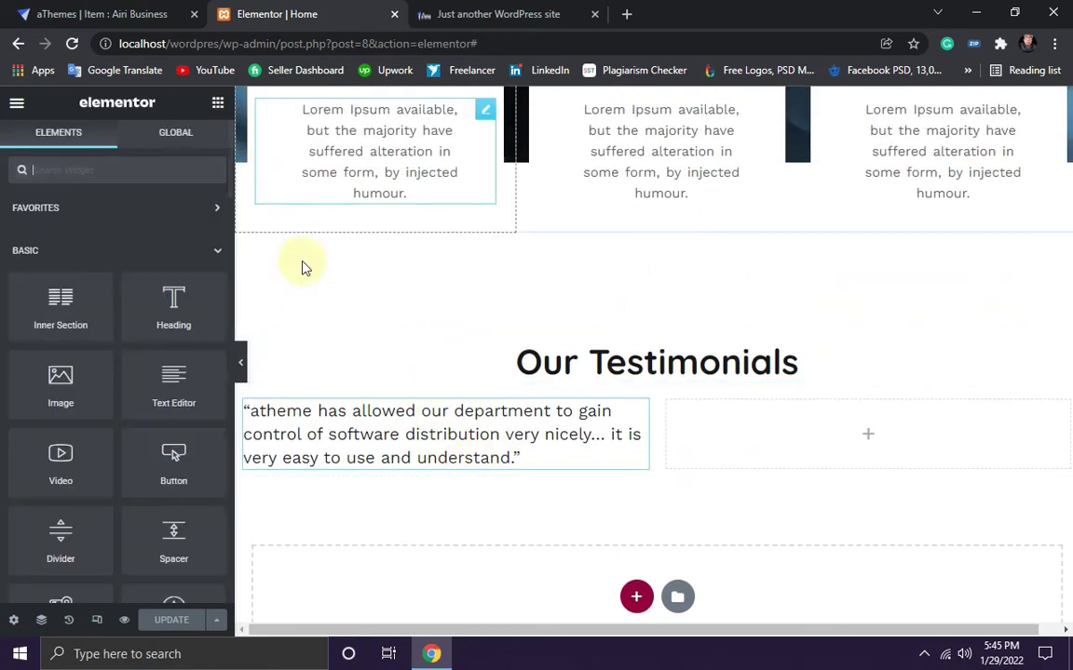
scroll(478, 405, down, 1)
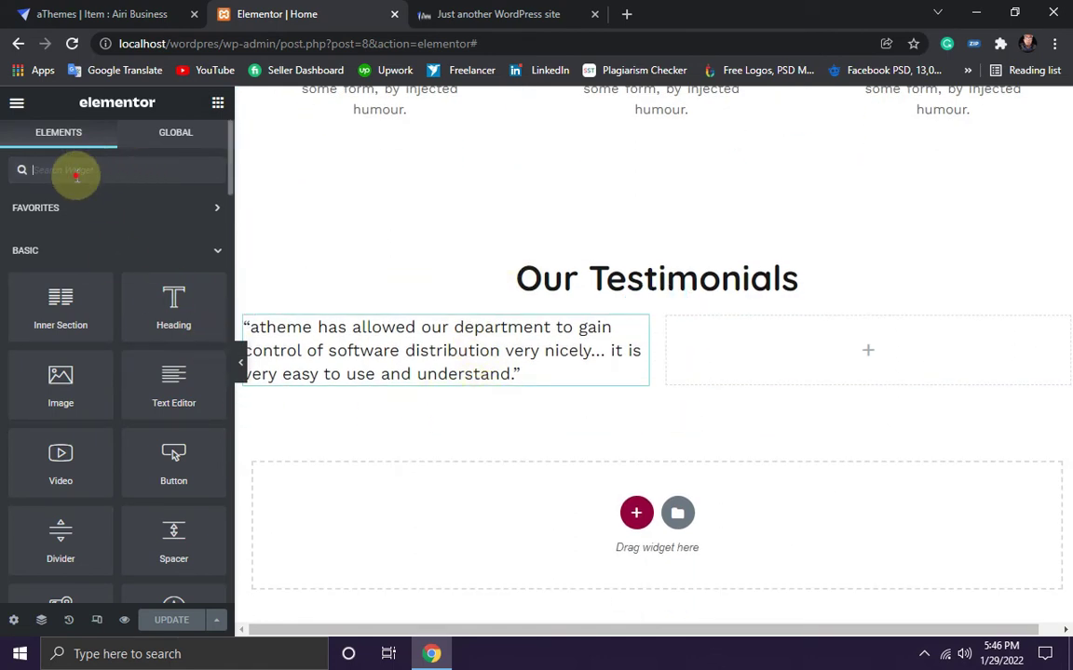
click(77, 172)
text(i)
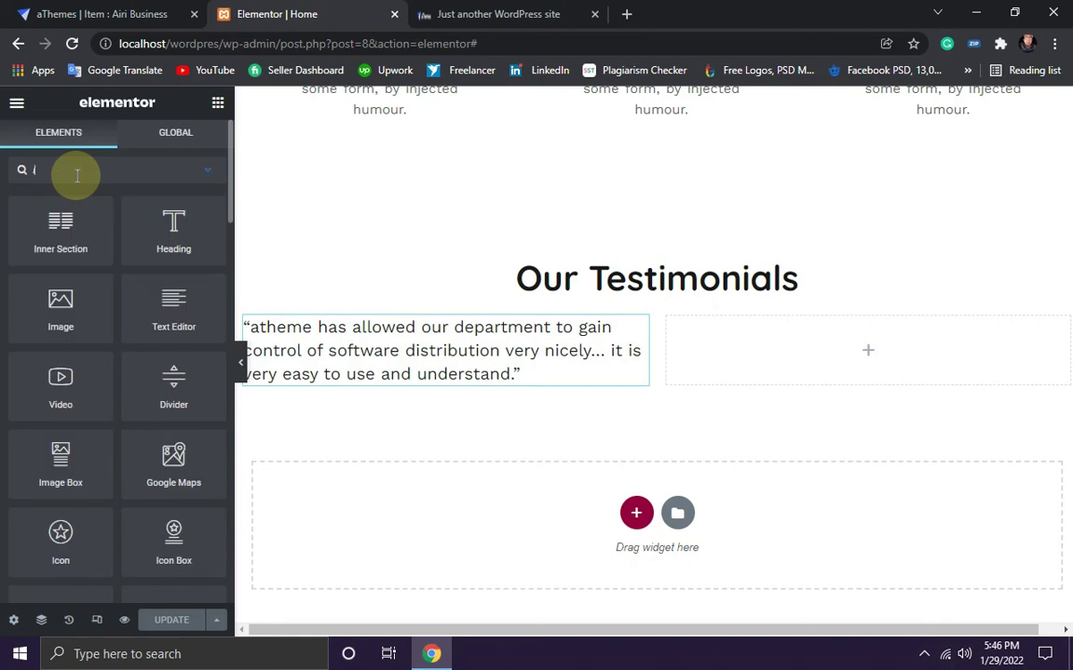
text(m)
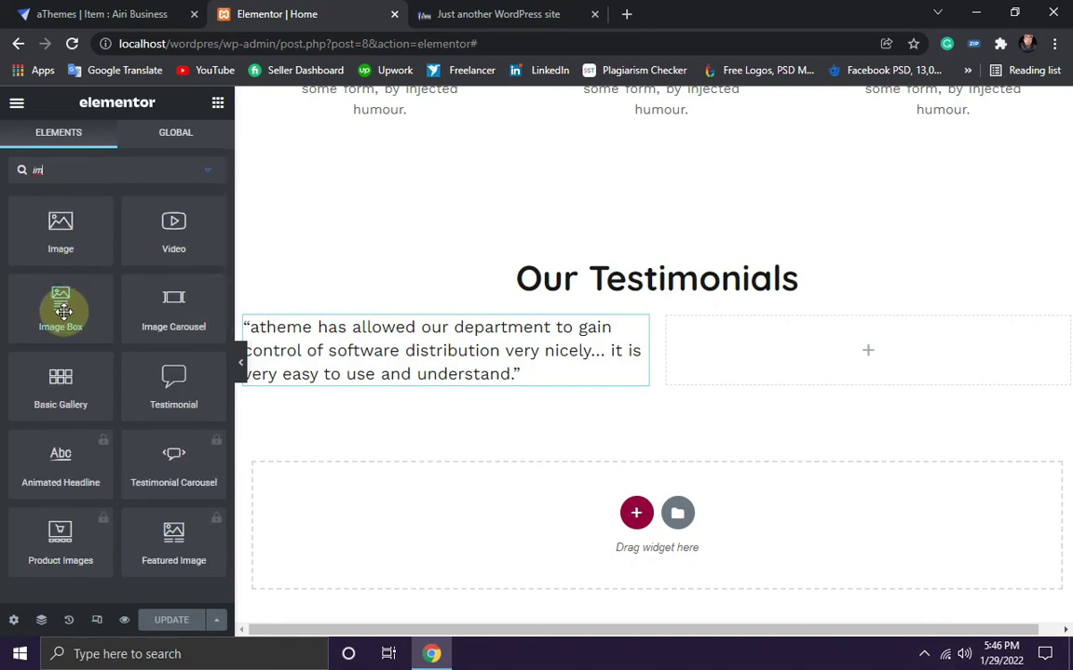
drag(61, 311, 396, 366)
Step: Set the new image box's image position to left so the picture sits beside its title and description
scroll(570, 423, down, 1)
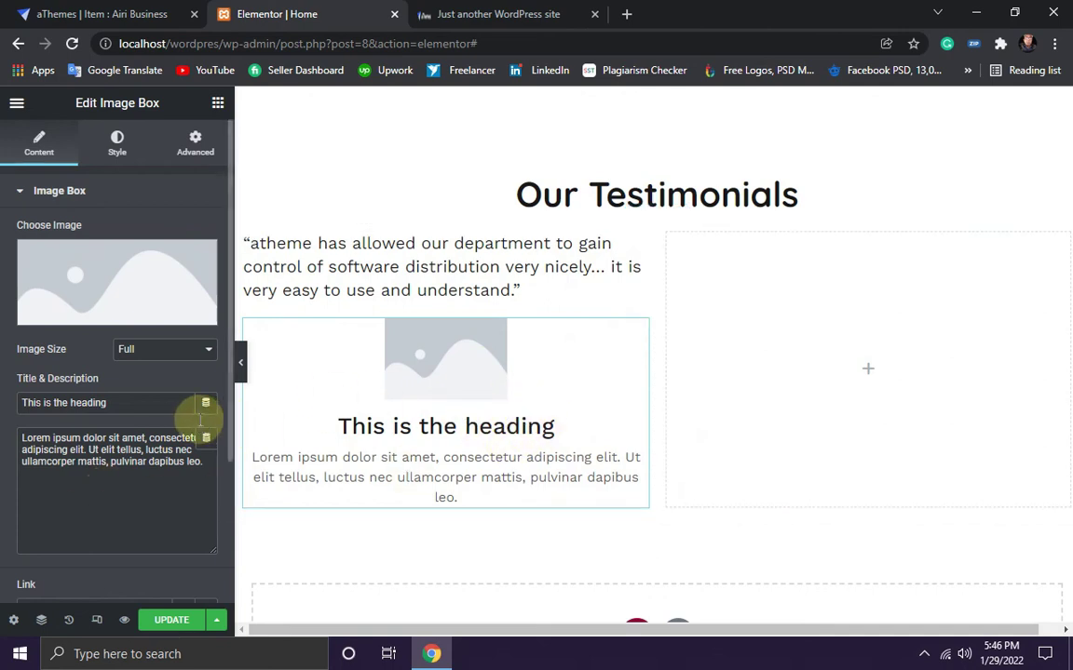
scroll(189, 484, down, 1)
scroll(196, 503, down, 2)
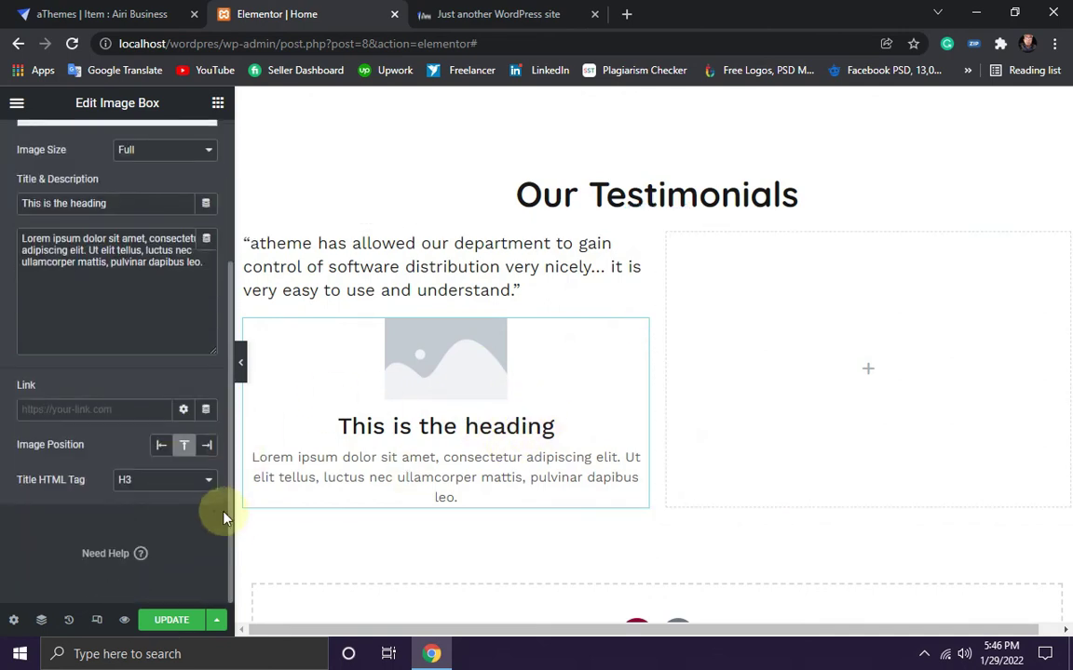
click(162, 449)
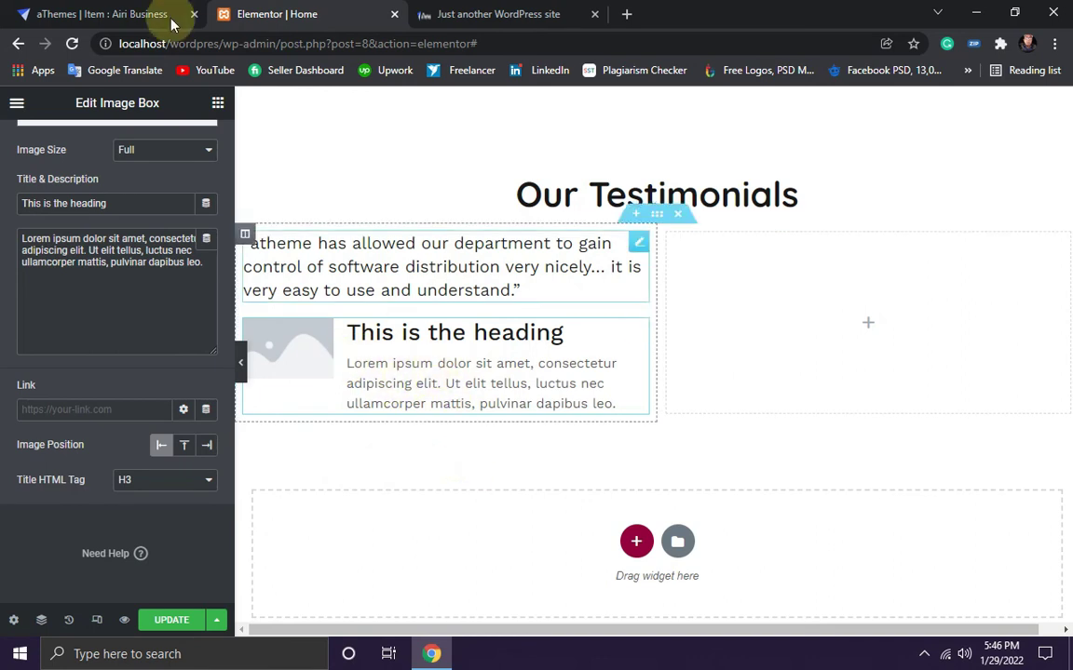
Step: Copy the author's name from the demo's first testimonial card into the image box title, leaving out the job title
click(108, 12)
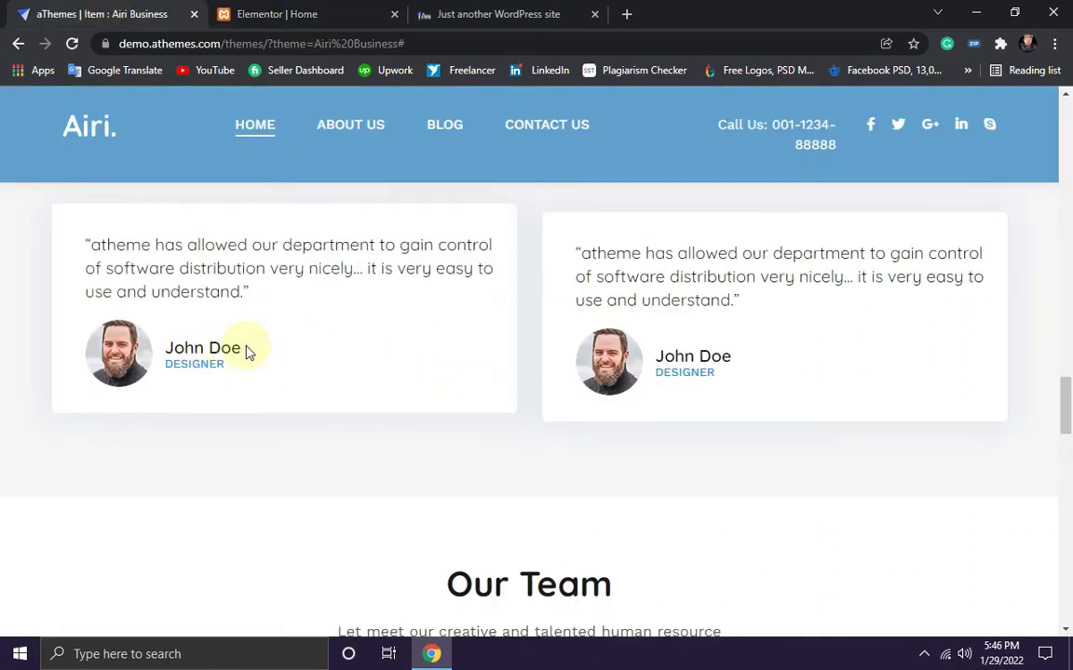
drag(264, 355, 177, 349)
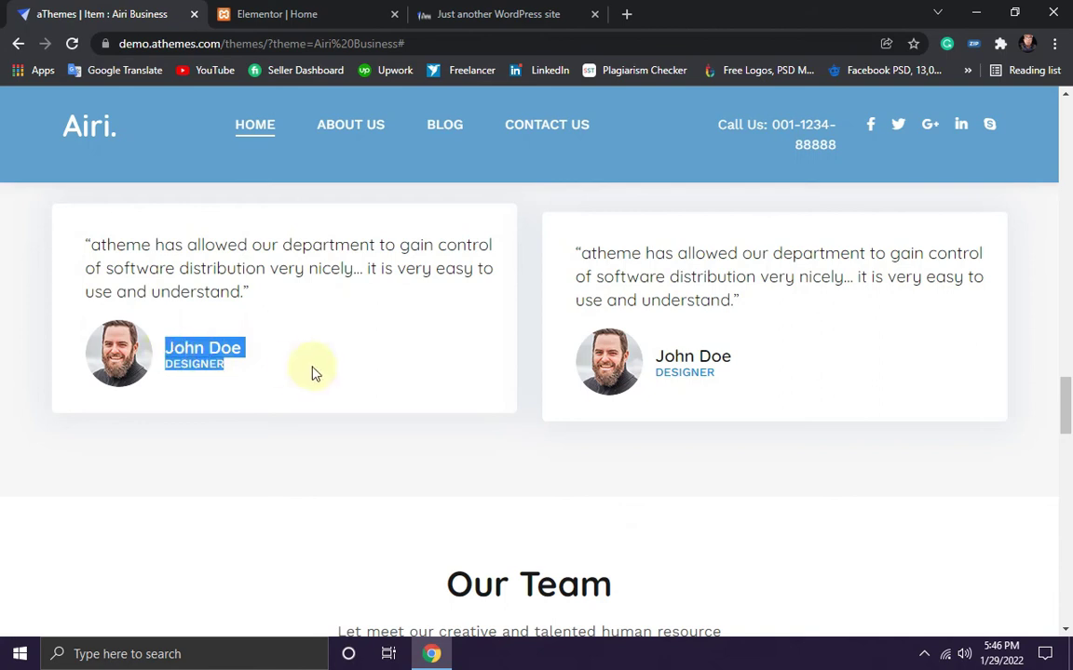
click(255, 342)
drag(250, 345, 187, 341)
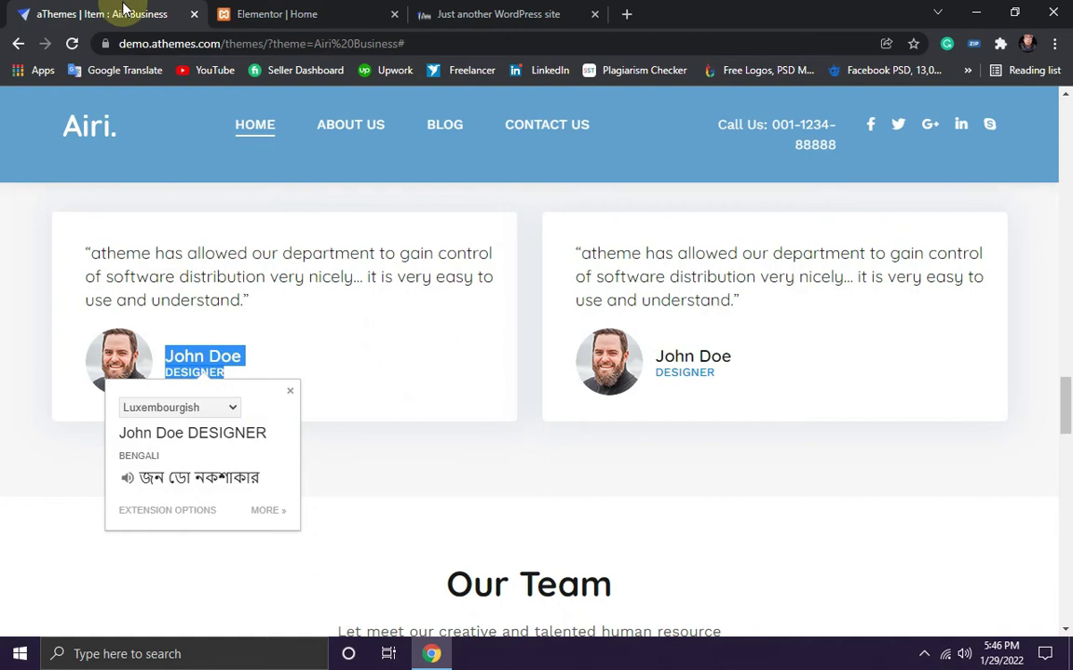
click(289, 13)
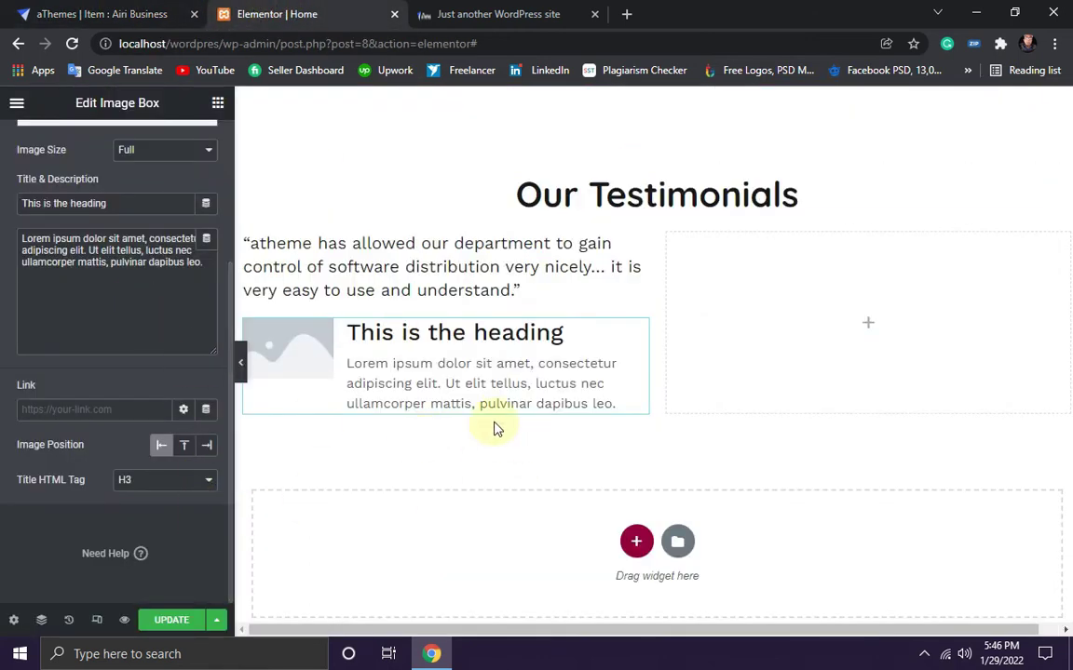
drag(116, 203, 14, 203)
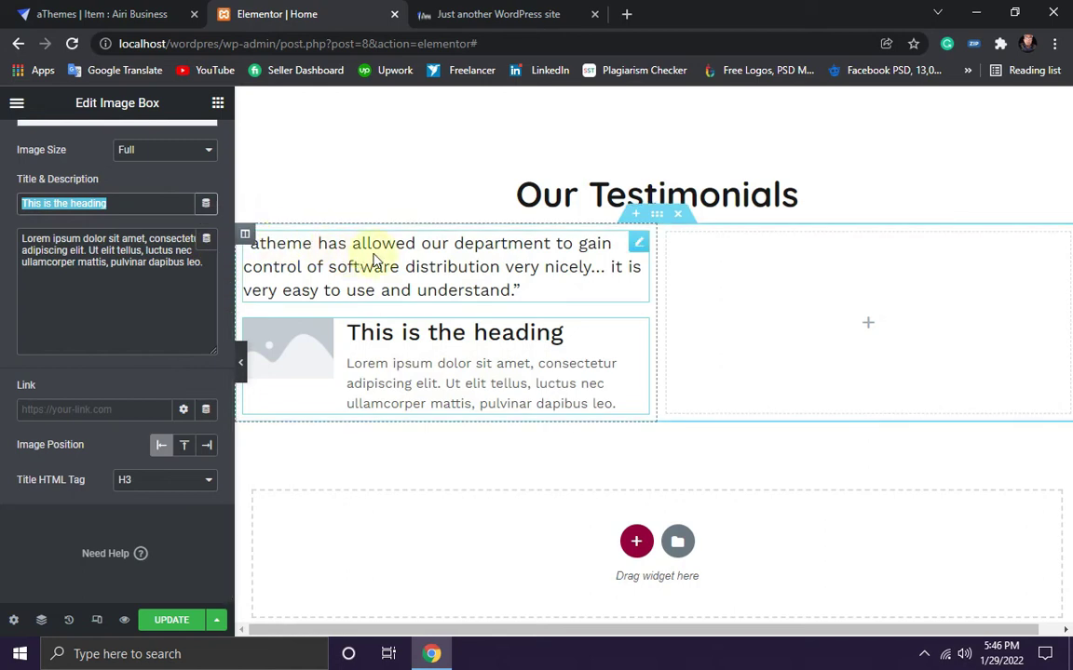
text(John Doe DESIGNER)
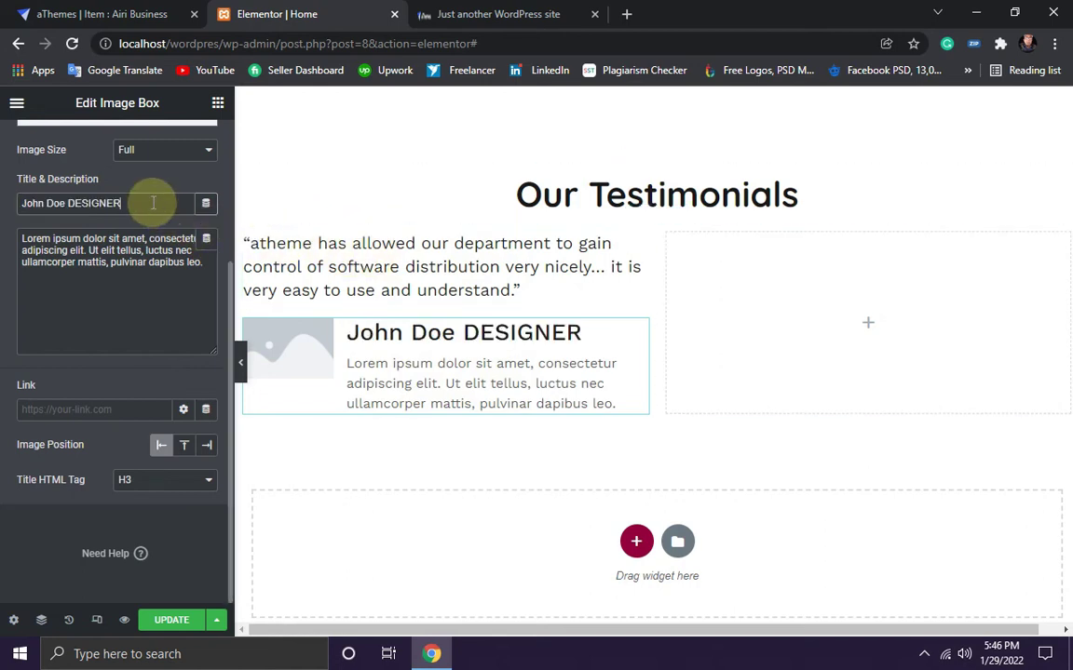
drag(151, 203, 74, 203)
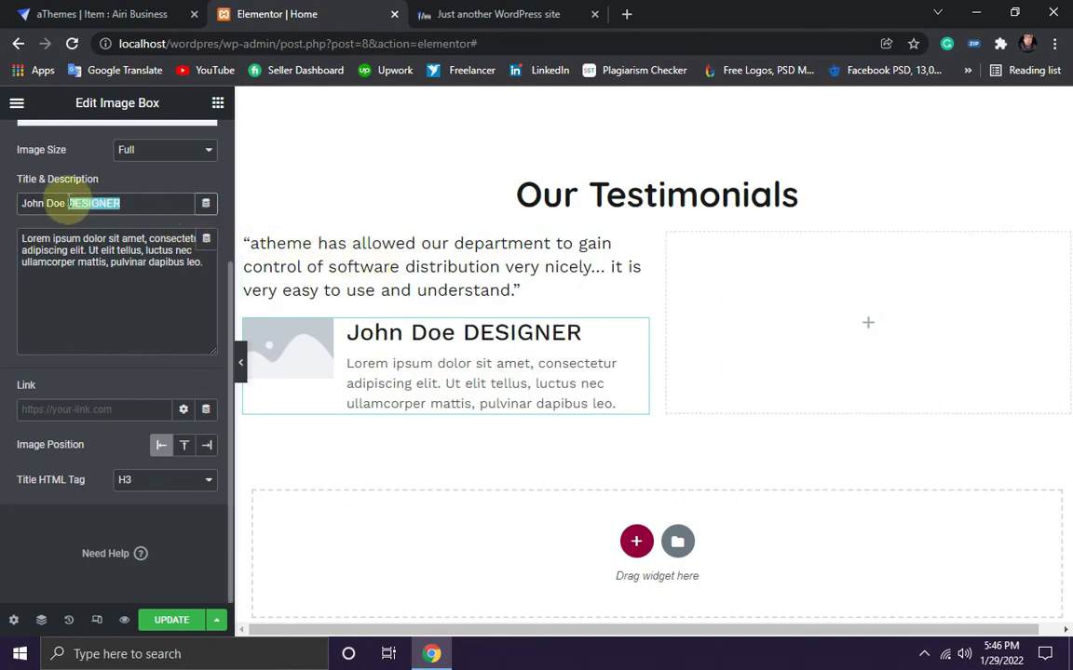
key(BackSpace)
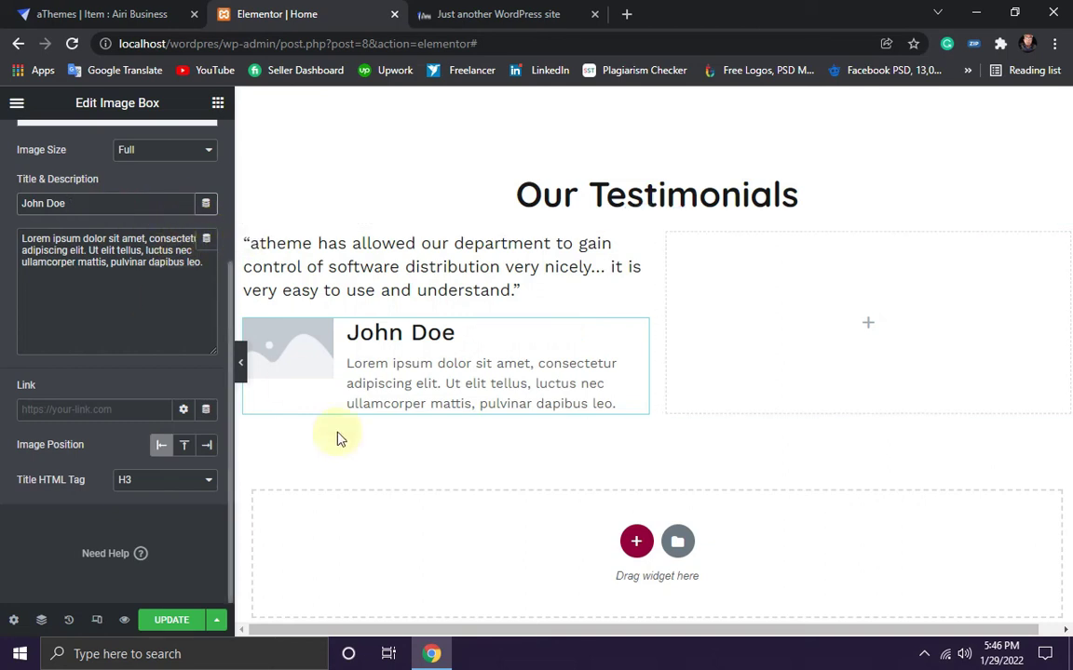
Step: Recheck the author's job title in the demo and replace the image box's placeholder description with "DESIGNER."
click(107, 14)
click(192, 368)
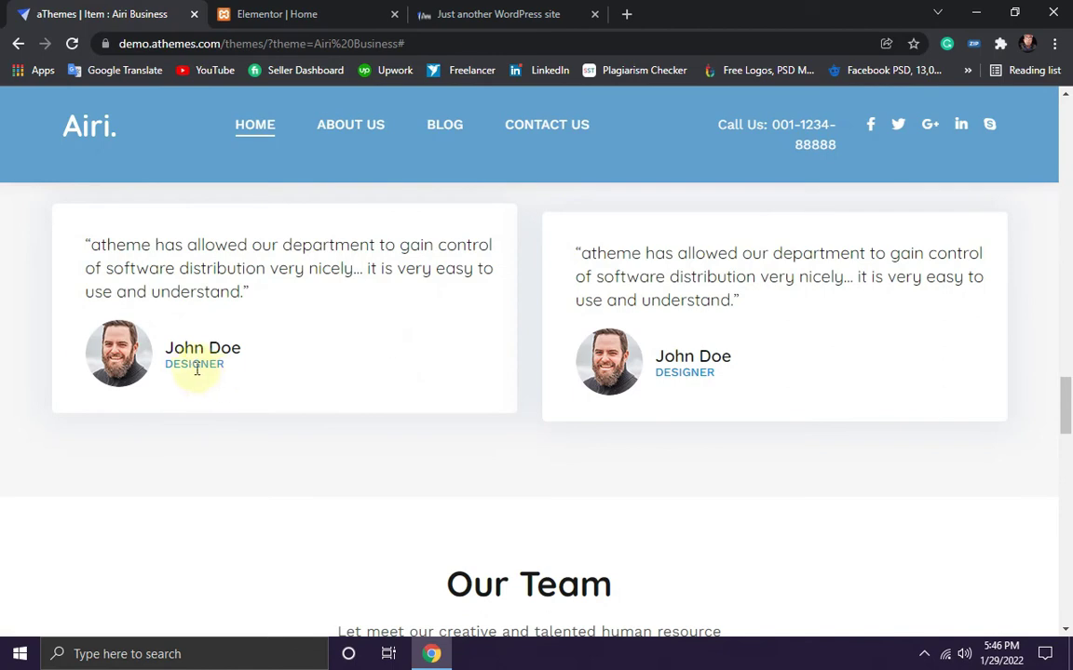
click(307, 14)
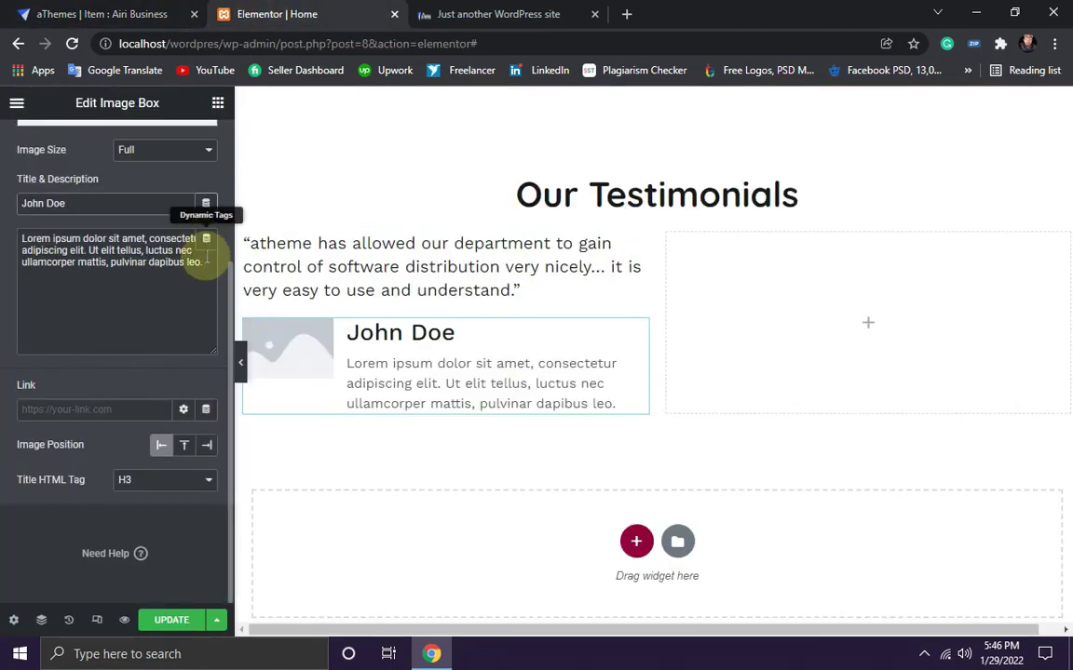
drag(201, 264, 3, 244)
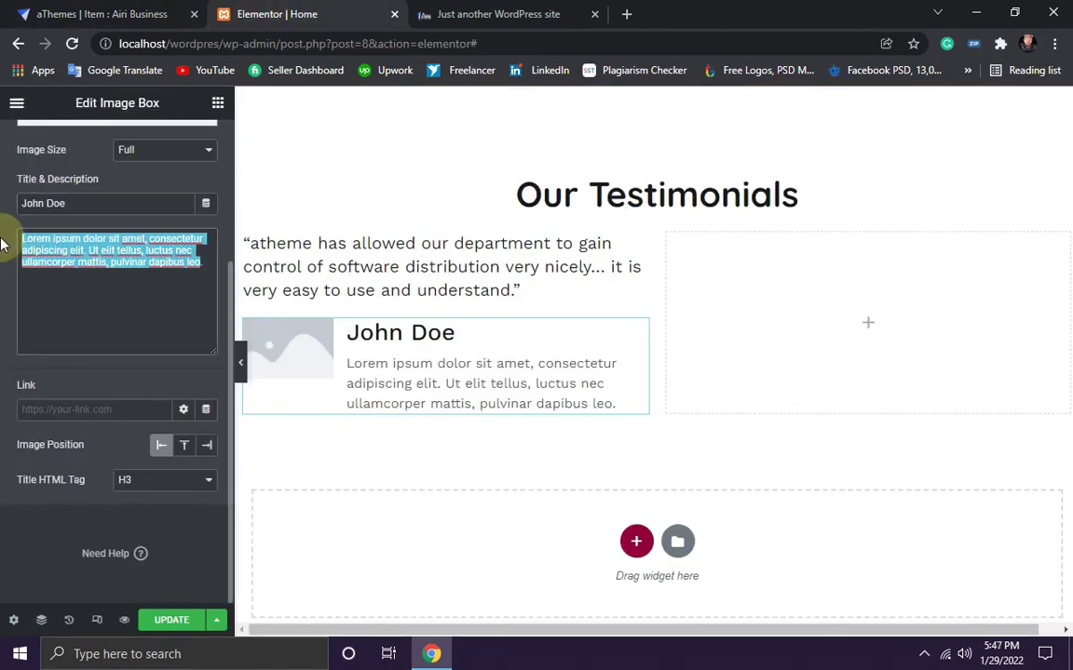
key(BackSpace)
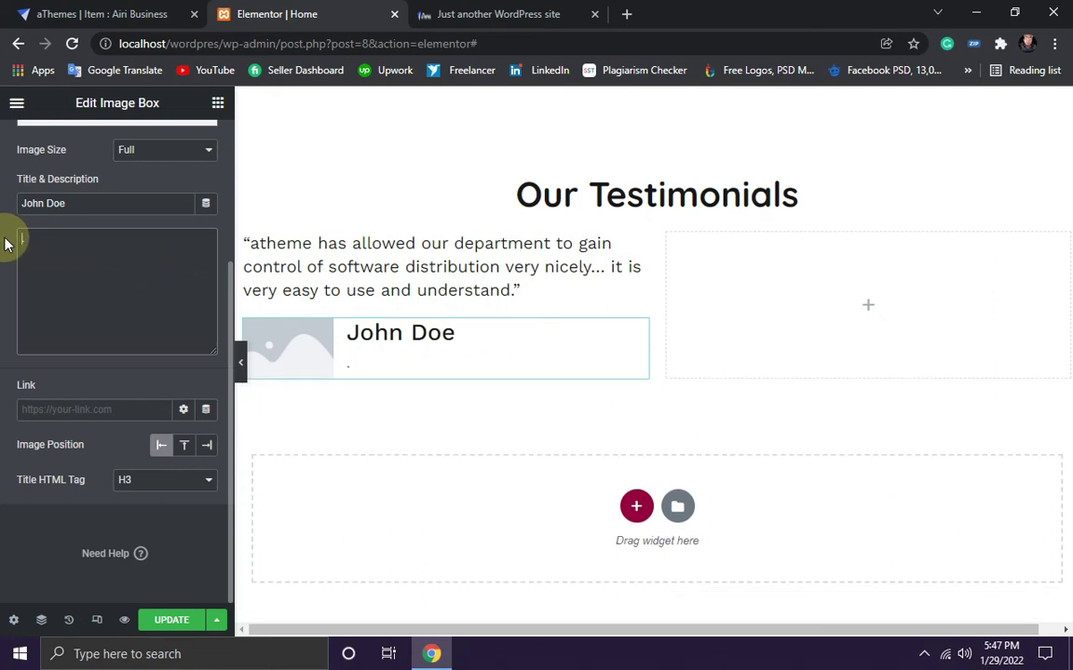
text(DESIGNER.)
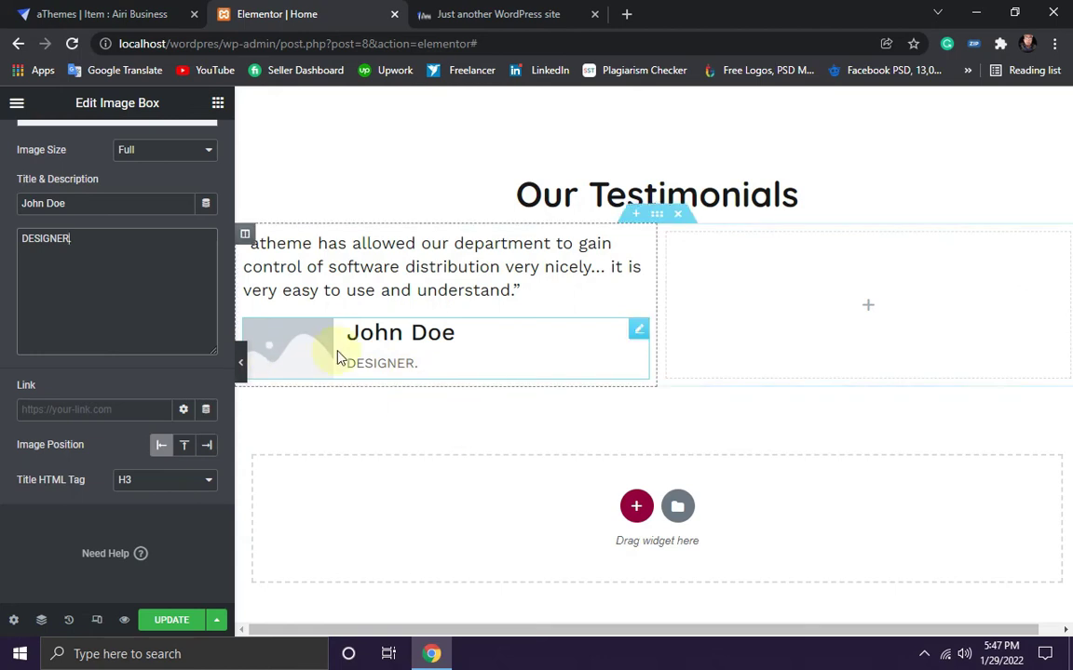
click(284, 345)
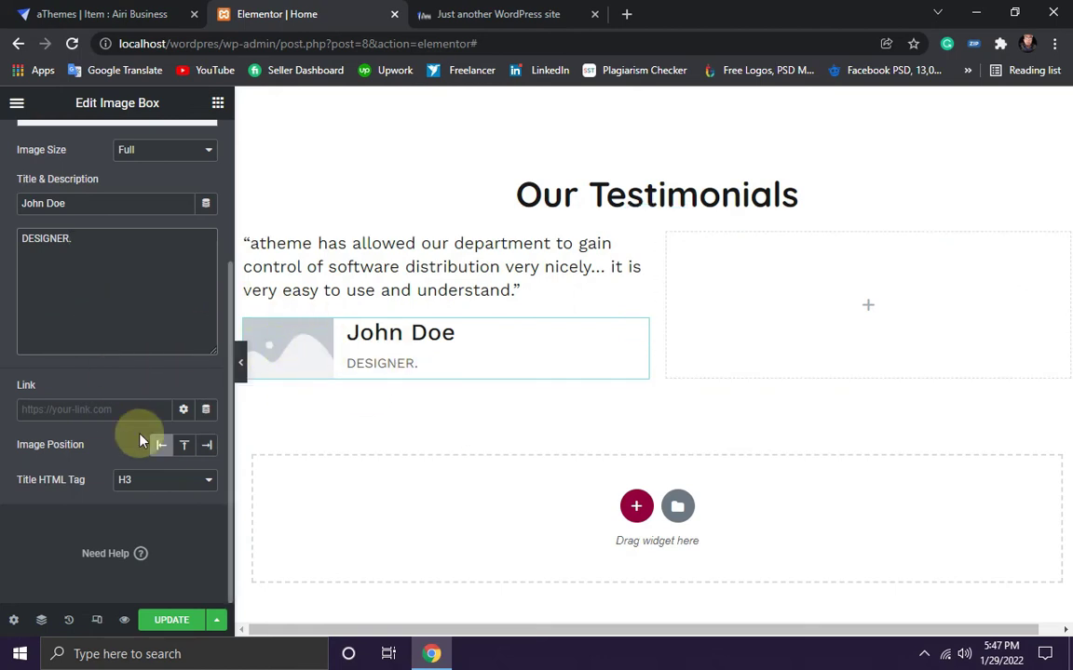
Step: Upload ava-1.png from "New folder" on the Desktop and insert it as the image box's picture
scroll(116, 391, up, 1)
scroll(120, 400, up, 2)
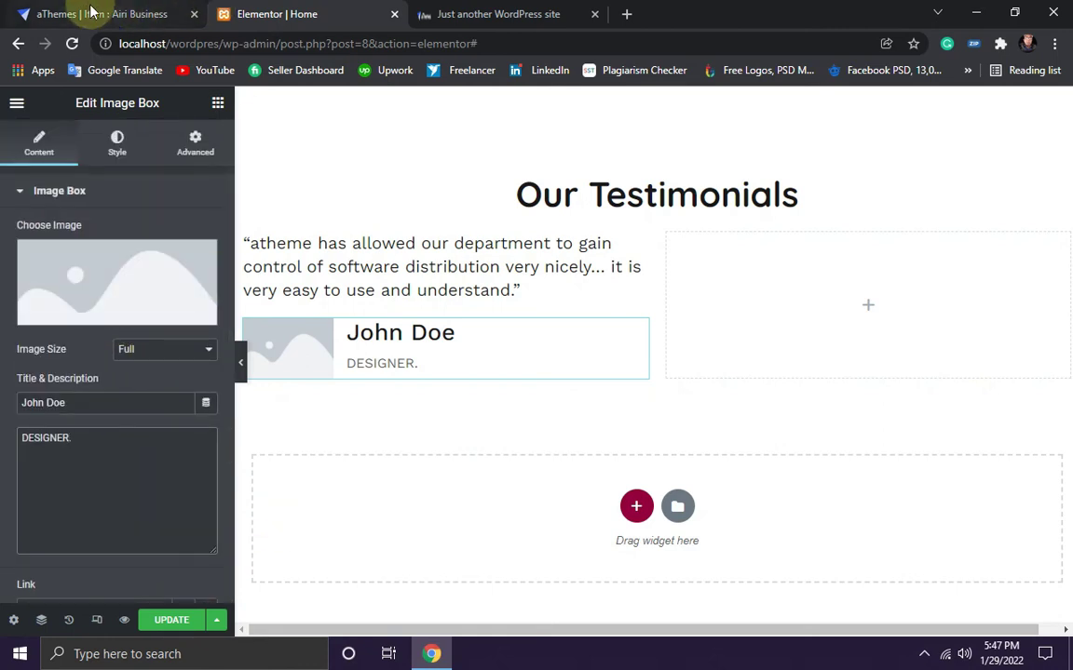
click(126, 14)
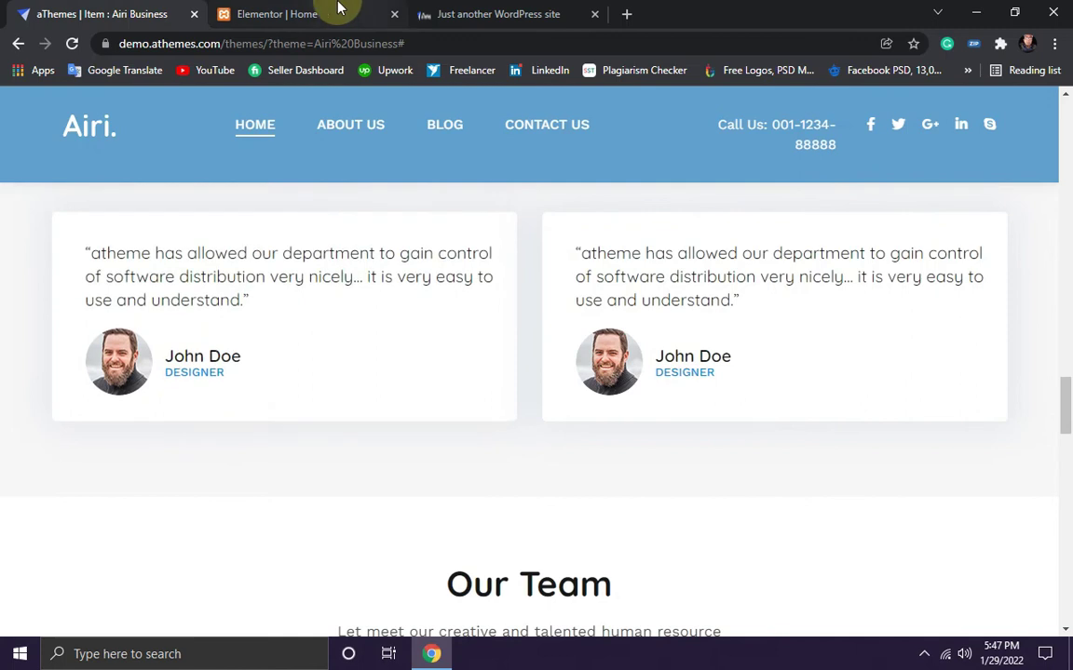
click(307, 14)
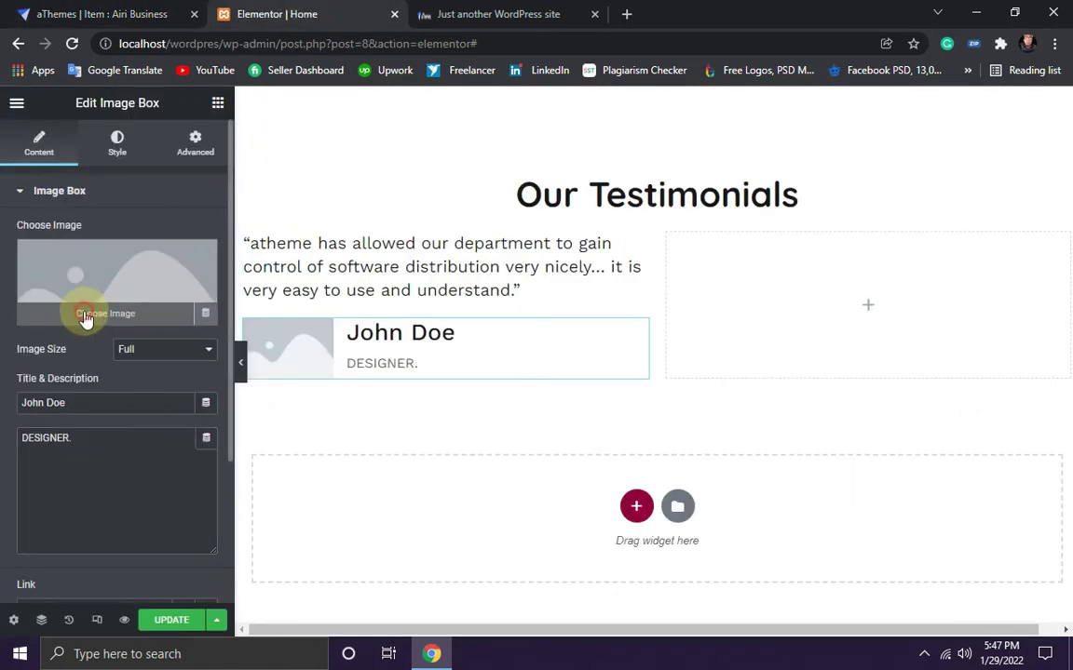
click(87, 319)
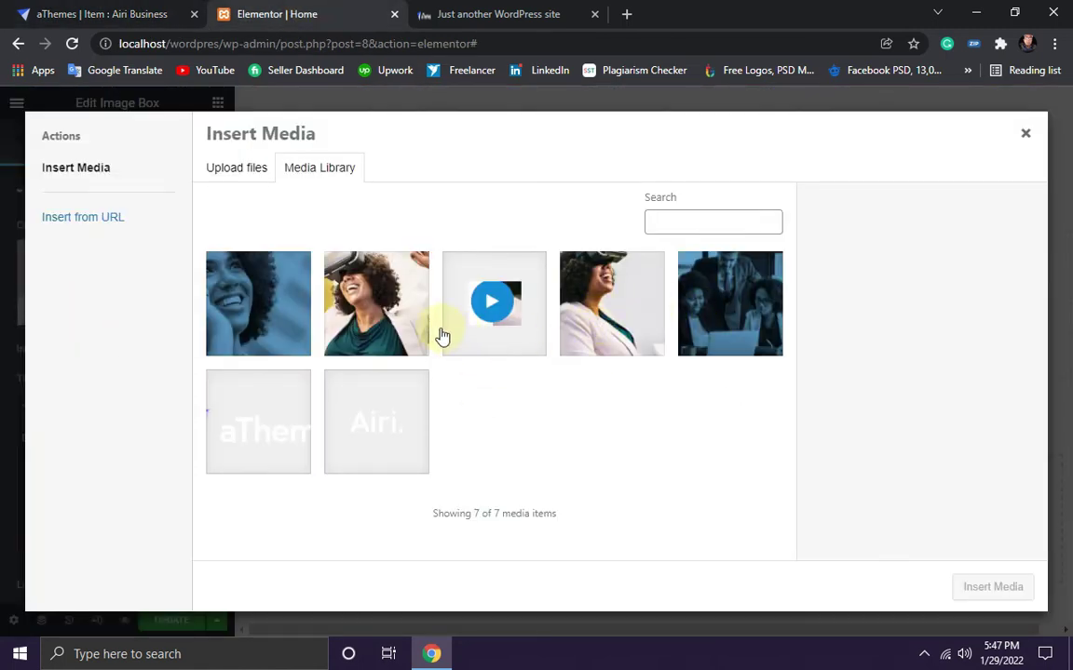
click(232, 177)
click(612, 374)
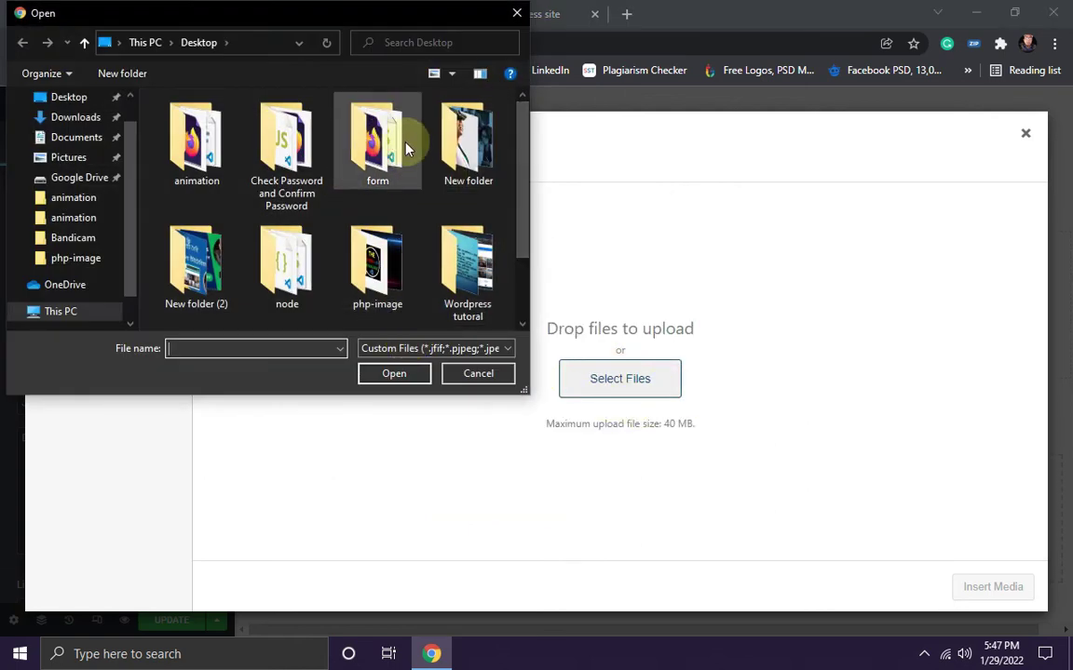
double_click(464, 153)
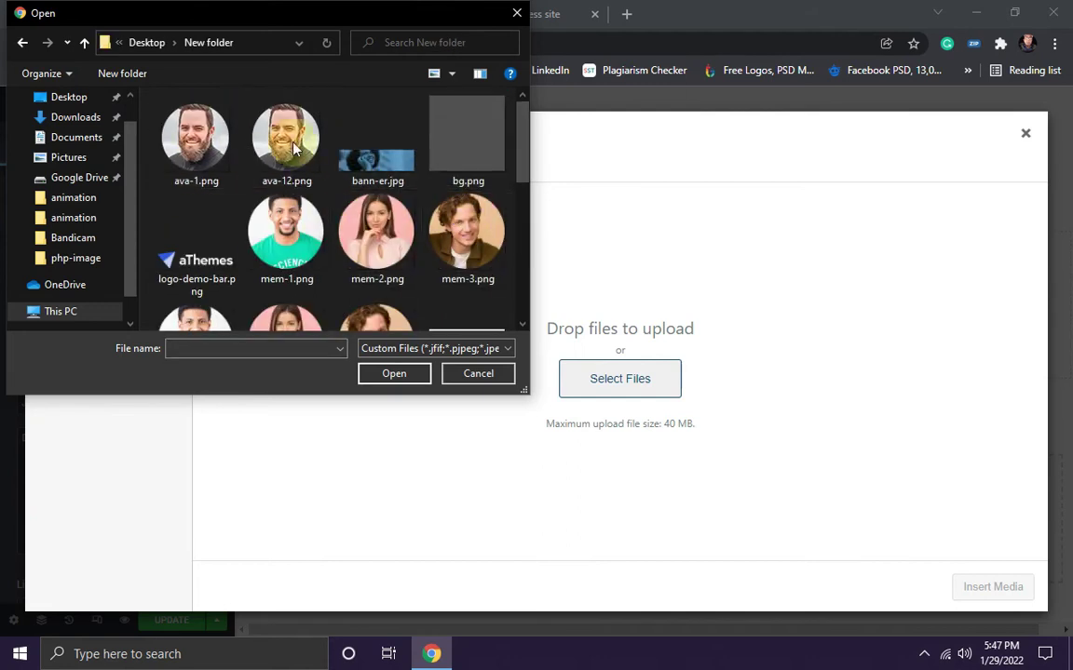
click(196, 137)
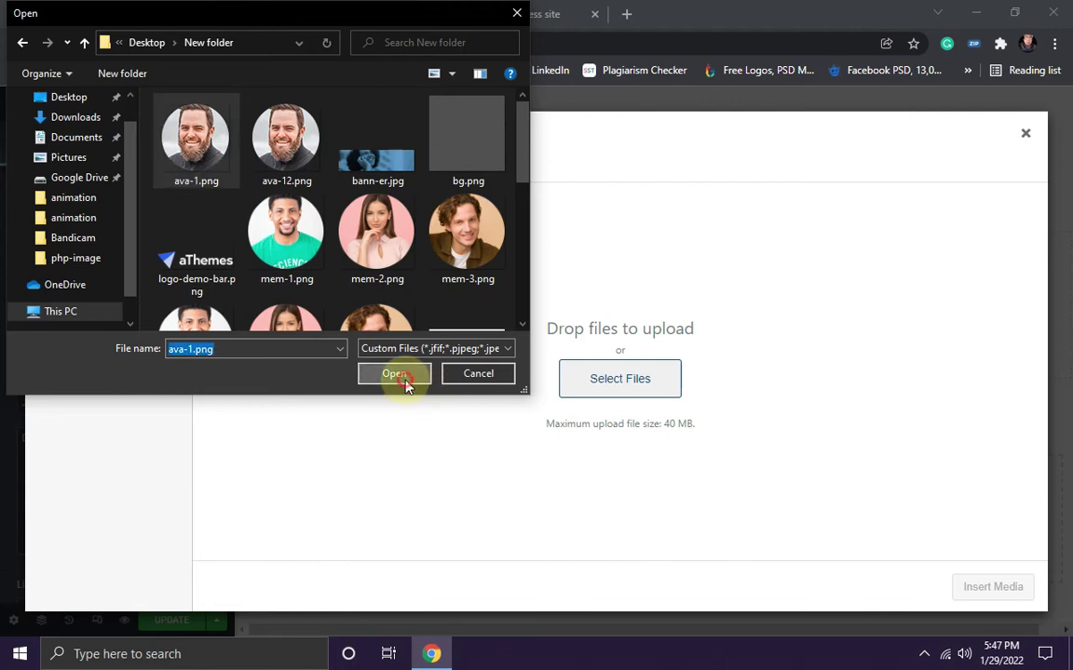
click(393, 373)
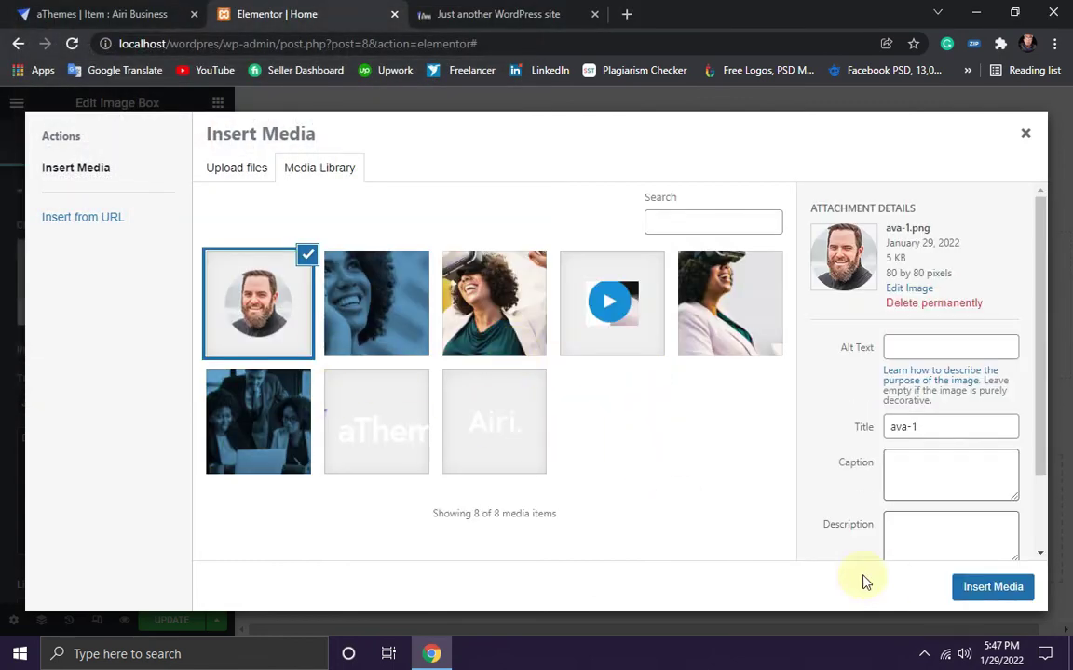
click(987, 588)
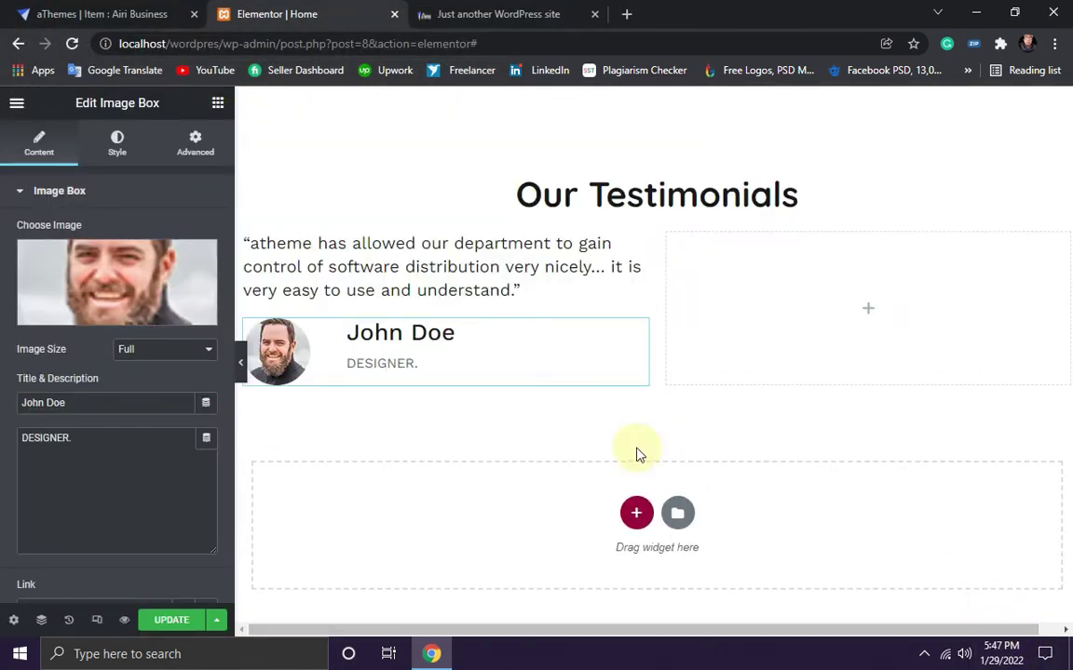
Step: Update the page and reload the live WordPress site to review the first testimonial's author details
scroll(350, 364, down, 1)
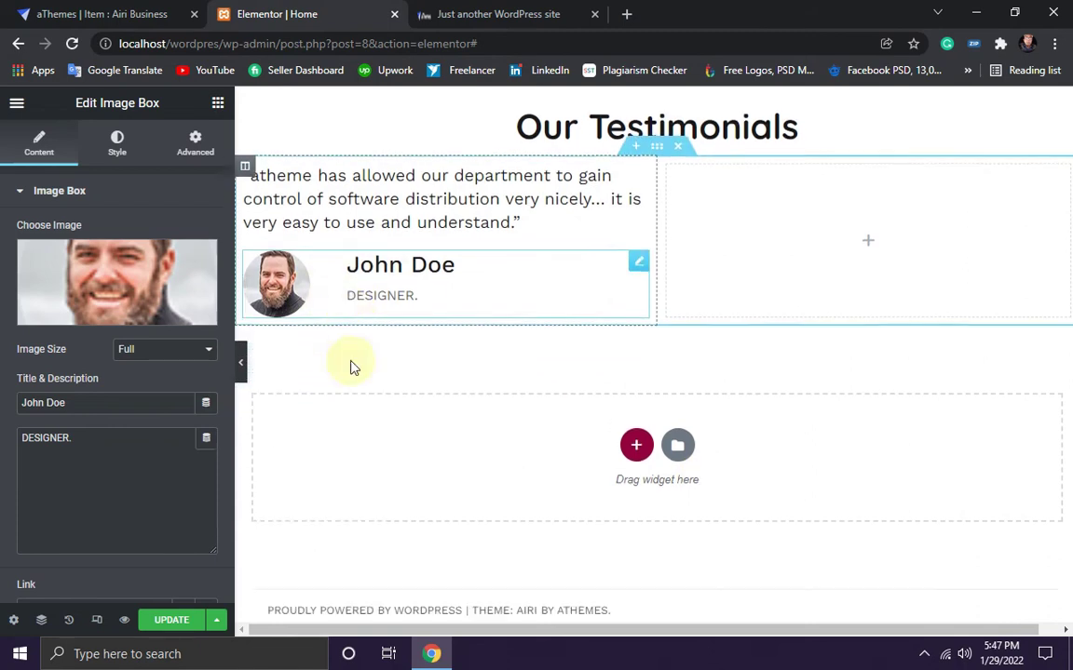
scroll(338, 309, up, 1)
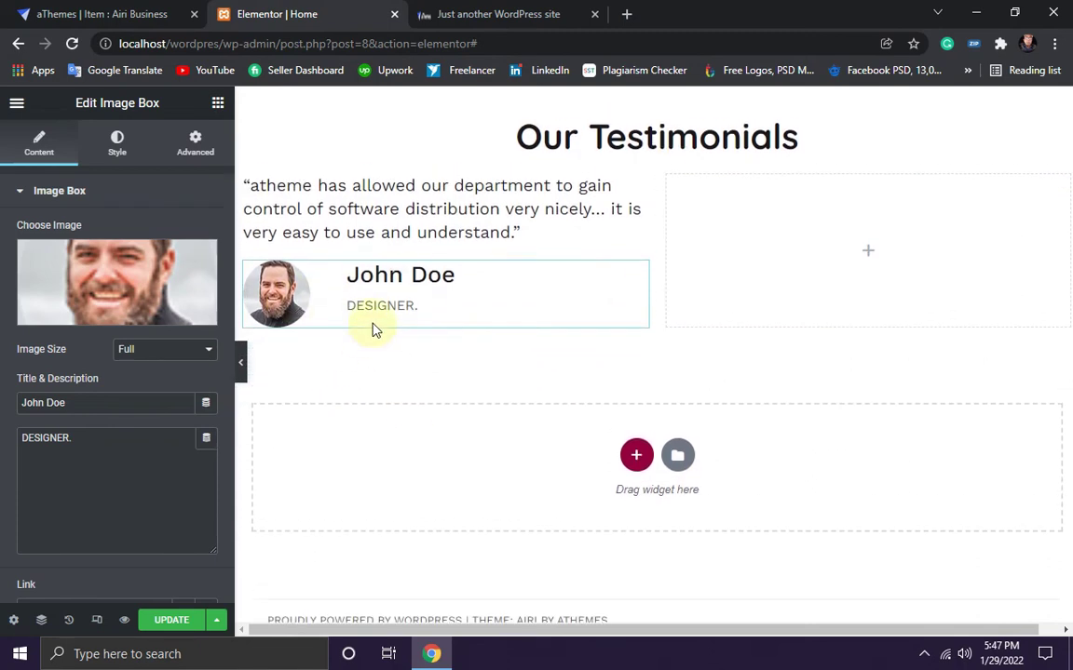
click(172, 621)
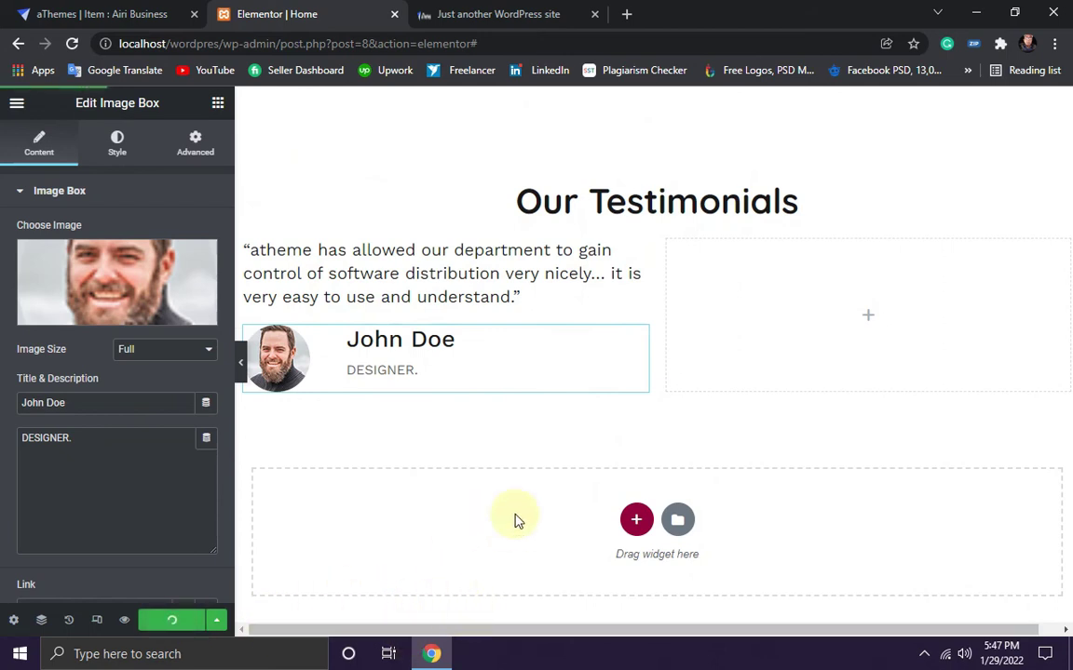
key(ctrl+Tab)
key(F5)
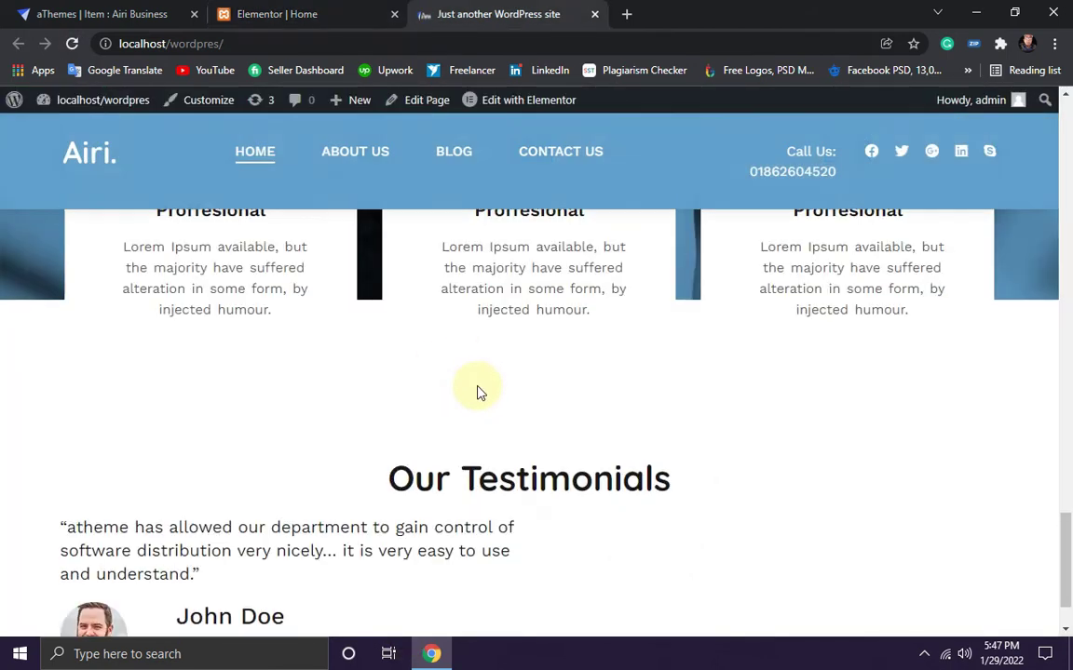
scroll(419, 419, down, 1)
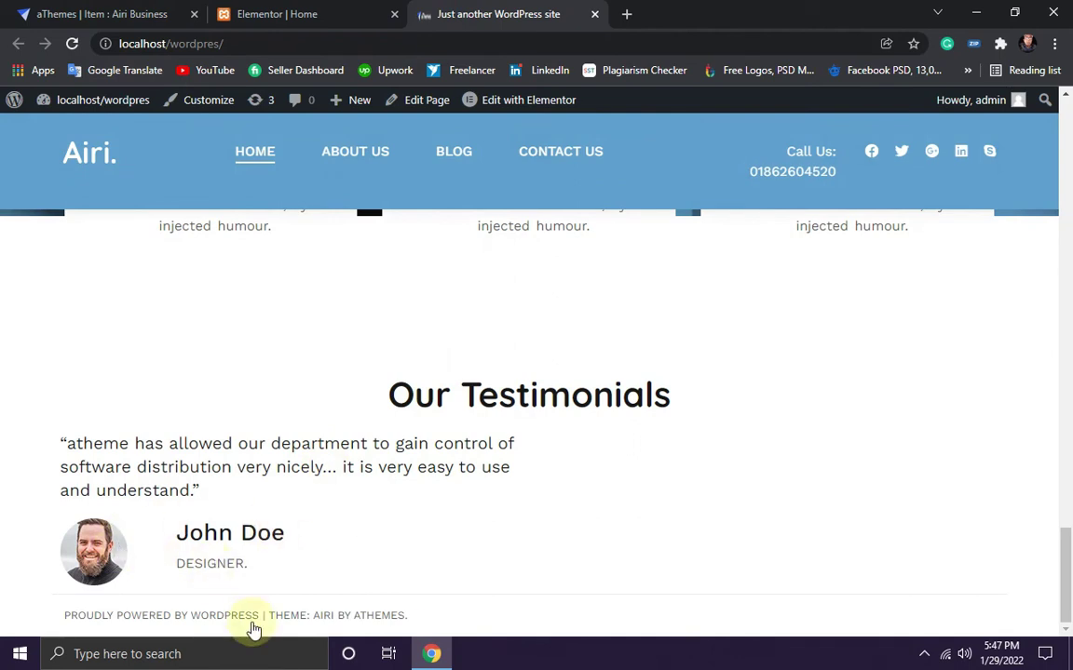
Step: Inspect the author name's styles in the demo's first testimonial card and select its text color value #191919
click(112, 11)
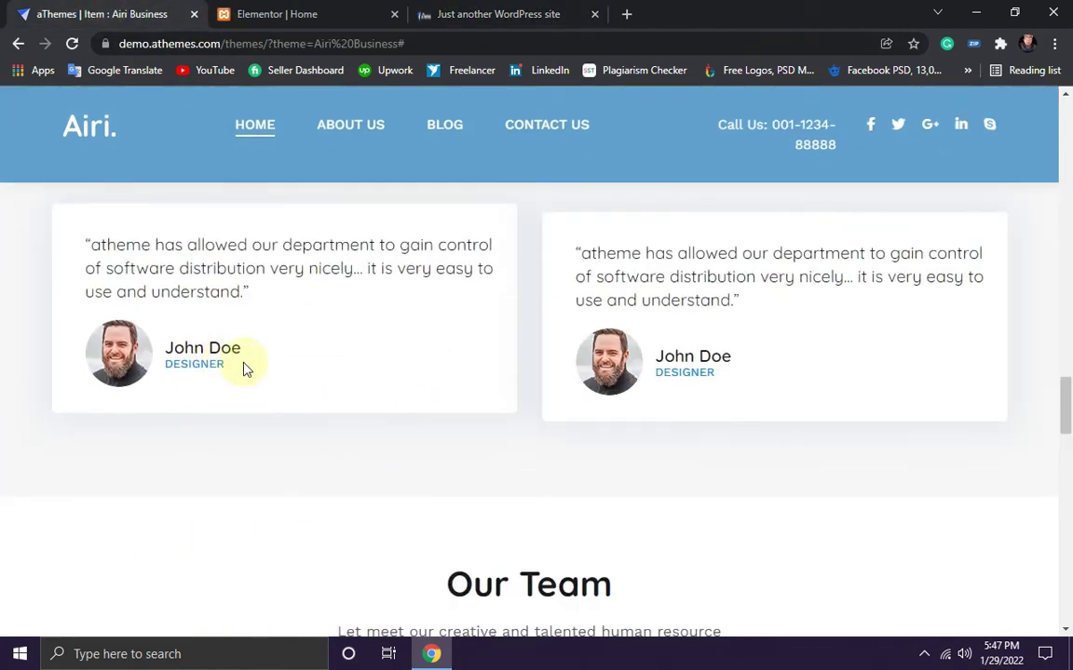
drag(263, 356, 168, 349)
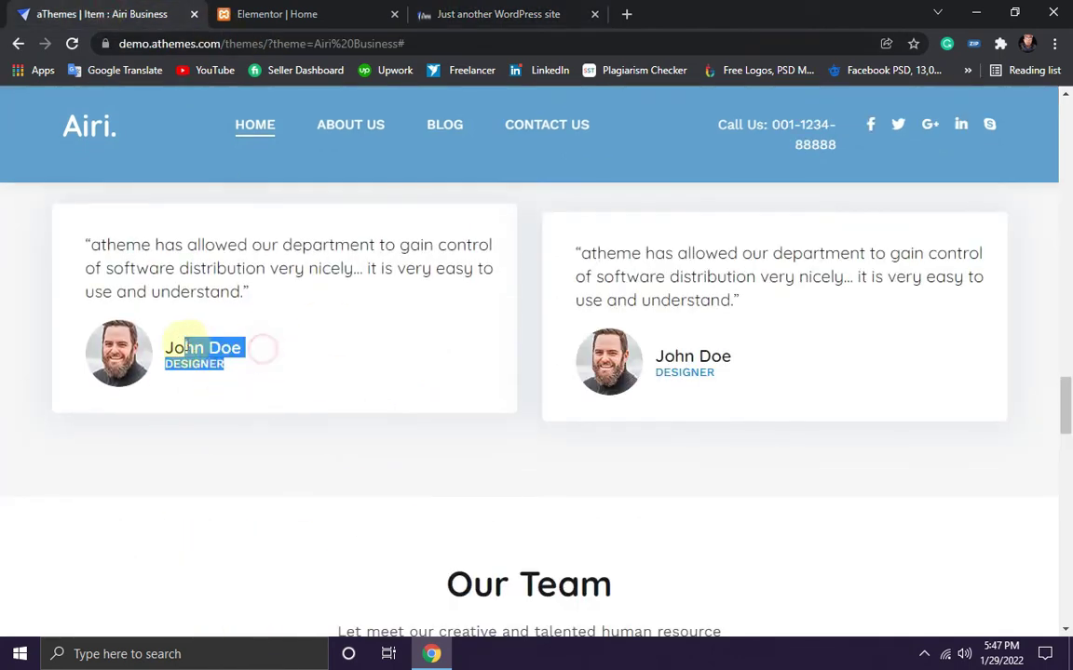
right_click(185, 347)
click(231, 478)
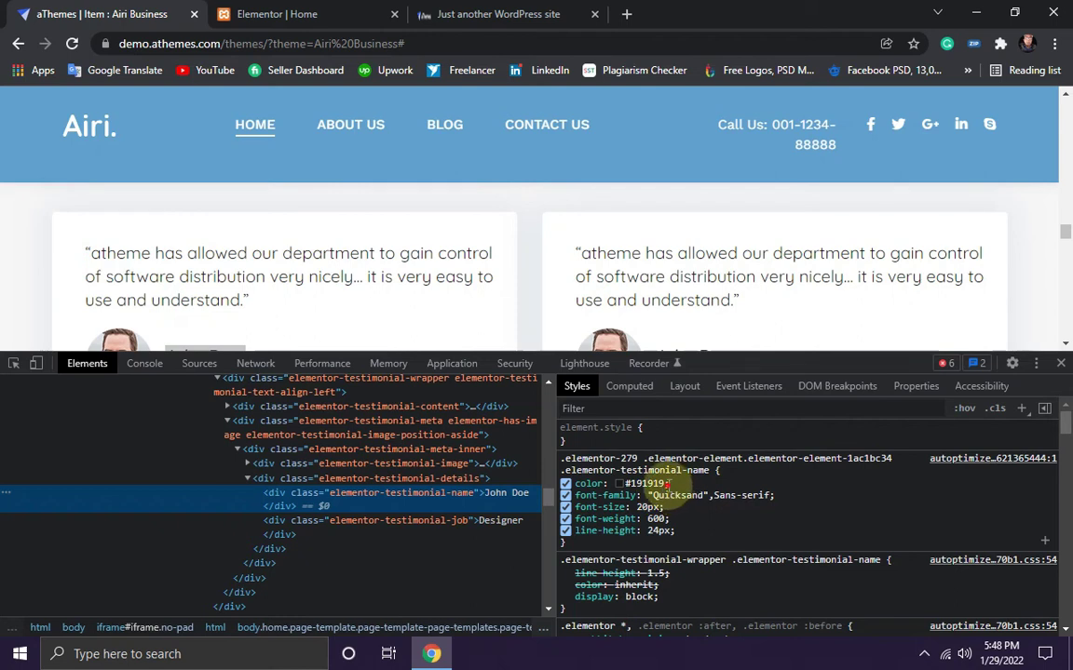
click(642, 484)
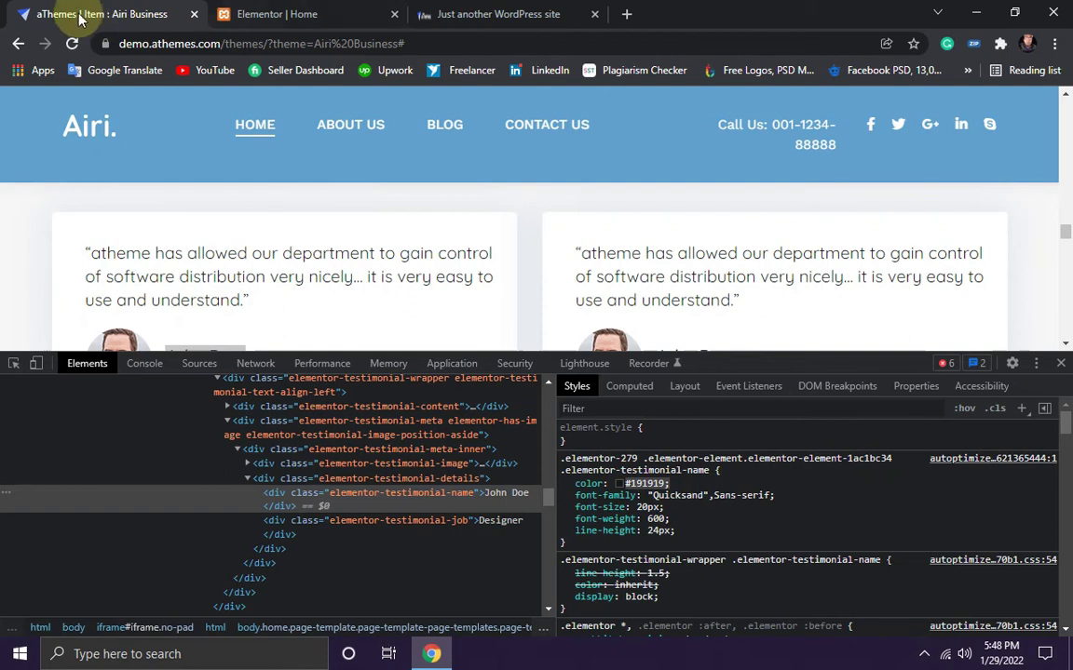
Step: Return to the Elementor editor and open the style settings for the first testimonial image box's title and description
click(276, 13)
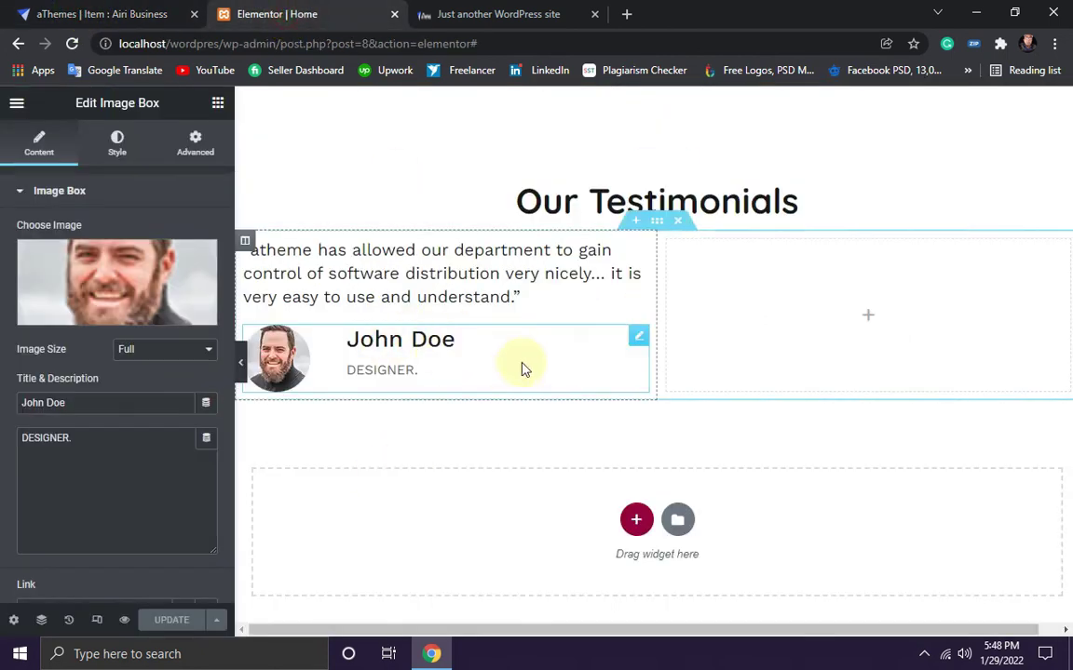
scroll(332, 328, up, 2)
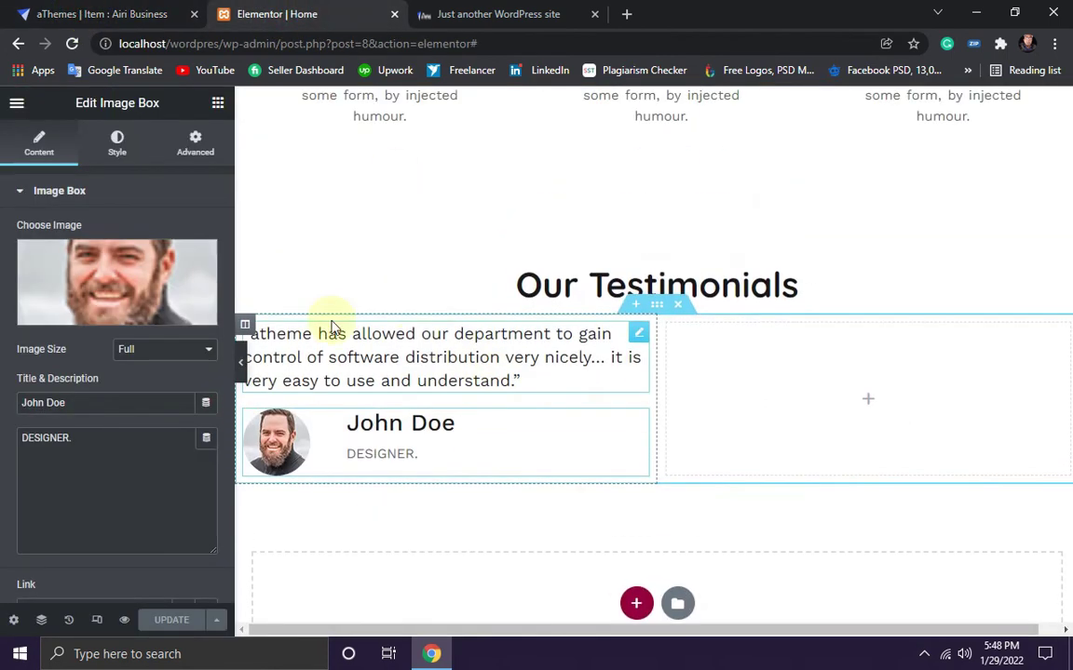
click(118, 150)
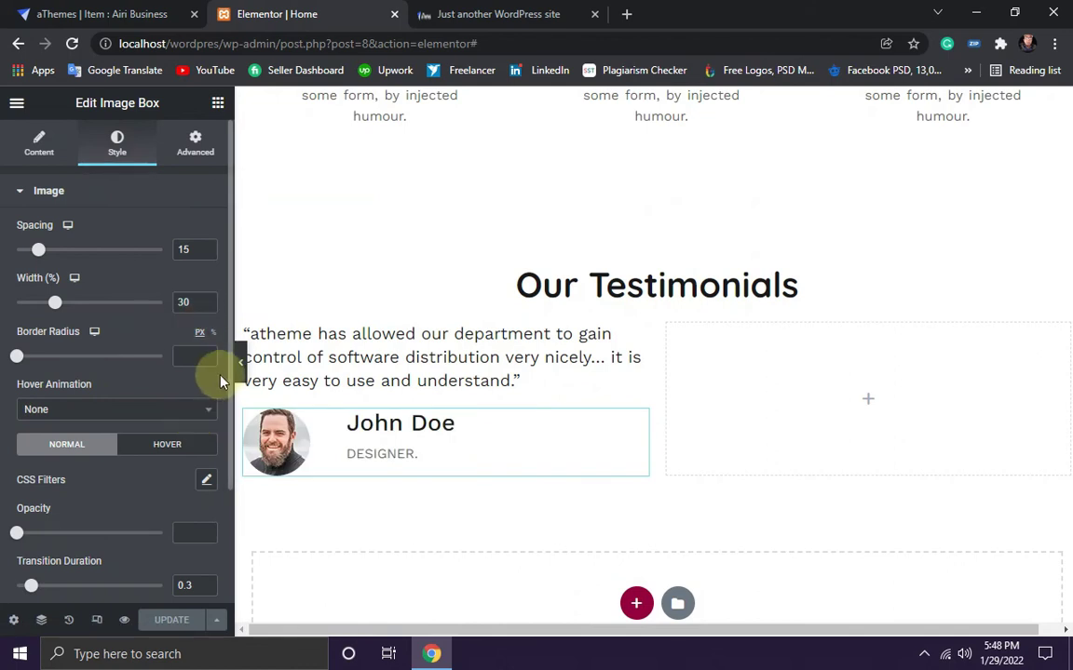
scroll(72, 503, down, 3)
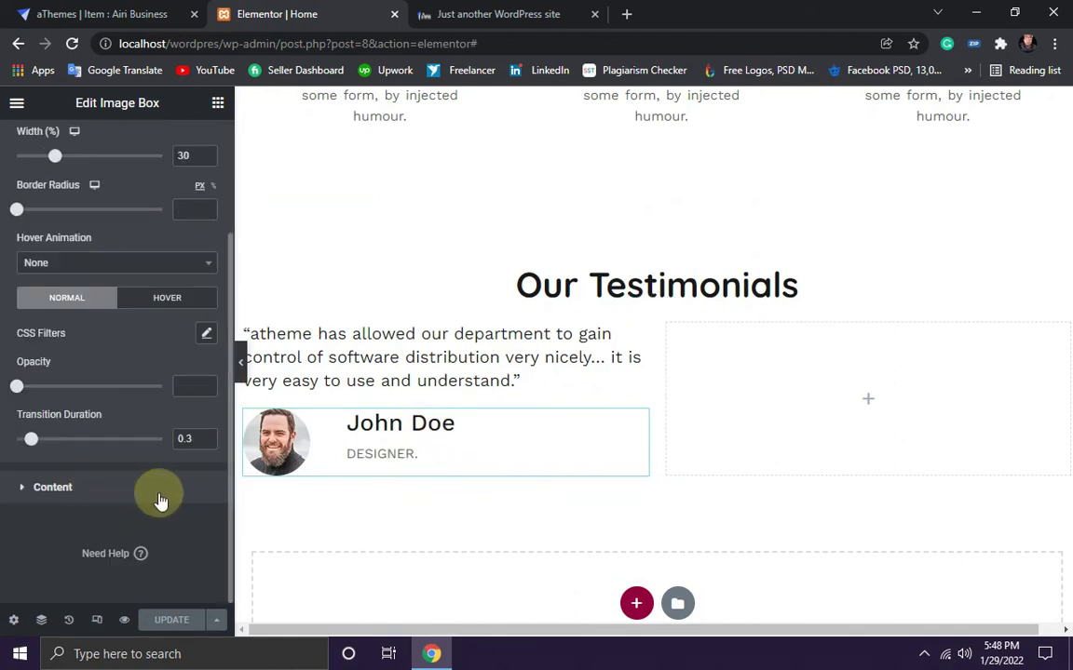
scroll(103, 349, up, 2)
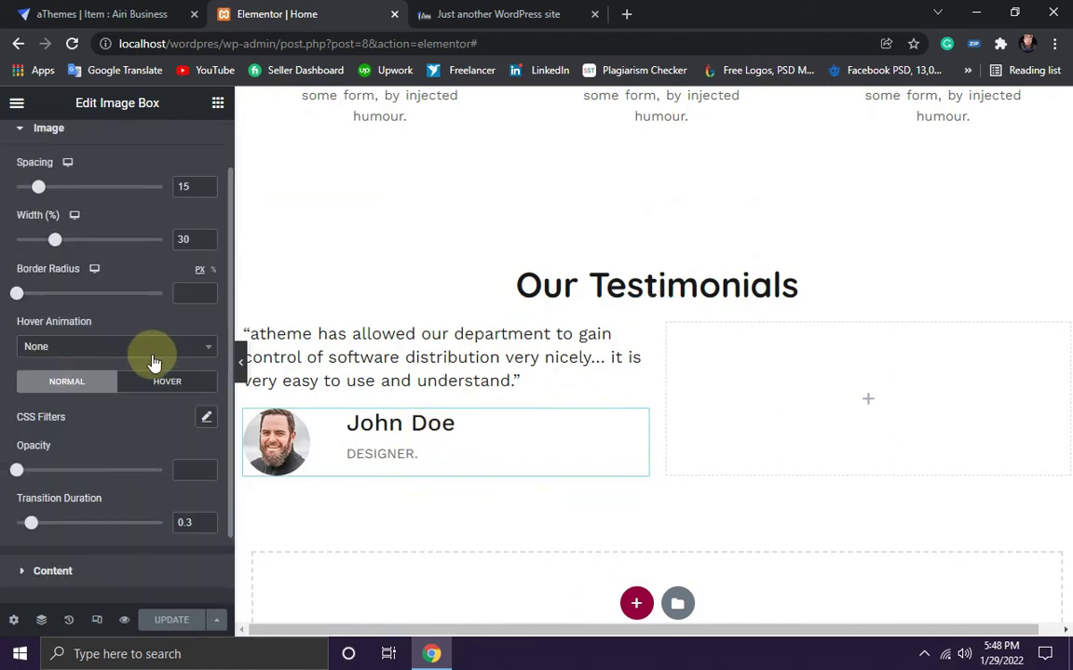
scroll(158, 373, down, 2)
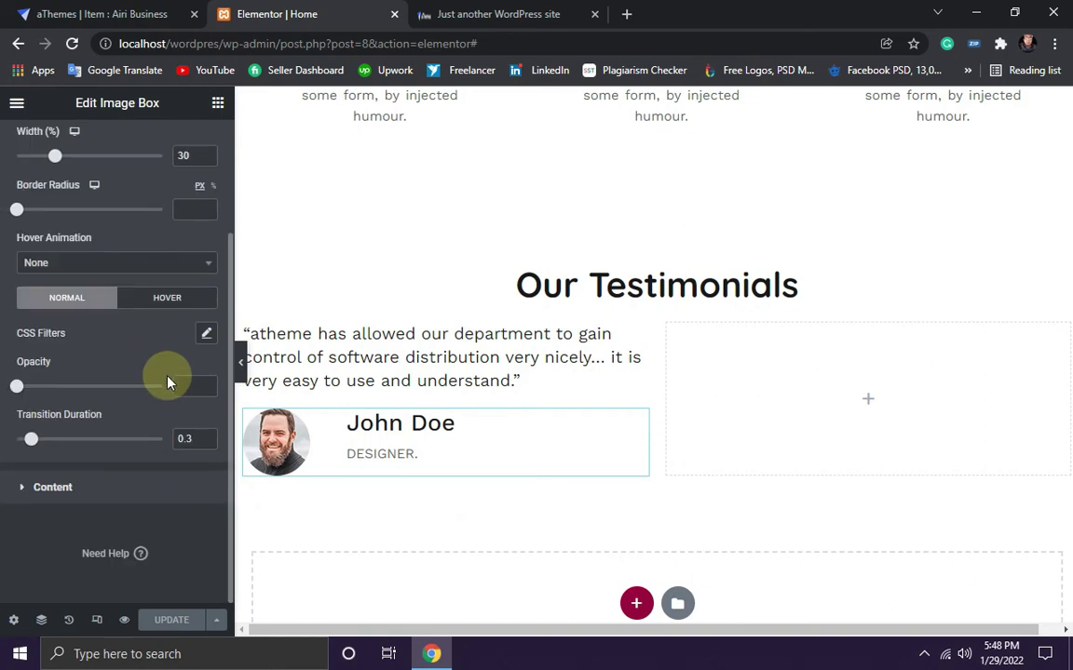
click(26, 489)
scroll(108, 485, down, 2)
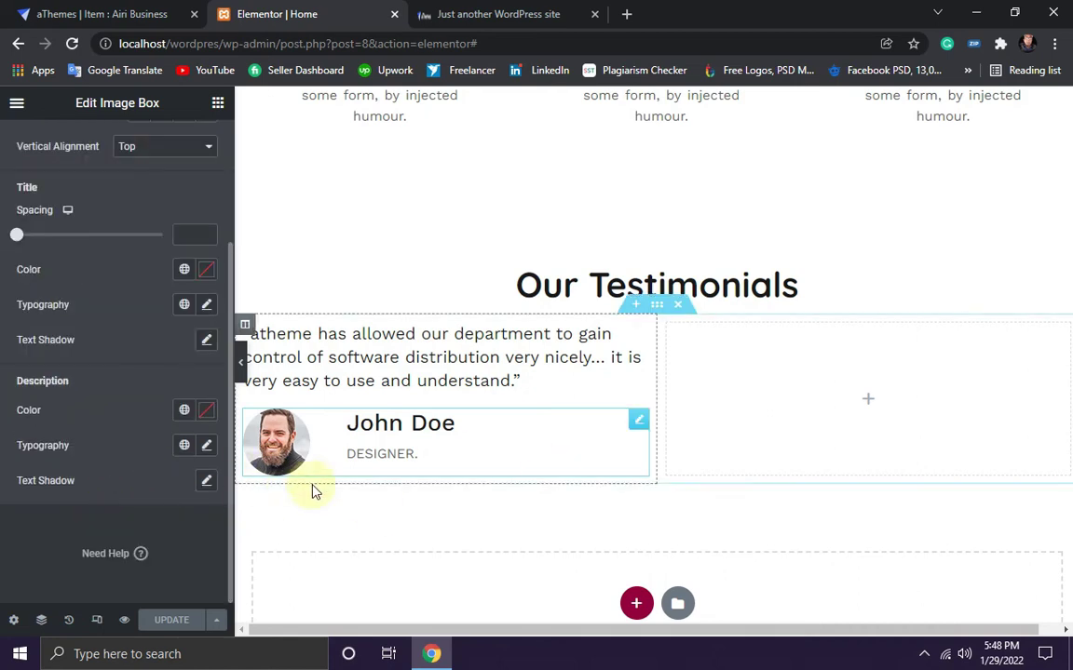
scroll(103, 352, up, 2)
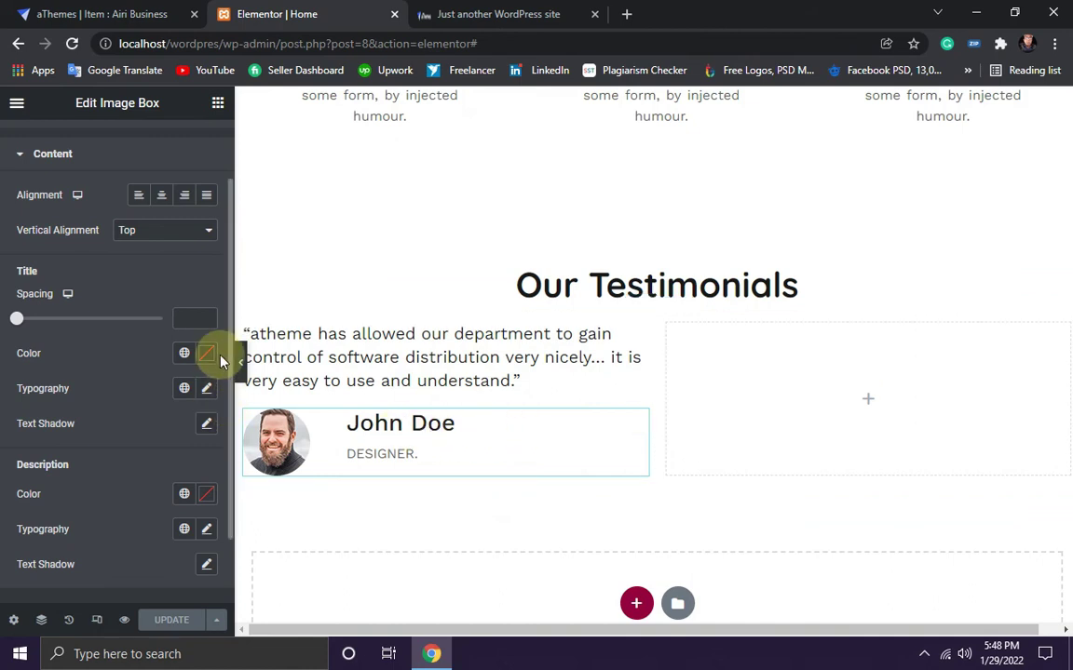
Step: Inspect the author name in the demo's first testimonial again and copy its text color value #191919
click(127, 11)
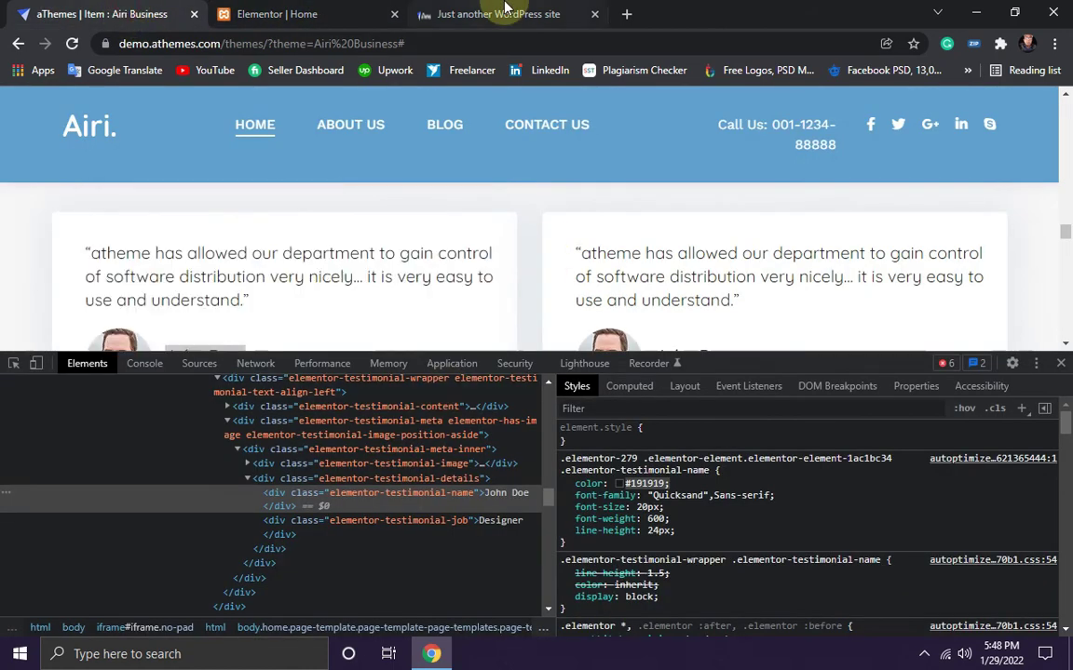
click(503, 13)
click(198, 8)
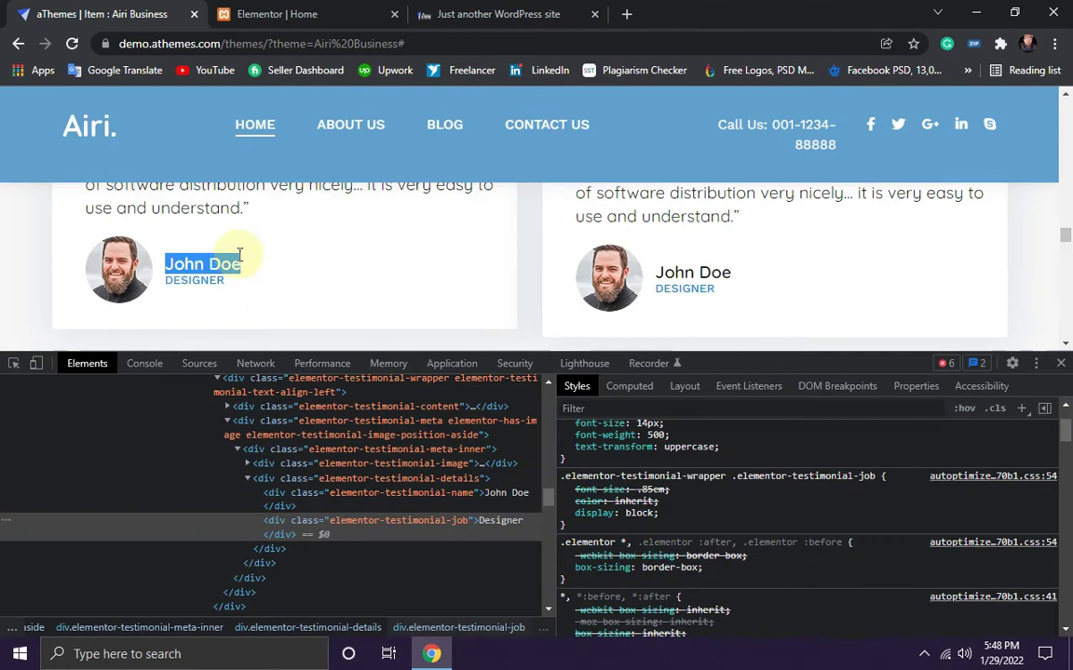
right_click(226, 265)
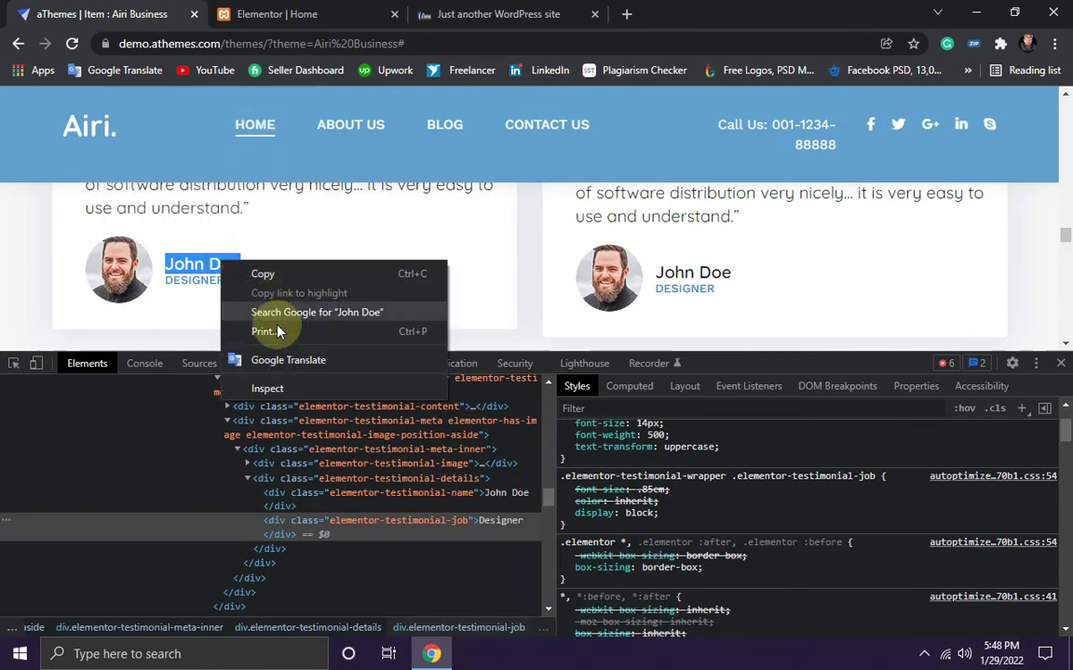
click(265, 386)
scroll(652, 468, up, 3)
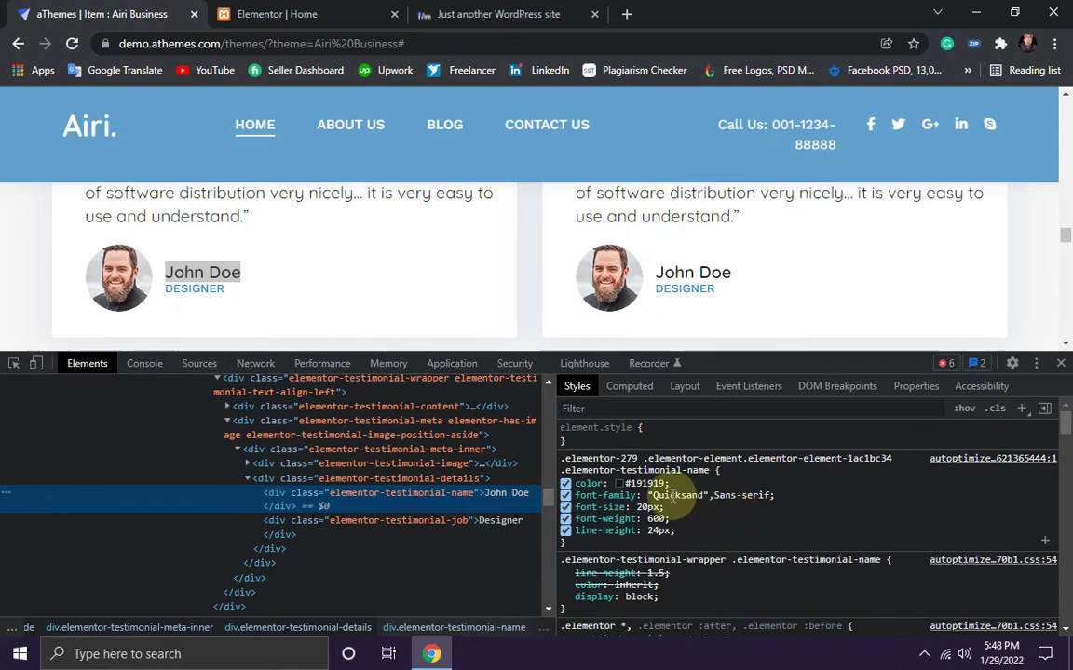
click(631, 483)
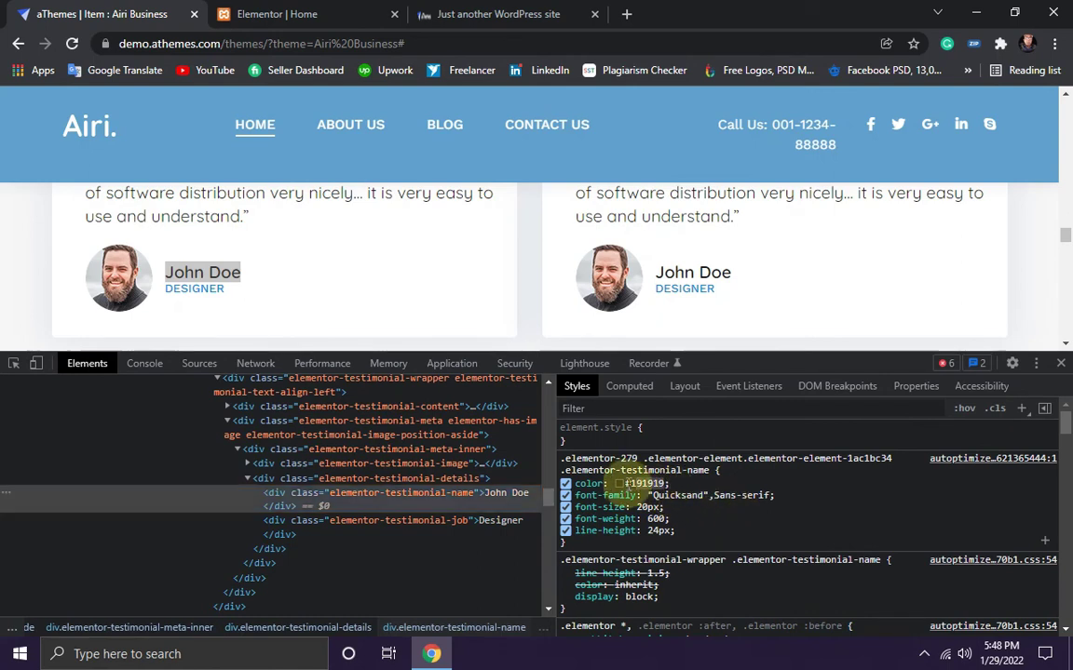
click(682, 532)
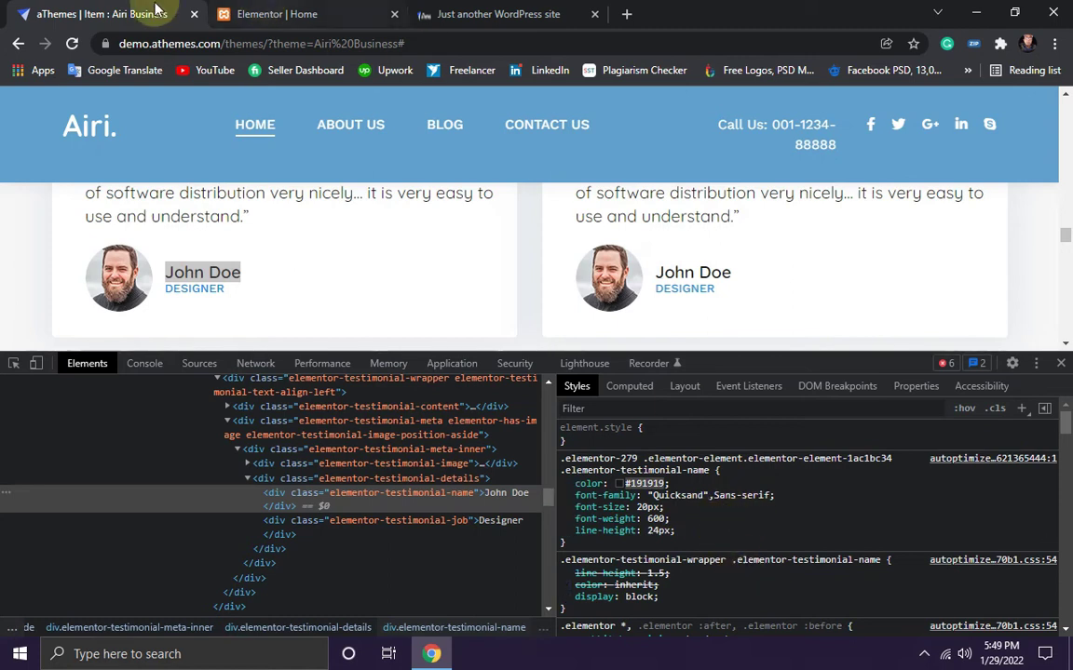
Step: Set the image box's title color to #191919 in the Elementor editor
click(307, 13)
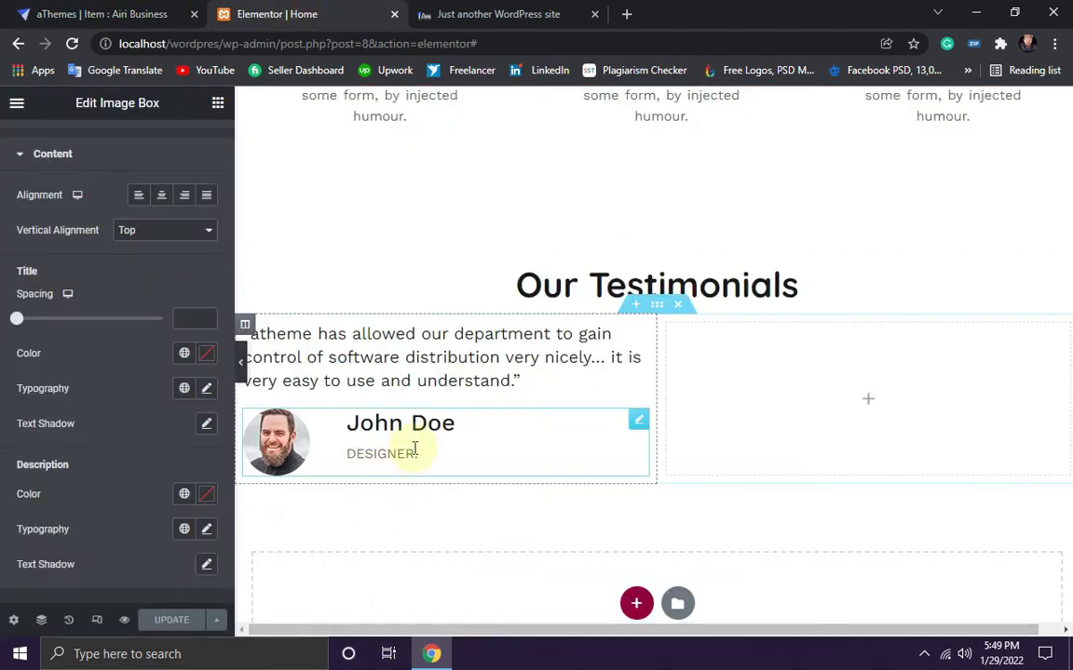
click(209, 361)
click(187, 610)
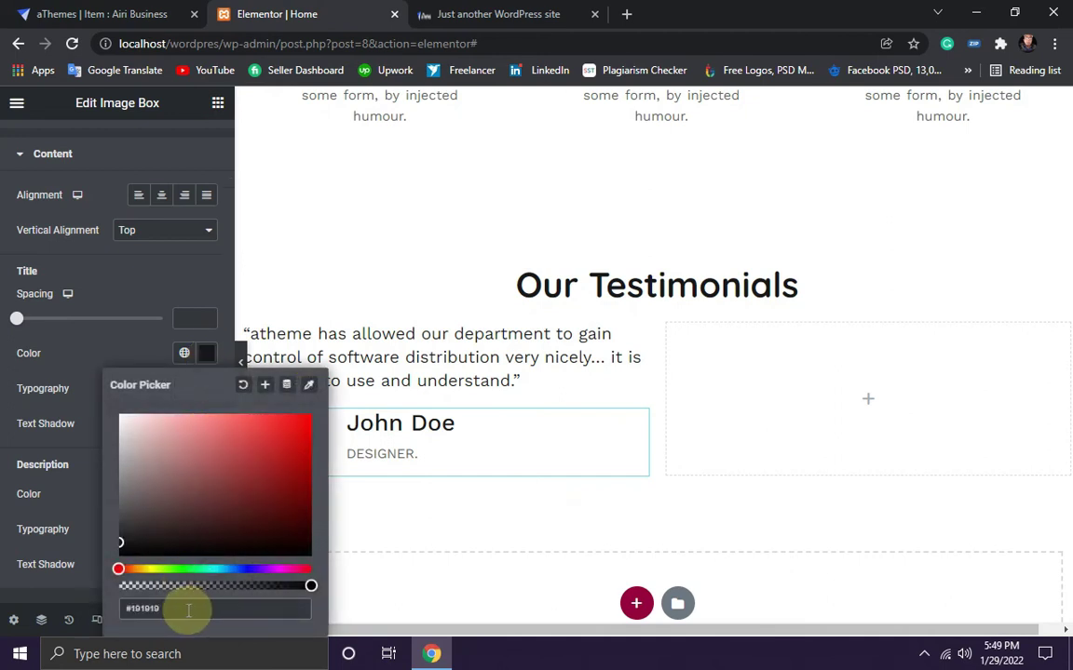
click(12, 585)
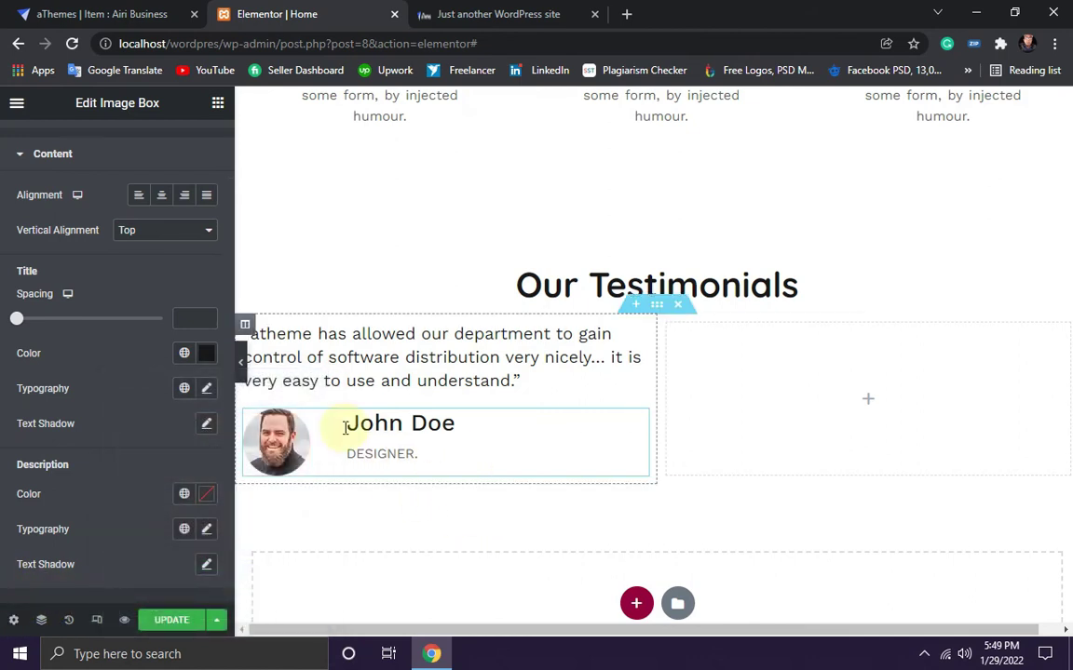
Step: Set the font family of the image box's title to Quicksand
click(210, 395)
click(173, 473)
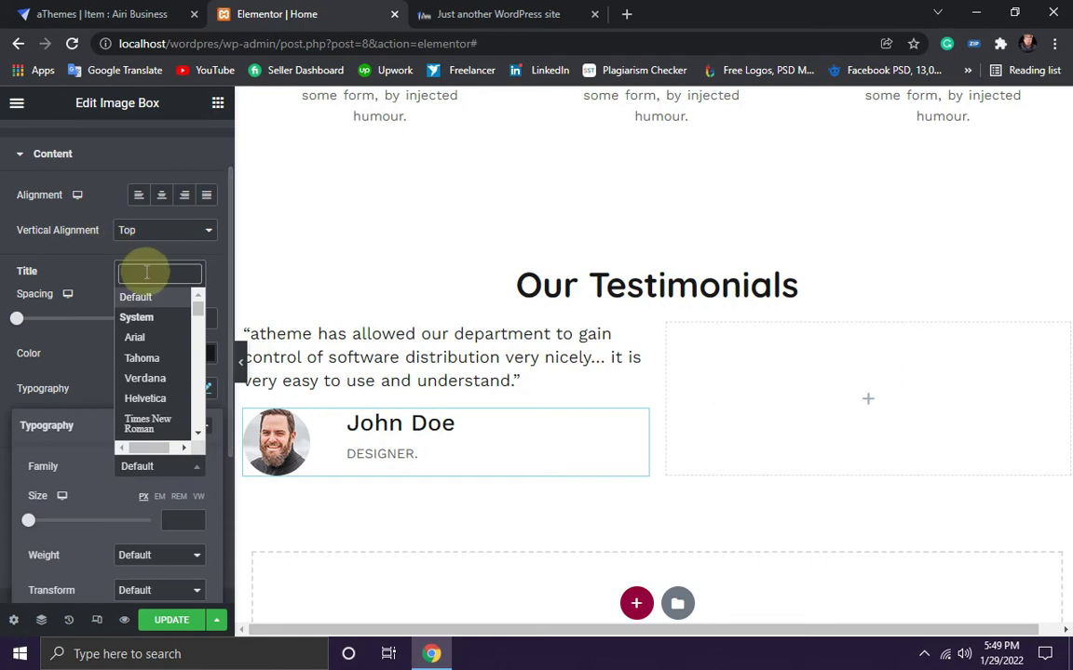
text(qui)
click(163, 428)
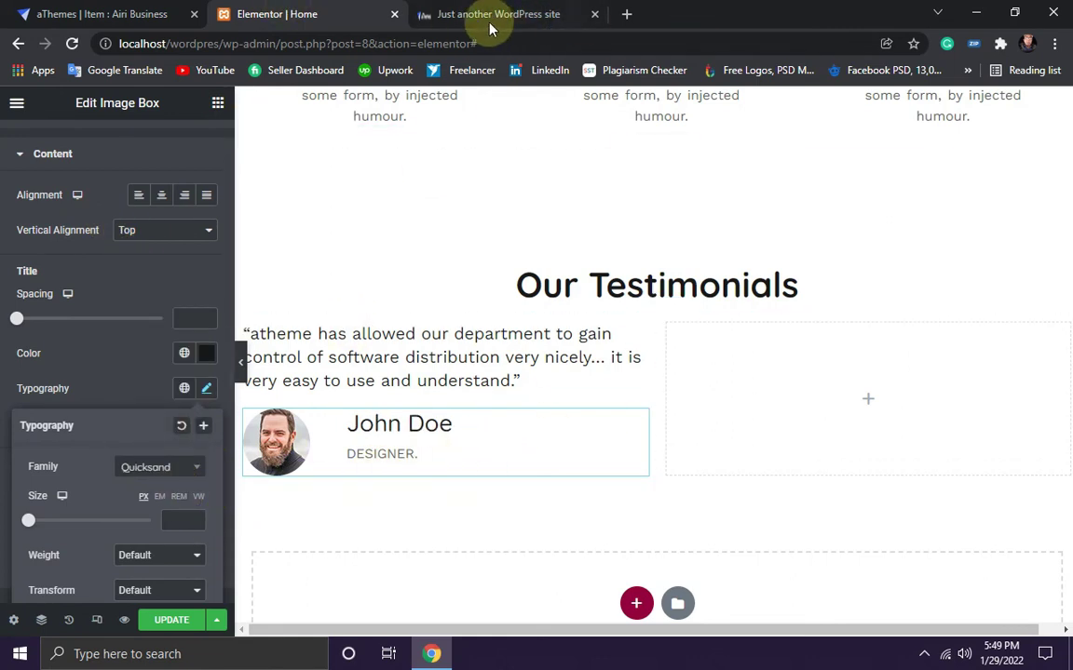
Step: Recheck the author name's font styles in the demo and set the image box title's size to 20 px and weight to 600
click(103, 14)
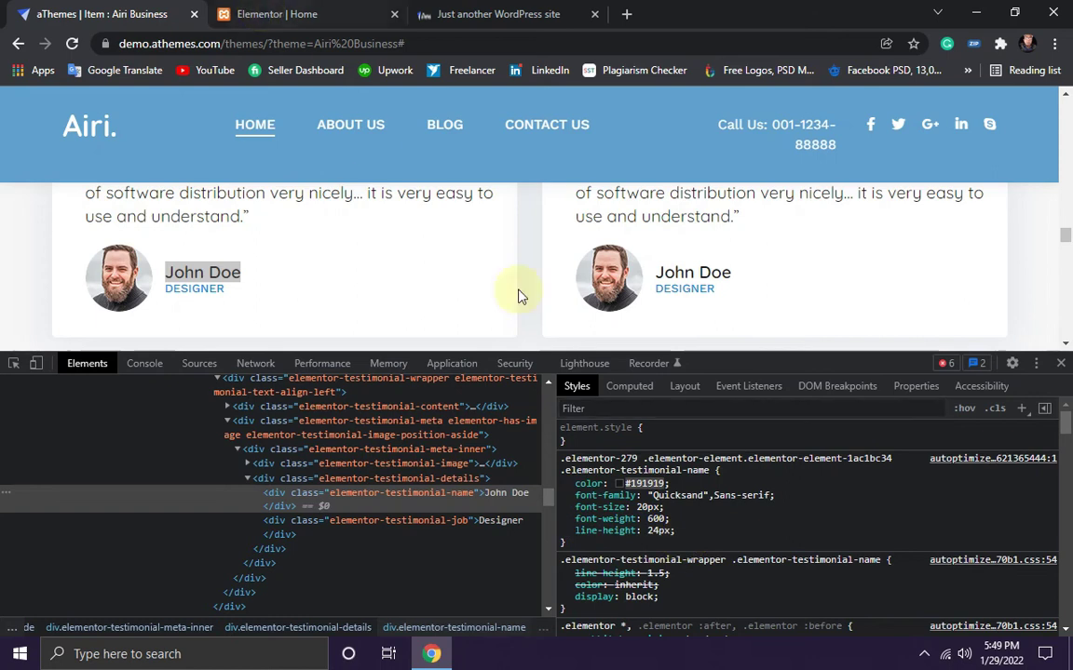
click(312, 13)
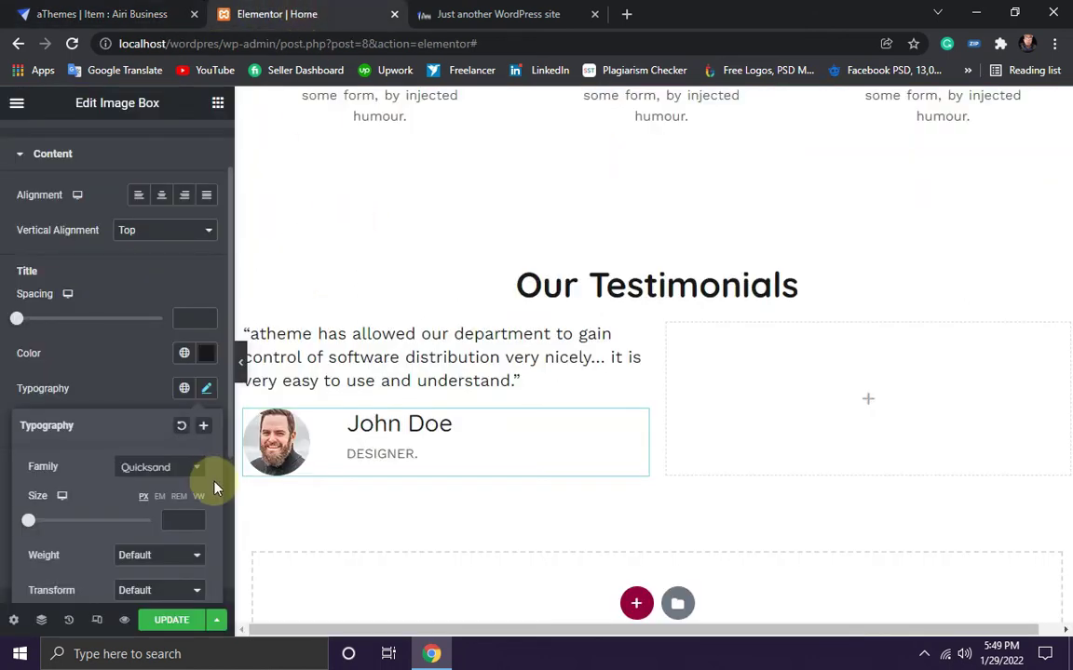
scroll(124, 459, down, 1)
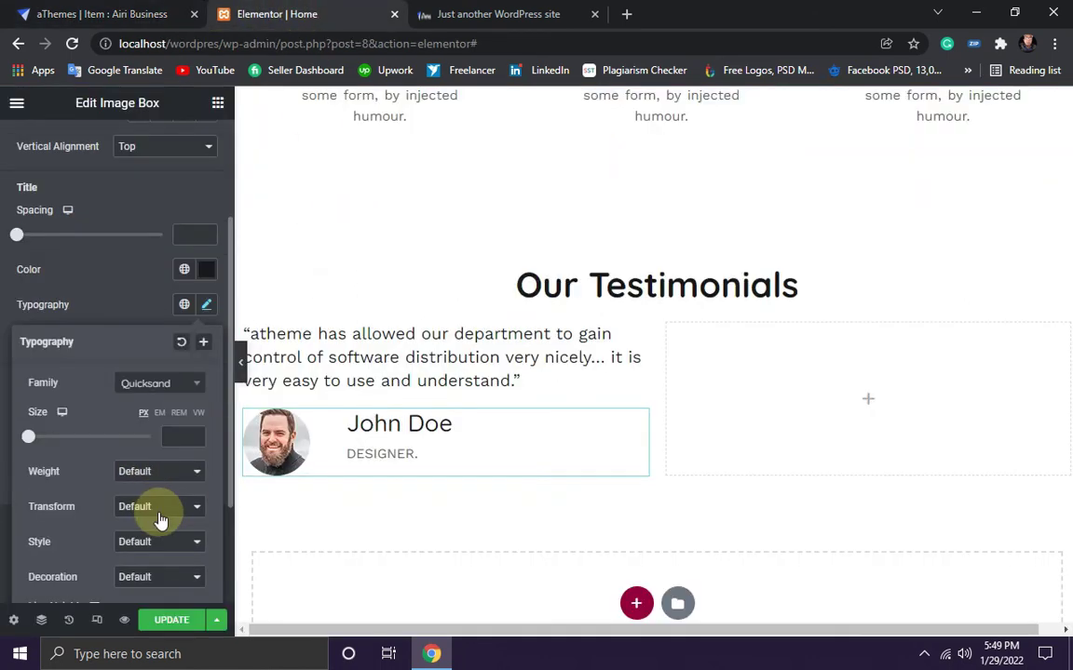
click(178, 436)
text(20)
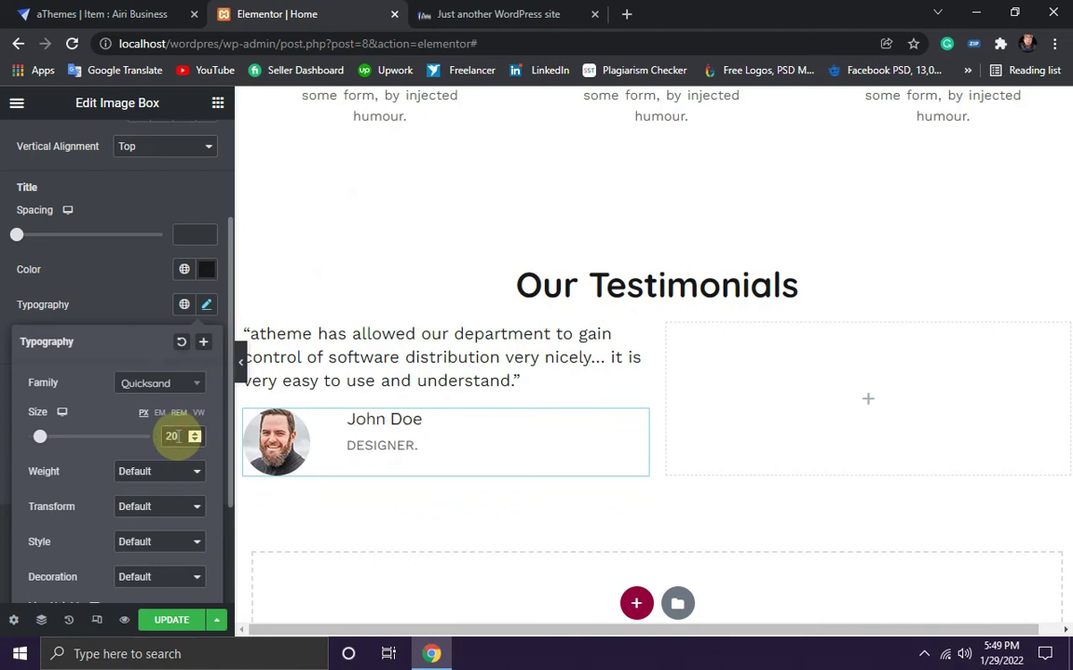
click(175, 475)
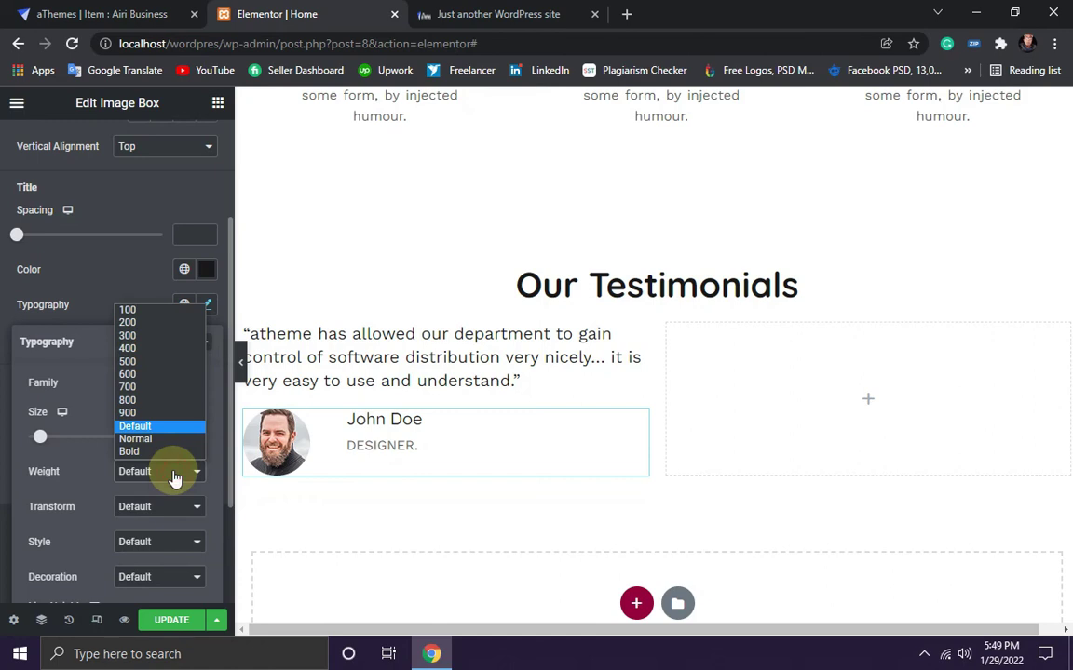
click(140, 374)
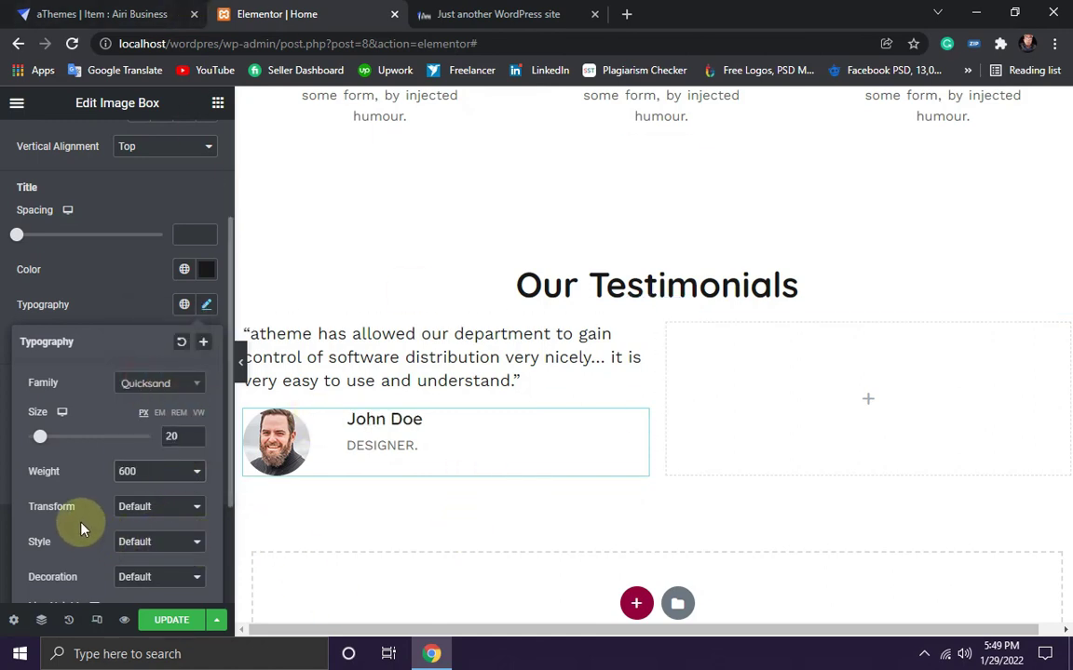
Step: Set the title's line height to 28 px and update the page
scroll(81, 529, down, 3)
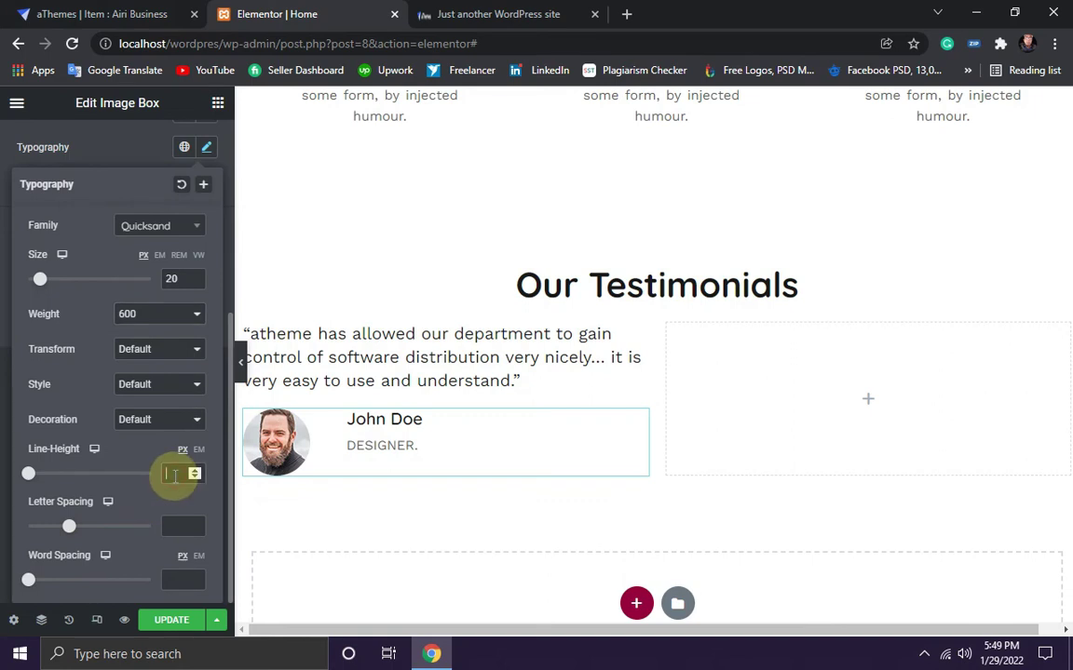
text(2)
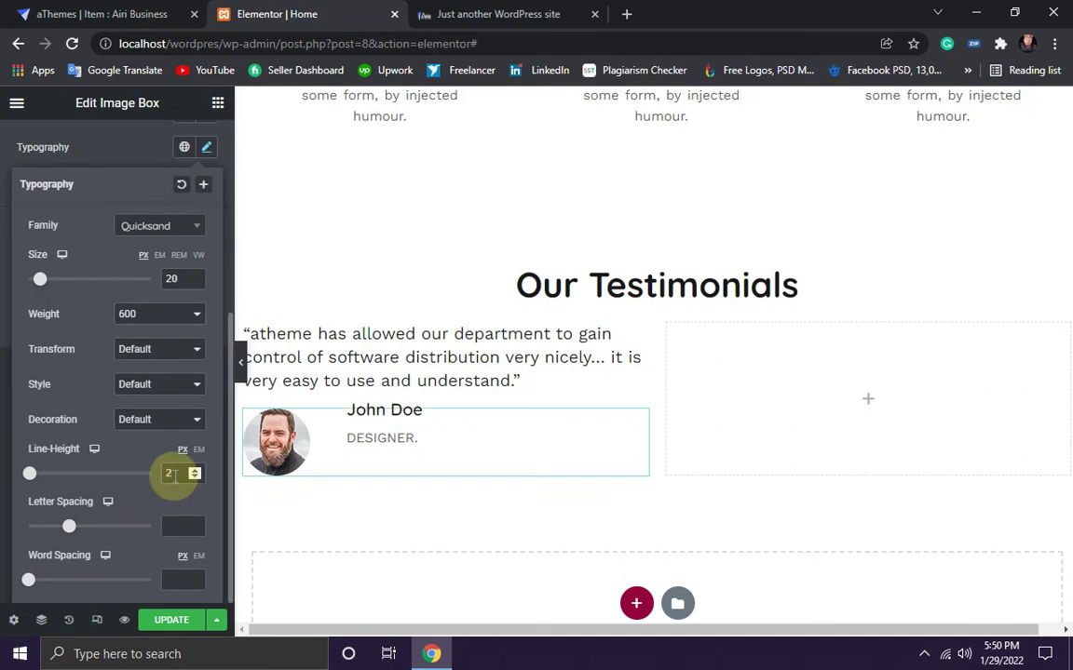
text(8)
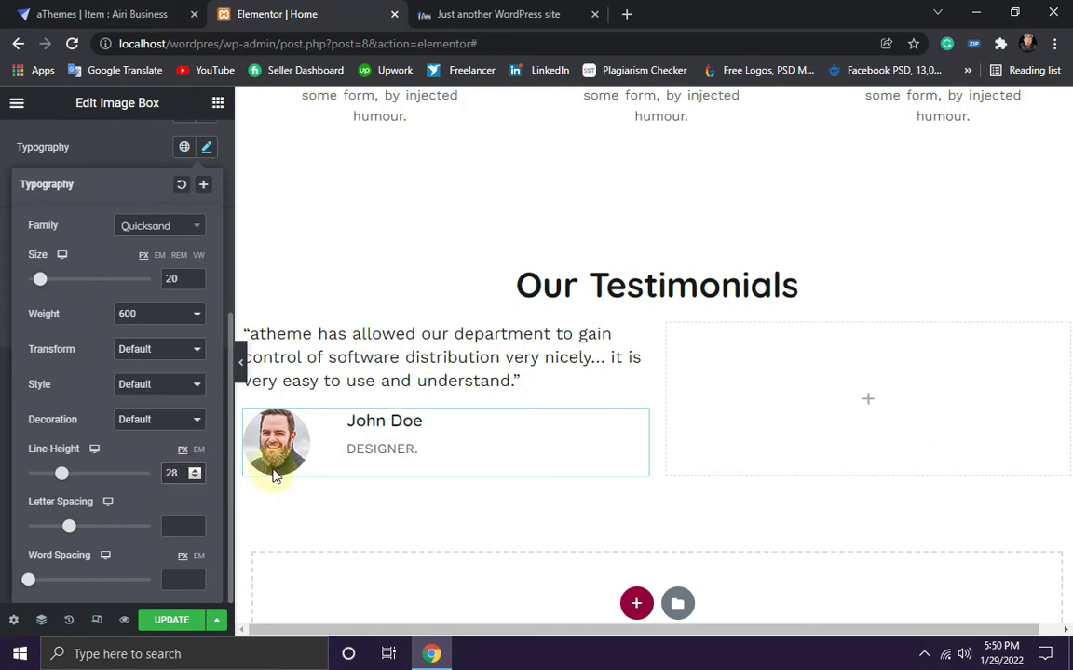
click(179, 619)
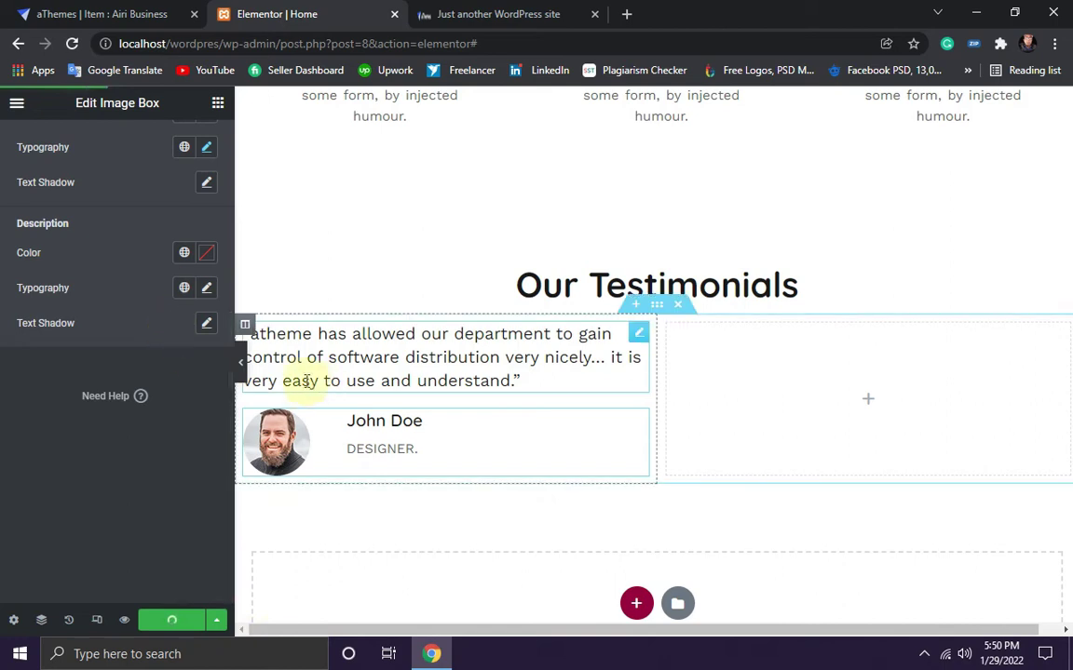
Step: Inspect the author's job title in the demo's first testimonial and copy its text color value #0a8ae6
scroll(136, 330, up, 2)
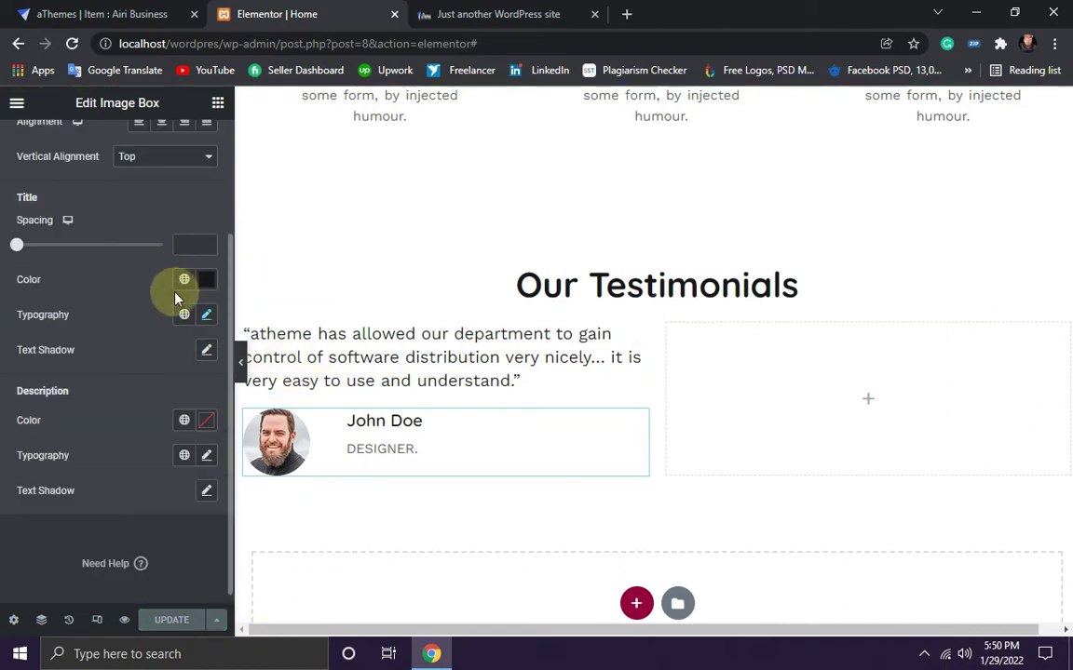
scroll(174, 298, up, 1)
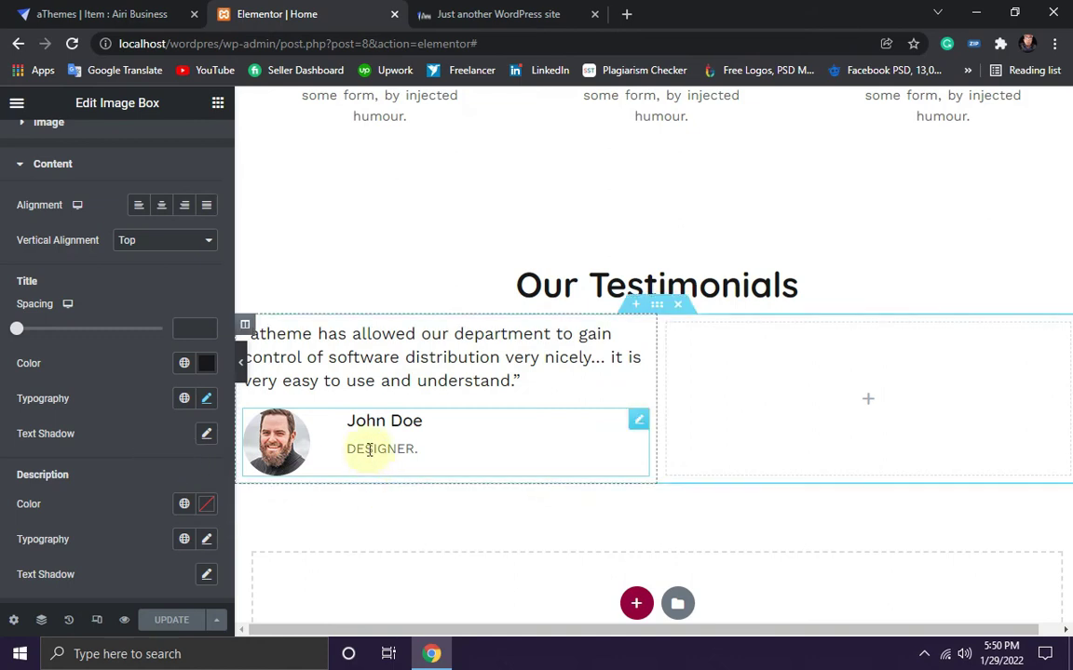
click(113, 13)
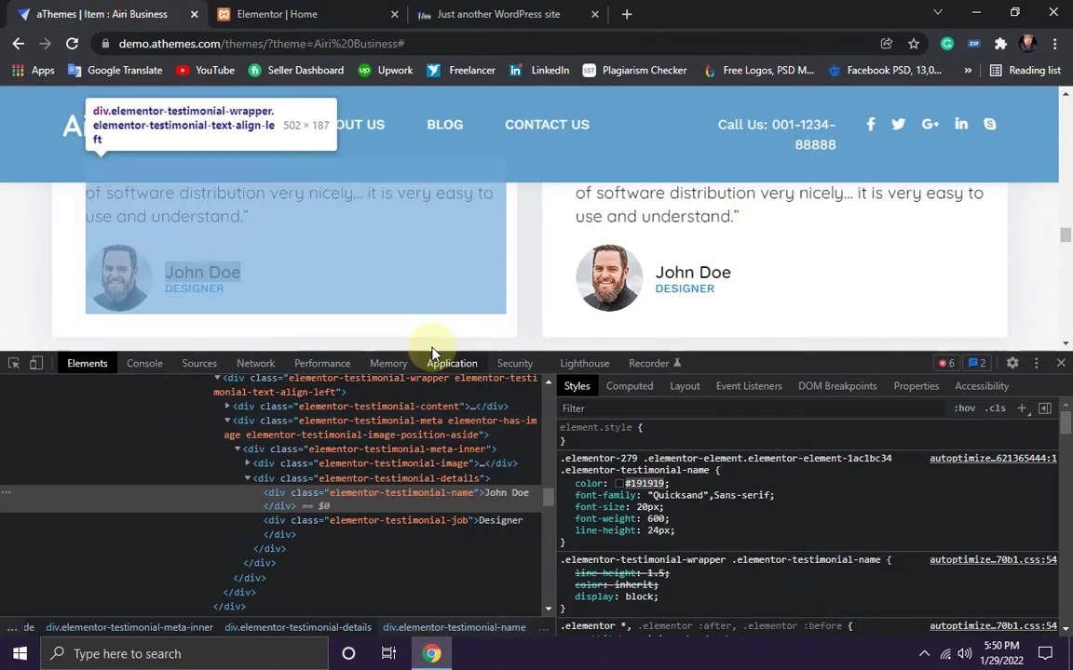
click(229, 285)
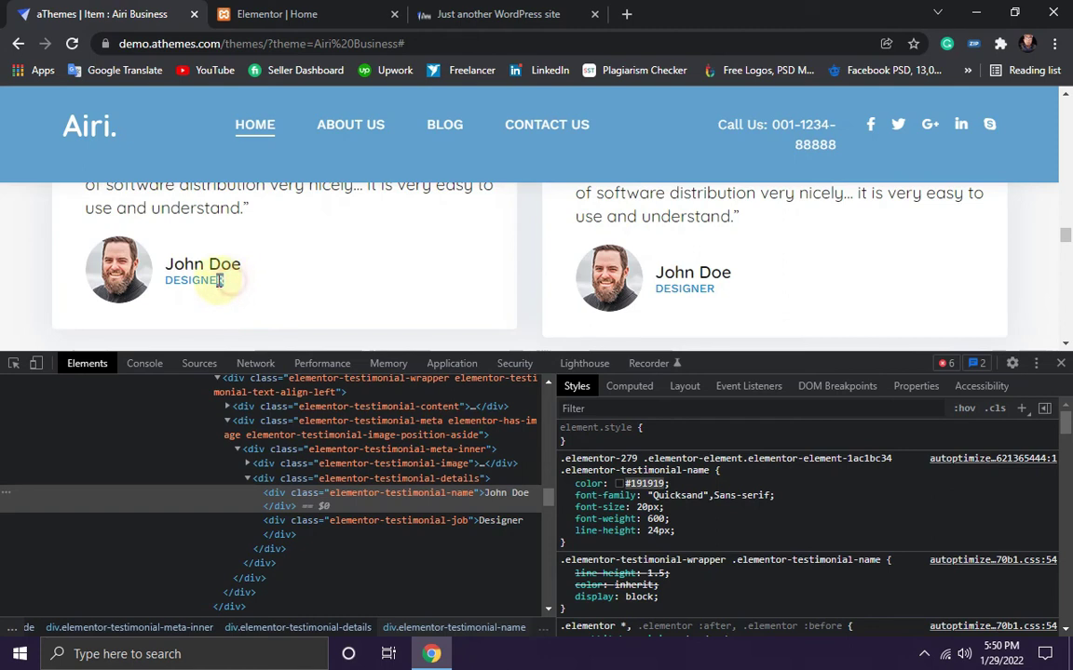
right_click(167, 280)
click(214, 407)
click(391, 520)
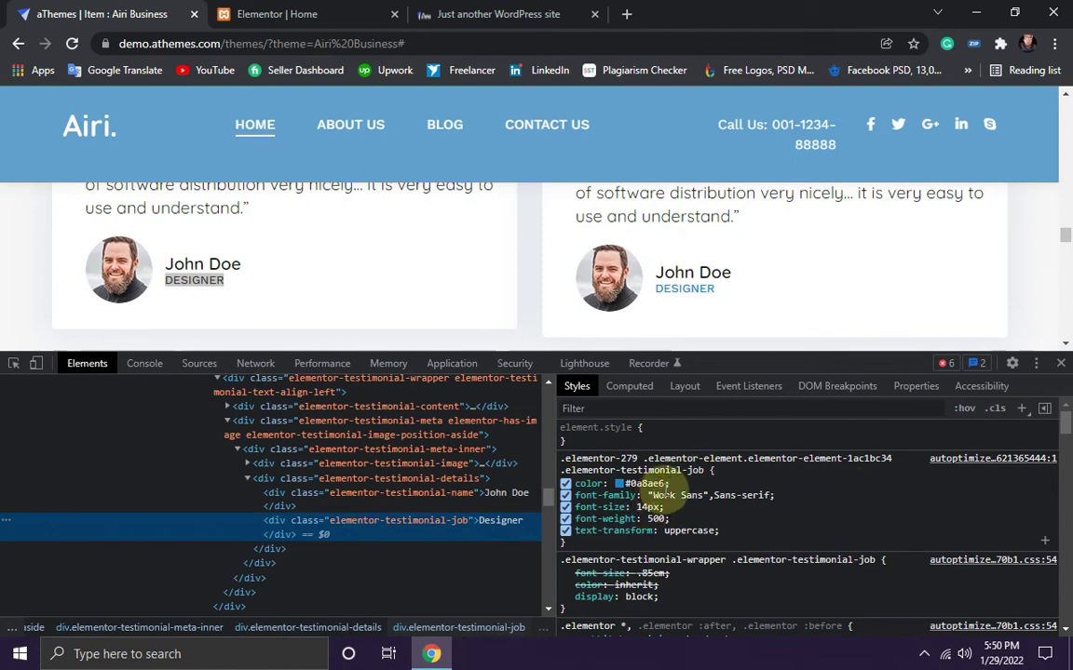
click(669, 484)
key(ctrl+c)
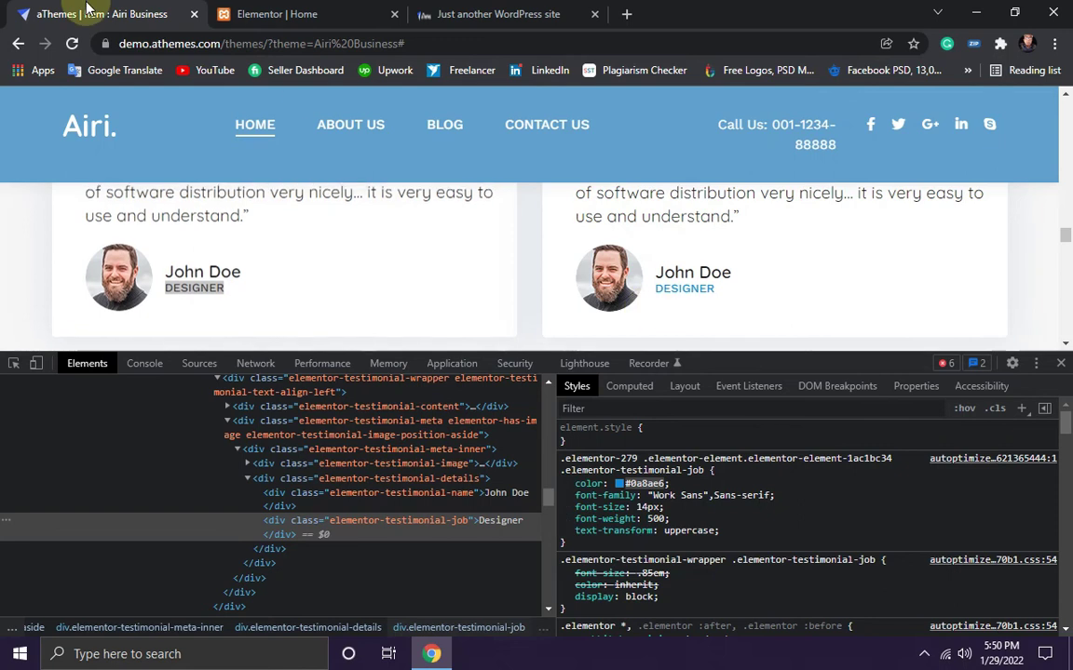
Step: Set the text color of the image box's description to #0a8ae6 in the Elementor editor
click(279, 14)
click(366, 464)
scroll(106, 395, down, 1)
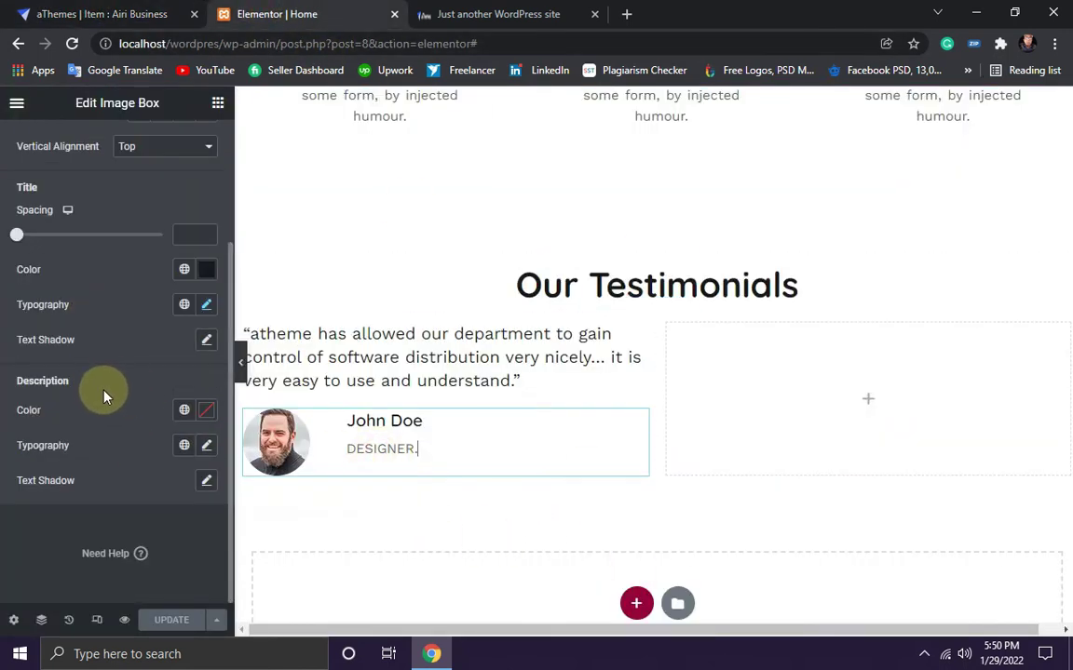
click(206, 414)
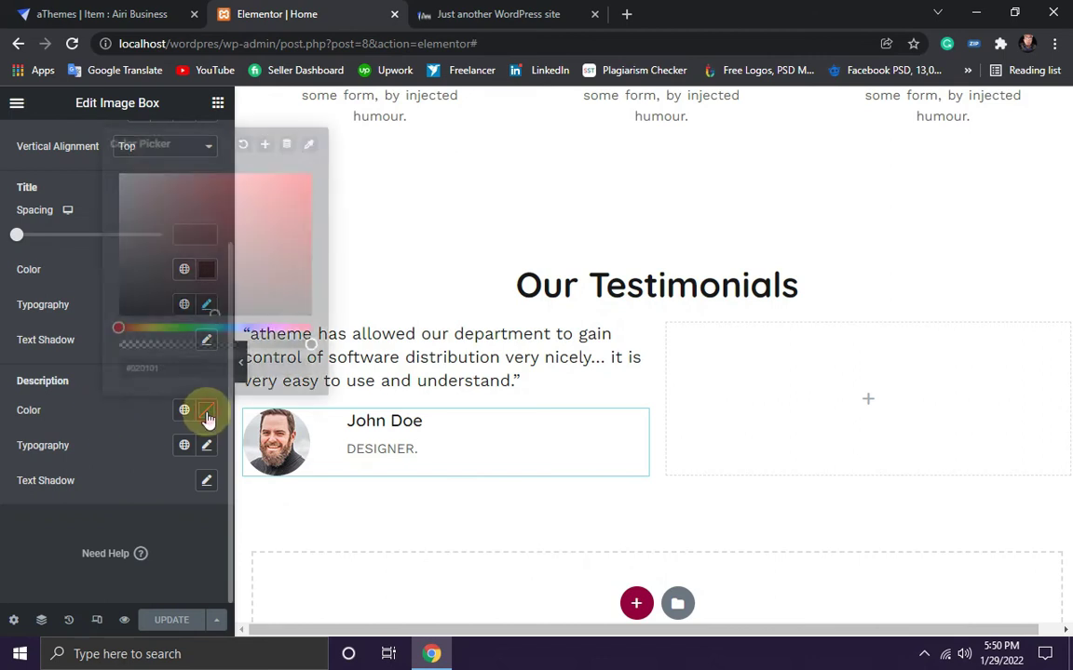
click(199, 370)
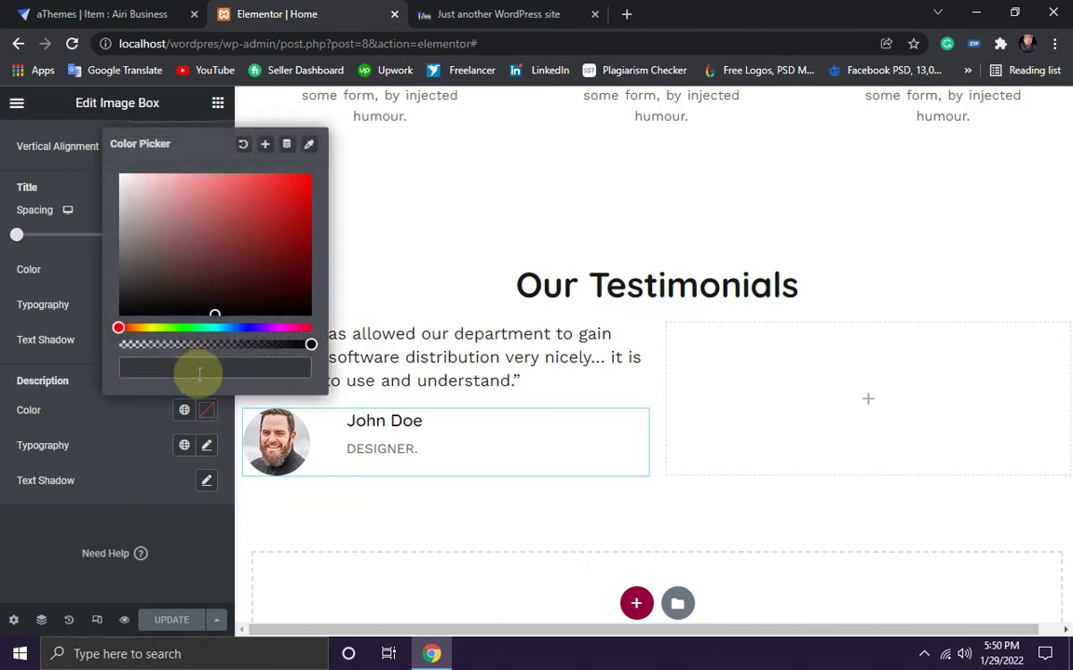
key(ctrl+v)
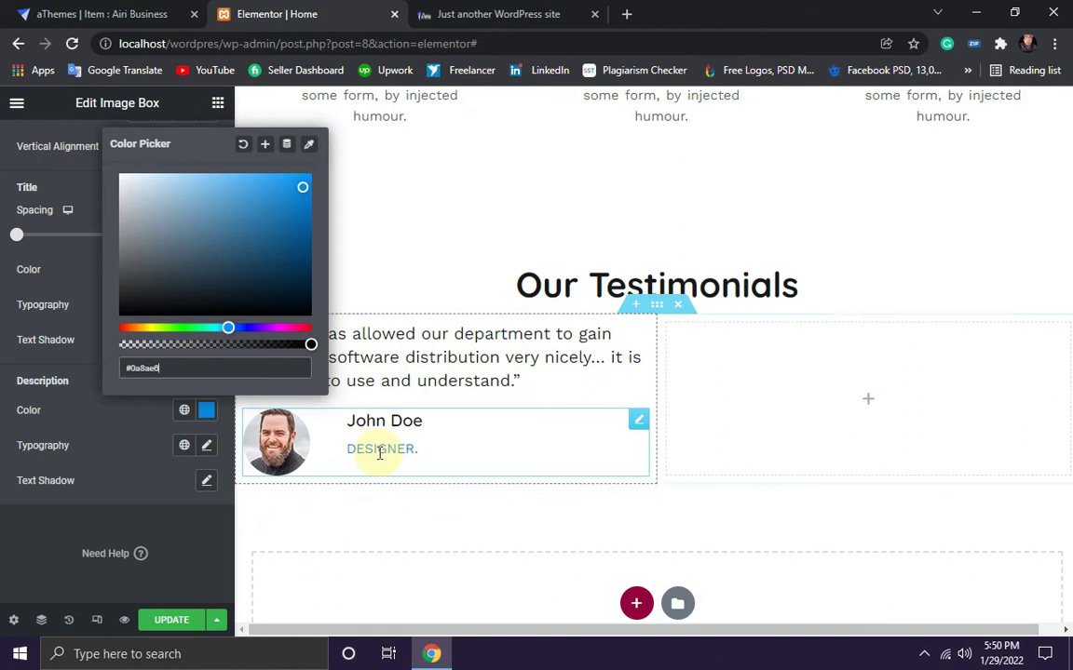
click(104, 563)
Step: Recheck the job title's font styles in the demo and set the image box description's font size to 14 px
key(ctrl+shift+Tab)
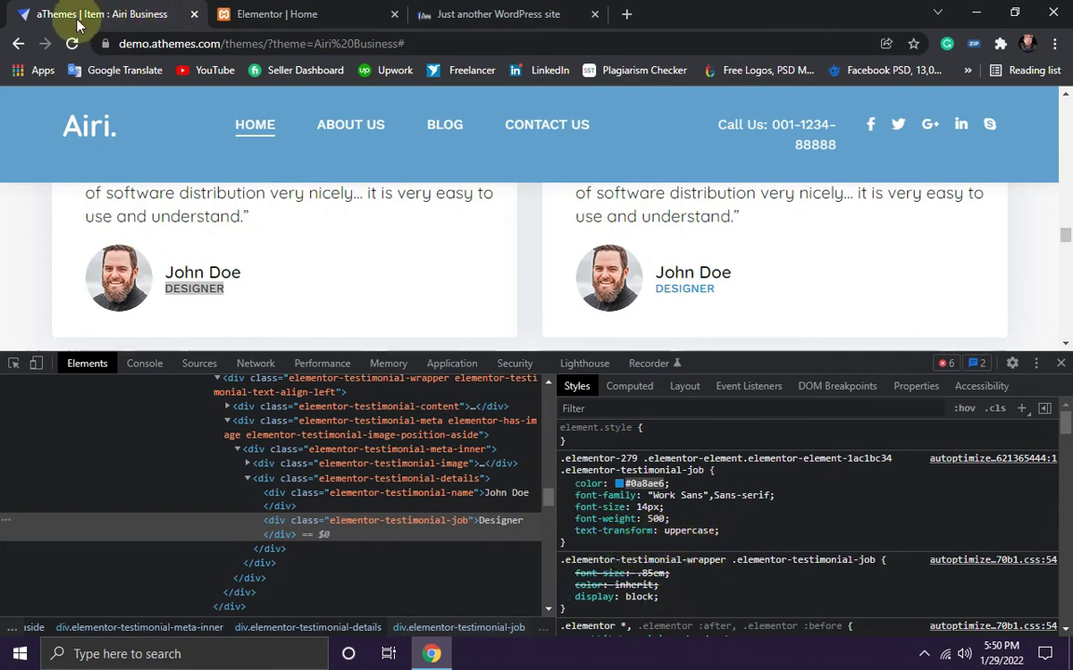
click(275, 13)
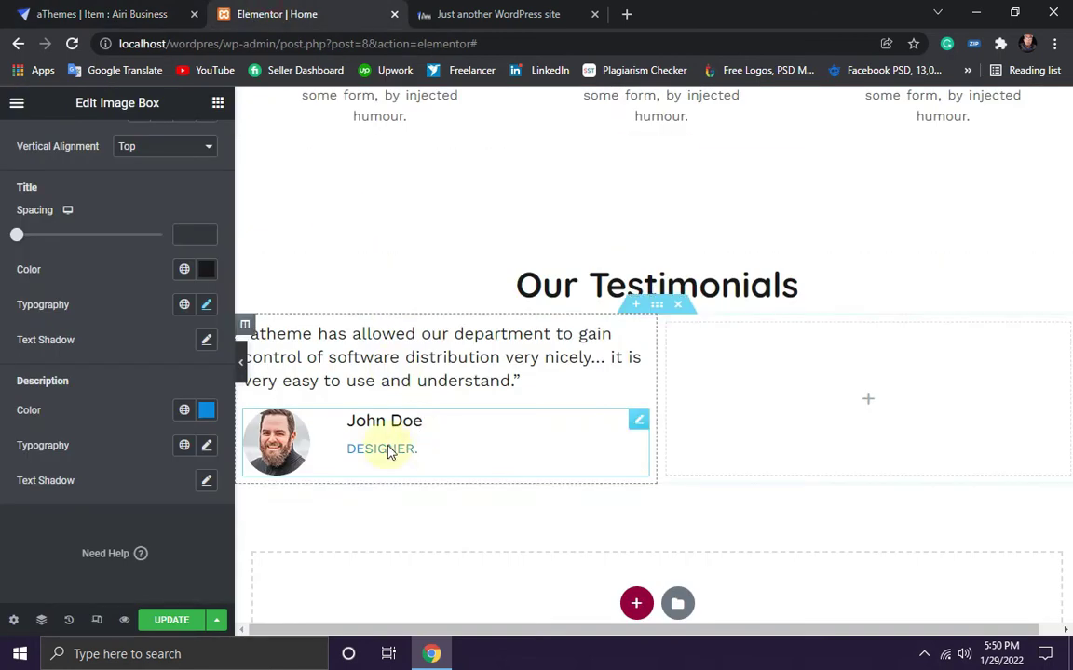
click(206, 446)
scroll(112, 437, down, 2)
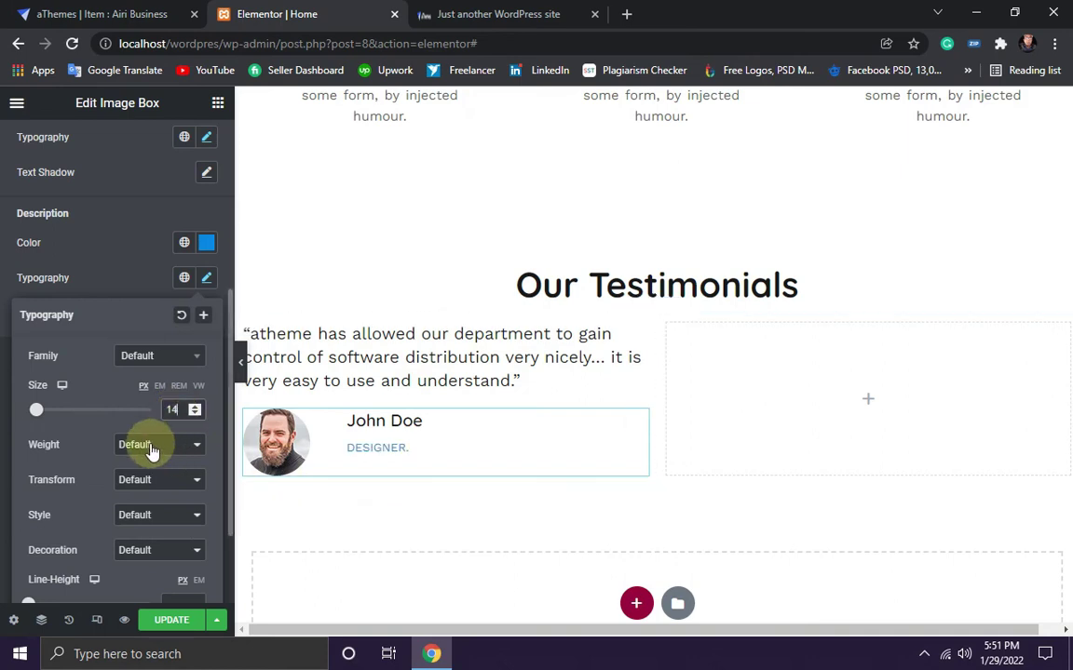
Step: Set the description's font weight to 400 and its text transform to Uppercase
click(164, 453)
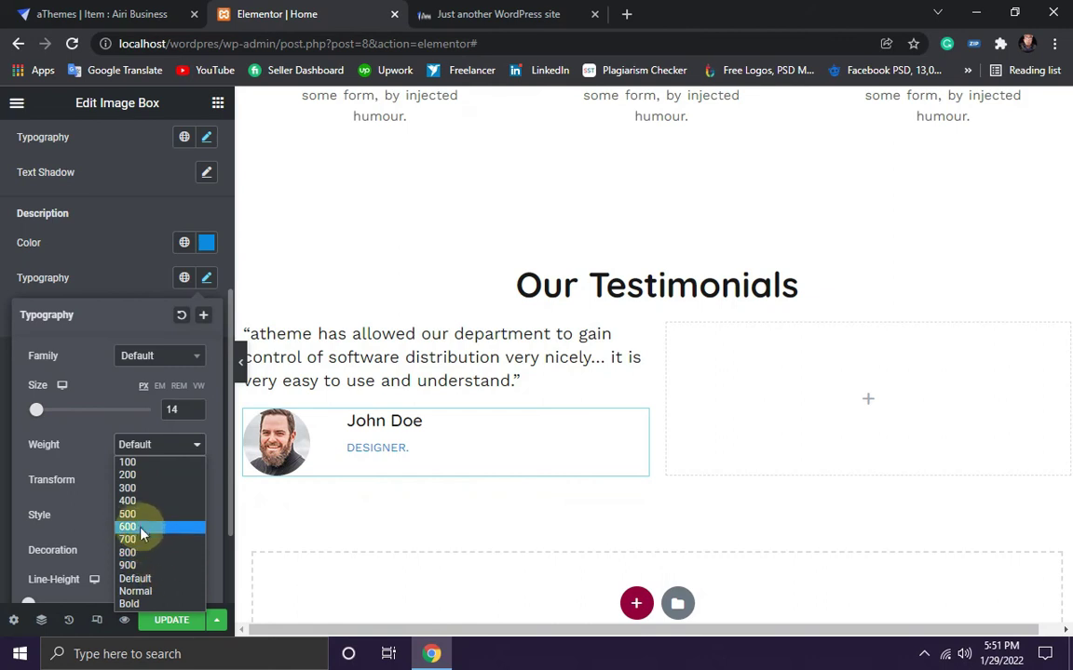
click(131, 501)
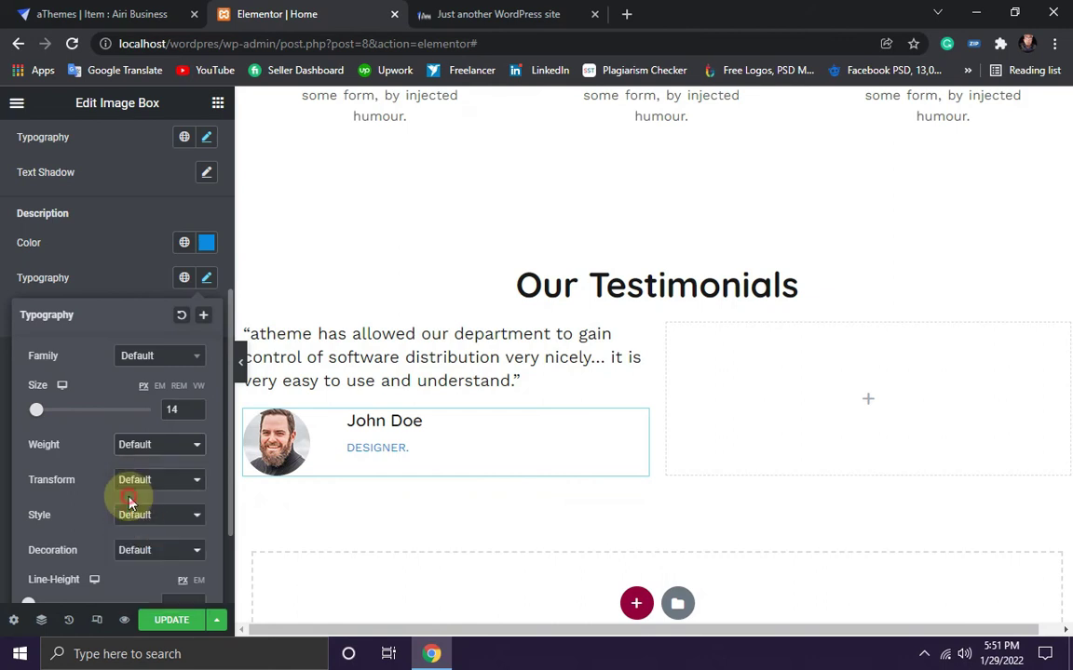
scroll(93, 428, down, 2)
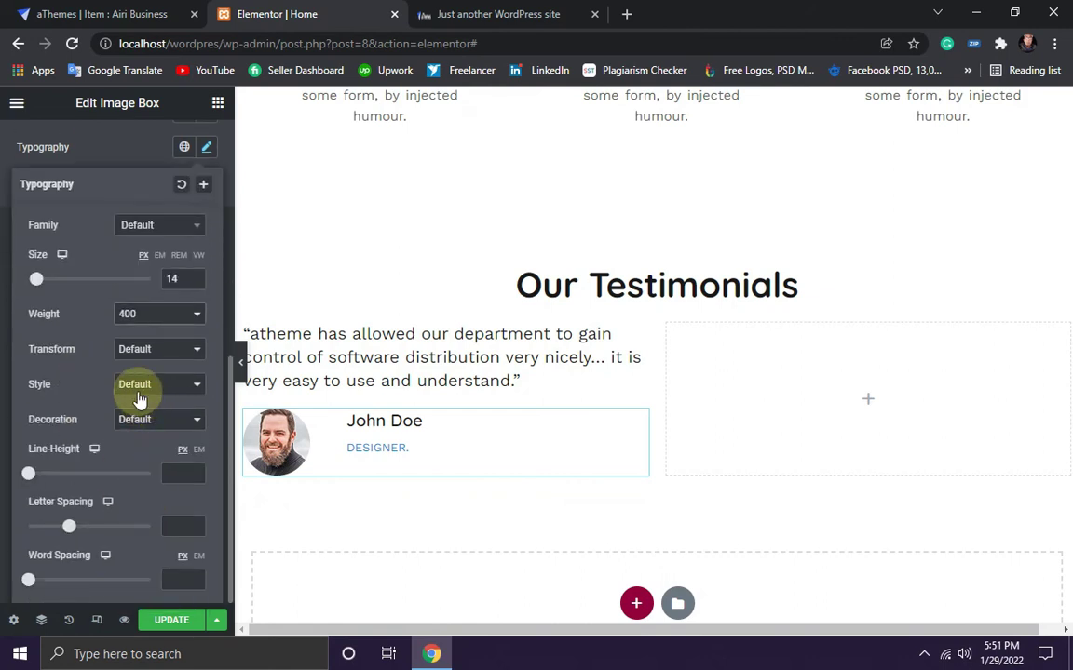
click(176, 351)
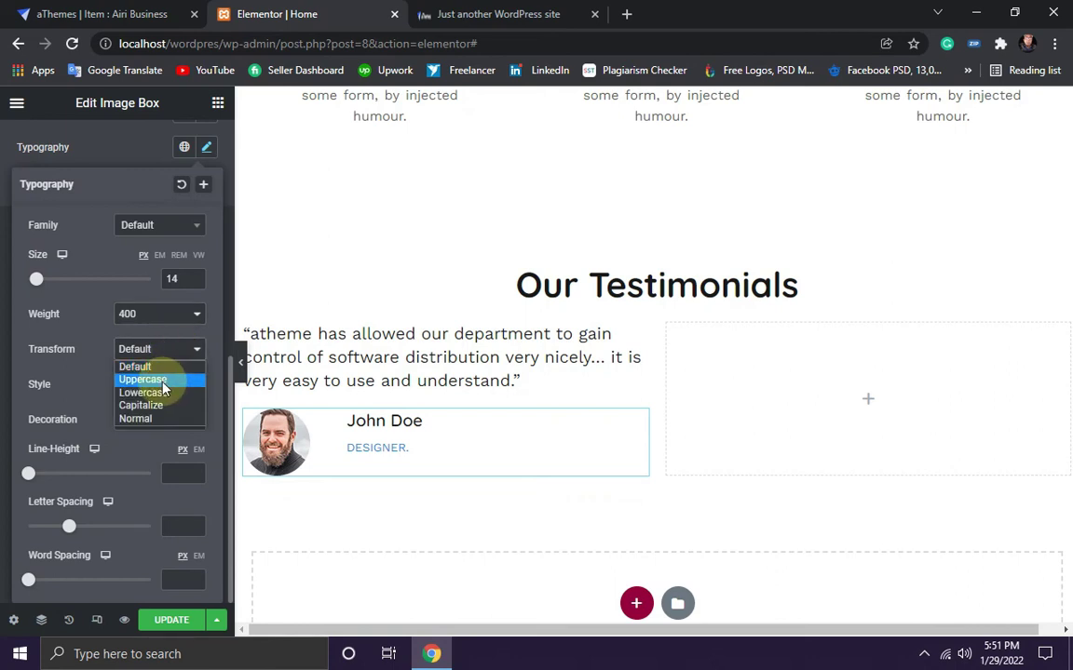
click(163, 382)
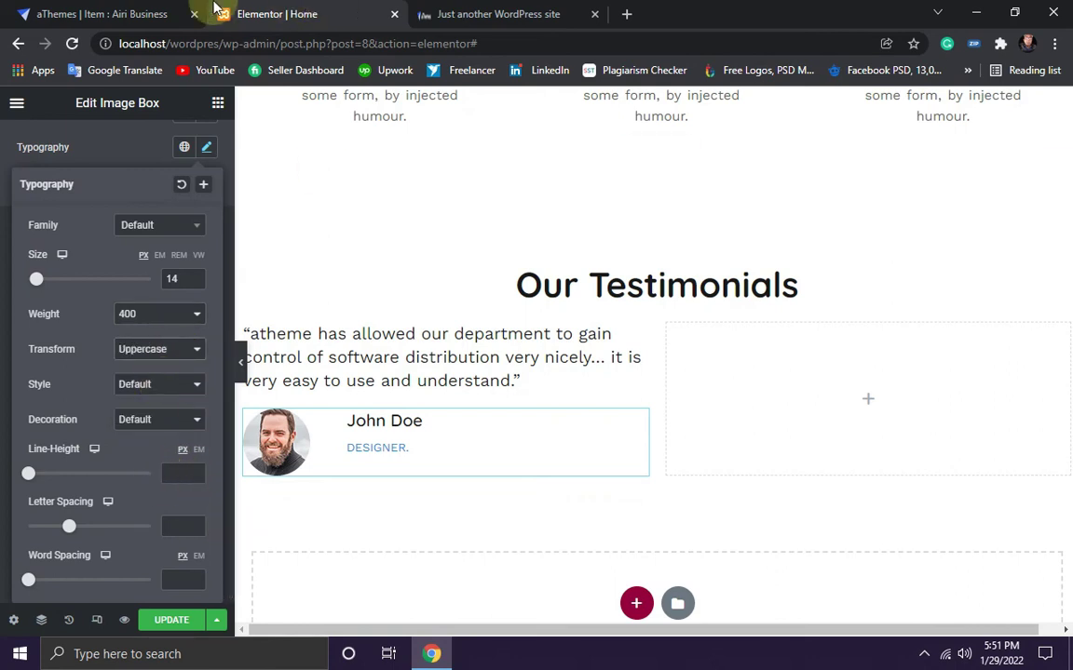
Step: Compare the demo job title's appearance and font styles with the image box description and its typography settings
click(116, 13)
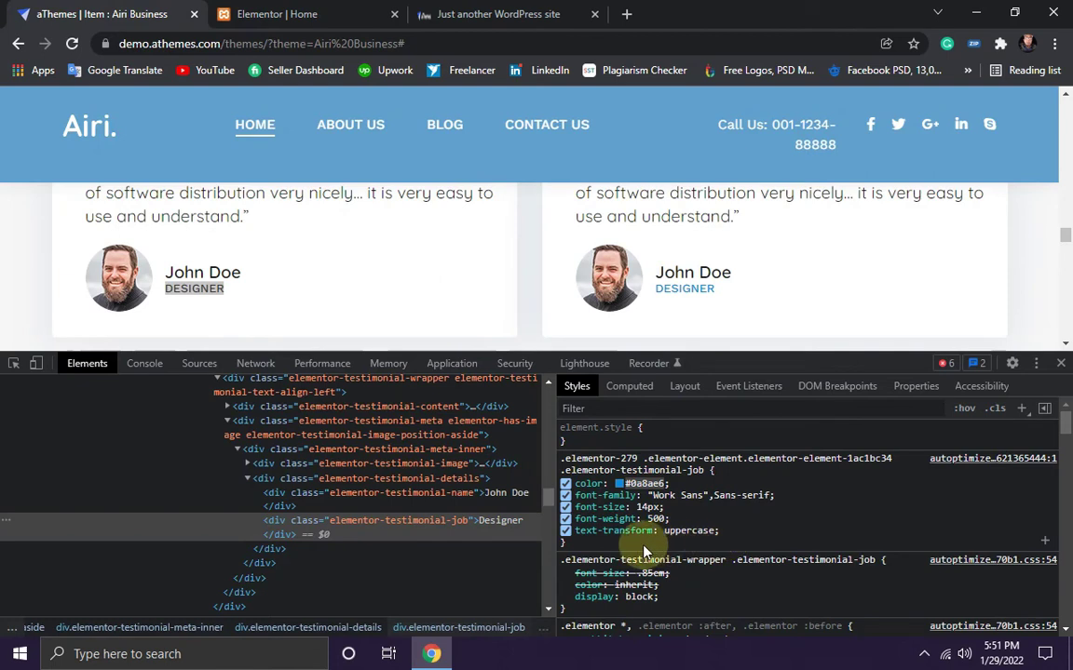
scroll(733, 556, down, 3)
scroll(738, 562, up, 5)
click(298, 13)
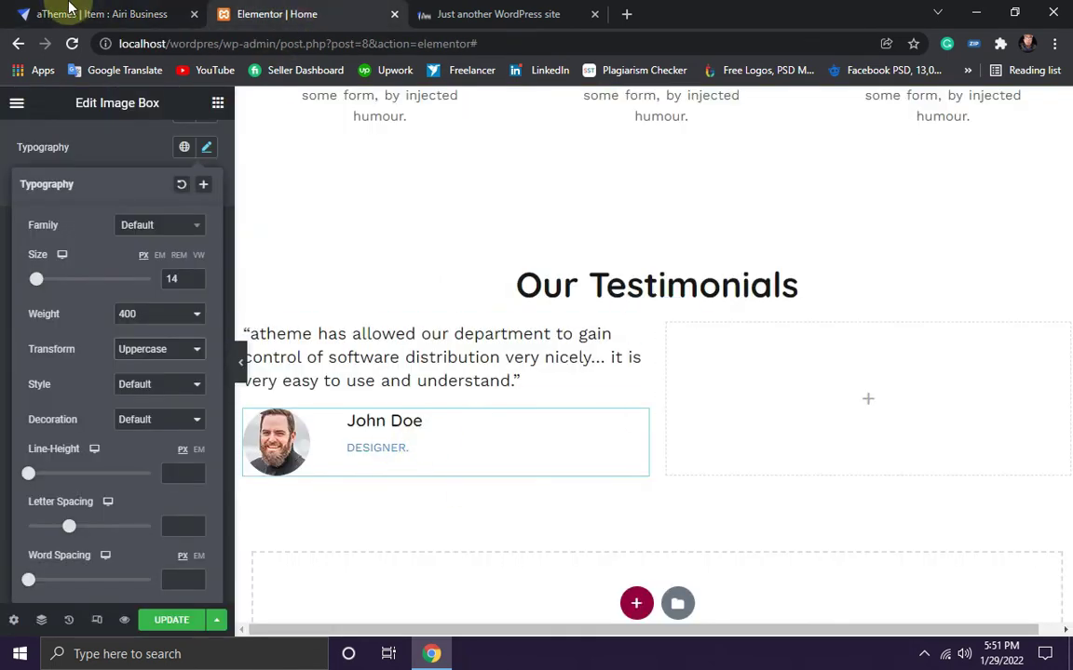
click(101, 11)
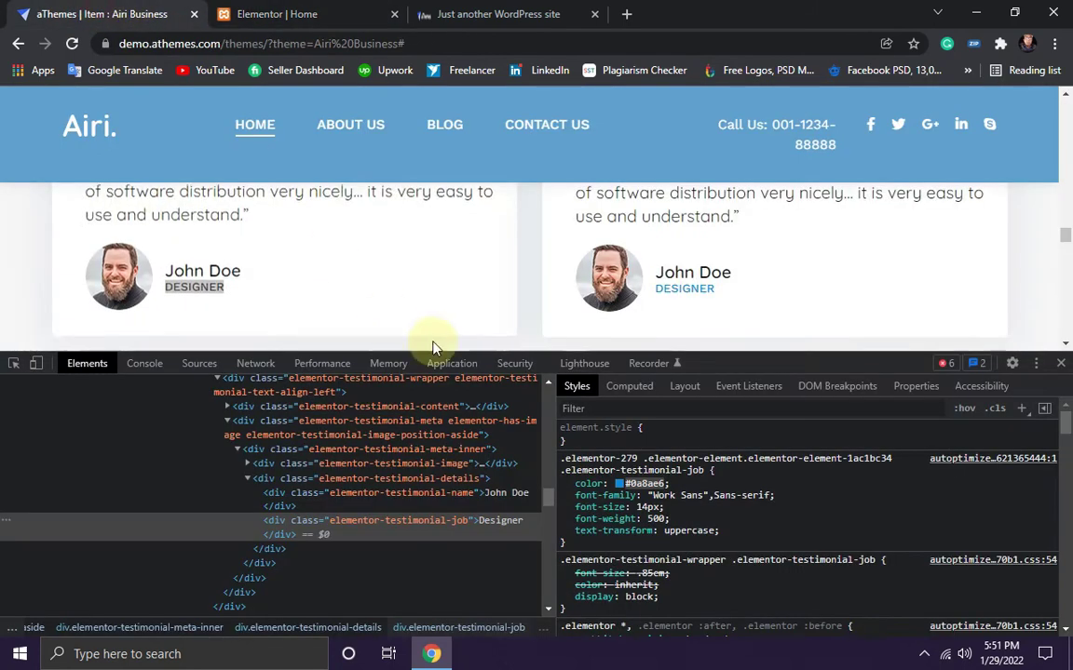
click(337, 14)
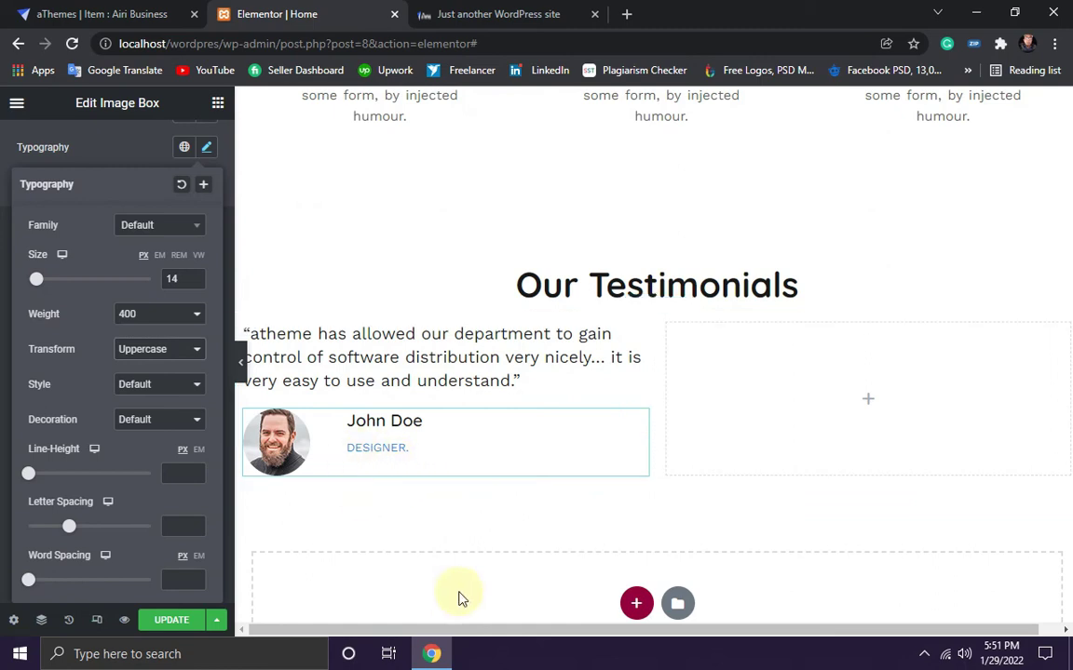
click(130, 13)
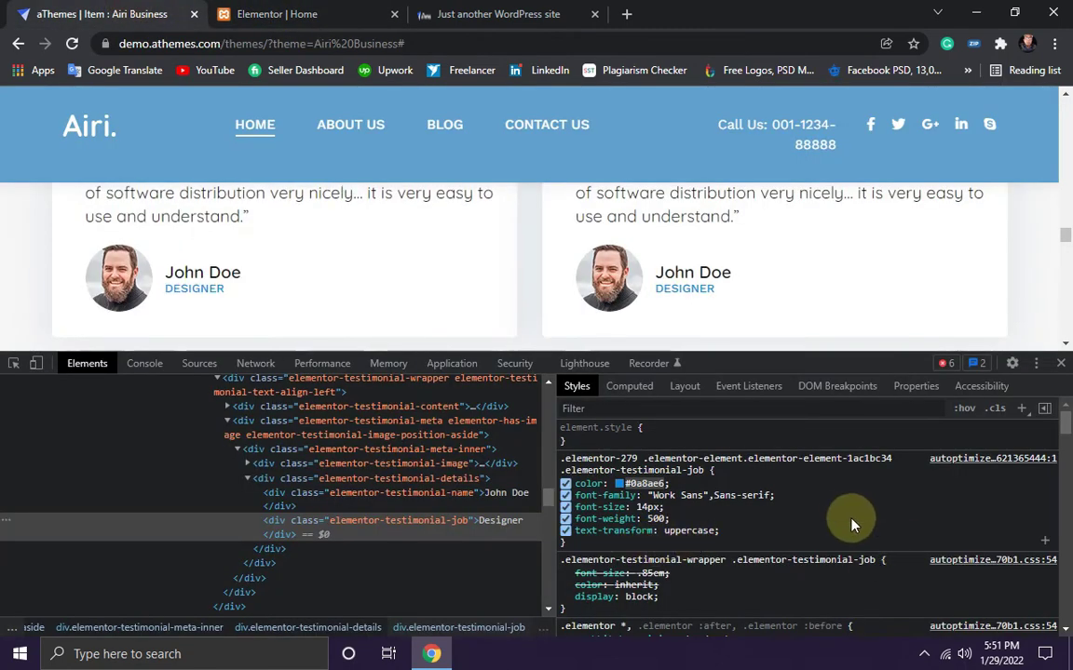
click(237, 13)
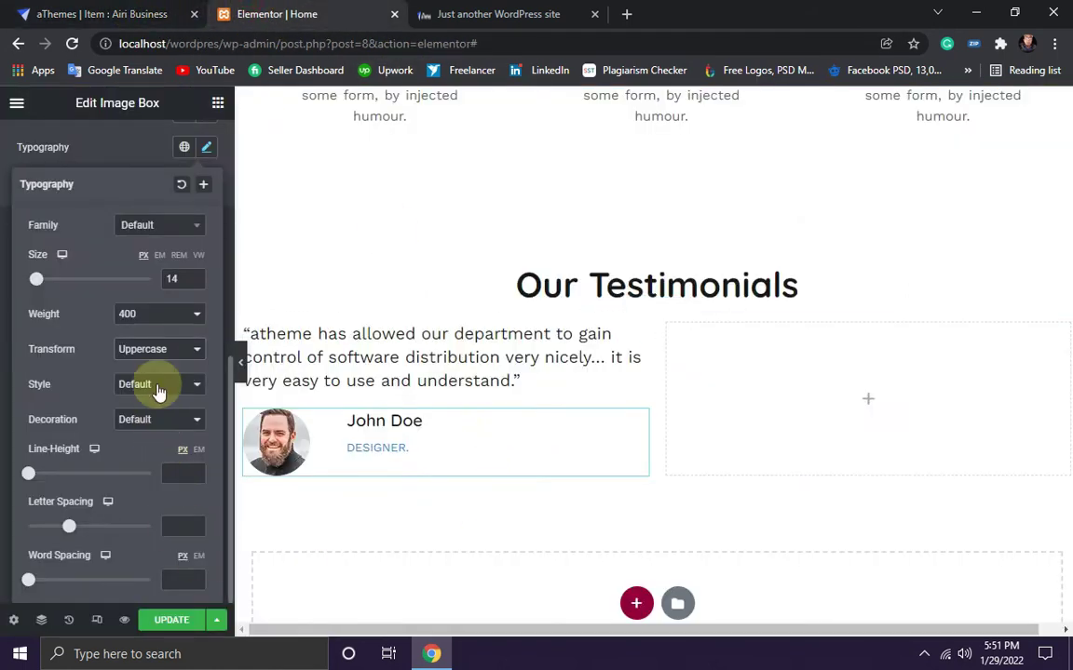